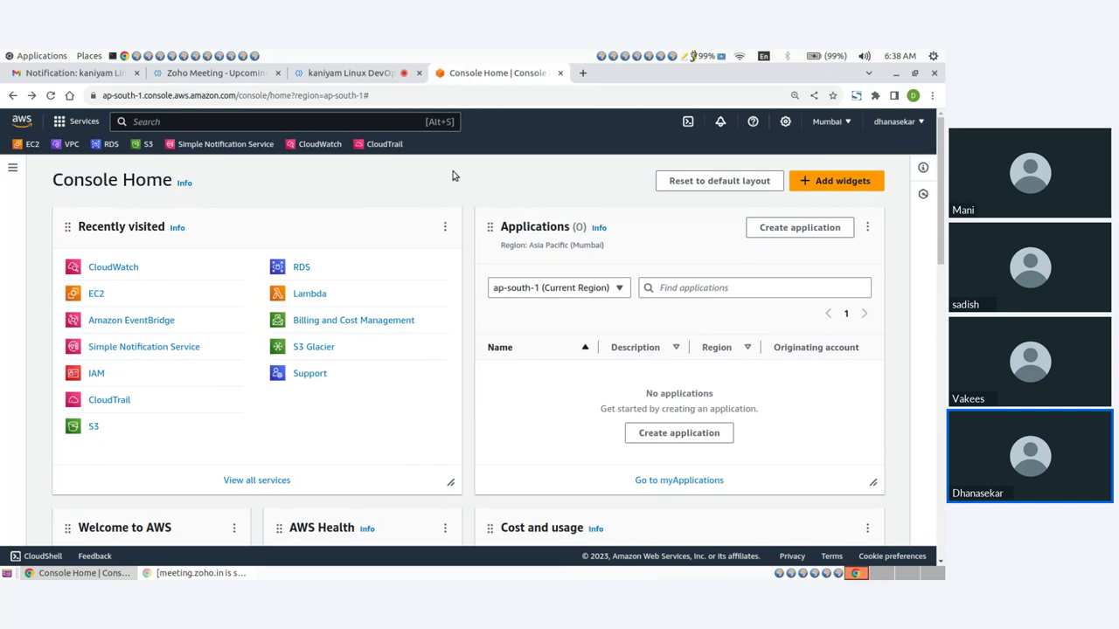
Open CloudWatch from the favorites and go to its Dashboards list
click(318, 146)
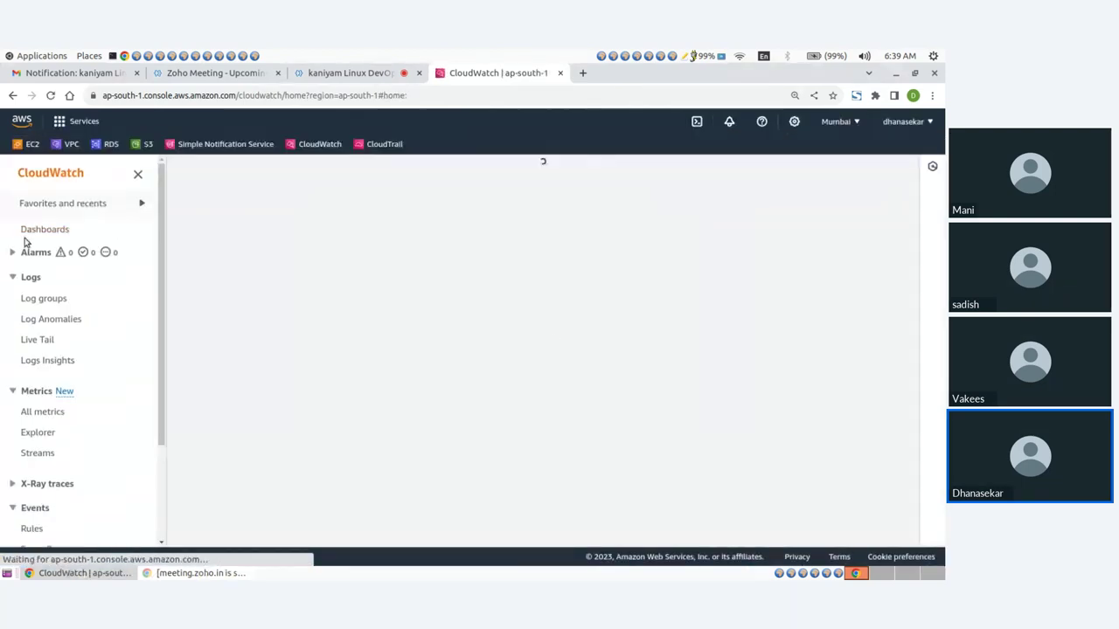
click(42, 232)
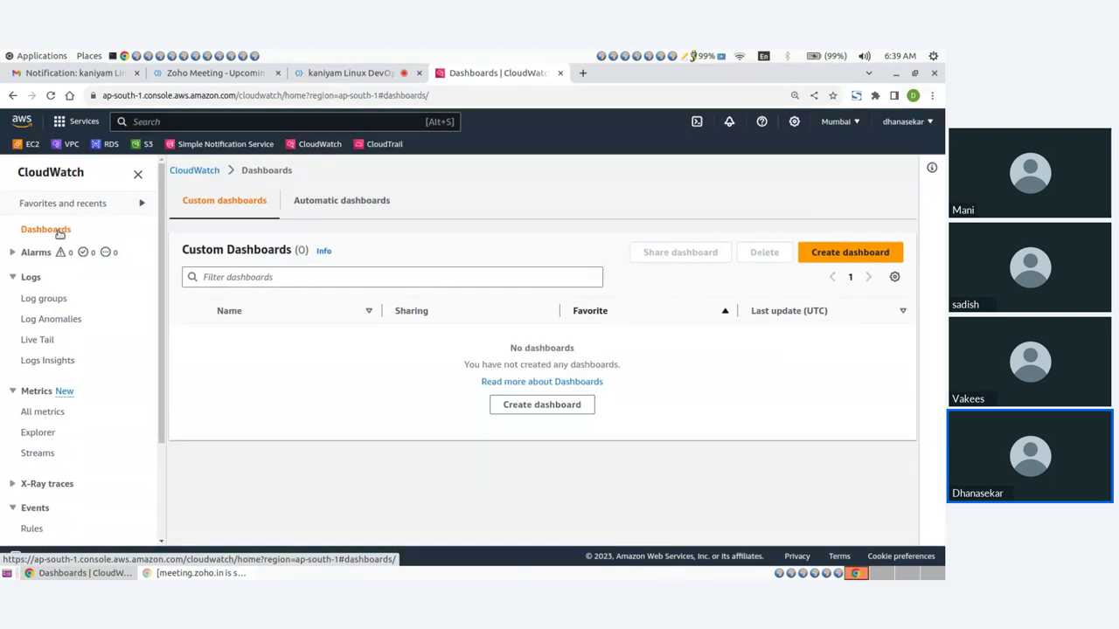
Create a new CloudWatch dashboard named EC2
click(829, 254)
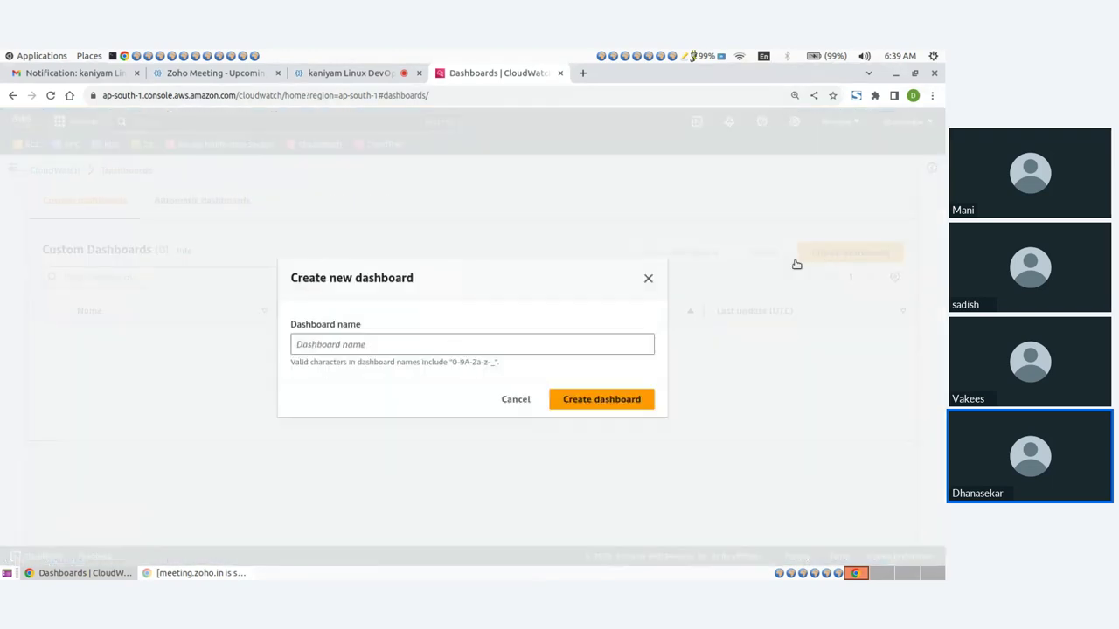
click(335, 343)
text(EC2)
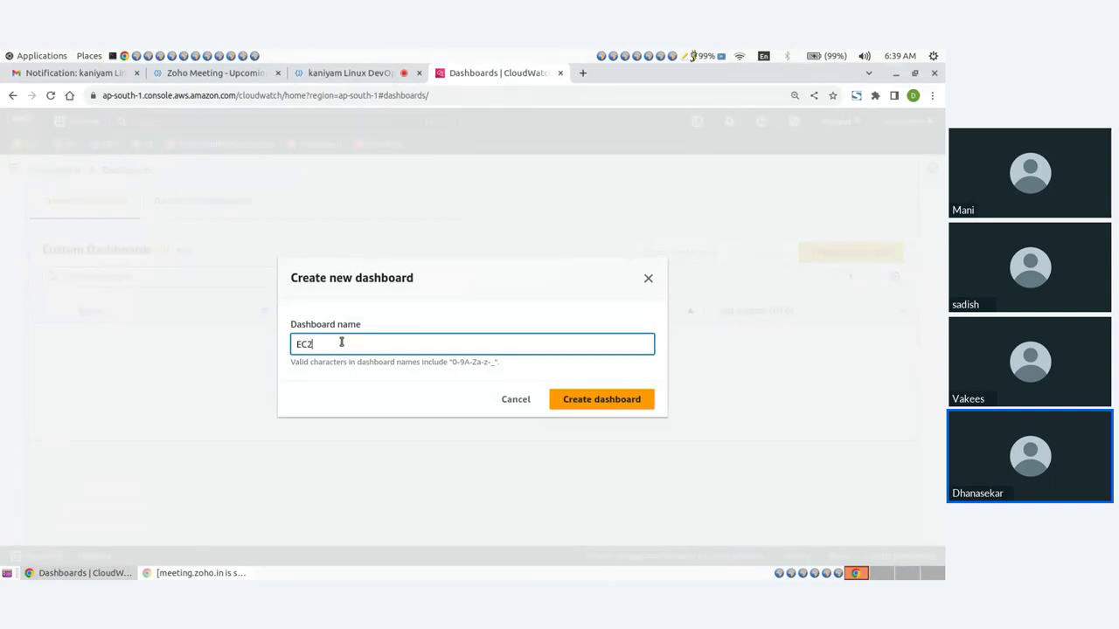
click(591, 404)
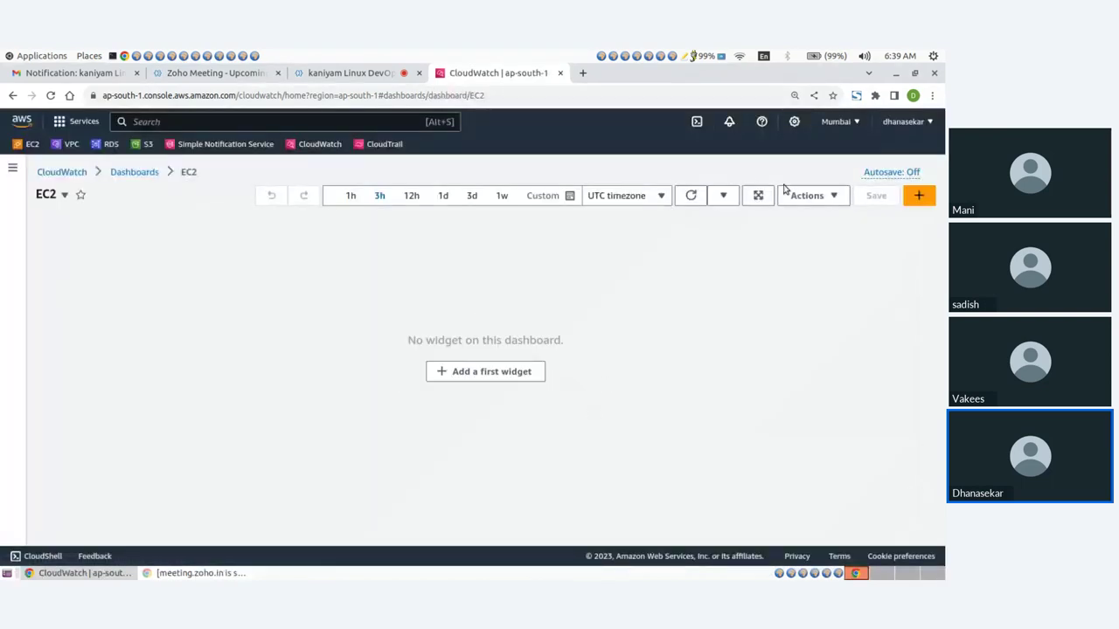
Skip the widget setup and delete the EC2 dashboard from the Dashboards list
click(919, 195)
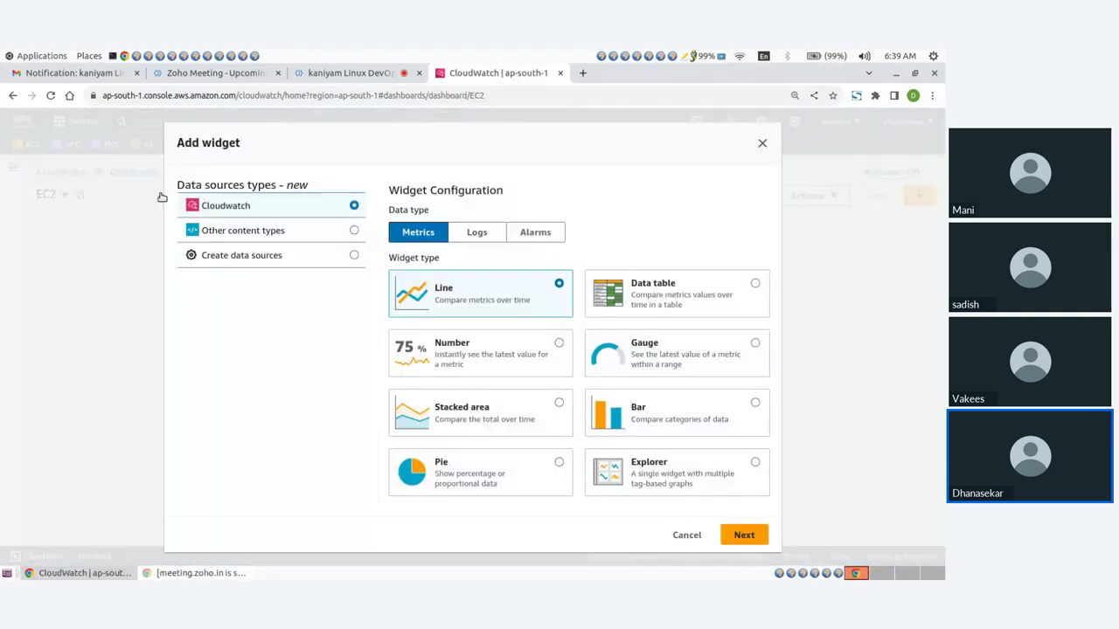
click(763, 144)
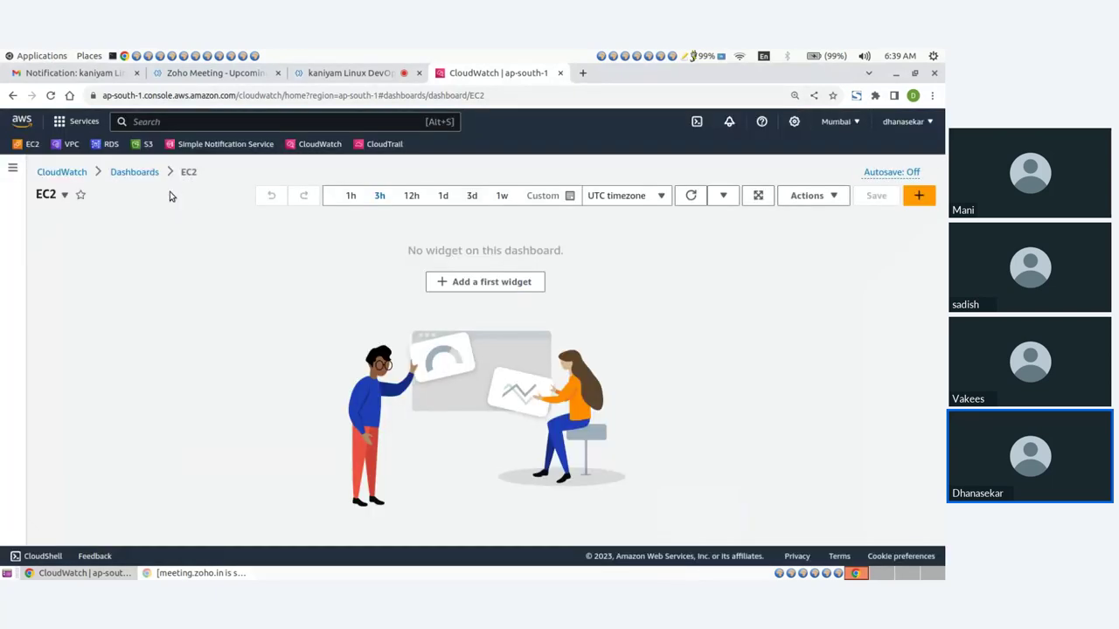
click(136, 173)
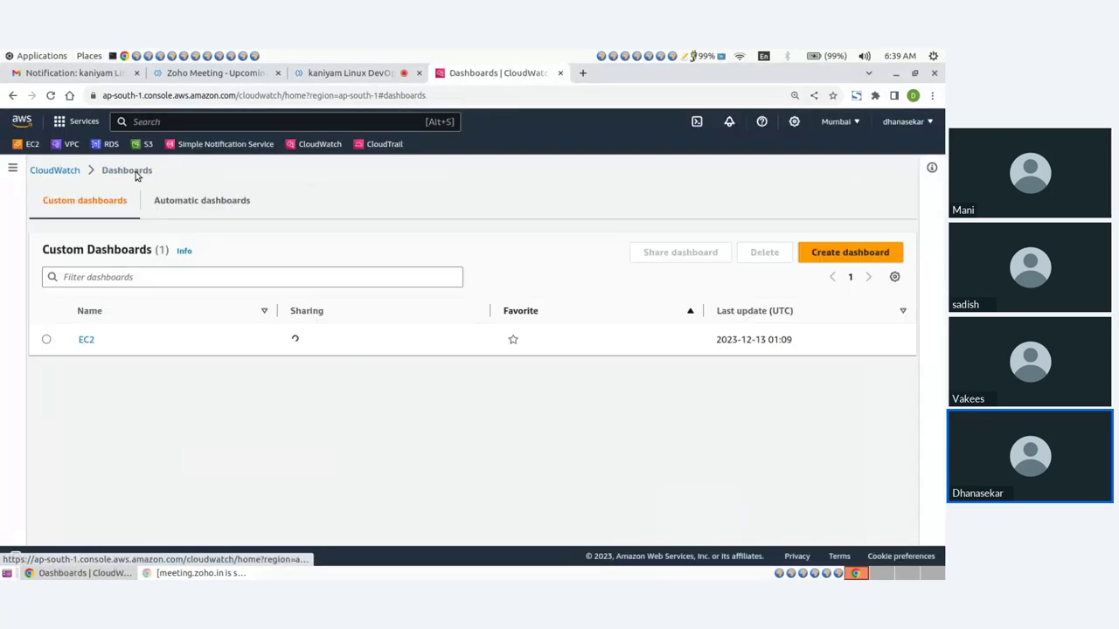
click(47, 340)
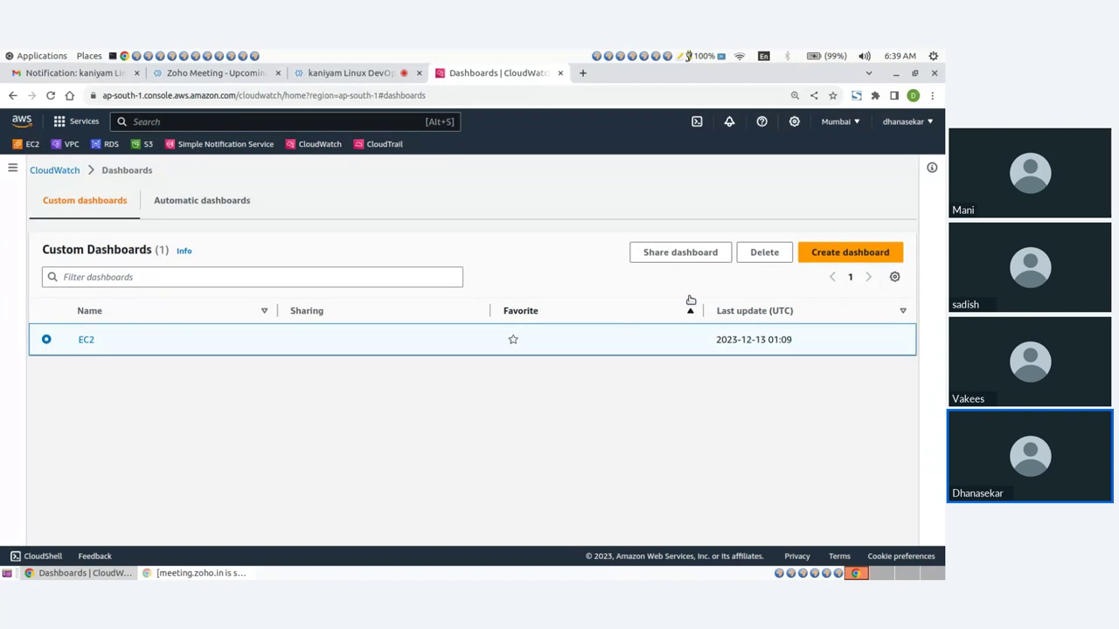
click(757, 260)
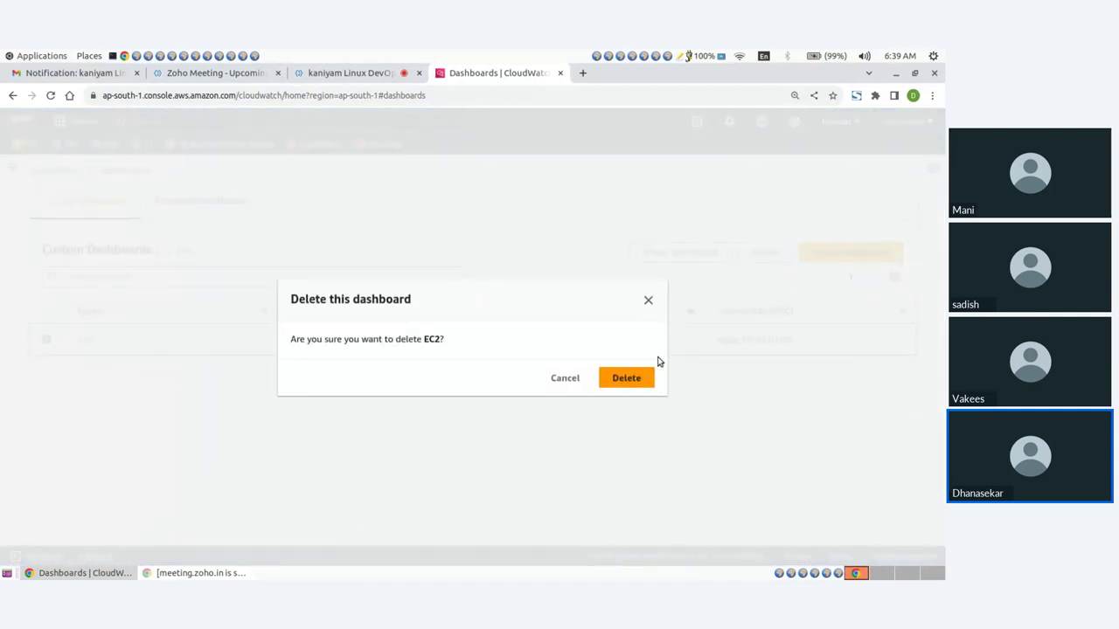
click(645, 377)
click(826, 253)
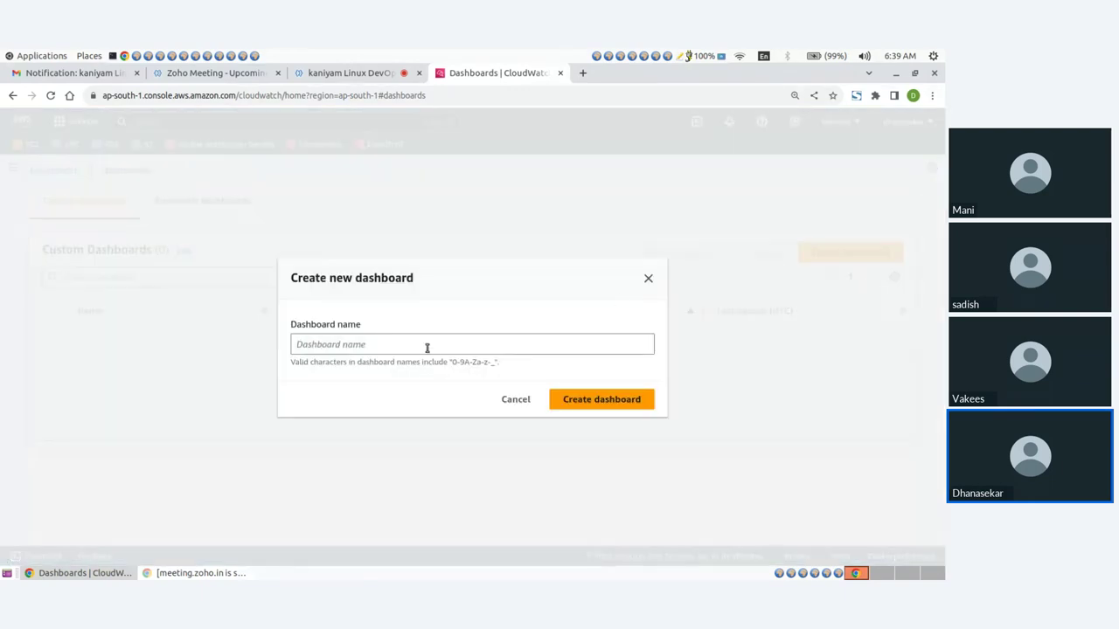
Create an empty dashboard named CPUUtilization, then open the EC2 console in a new tab
click(426, 347)
text(CPUUtil)
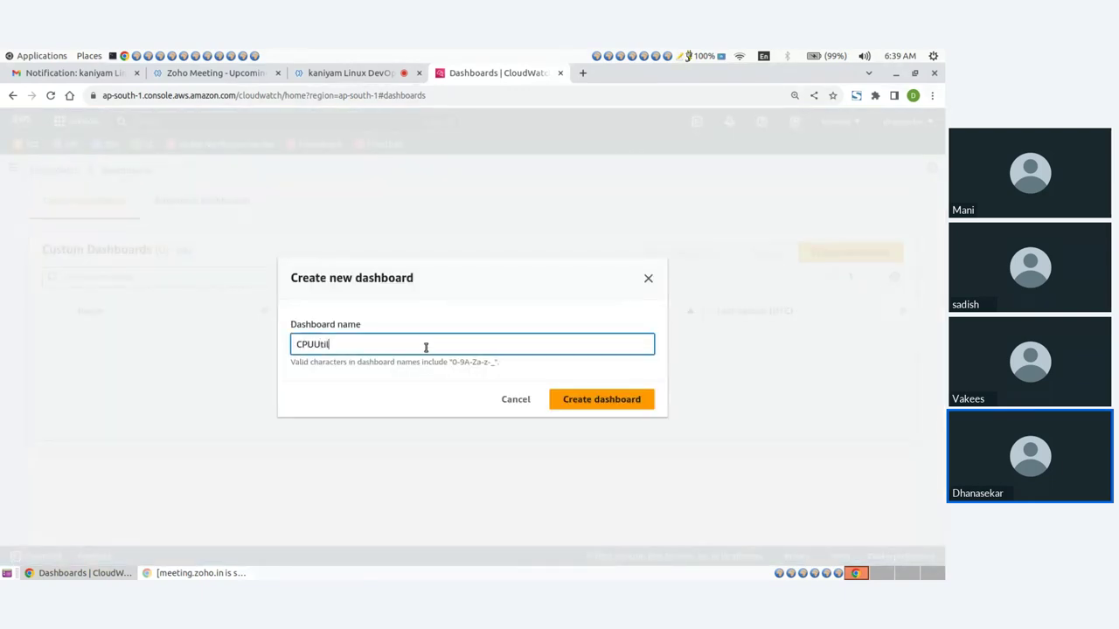
text(ization)
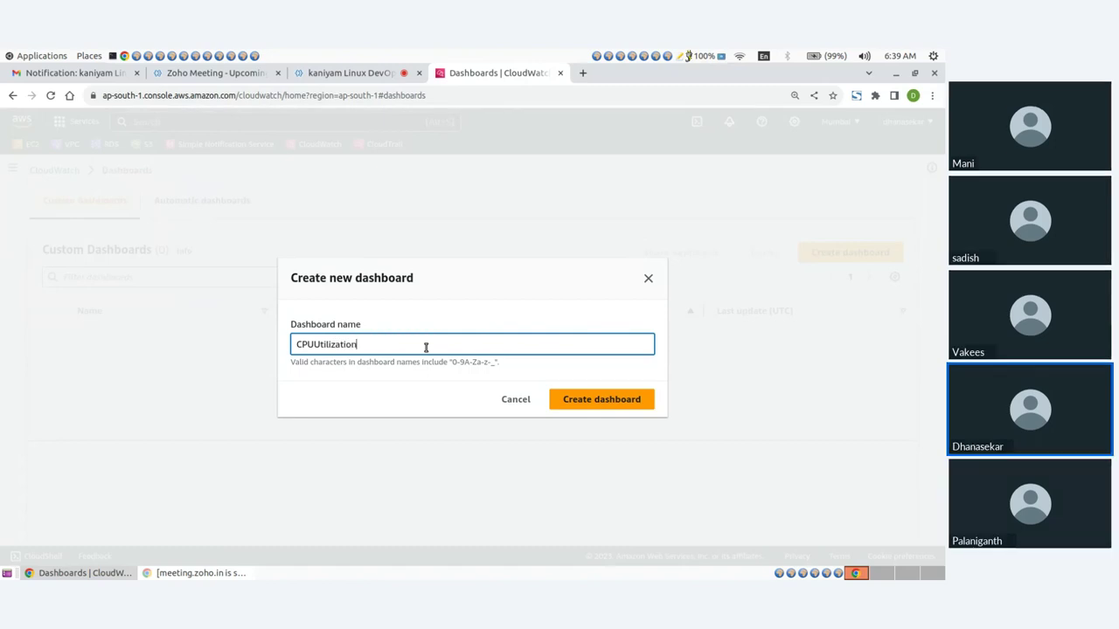
click(600, 399)
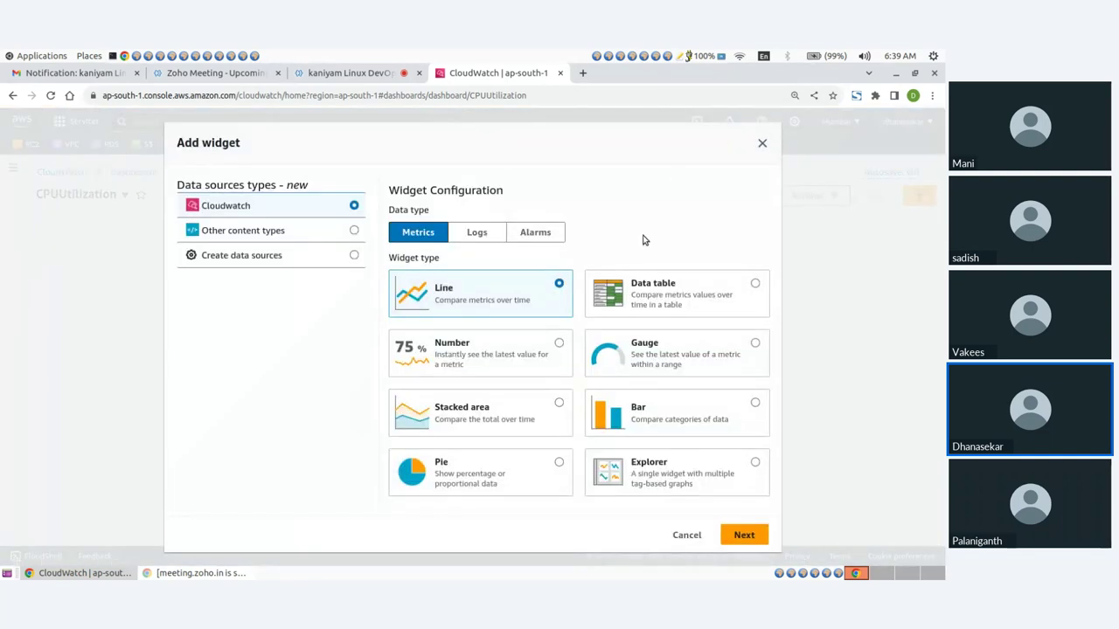
click(762, 144)
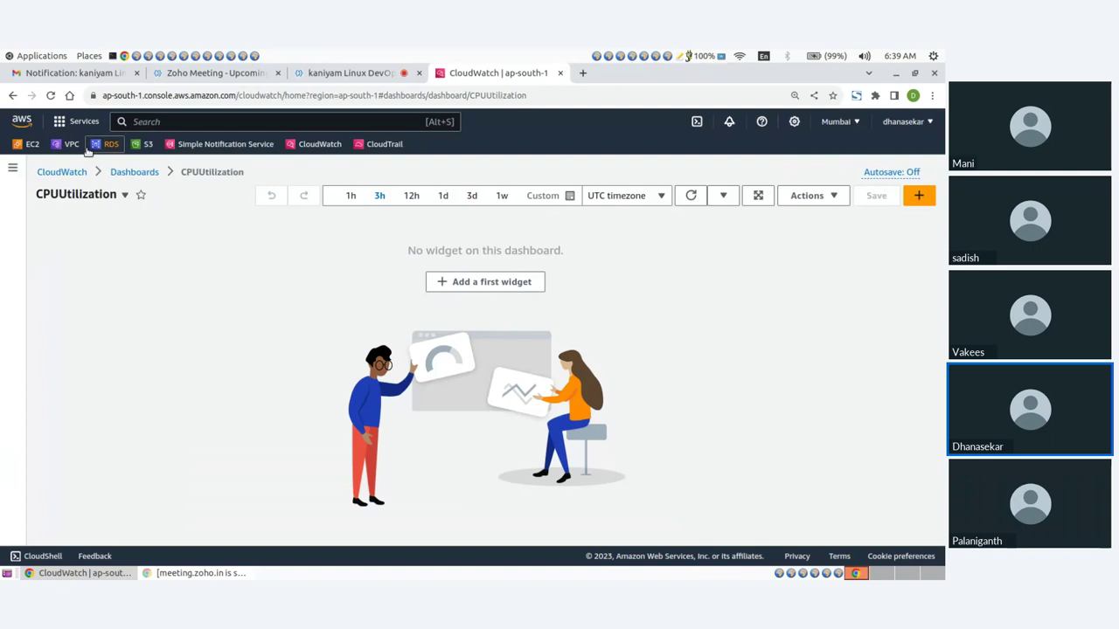
middle_click(33, 144)
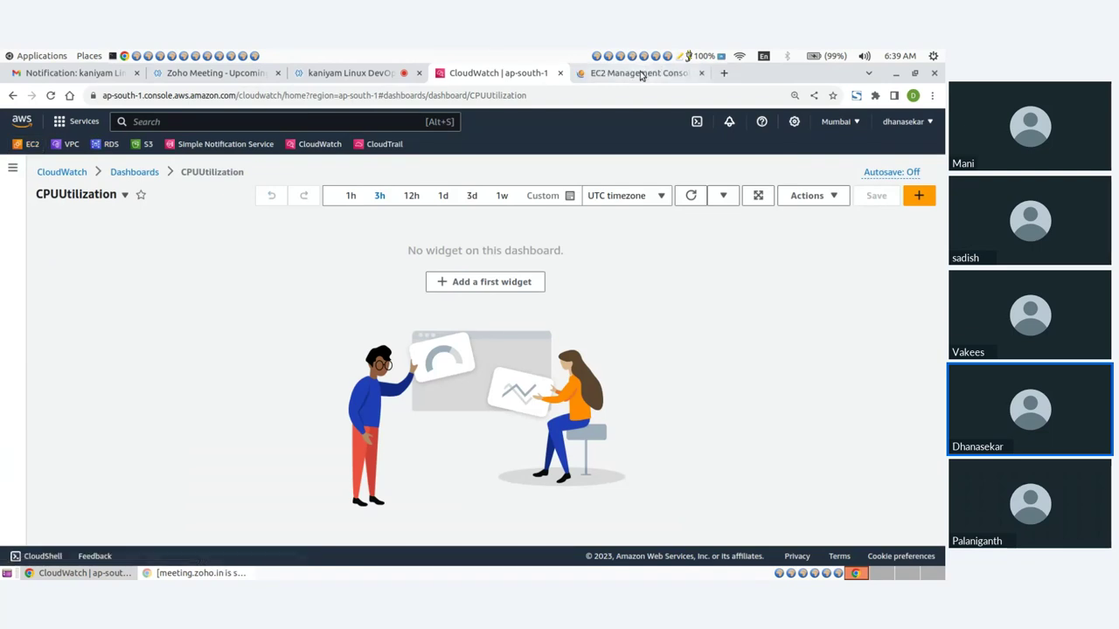
In the EC2 console tab, open the Launch an instance form
click(641, 74)
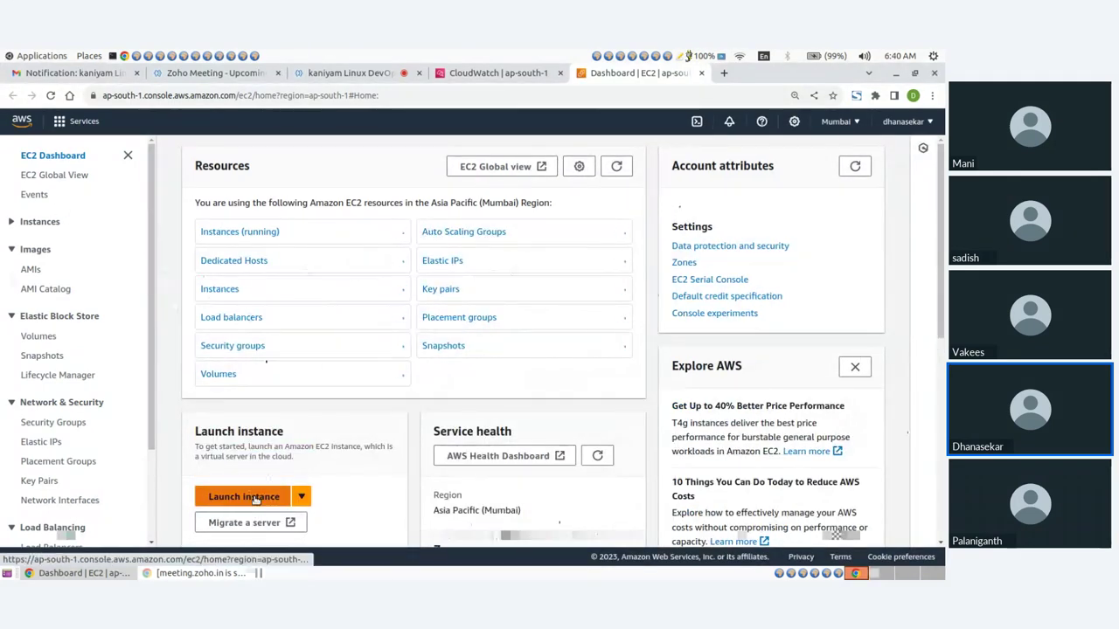
click(256, 498)
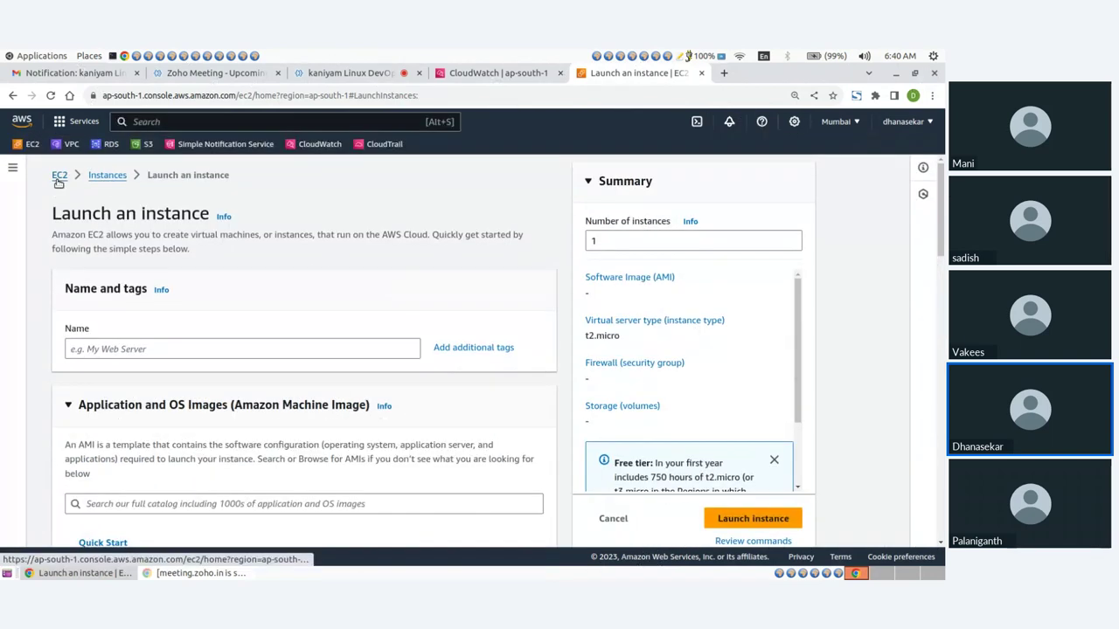
click(105, 173)
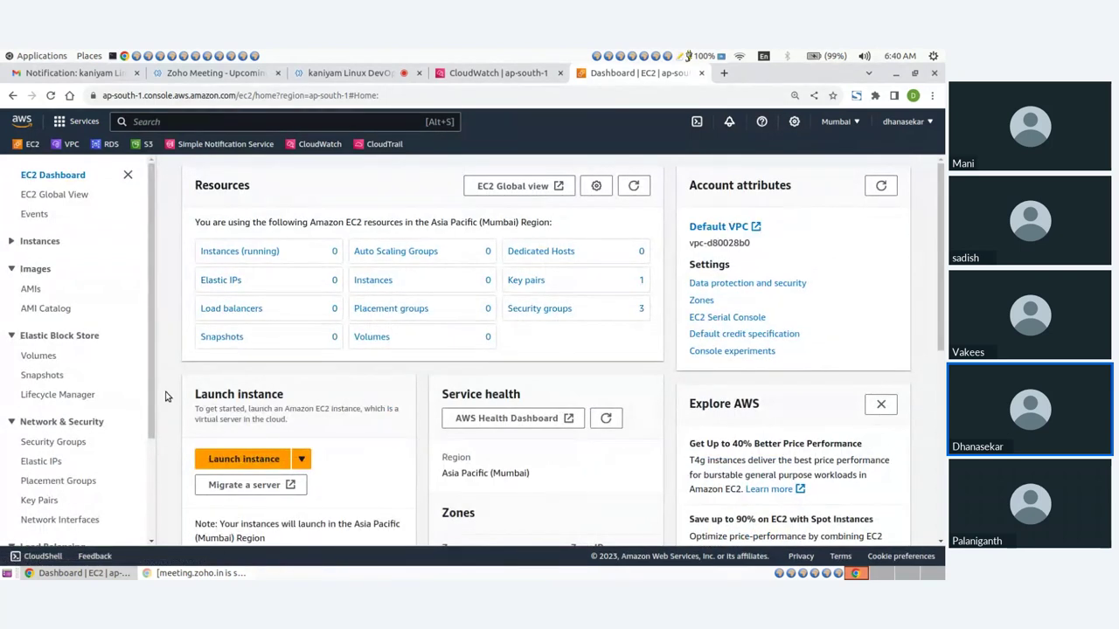
click(224, 462)
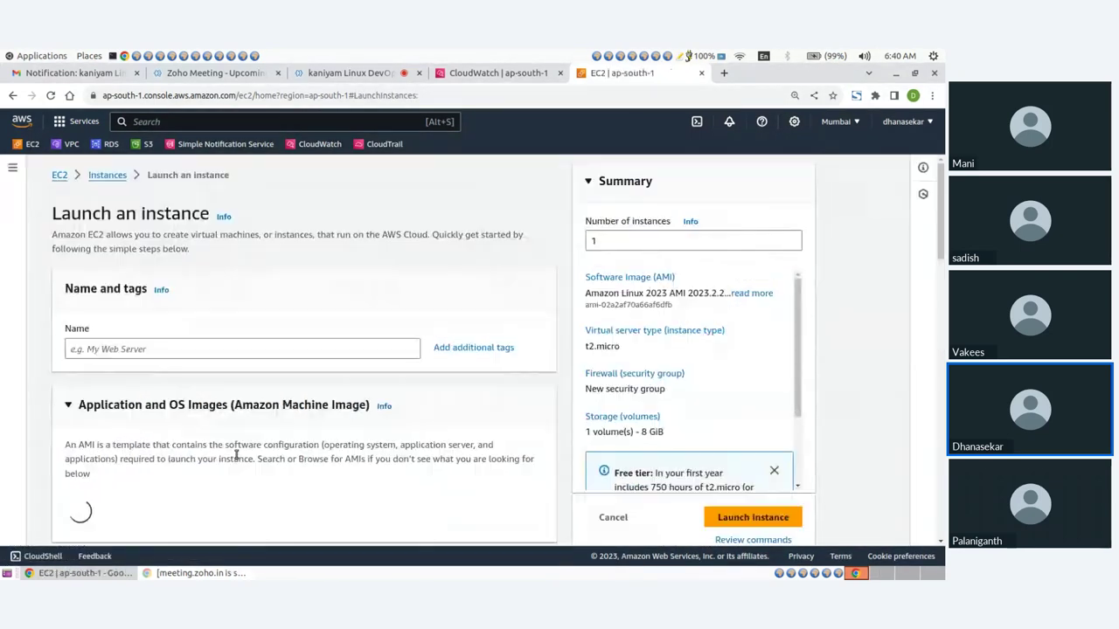
Set the number of instances to launch to 2
drag(606, 244, 577, 243)
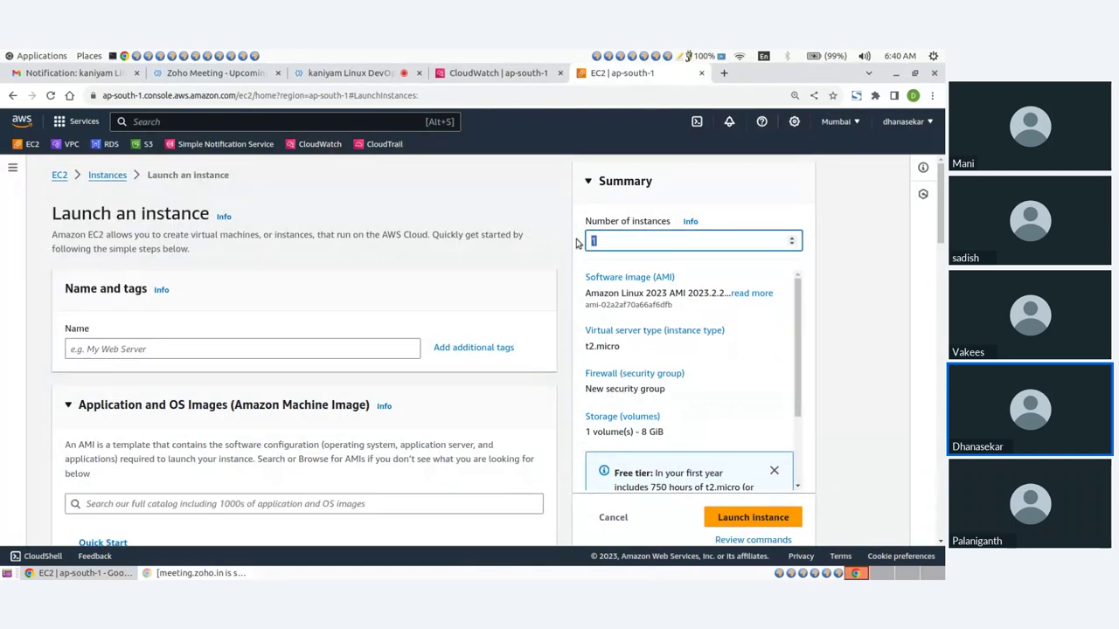
text(0)
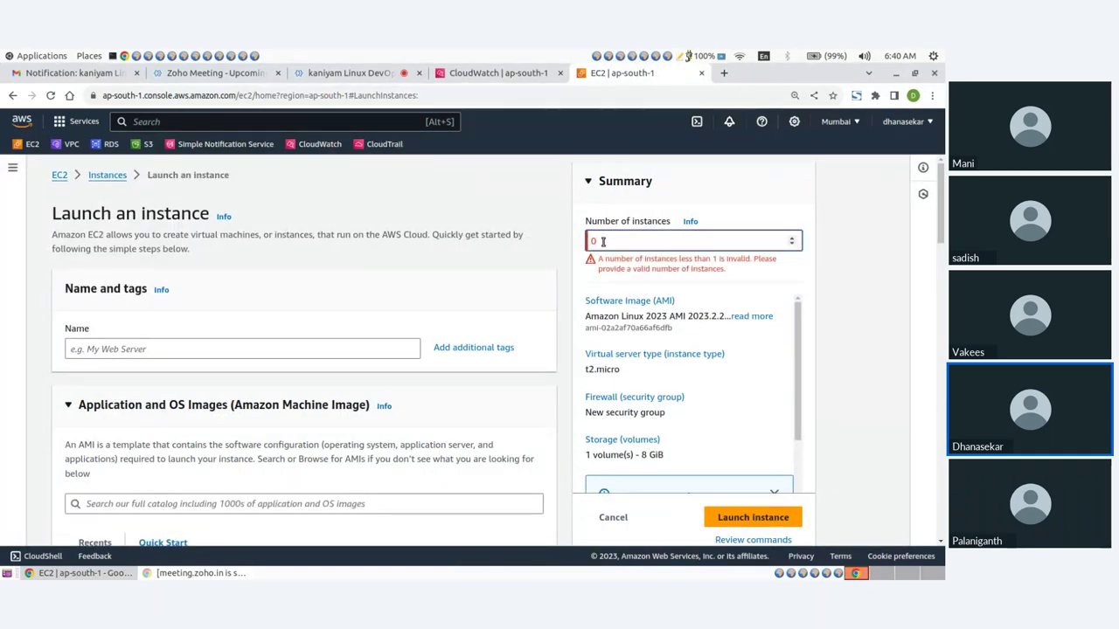
key(BackSpace)
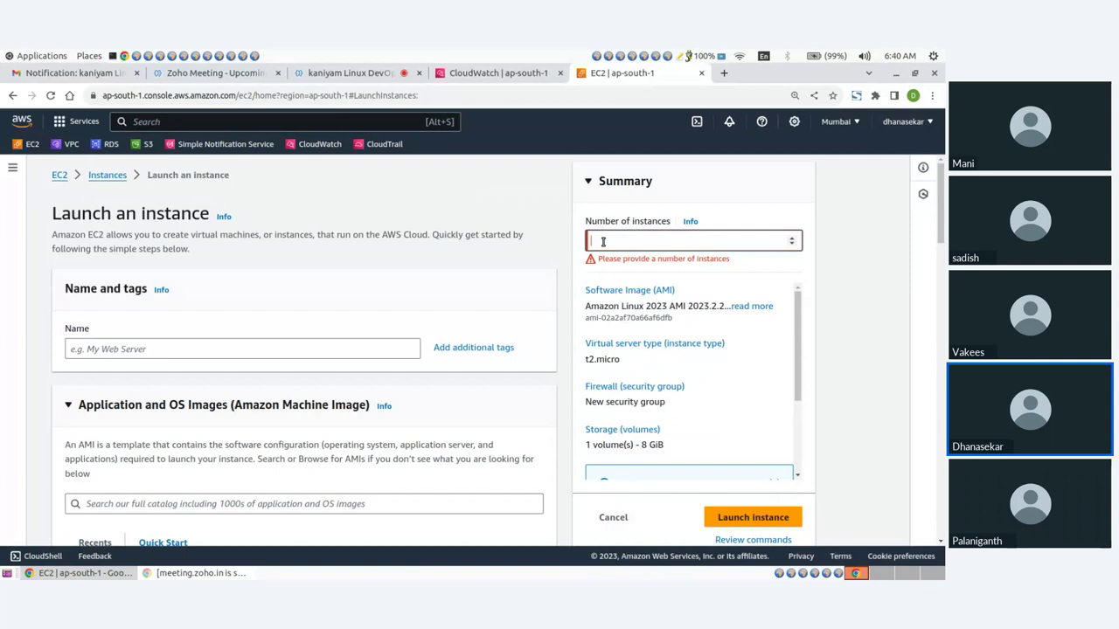
text(2)
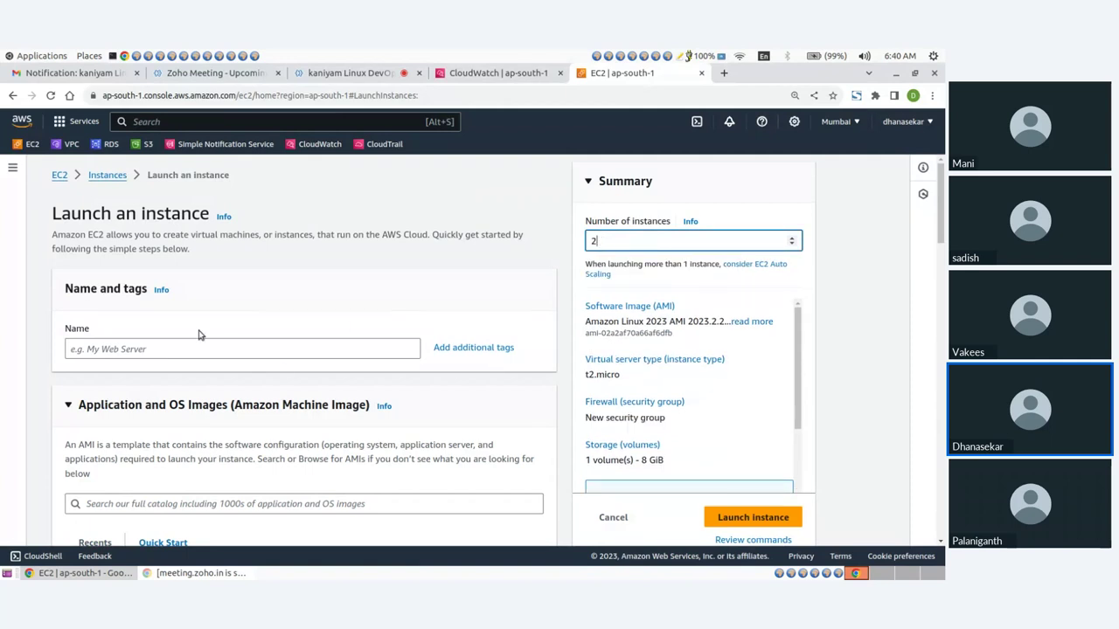
scroll(133, 296, down, 2)
Start the instance name with 'web' and choose the Ubuntu Server 22.04 LTS image
click(132, 278)
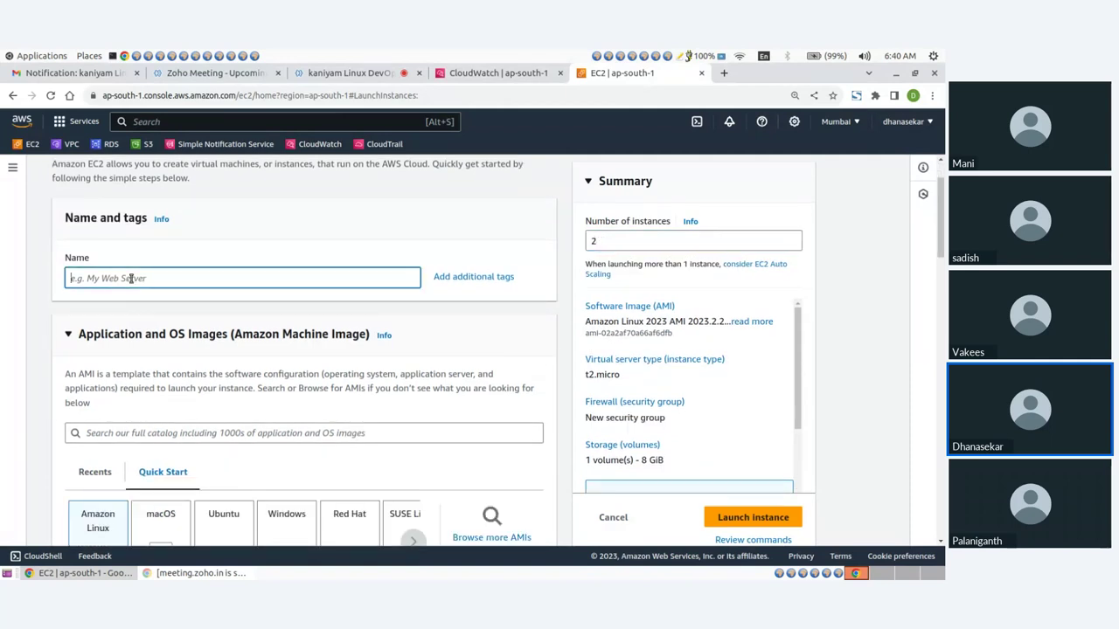
text(webserver)
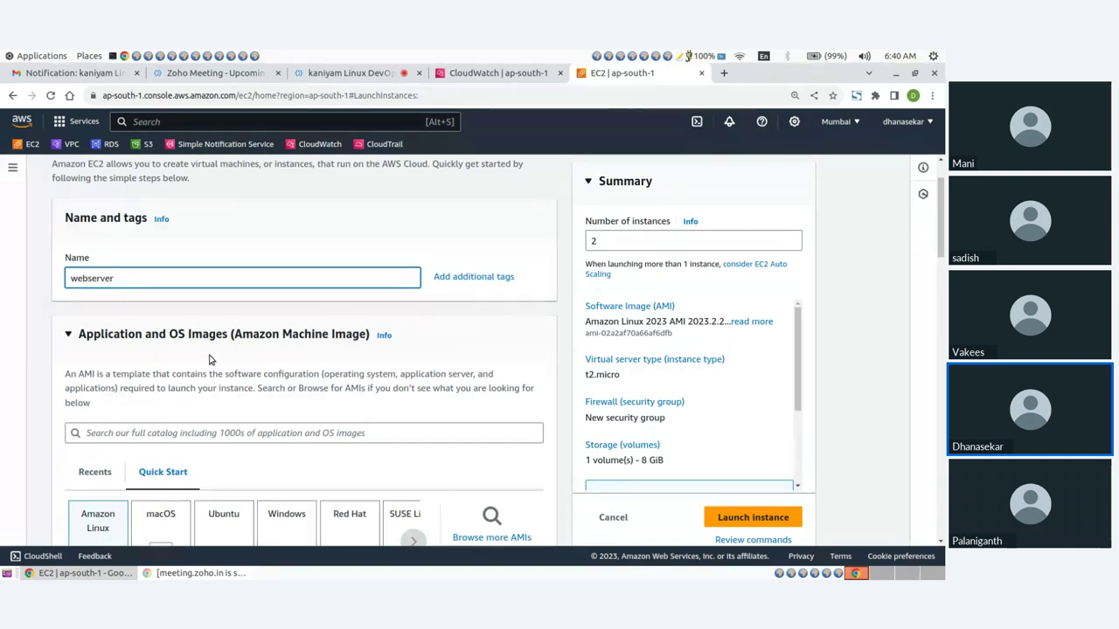
scroll(222, 397, down, 4)
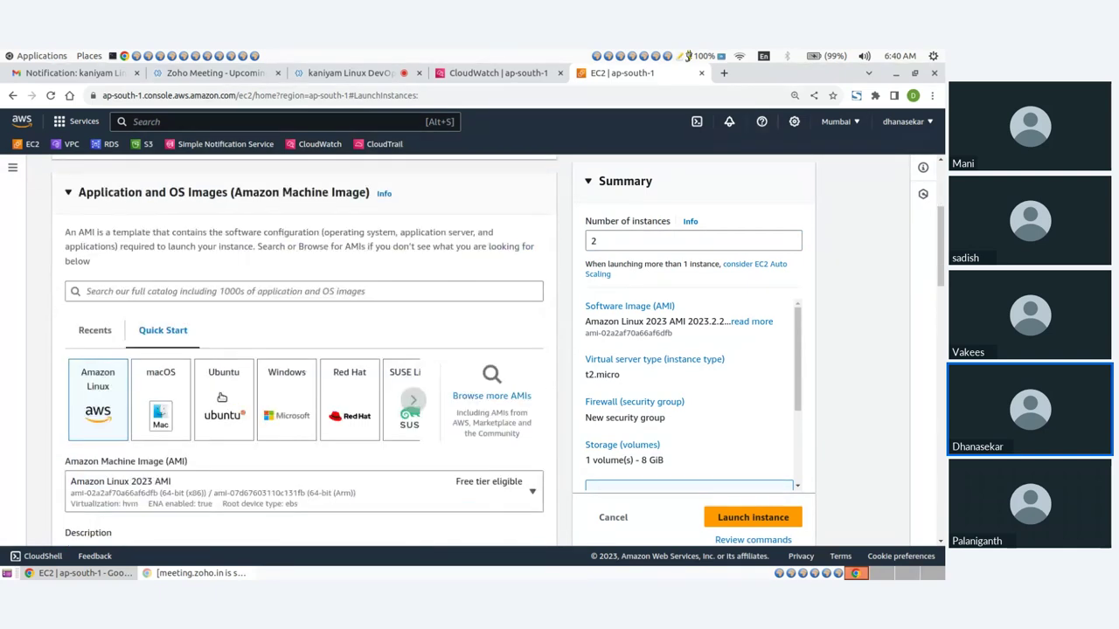
click(222, 398)
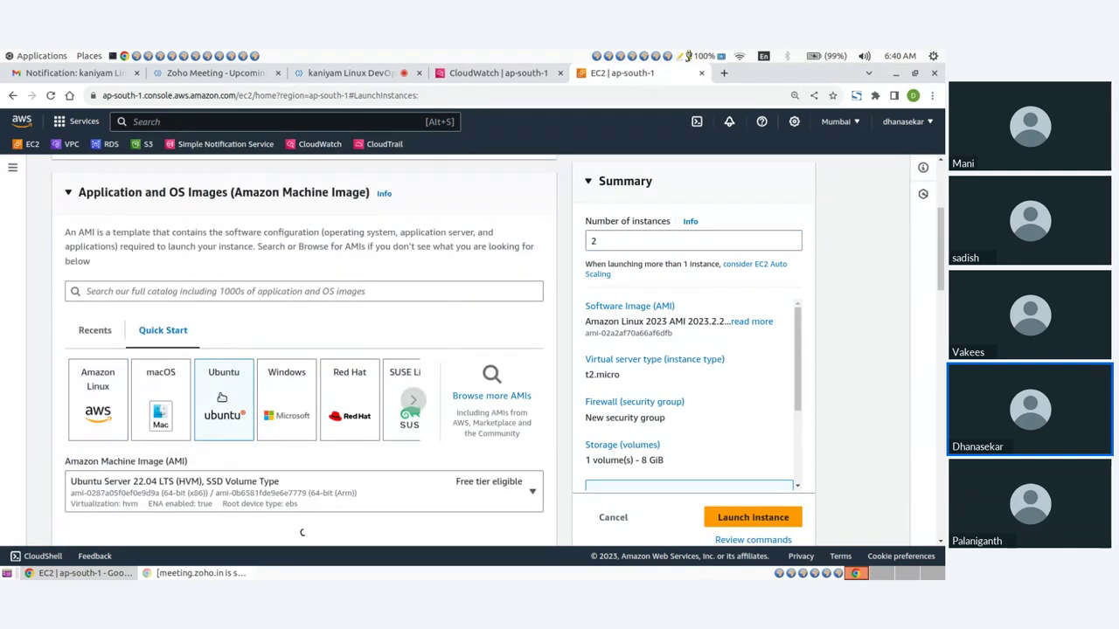
scroll(225, 383, down, 2)
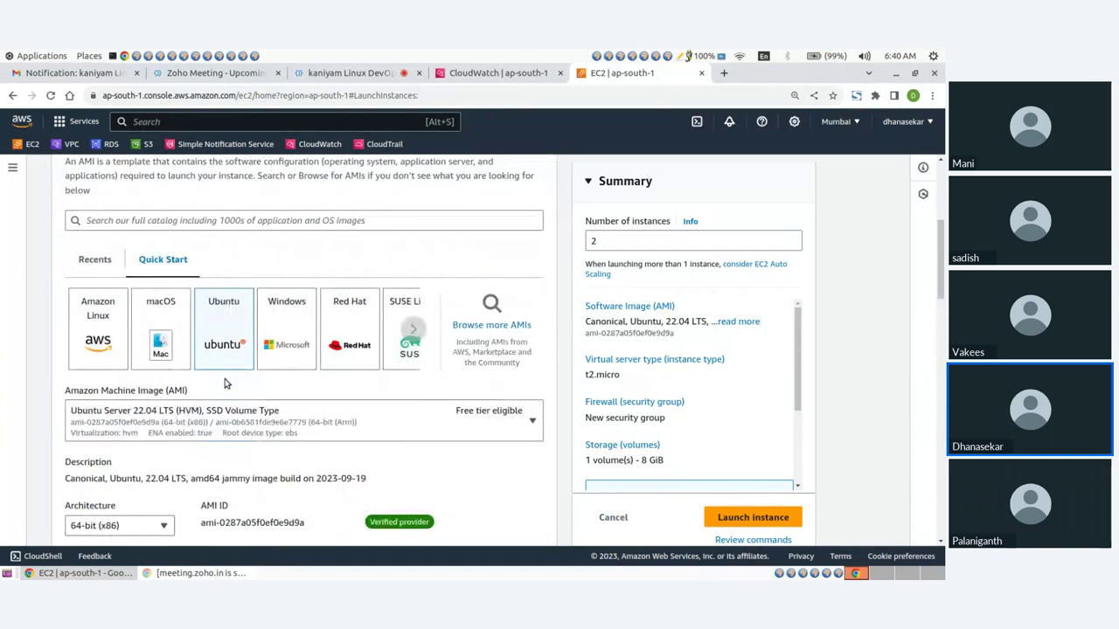
scroll(225, 383, down, 8)
scroll(187, 350, down, 2)
Choose the t2.nano instance type and the mykey key pair
click(185, 351)
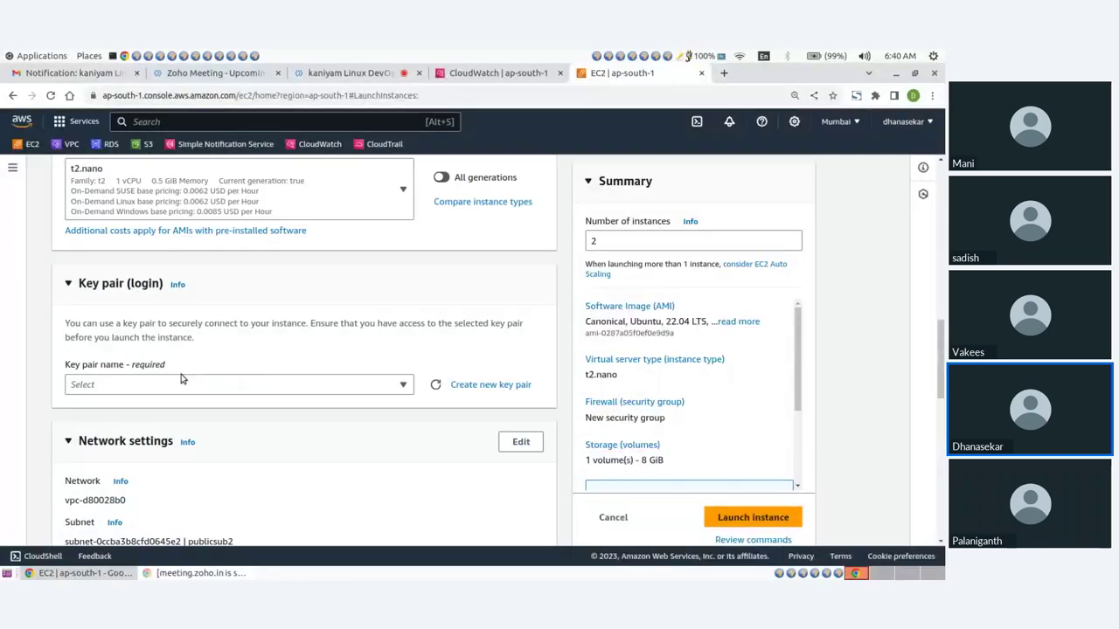
click(180, 383)
click(151, 455)
scroll(248, 431, down, 3)
Enable auto-assign public IP and use the existing demo-sg security group
click(515, 303)
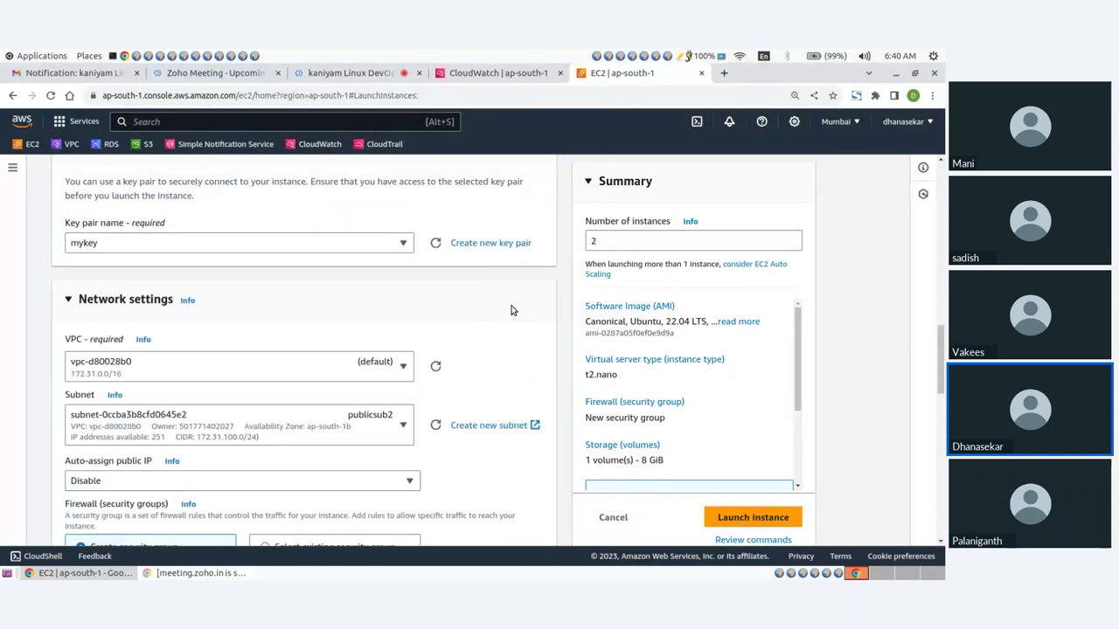
scroll(112, 367, down, 3)
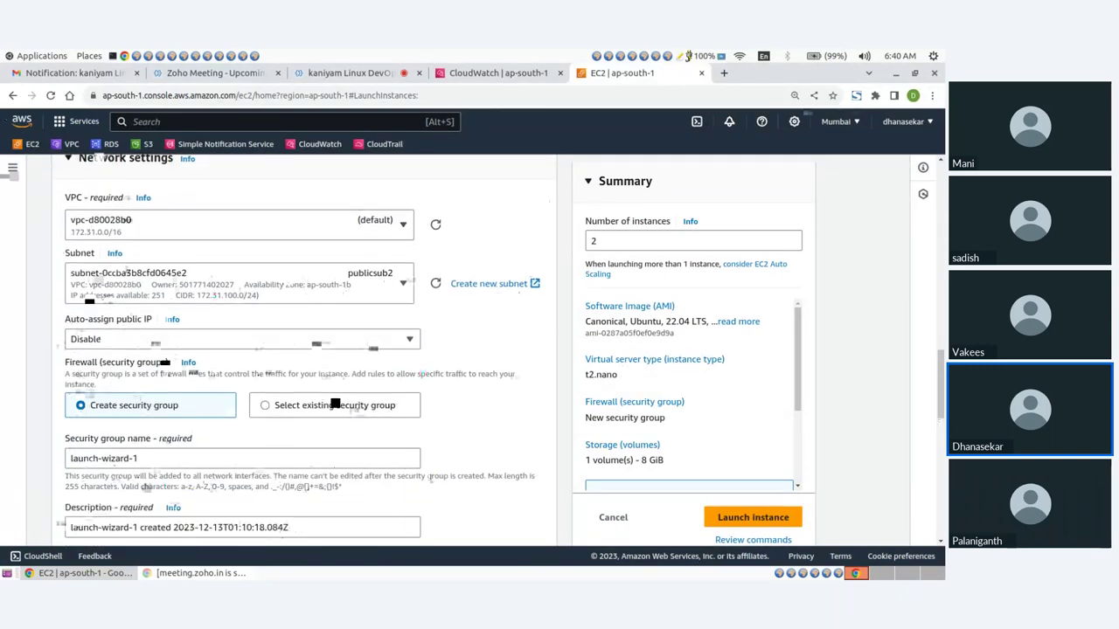
click(131, 362)
scroll(260, 271, down, 3)
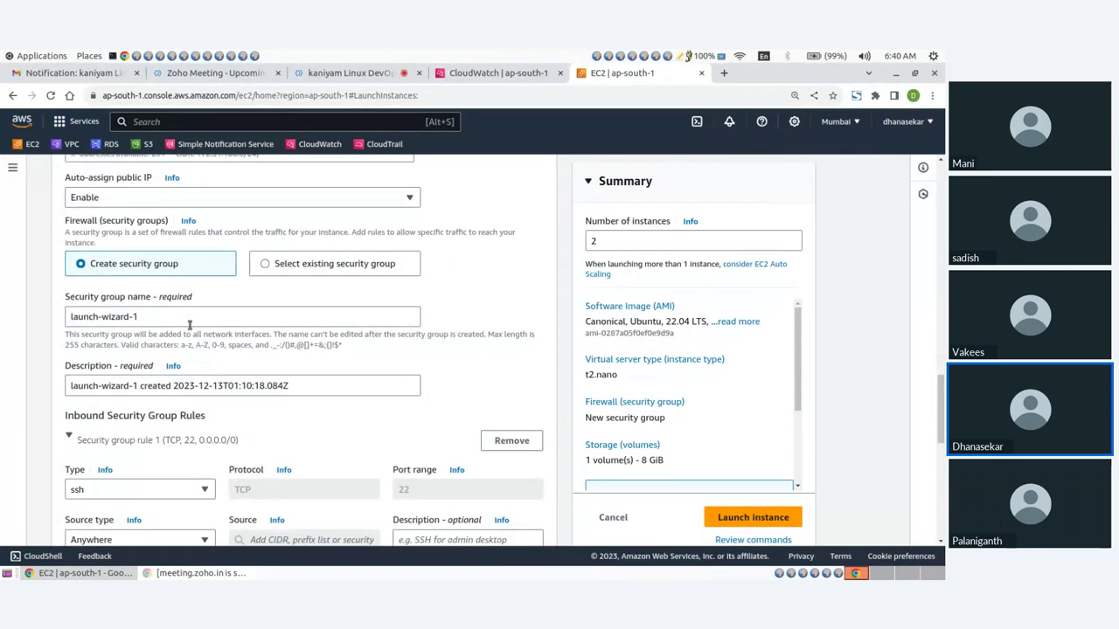
click(267, 264)
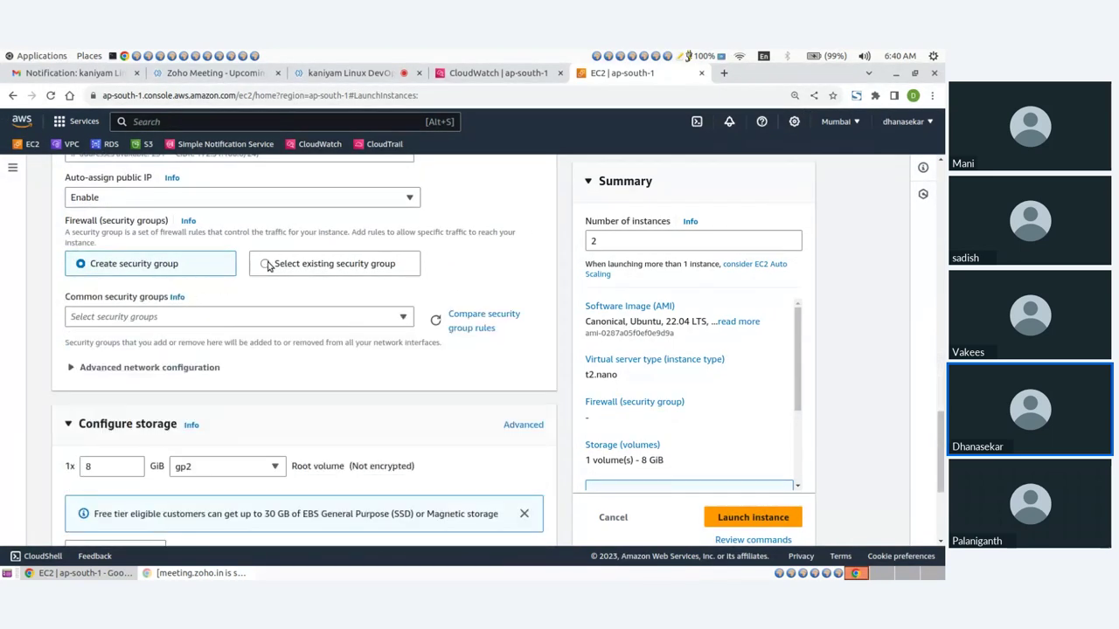
click(103, 319)
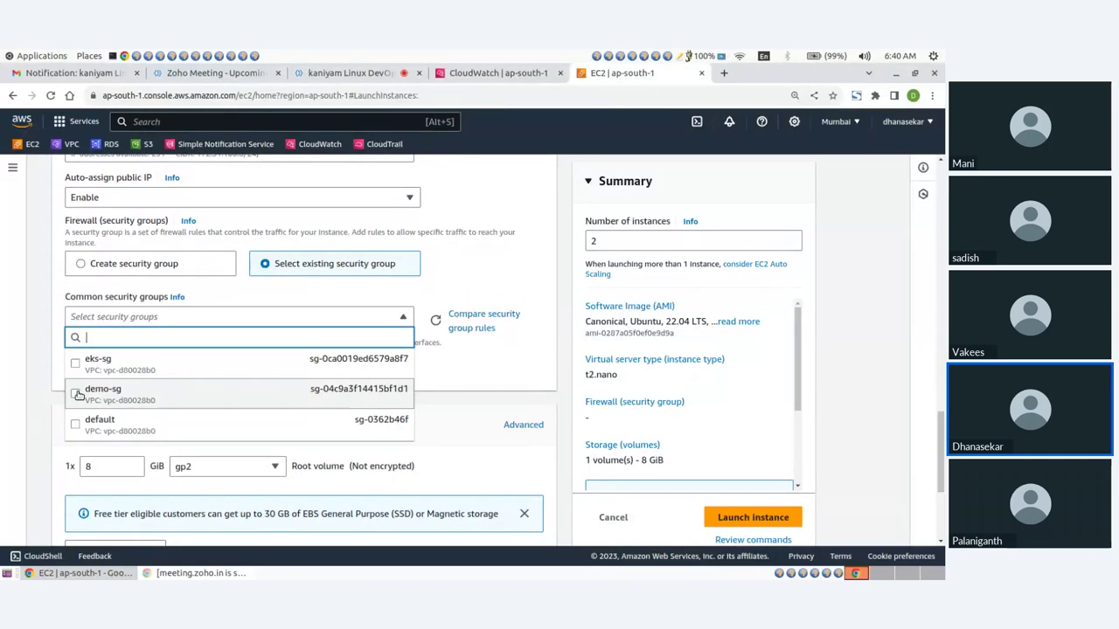
click(75, 395)
Launch the two configured instances
scroll(312, 352, down, 3)
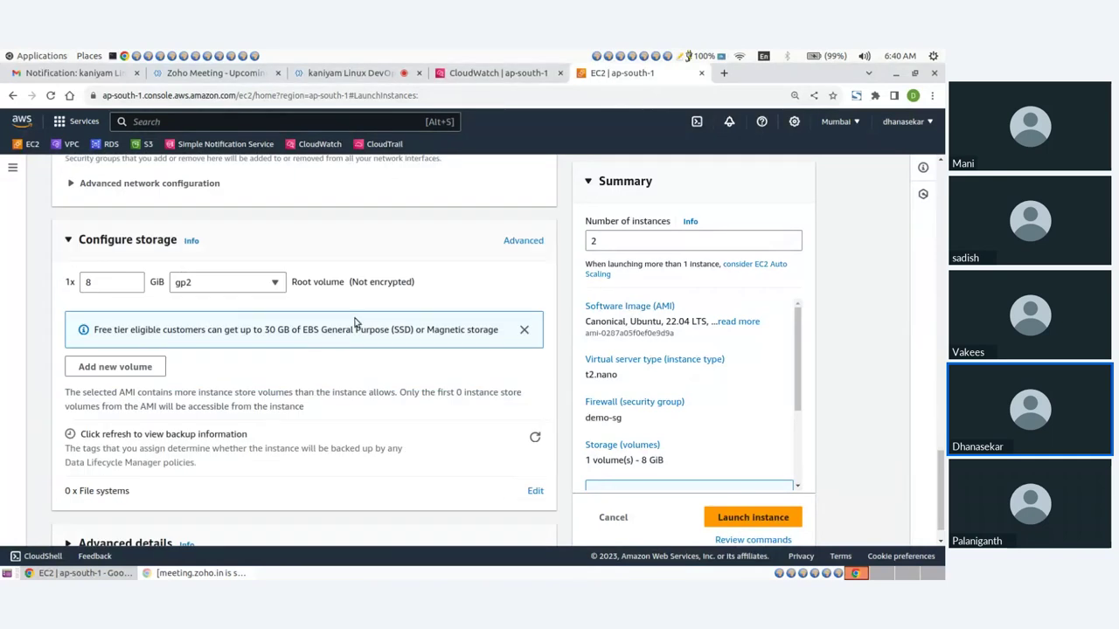
scroll(376, 359, down, 1)
click(752, 496)
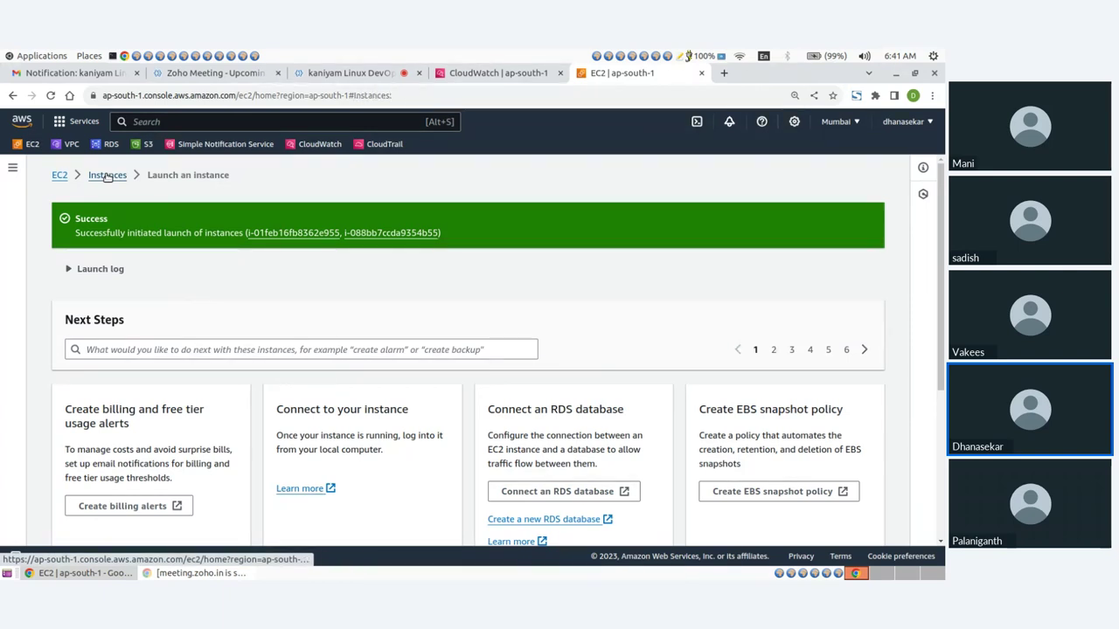
In the Instances list, rename the first new instance to webserver1
click(107, 176)
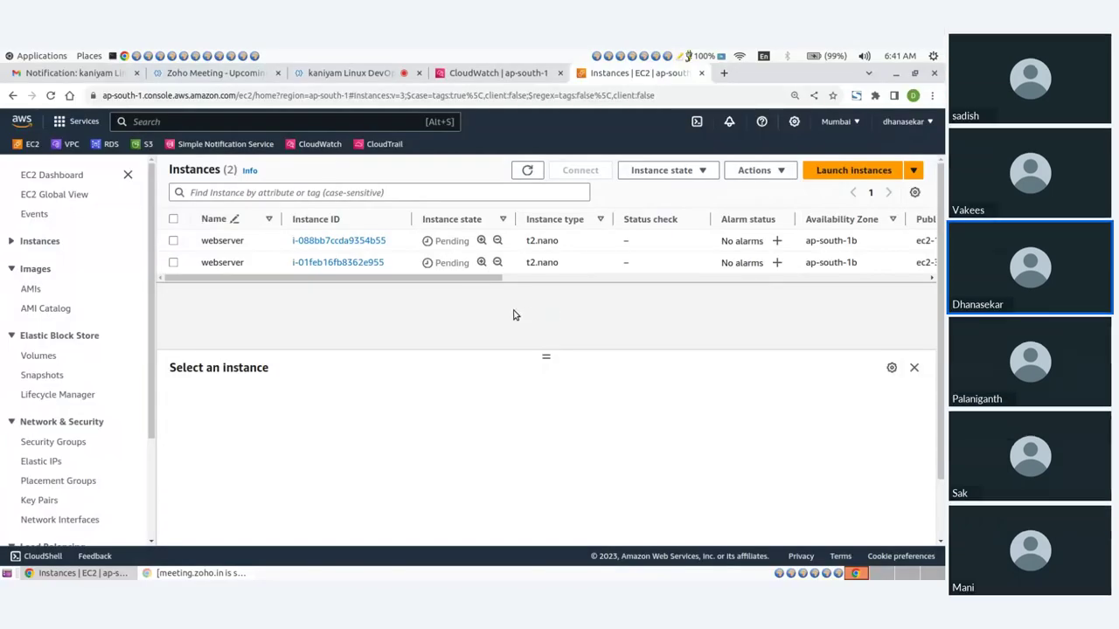
click(527, 170)
click(269, 240)
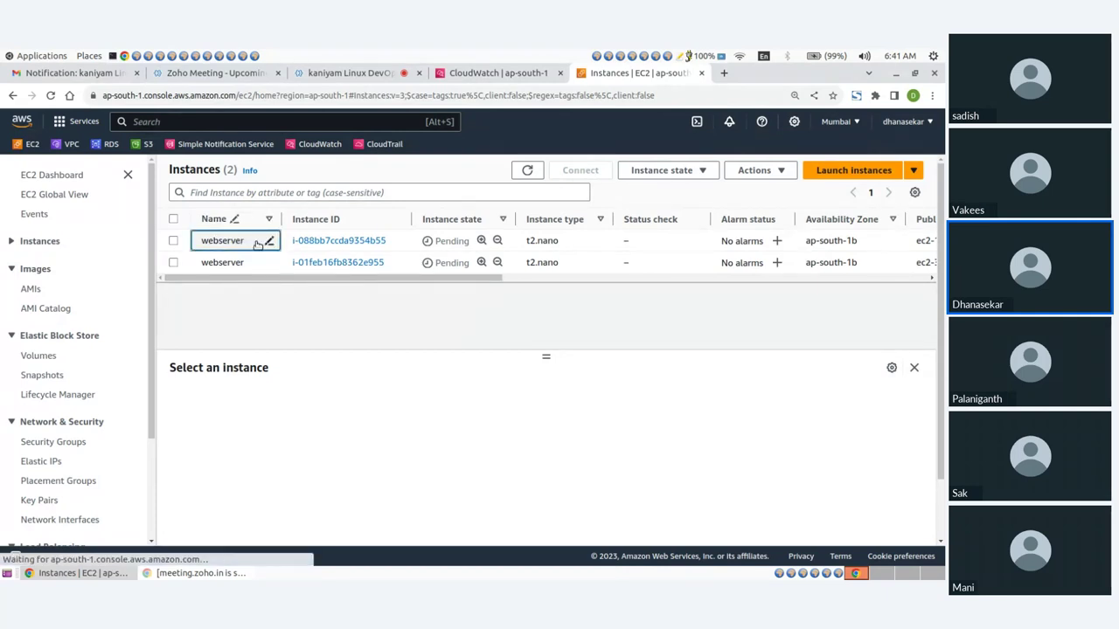
text(1)
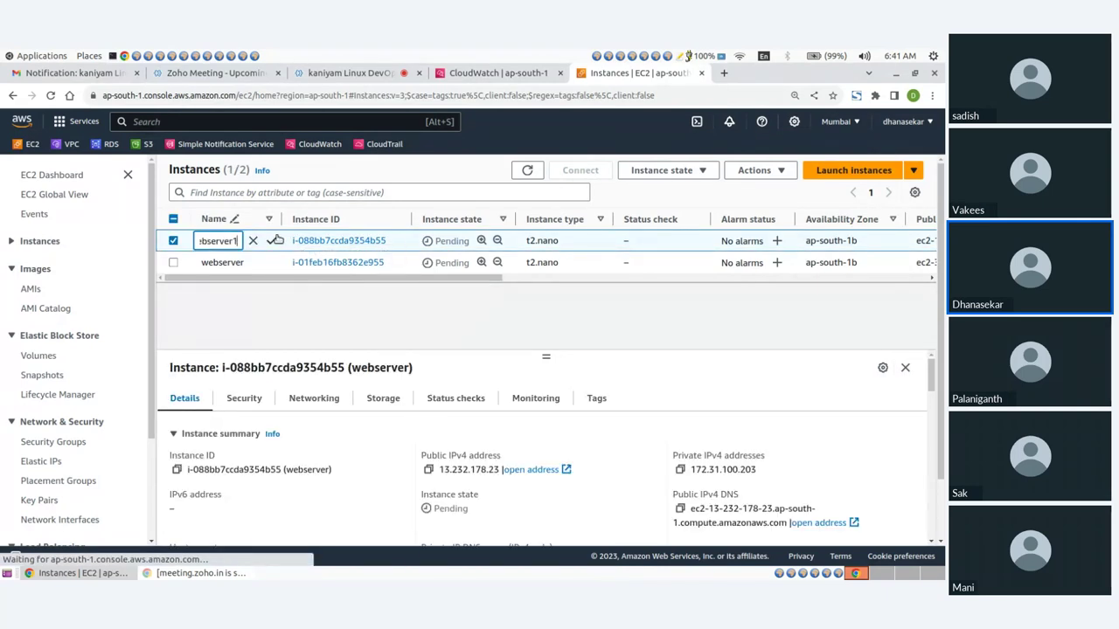
click(269, 241)
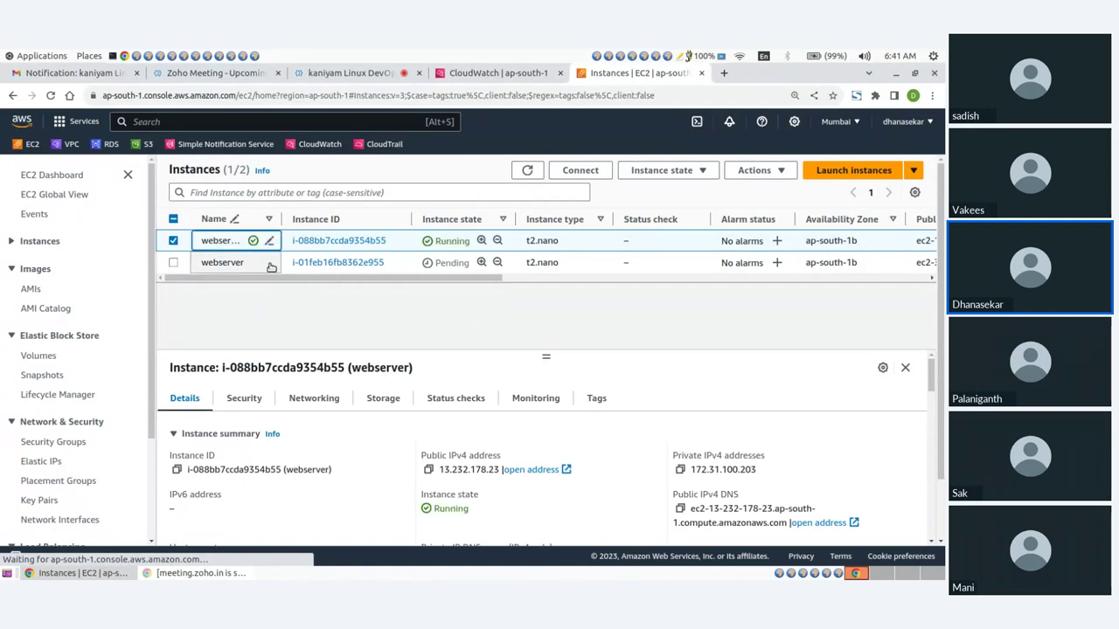
Rename the second instance to webserver2 and refresh the instance list
click(249, 266)
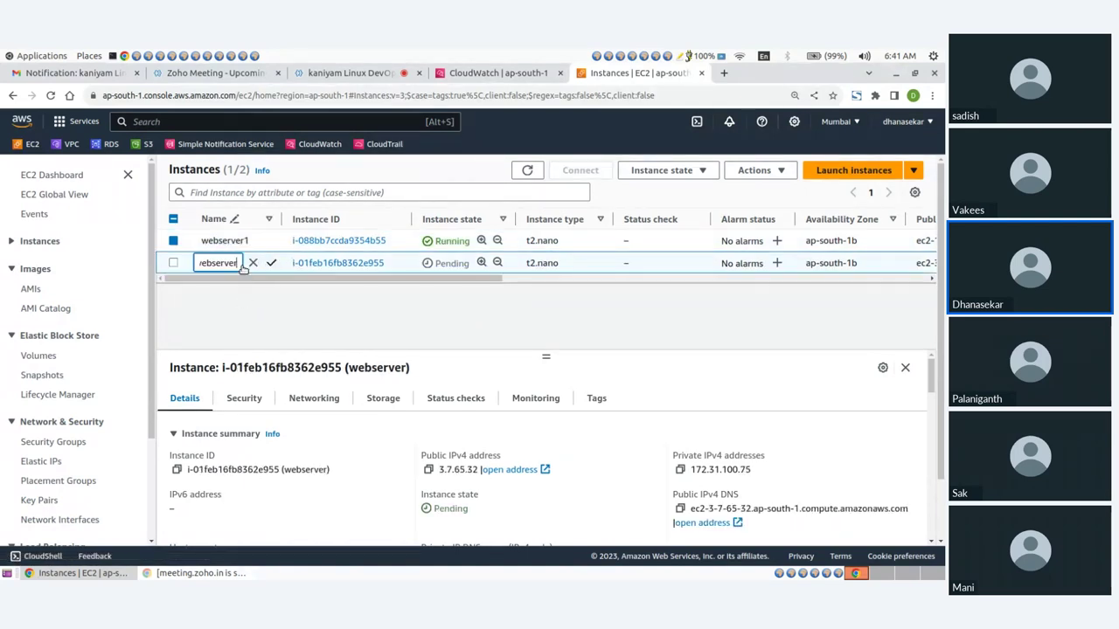
text(2)
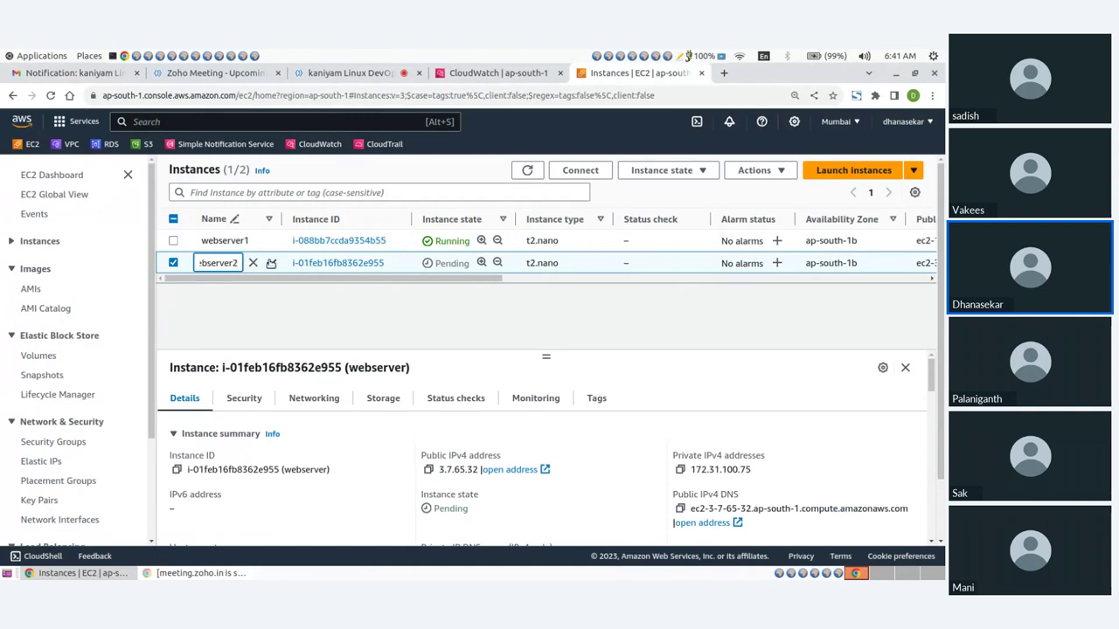
click(271, 263)
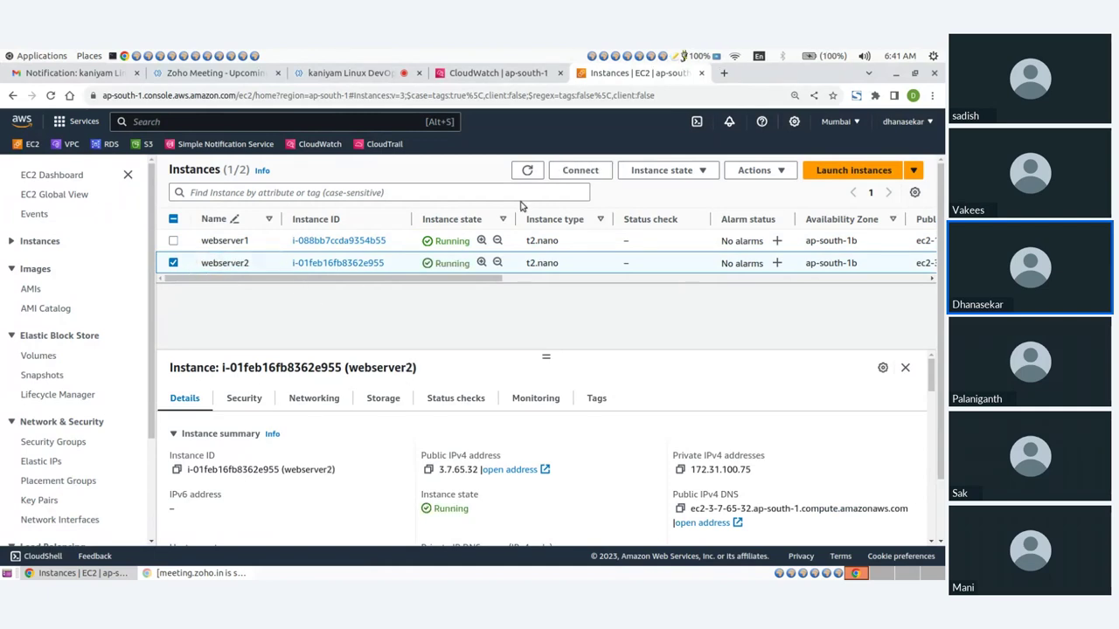
click(525, 171)
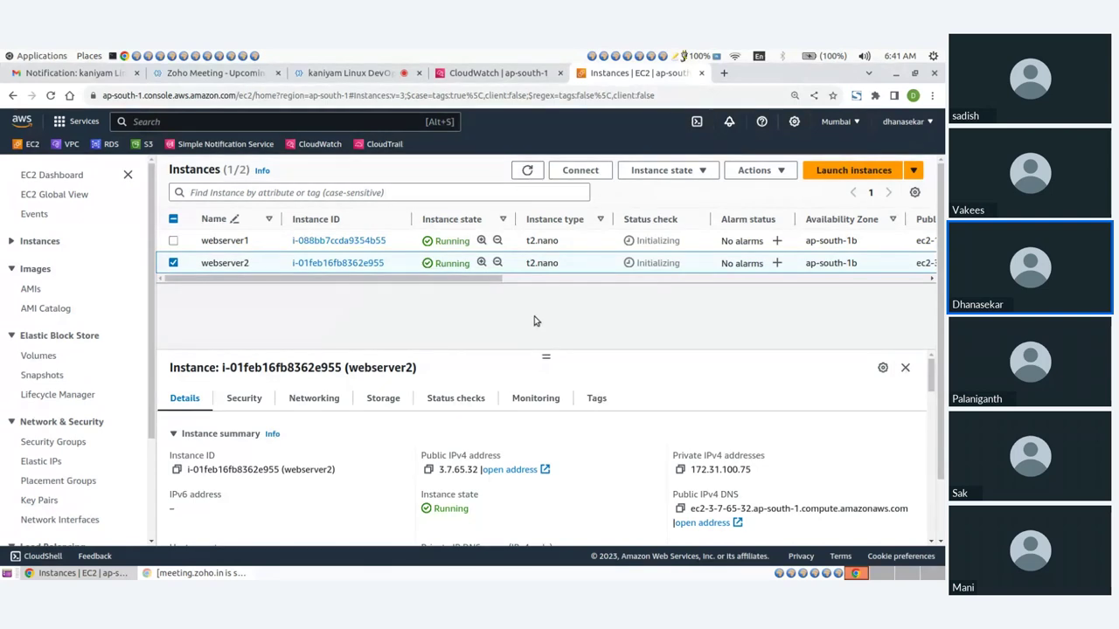
click(477, 74)
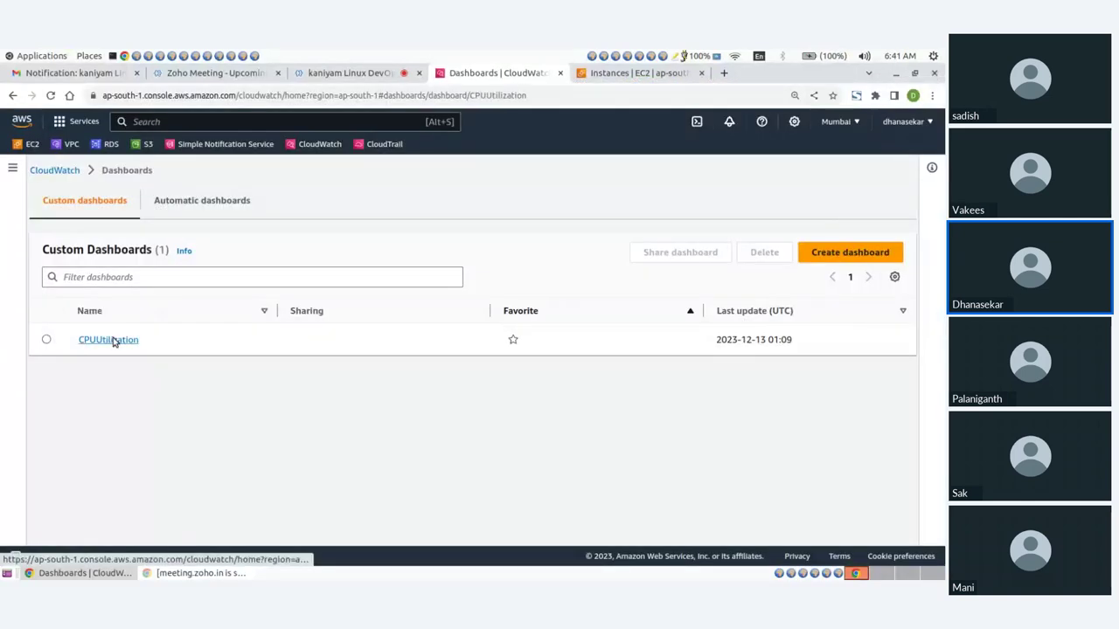
On the CPUUtilization dashboard, start a line-graph widget showing EC2 per-instance metrics
click(113, 340)
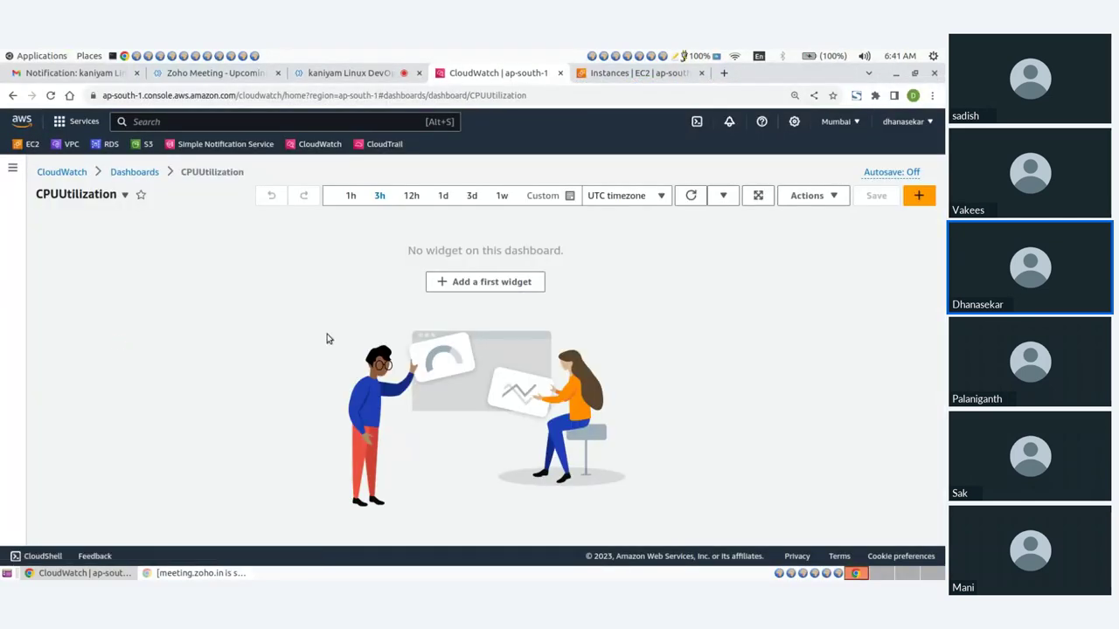
click(492, 282)
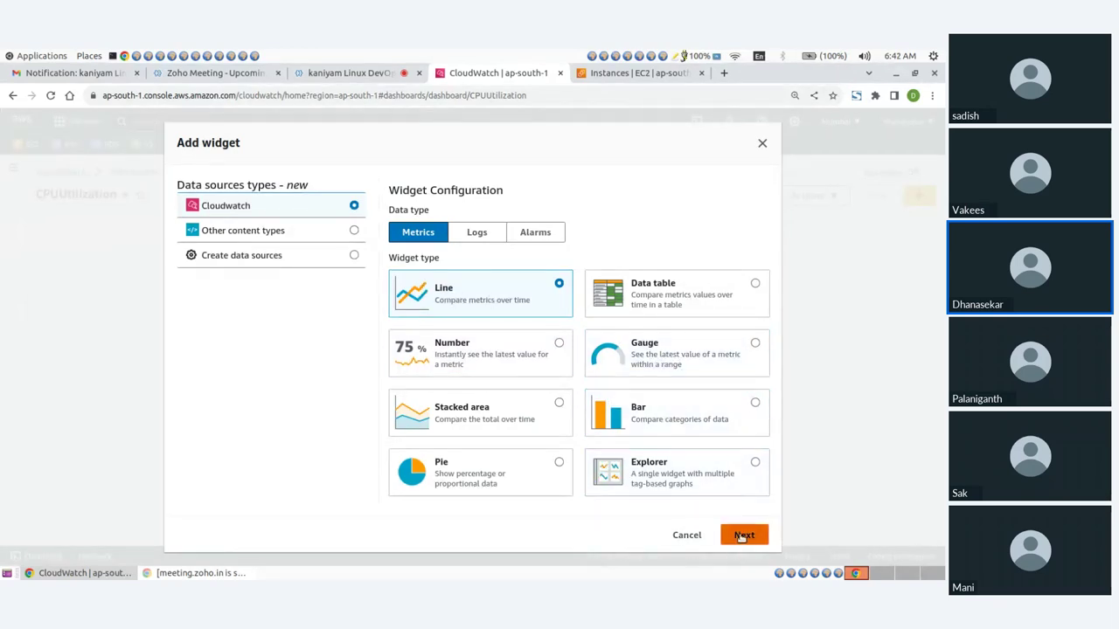
click(742, 535)
scroll(254, 367, down, 3)
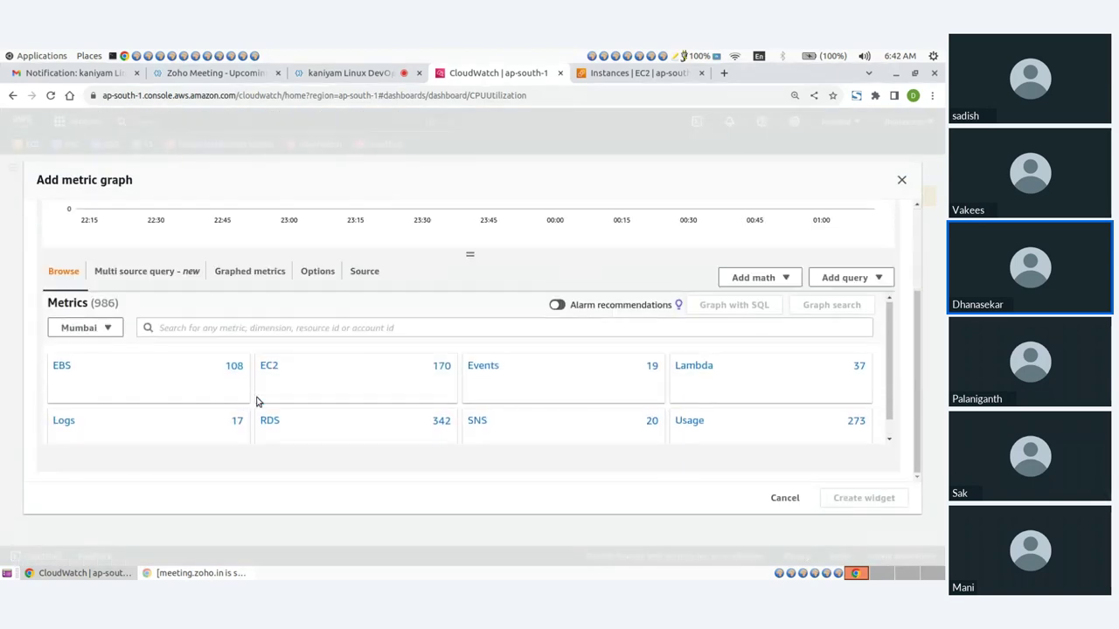
click(268, 346)
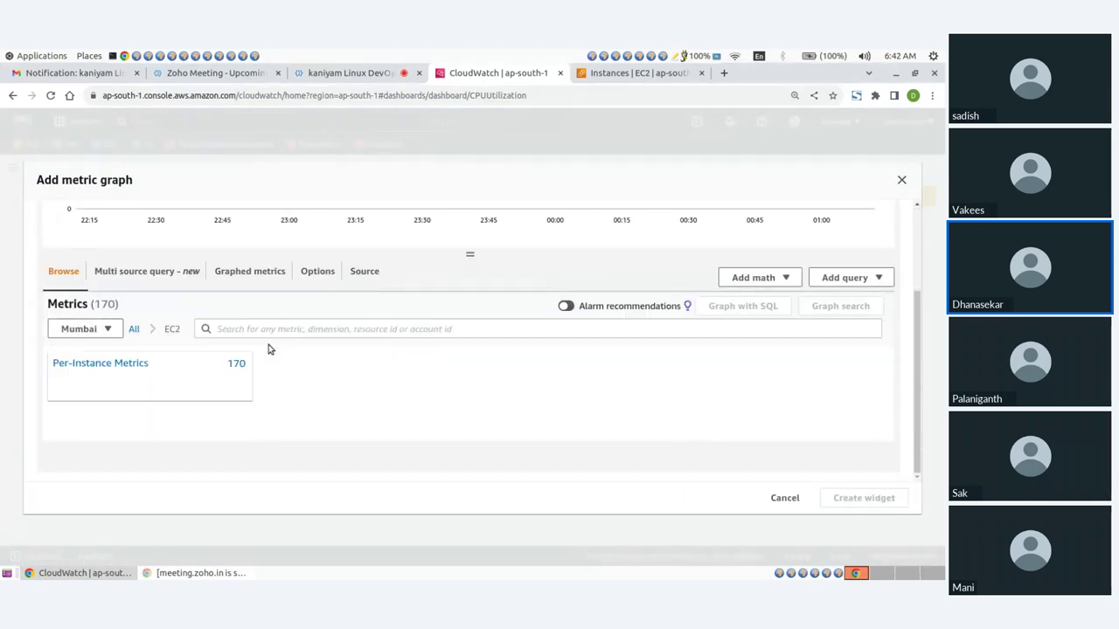
click(103, 365)
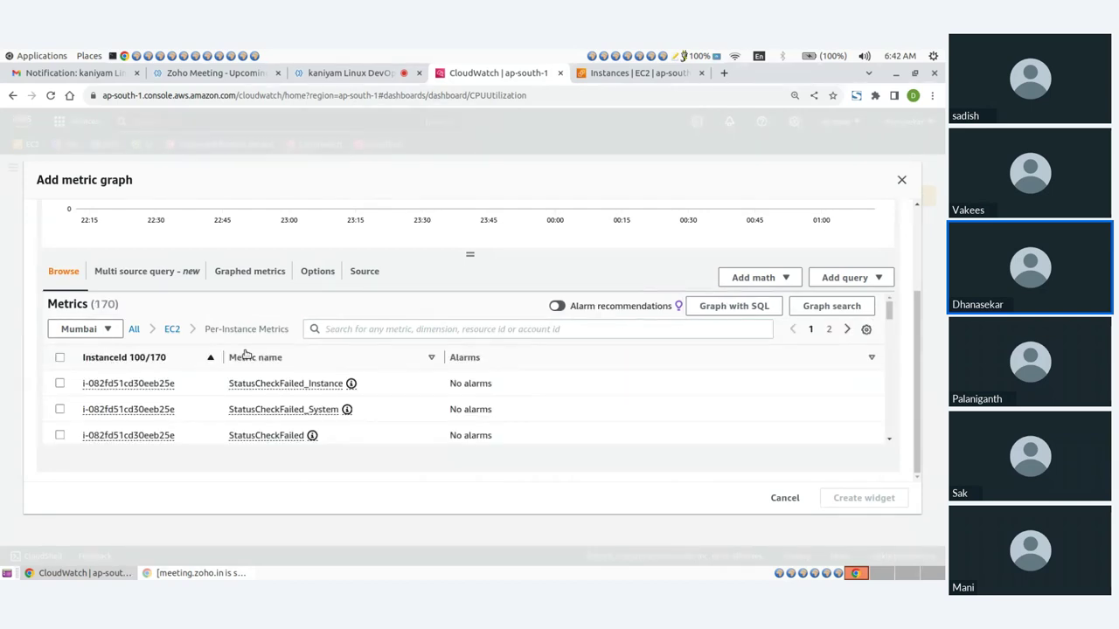
click(612, 74)
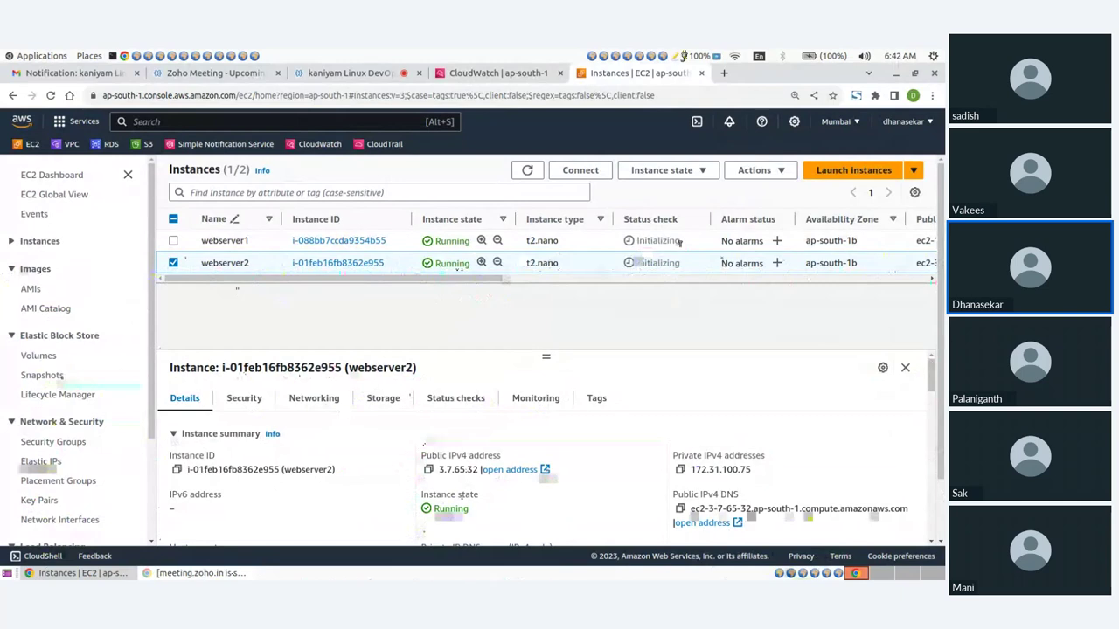
Copy webserver1's instance ID and search CloudWatch metrics for it, then clear the filter
click(526, 170)
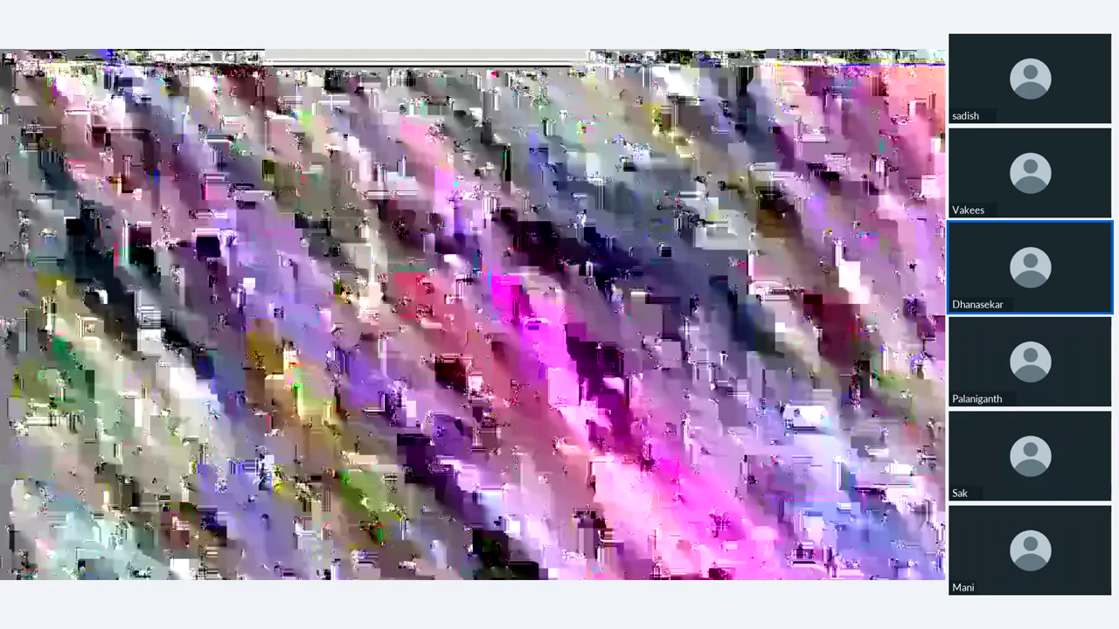
drag(292, 241, 390, 250)
key(ctrl+c)
click(390, 250)
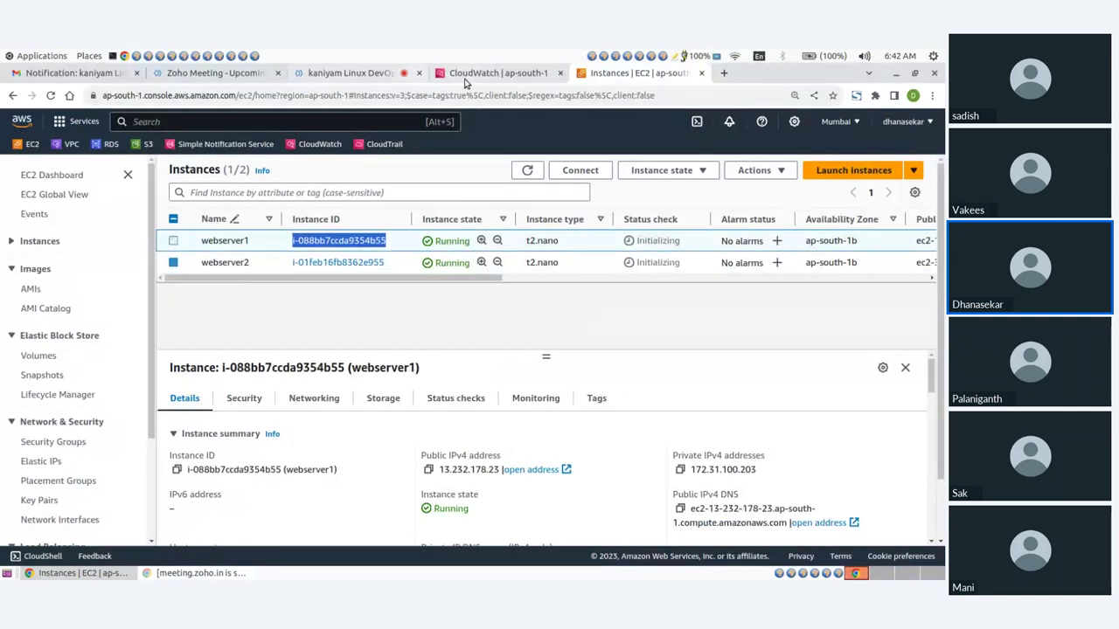
click(494, 72)
click(405, 328)
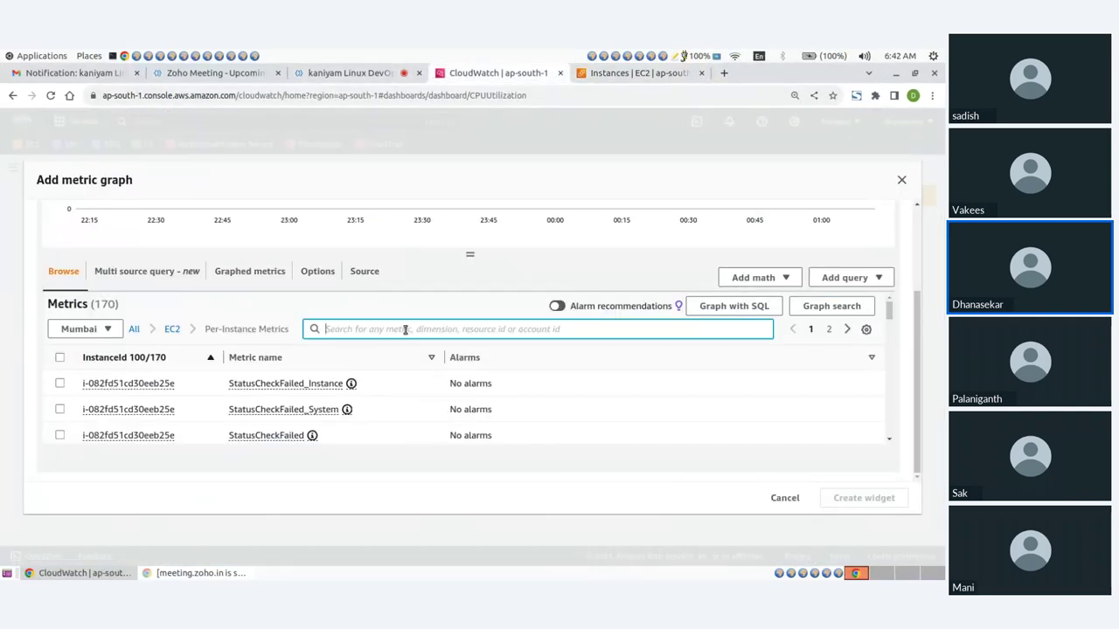
key(ctrl+v)
key(Return)
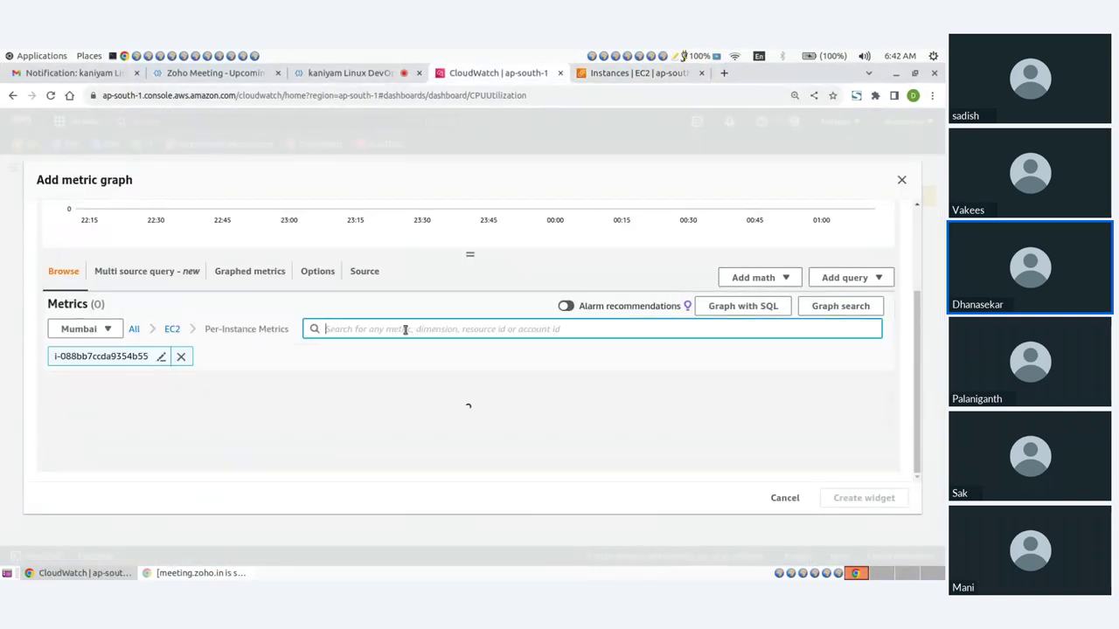
scroll(188, 375, down, 2)
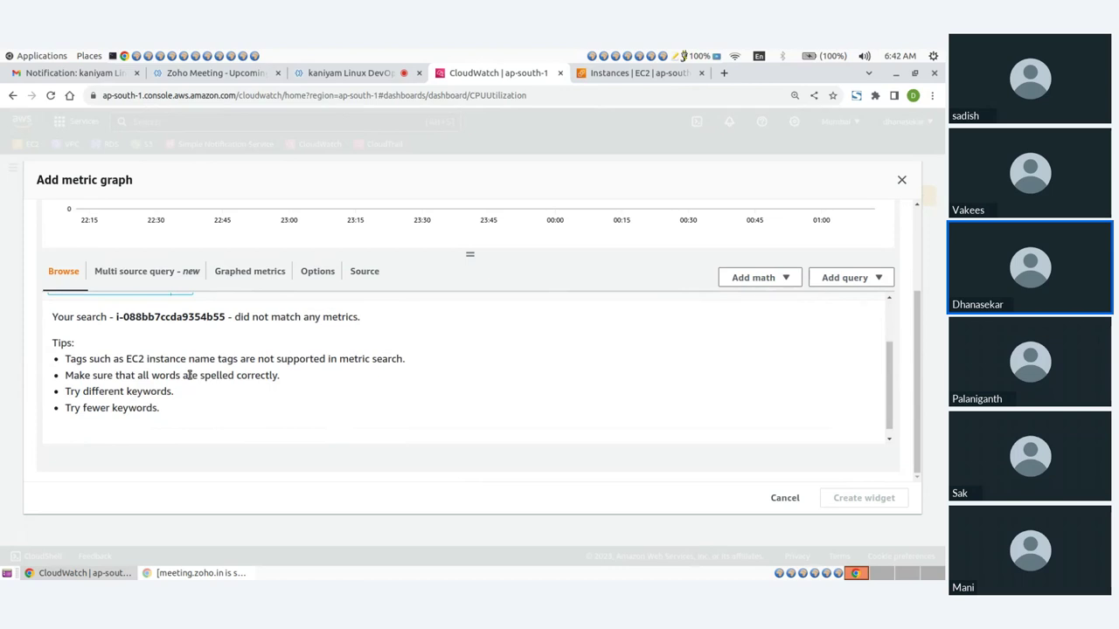
scroll(188, 375, up, 2)
click(181, 356)
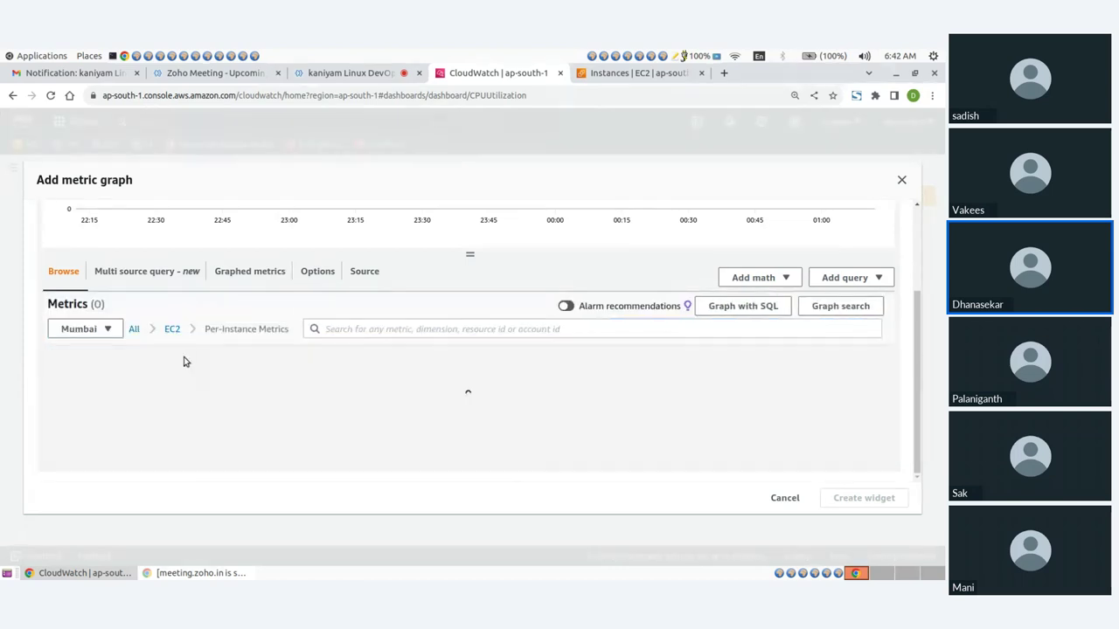
Back in EC2, refresh the instances list several times
click(631, 73)
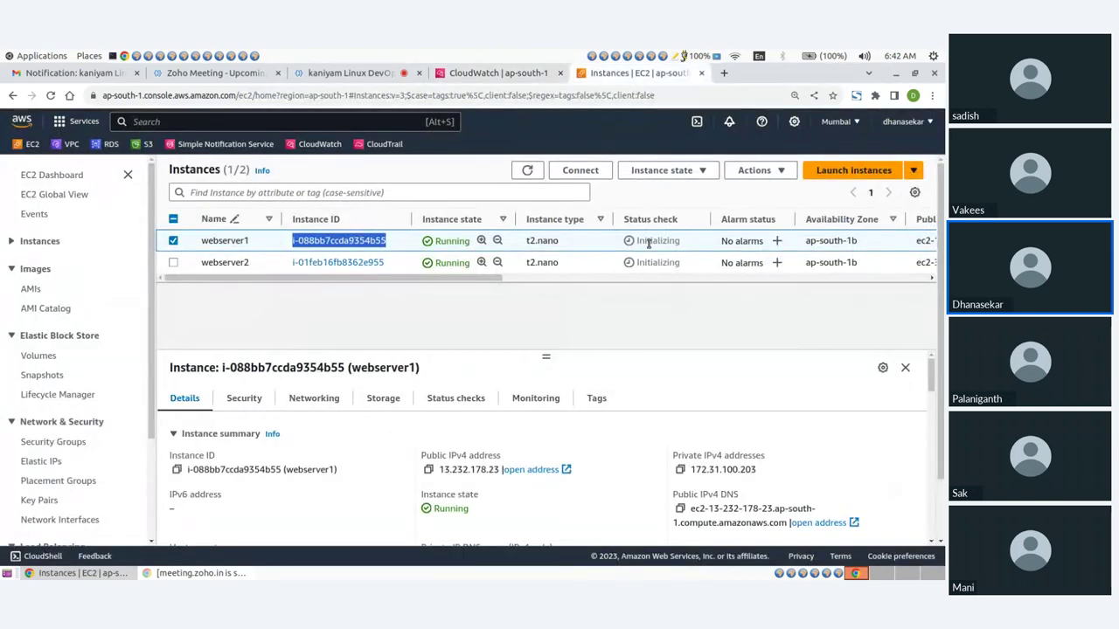
click(527, 171)
click(428, 325)
click(529, 172)
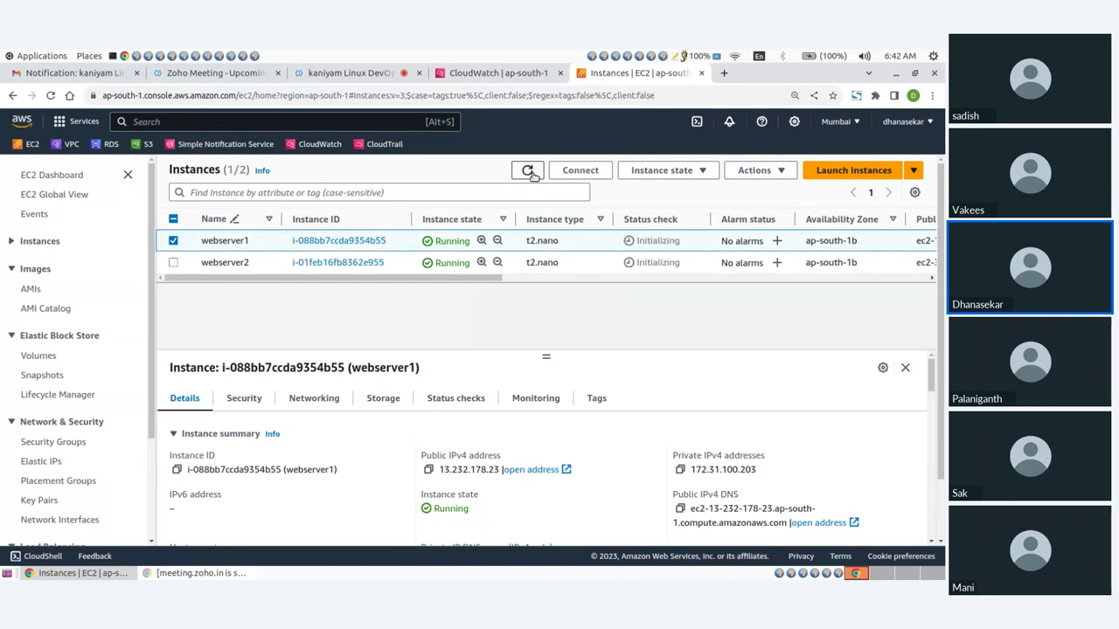
click(528, 172)
Search CloudWatch metrics for webserver1's instance ID again, then refresh the EC2 instances list
drag(288, 242, 387, 242)
key(ctrl+c)
click(494, 73)
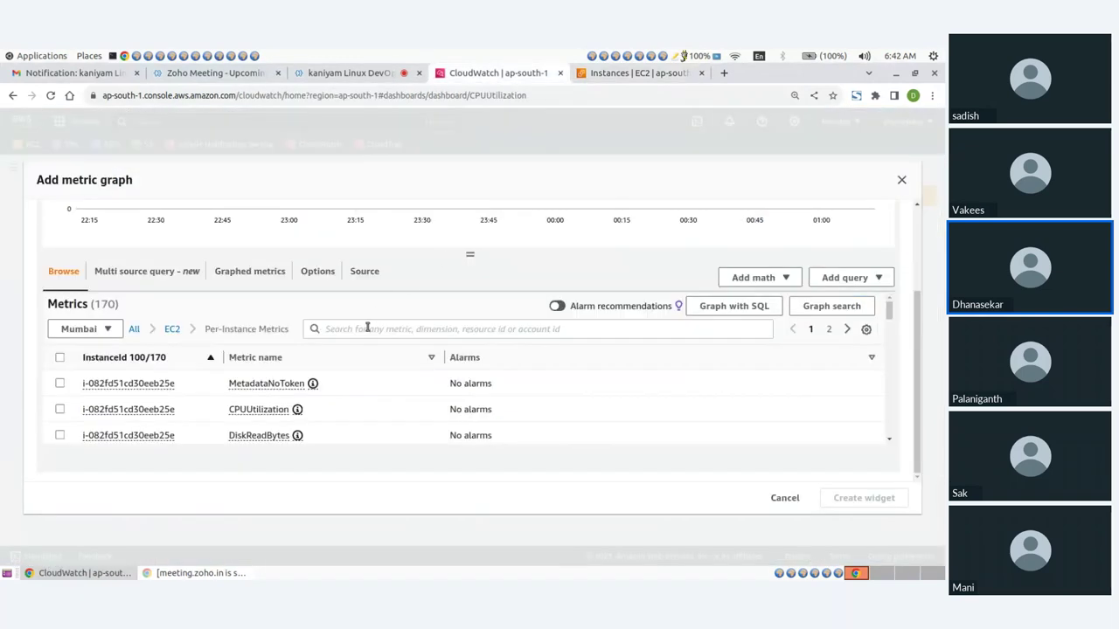
click(367, 328)
key(ctrl+v)
key(Return)
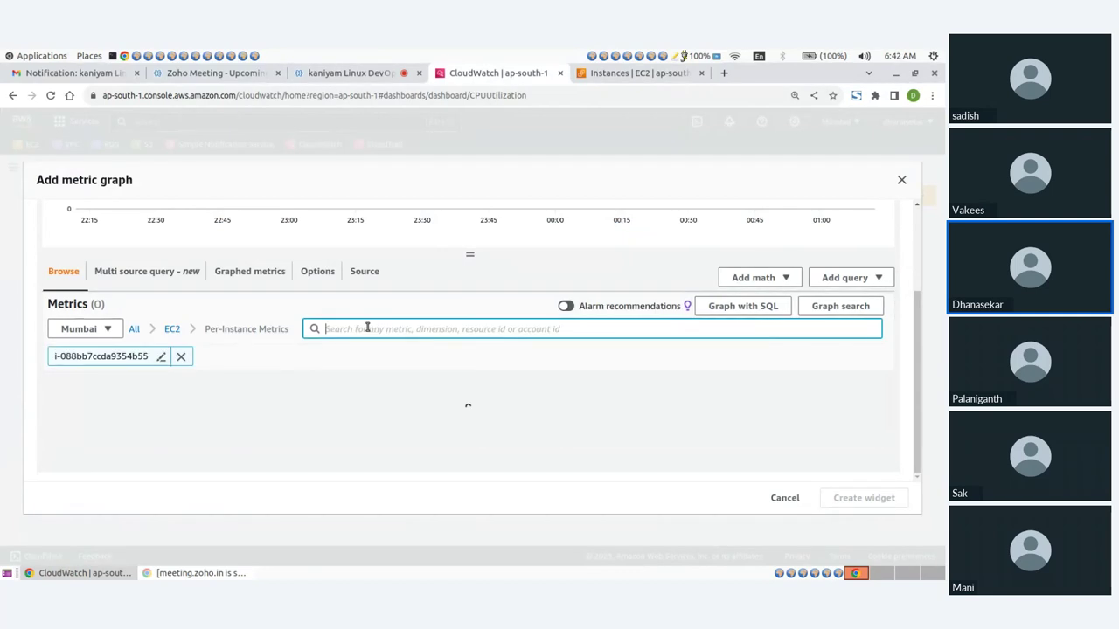
scroll(285, 362, down, 3)
scroll(285, 365, up, 3)
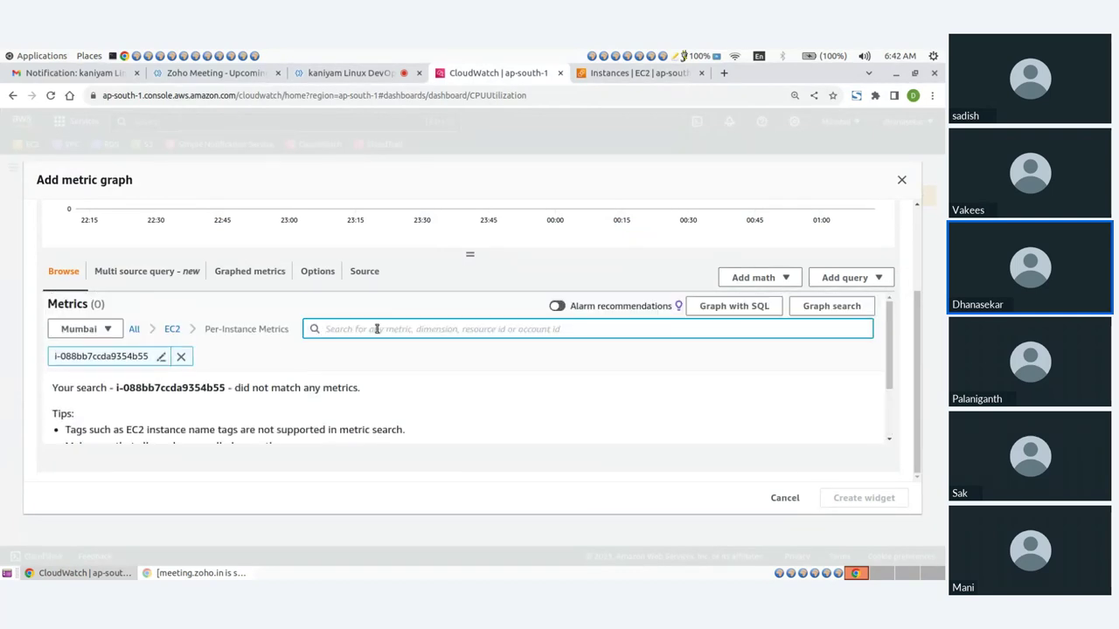
click(629, 72)
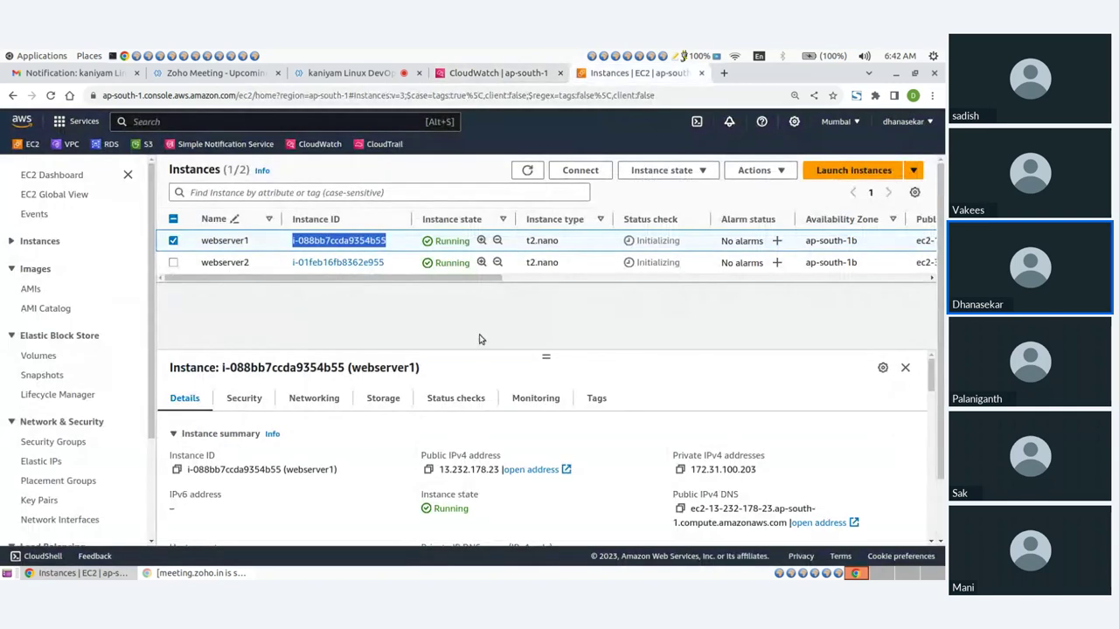
click(524, 172)
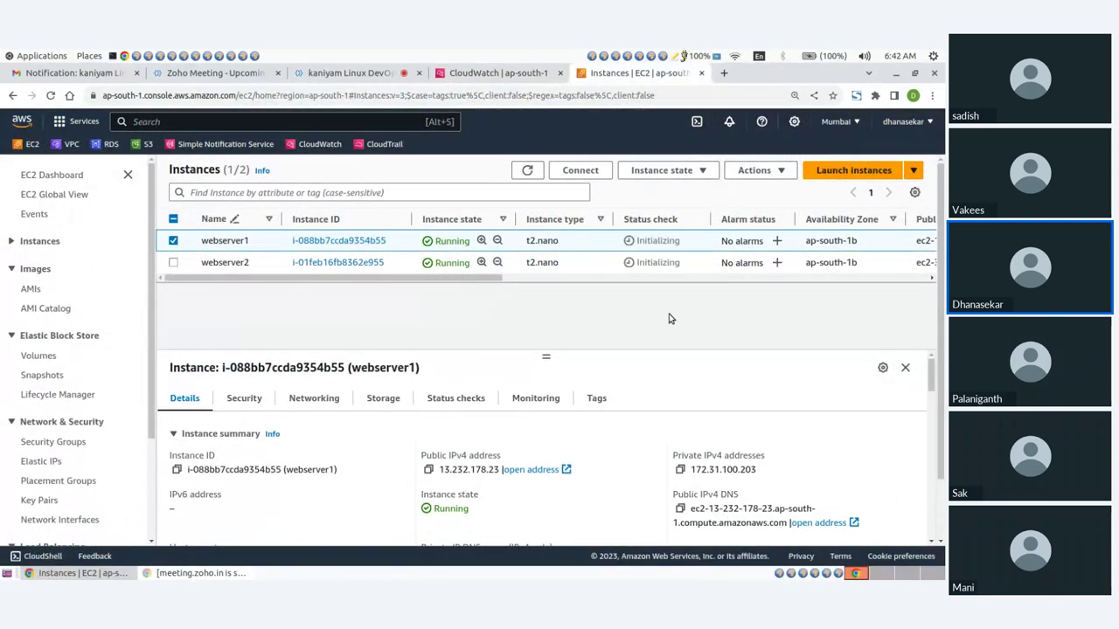
Sign out of the console and sign back in as the root user with the account e-mail and password
click(909, 125)
click(891, 330)
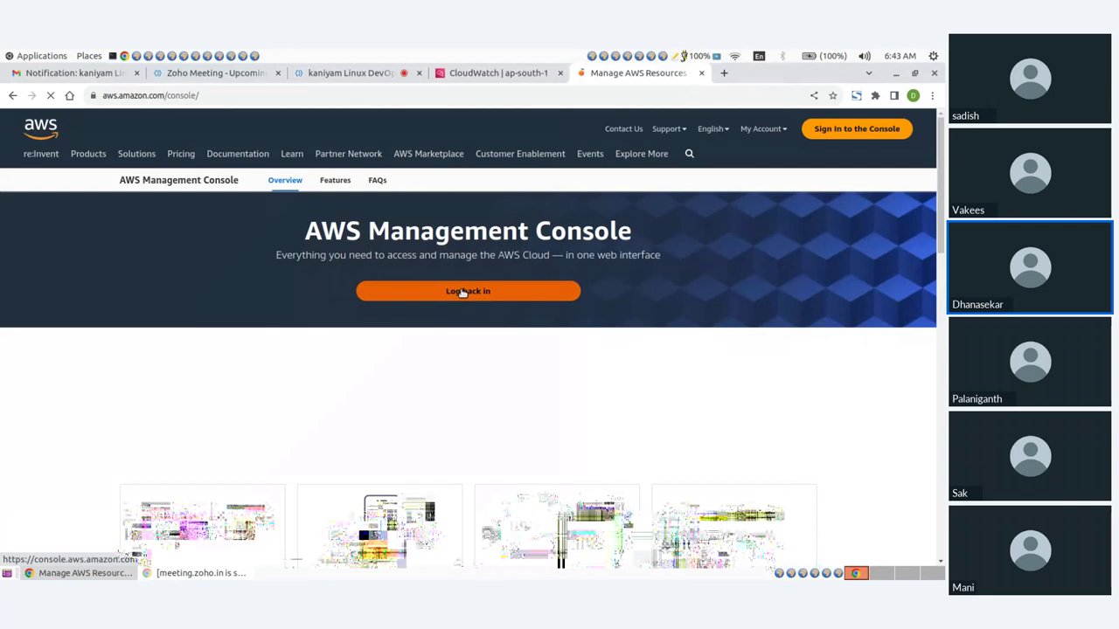
click(463, 293)
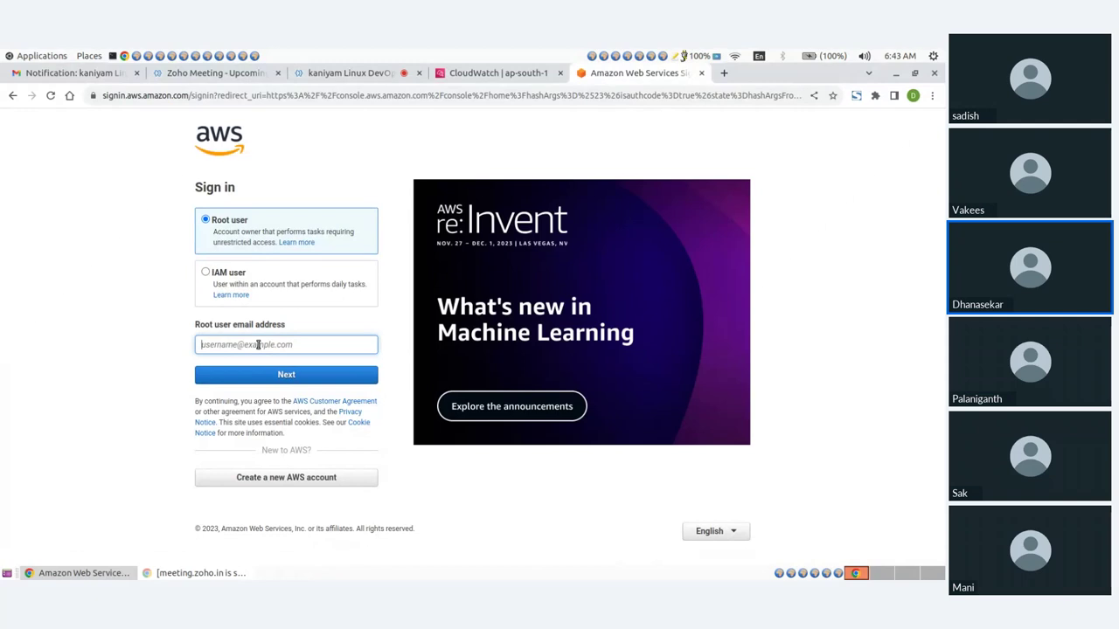
key(Return)
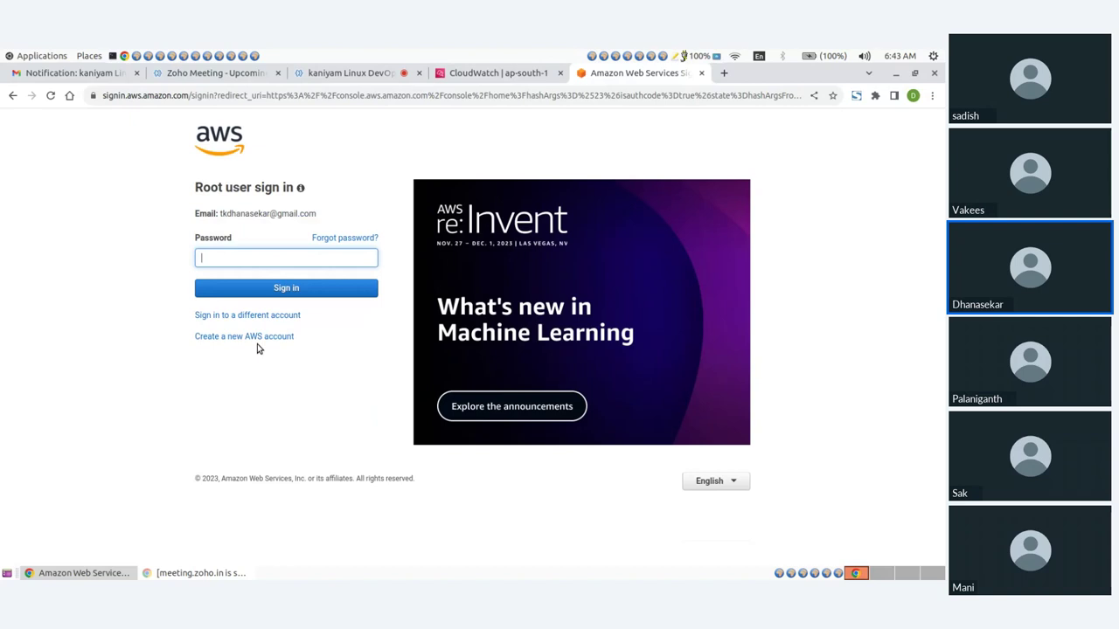
text(************)
key(Return)
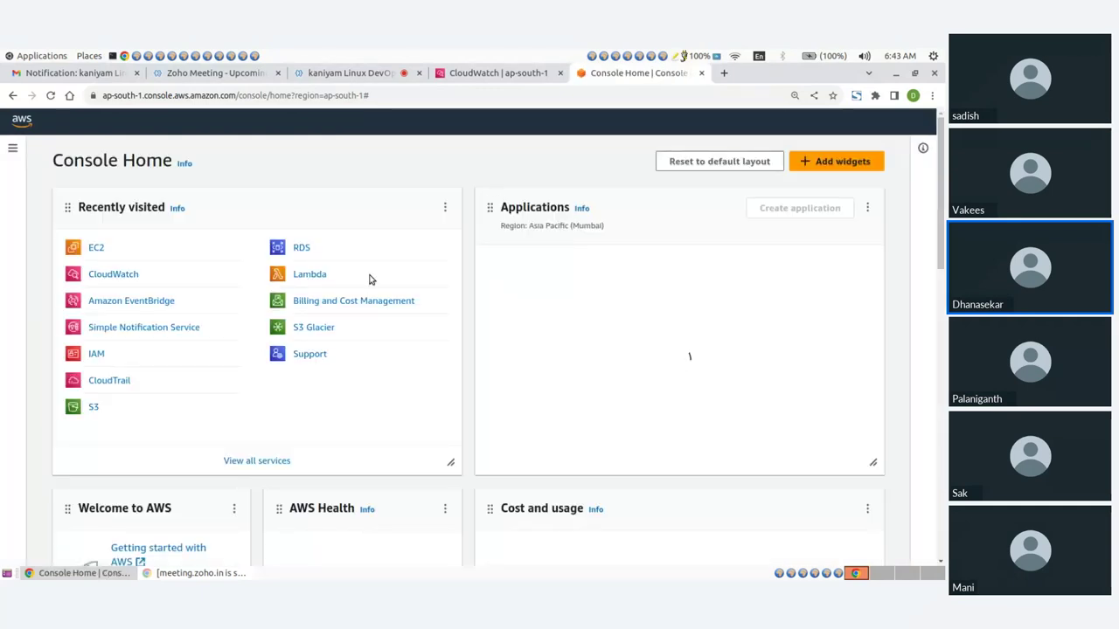
Open the running EC2 instances and select webserver1's instance ID
click(96, 248)
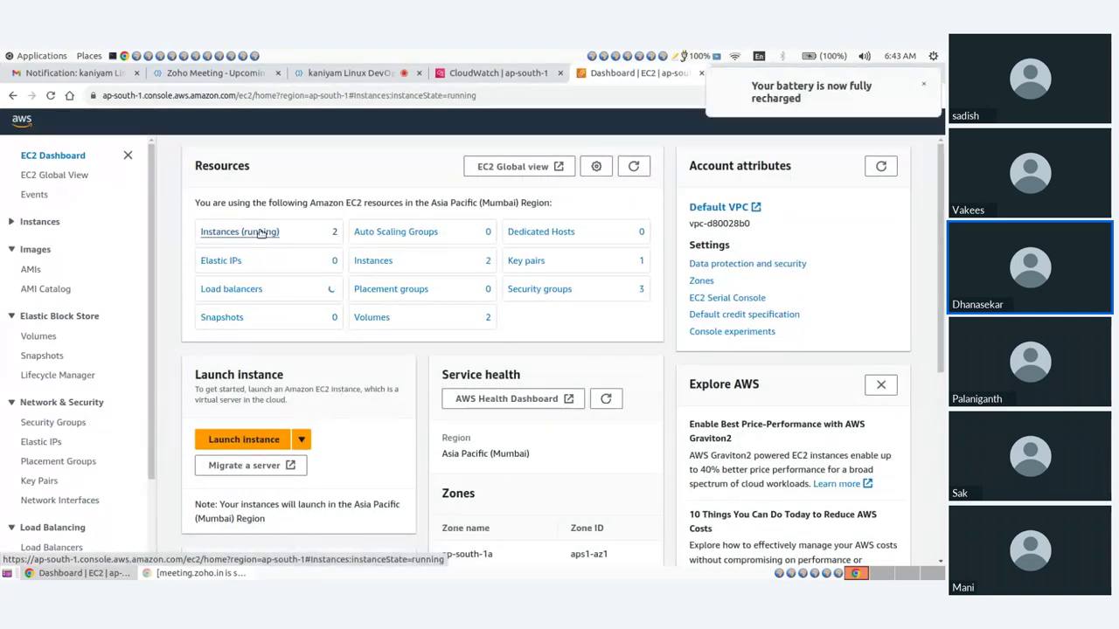
click(246, 234)
click(922, 84)
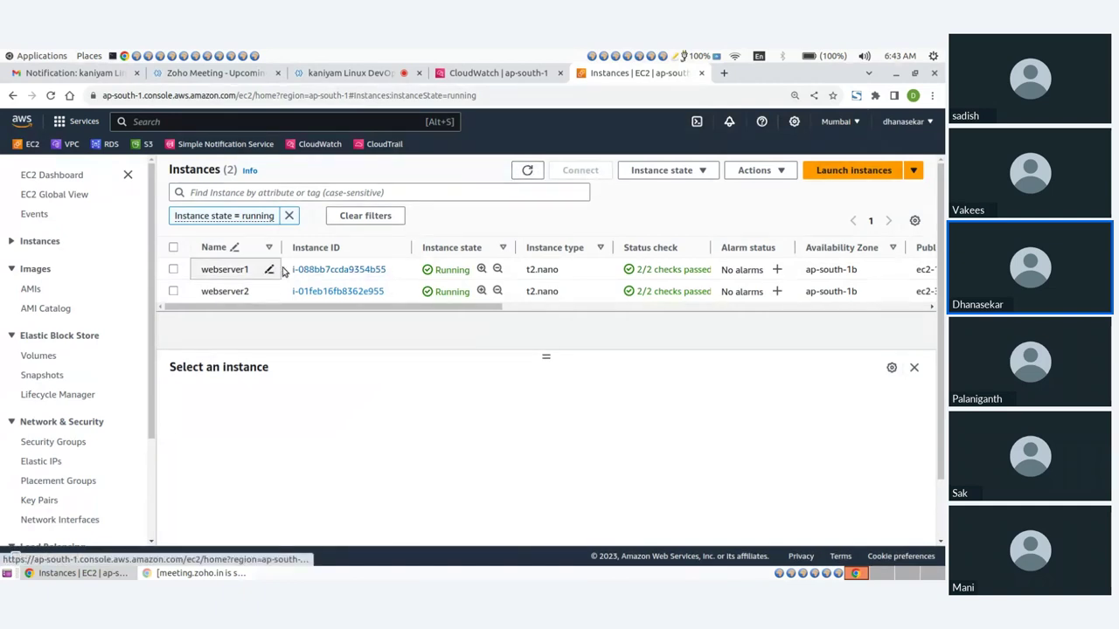
drag(291, 269, 386, 269)
click(496, 72)
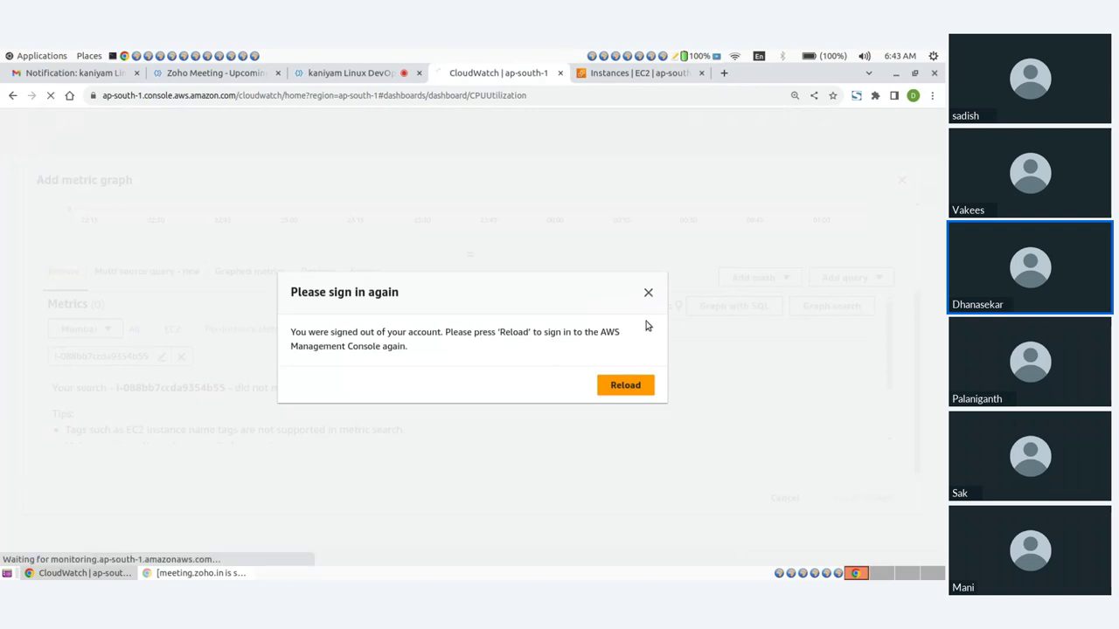
Reload the page, start a line-graph widget, and browse EC2 Per-Instance Metrics
click(620, 387)
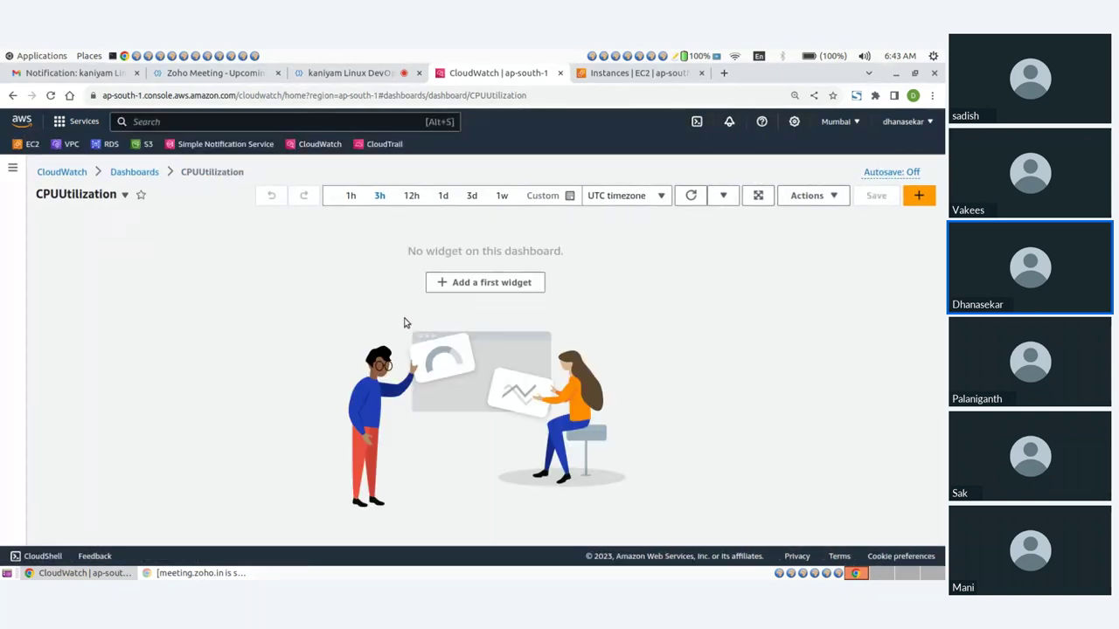
click(463, 283)
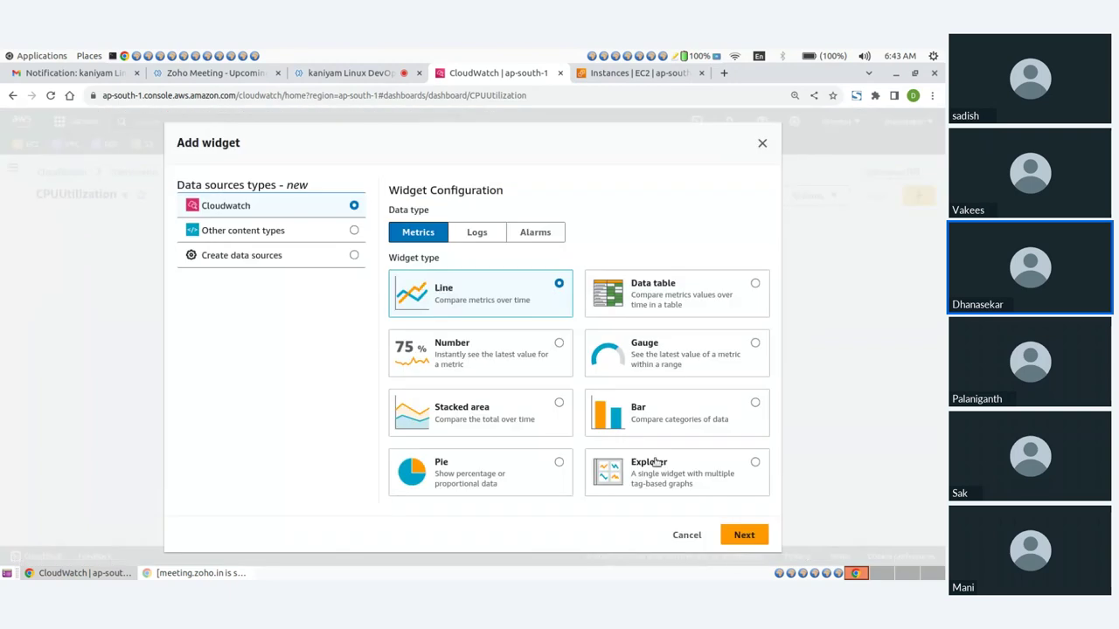
click(745, 534)
scroll(198, 424, down, 2)
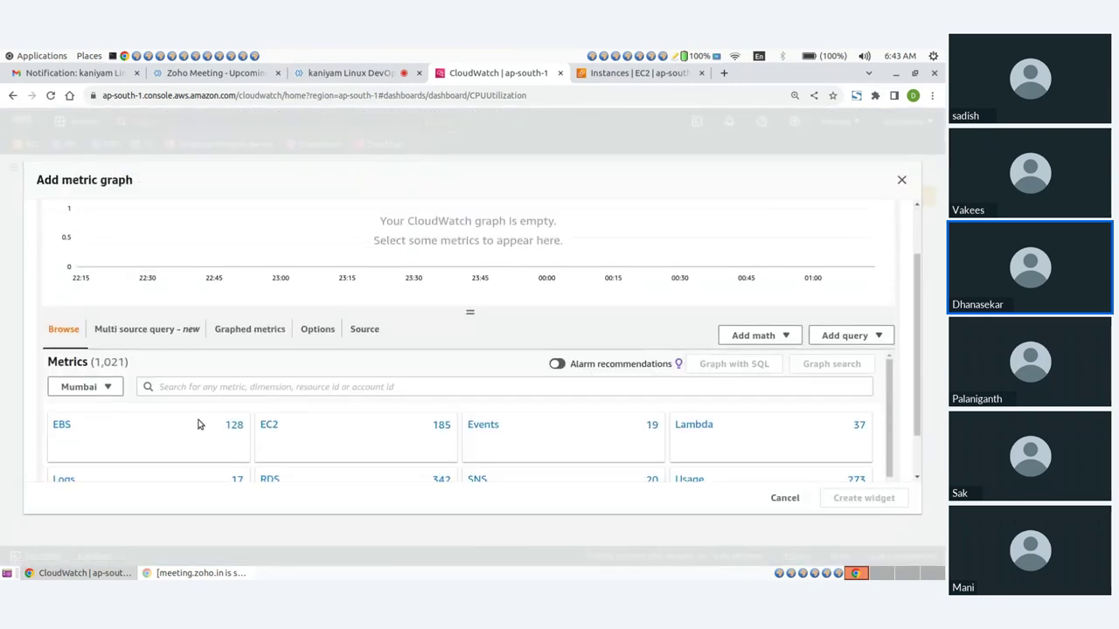
click(266, 425)
scroll(128, 397, down, 1)
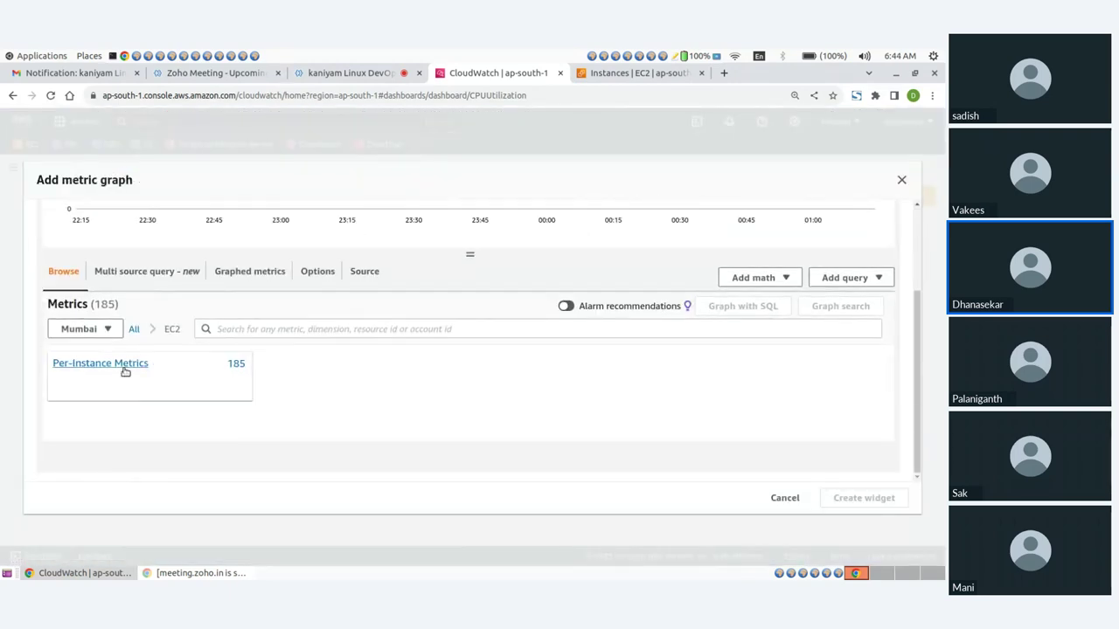
click(126, 369)
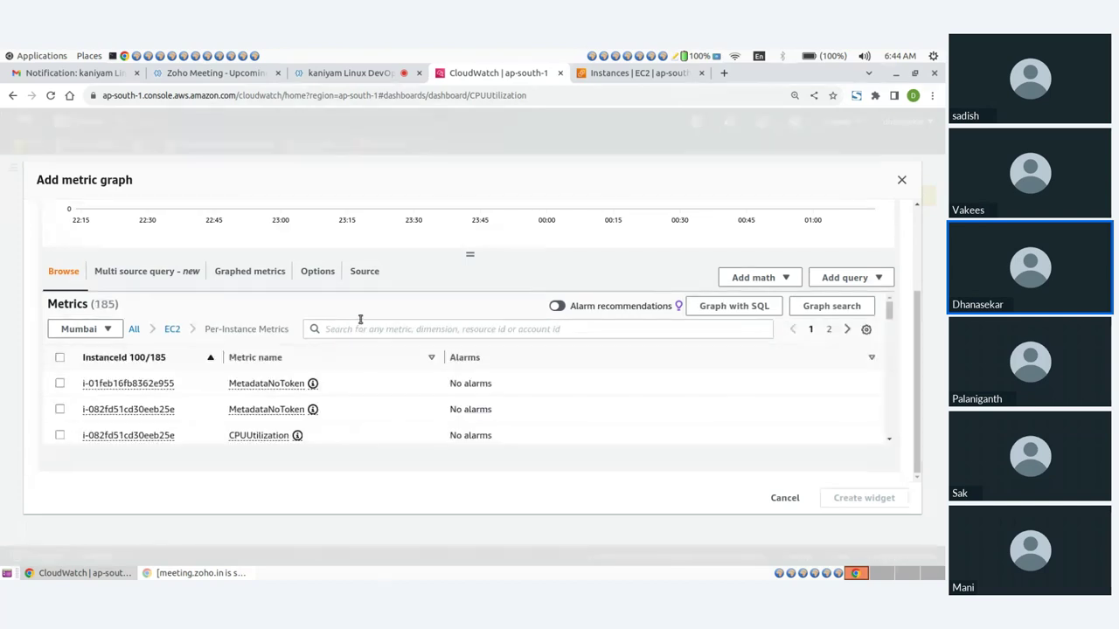
Filter metrics by webserver1's instance ID and create a widget from its CPUUtilization
click(356, 330)
text(i-088b87ccda9354b55)
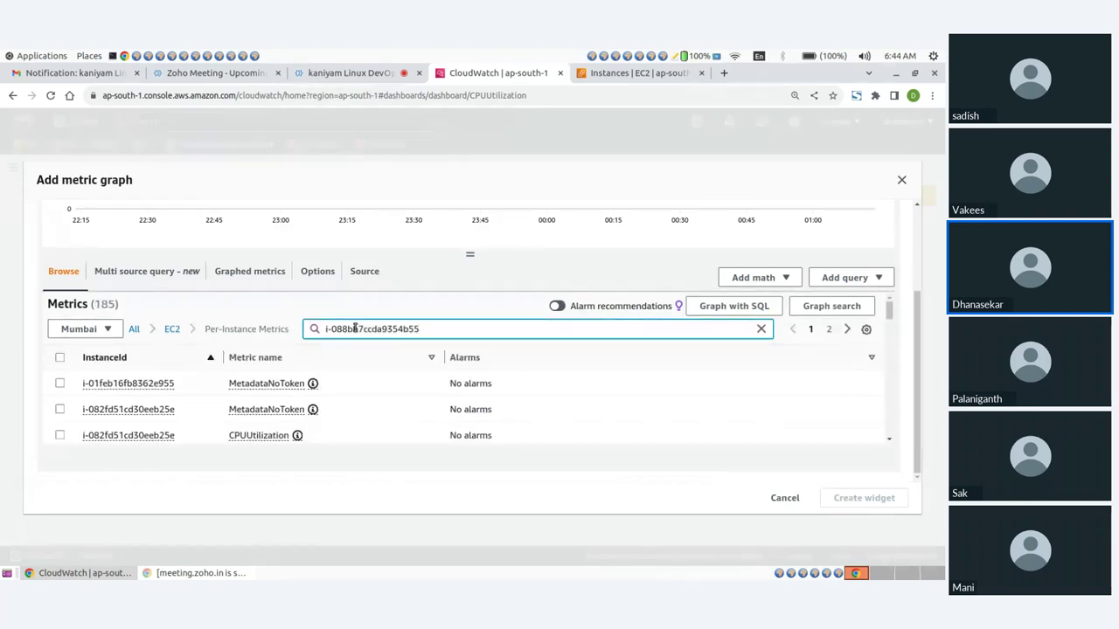
key(Return)
scroll(222, 380, down, 2)
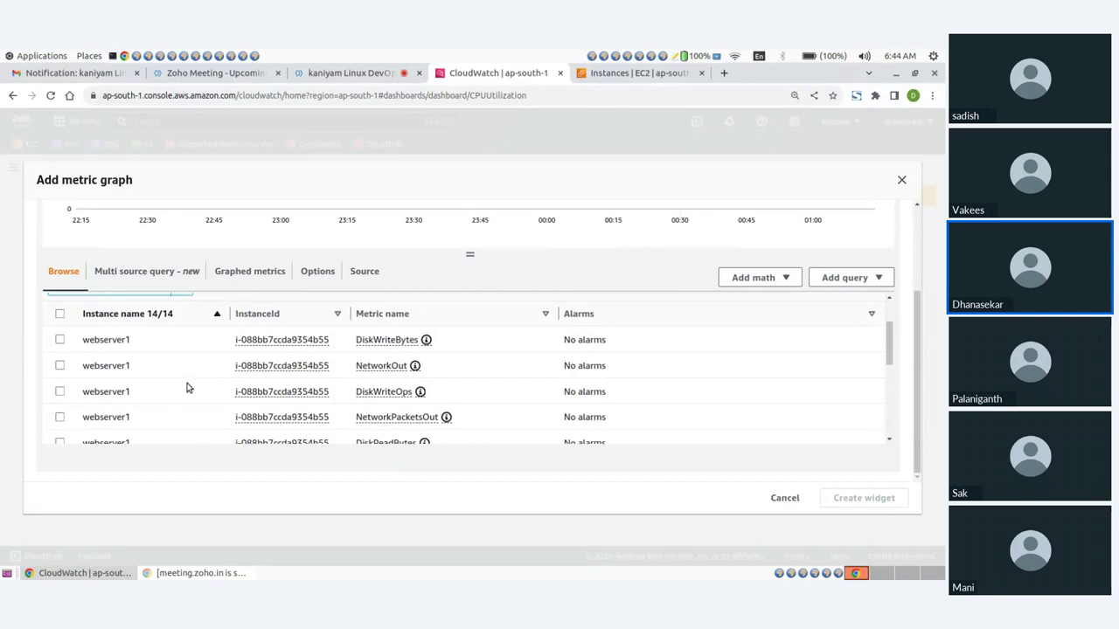
click(603, 73)
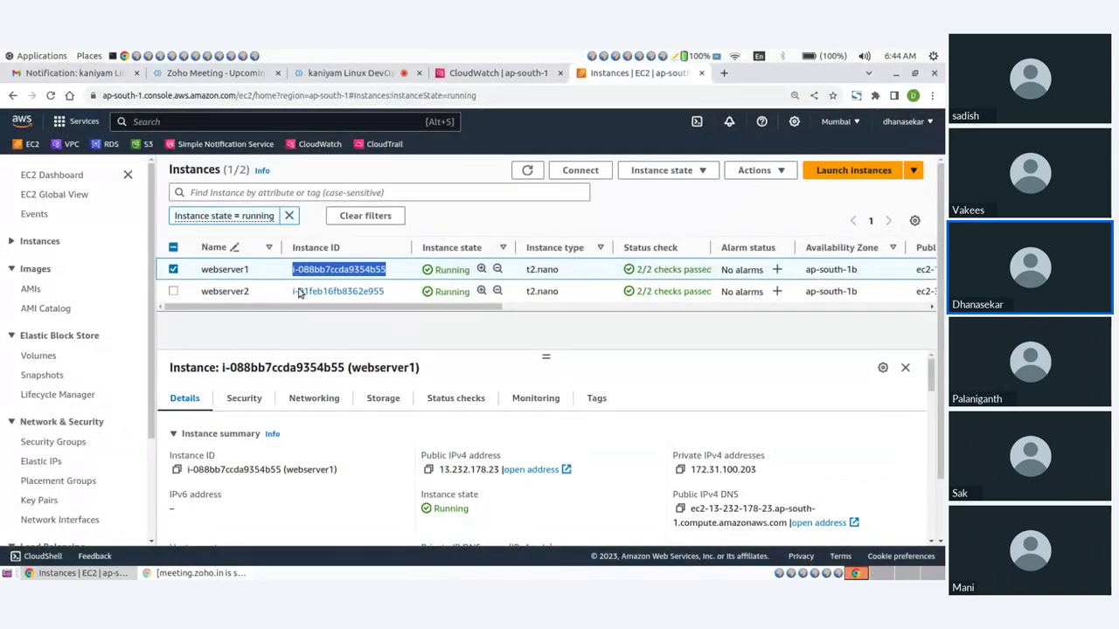
click(512, 75)
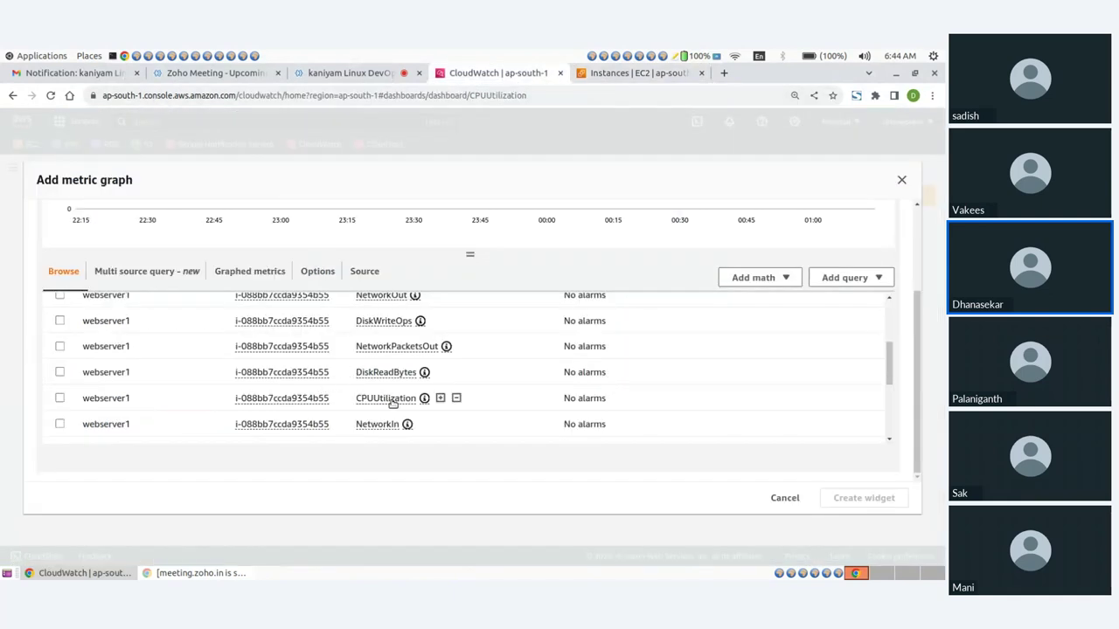
click(60, 399)
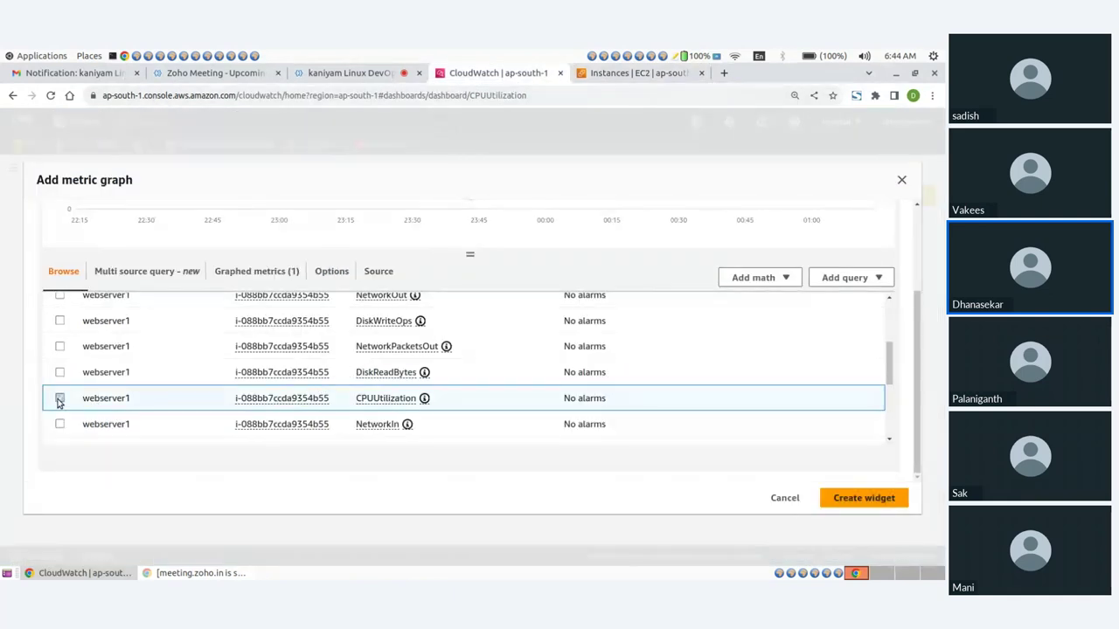
click(846, 503)
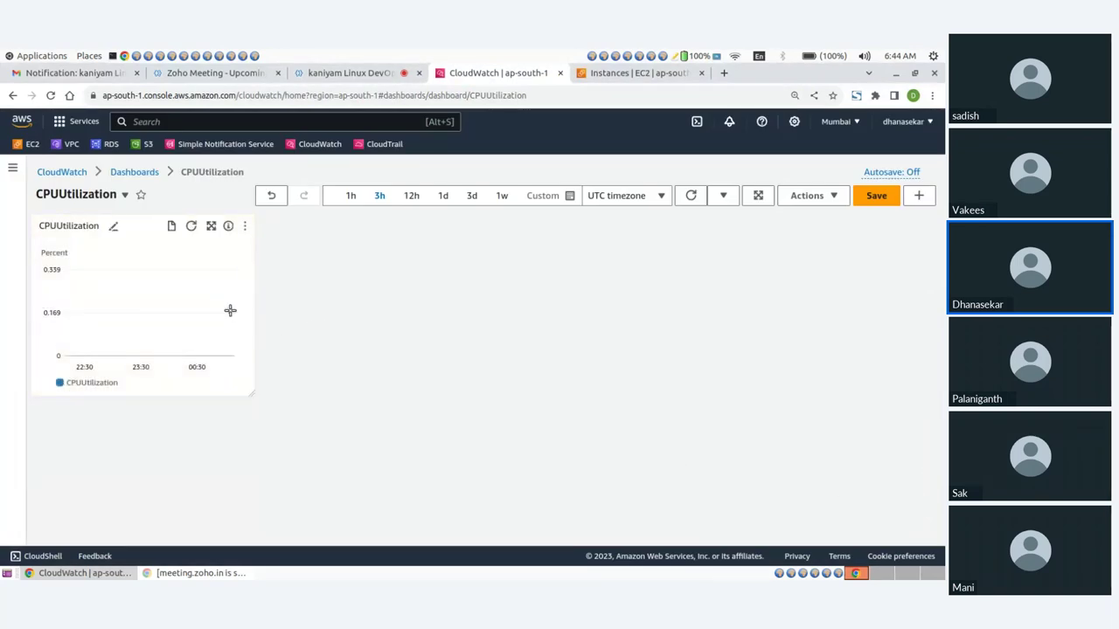
Set the dashboard time range to 1 hour and start another line-graph widget from EC2 Per-Instance Metrics
click(348, 196)
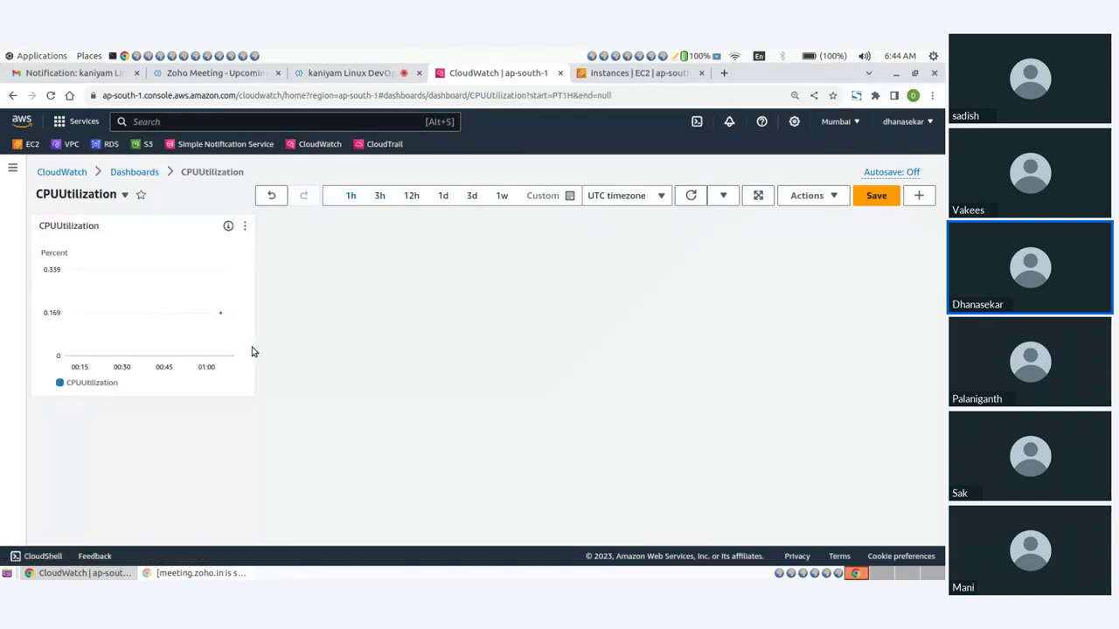
click(919, 198)
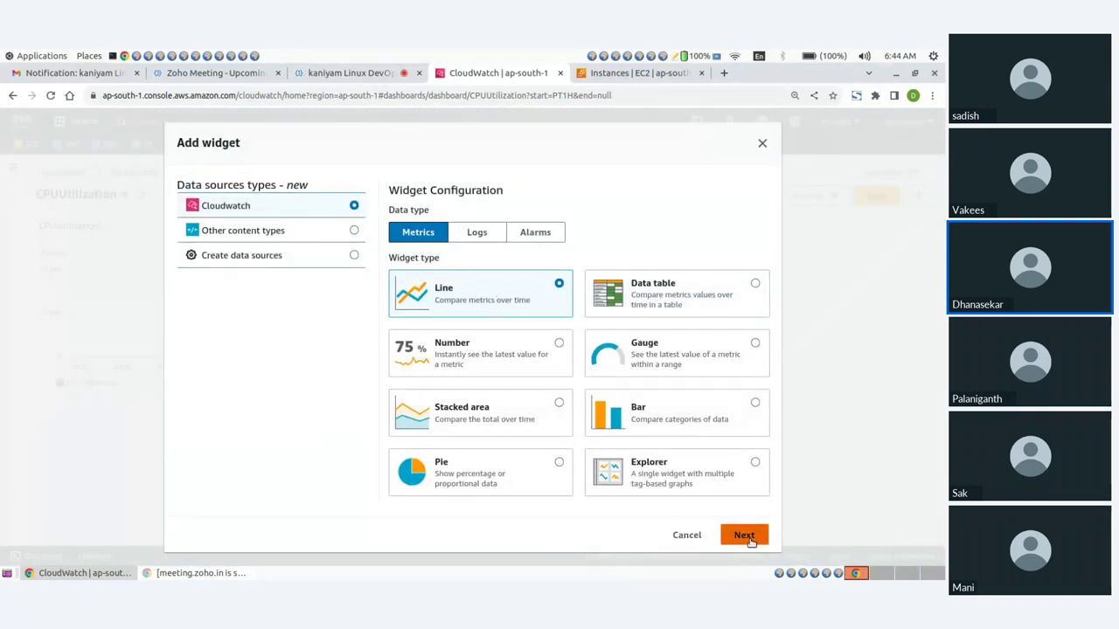
click(745, 537)
scroll(310, 409, down, 3)
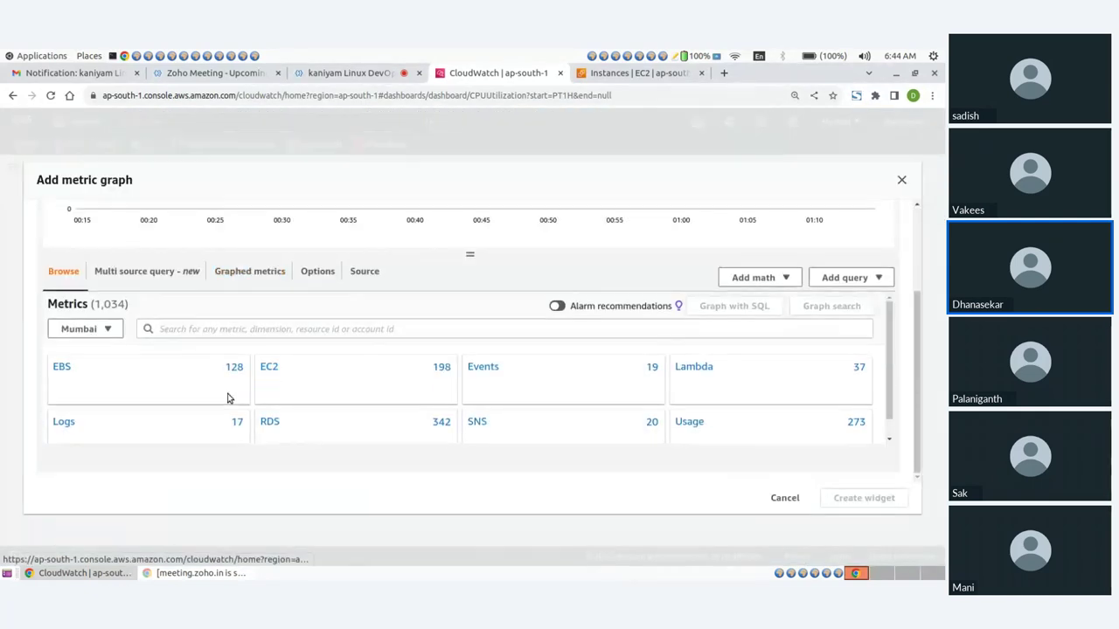
click(267, 369)
click(98, 364)
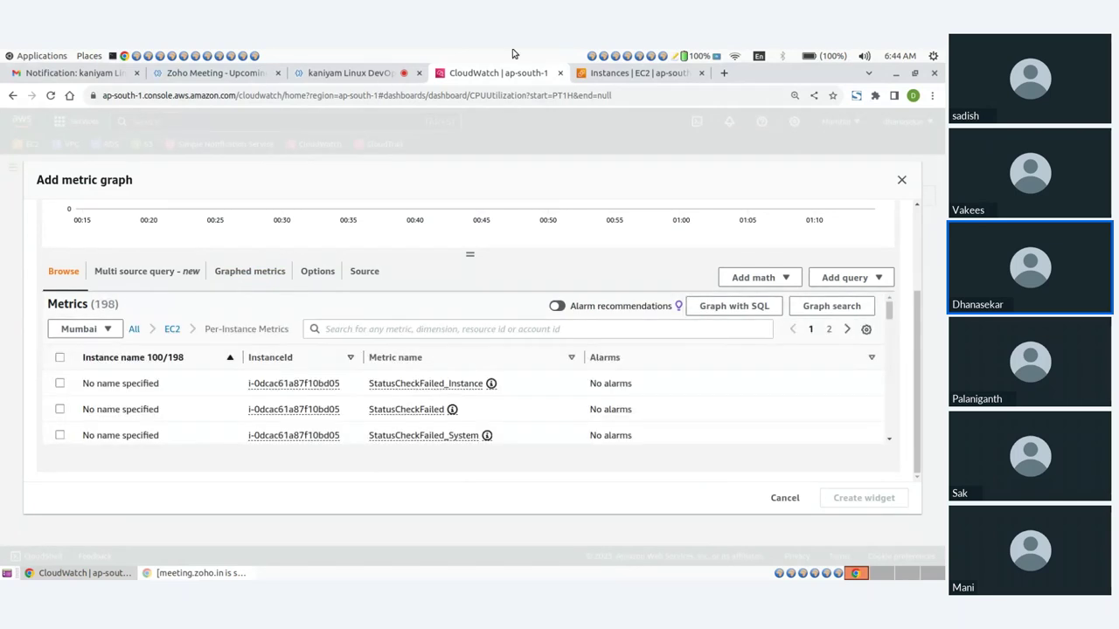
Copy webserver2's instance ID, filter metrics by it, and create its CPUUtilization widget
click(623, 72)
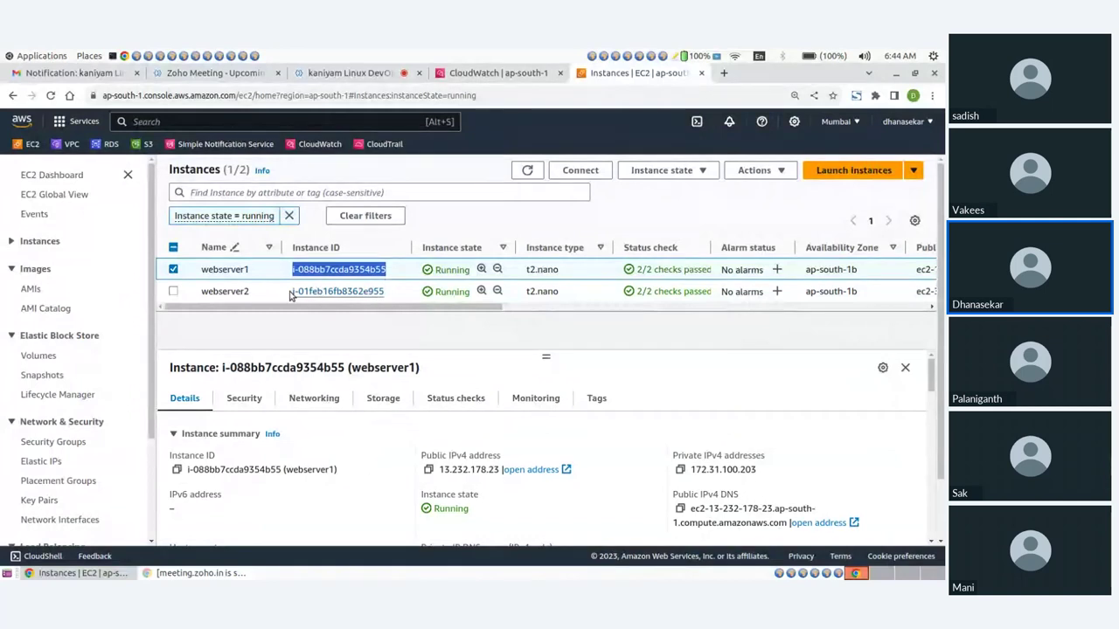
drag(294, 291, 376, 296)
click(376, 295)
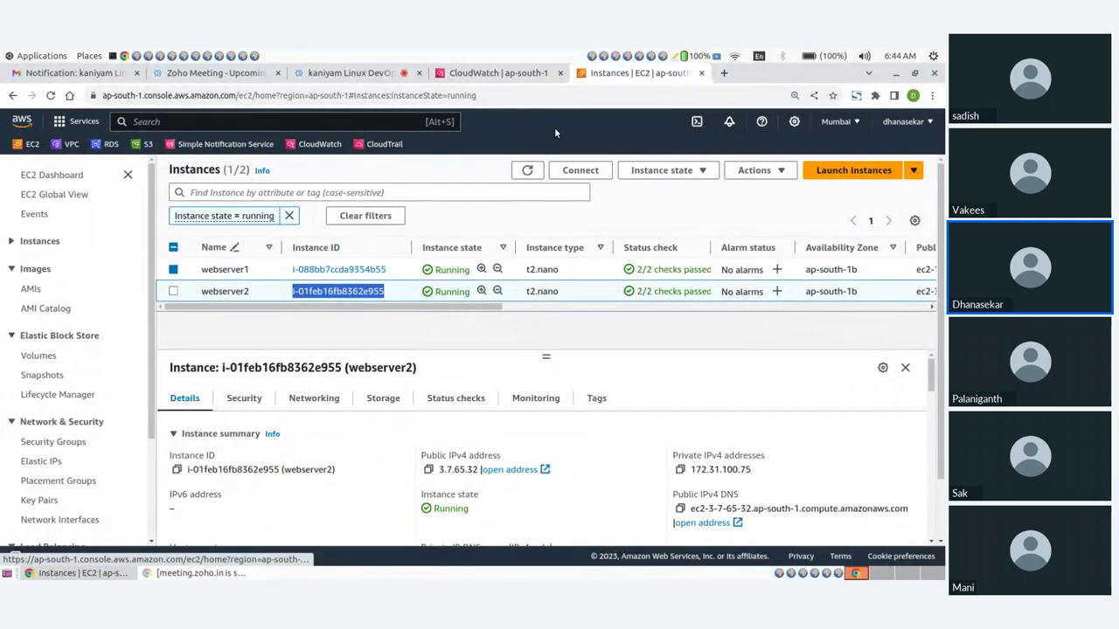
click(507, 72)
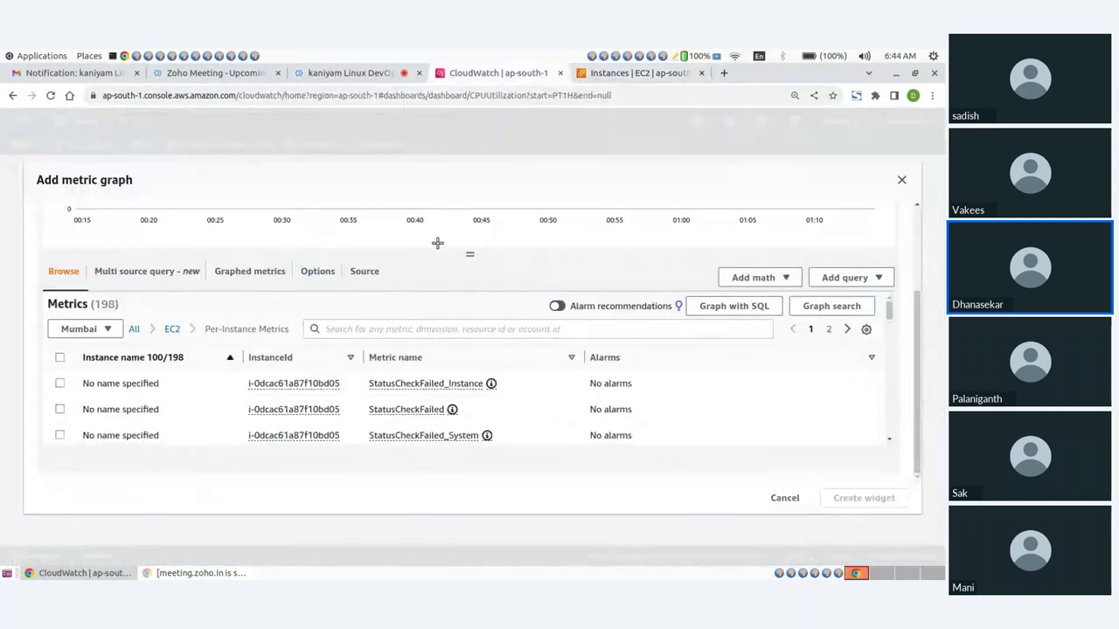
click(359, 327)
text(i-01feb16fb8362e955)
key(Return)
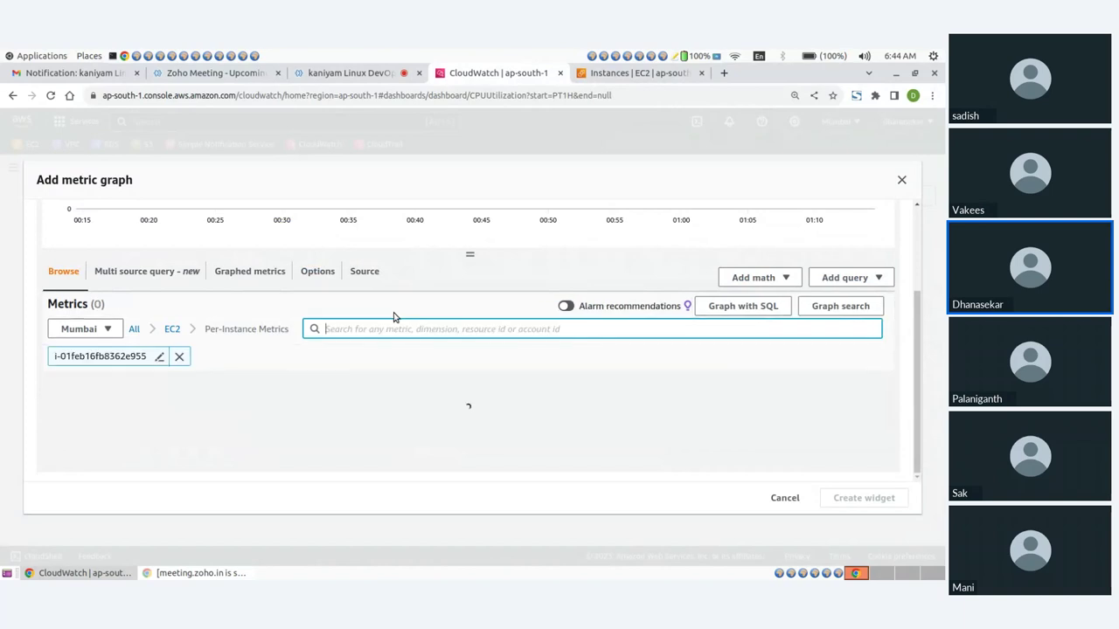
scroll(193, 397, down, 2)
scroll(210, 394, down, 2)
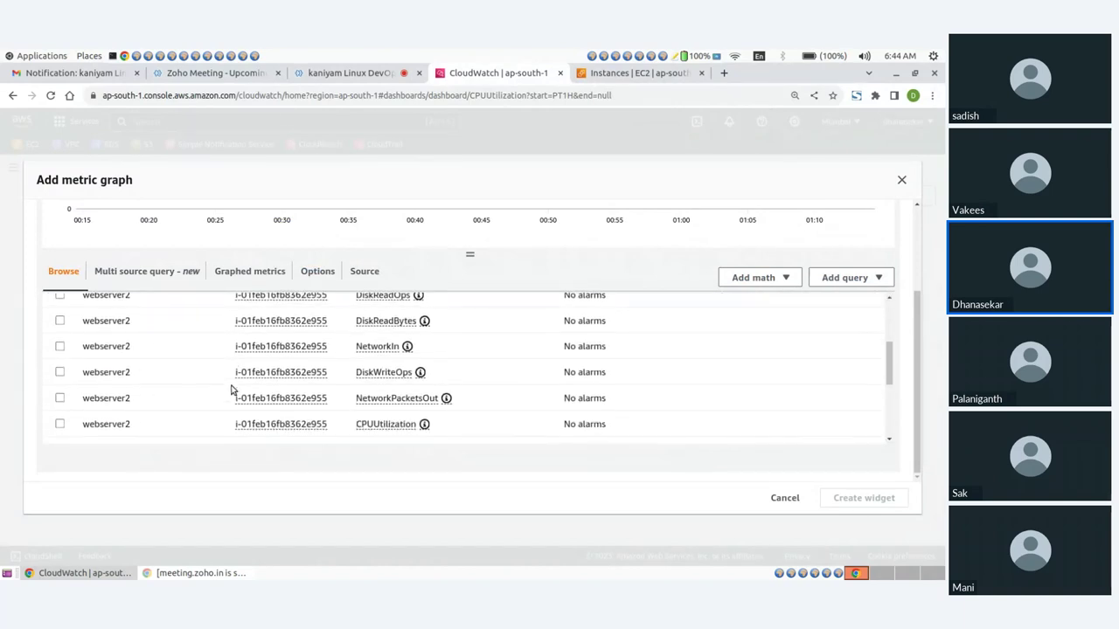
scroll(140, 398, down, 2)
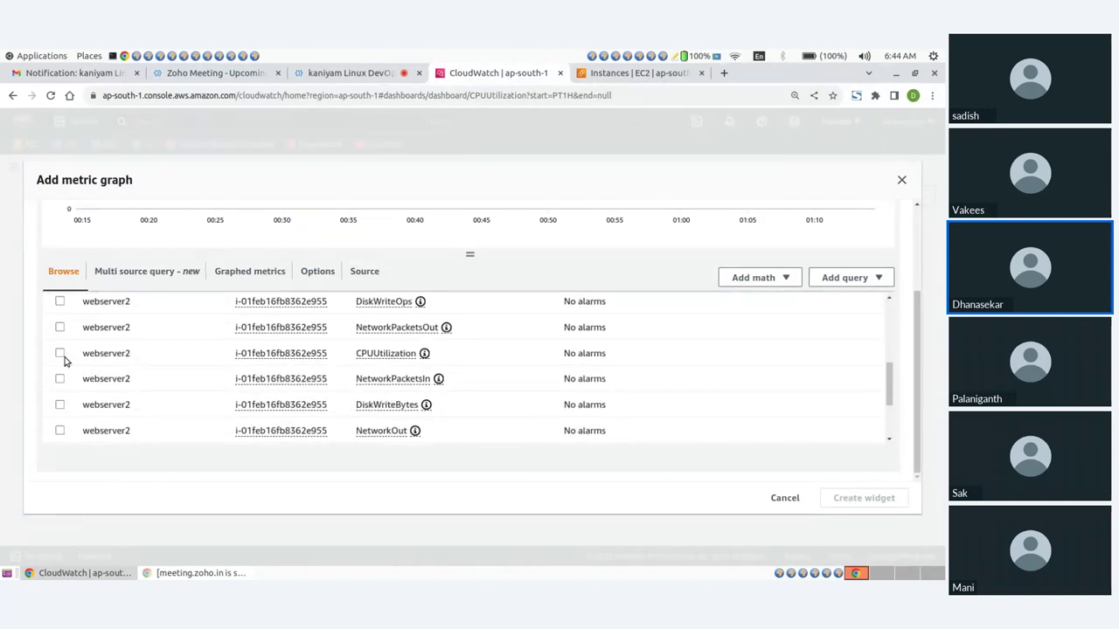
click(61, 354)
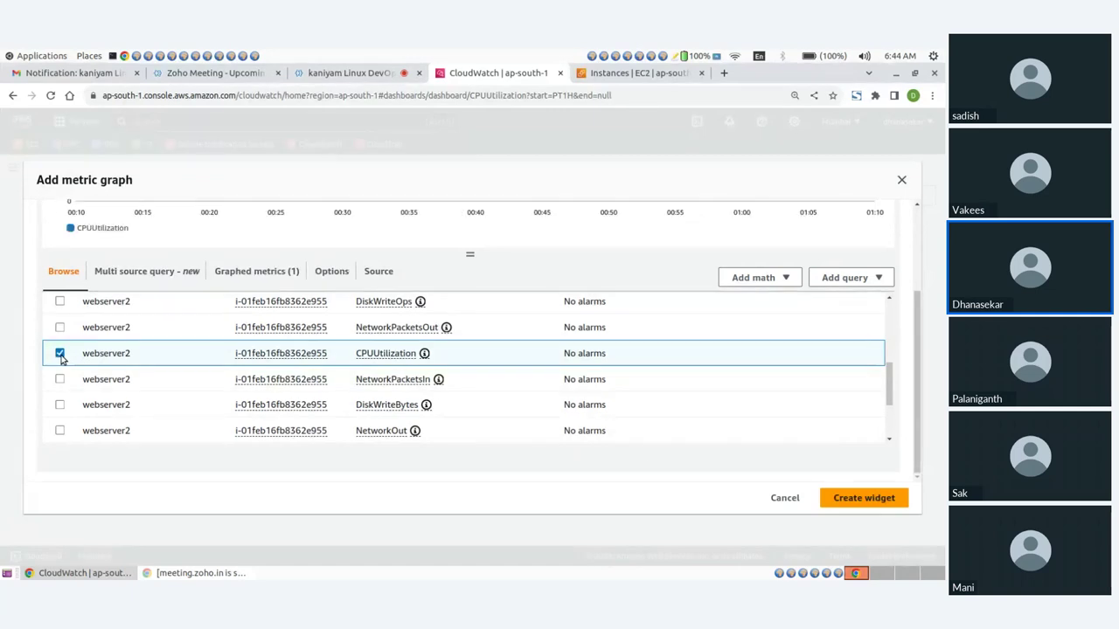
click(862, 501)
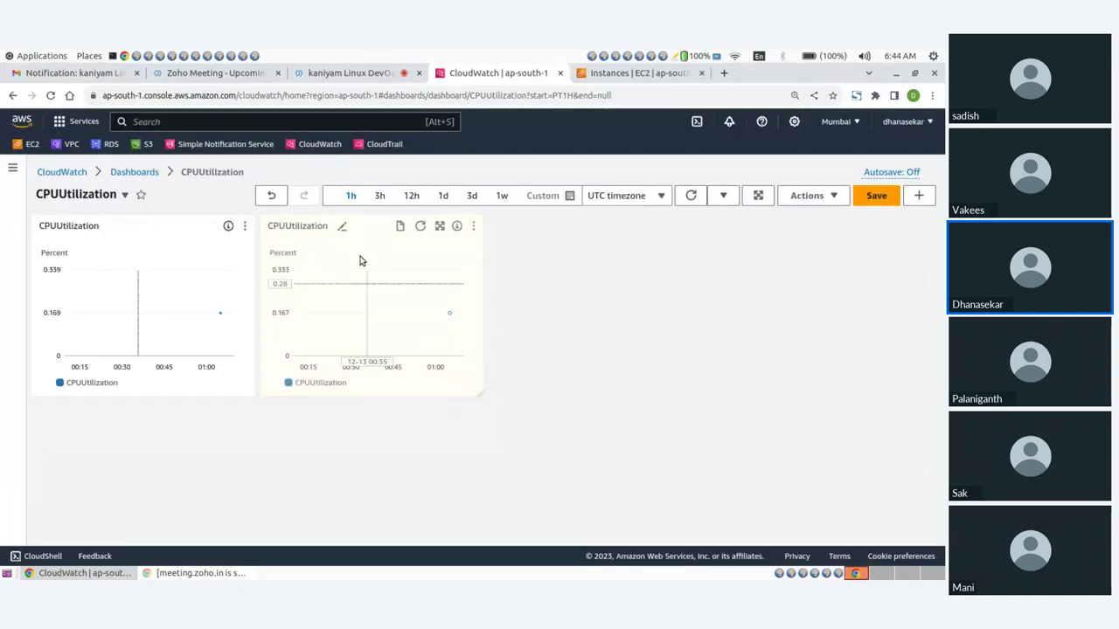
click(352, 198)
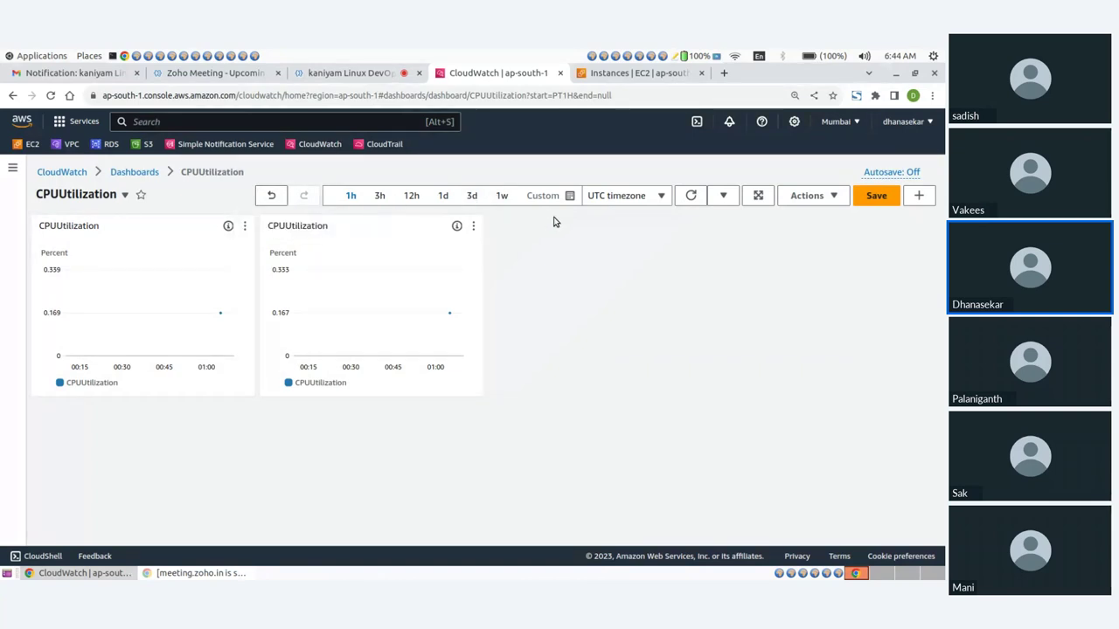
click(690, 197)
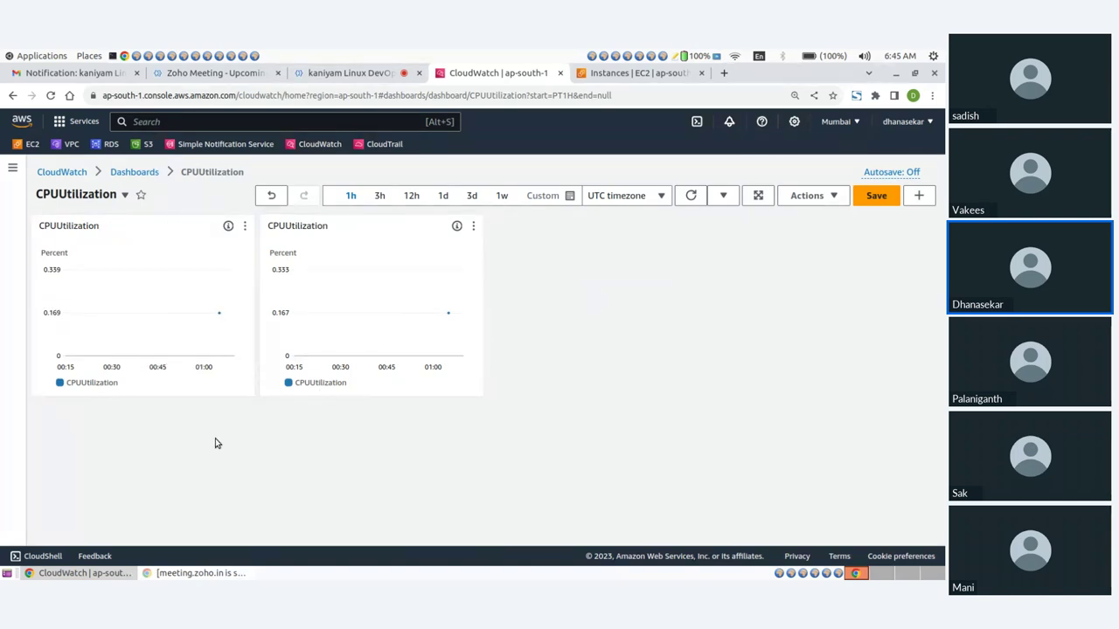
mouse_move(99, 384)
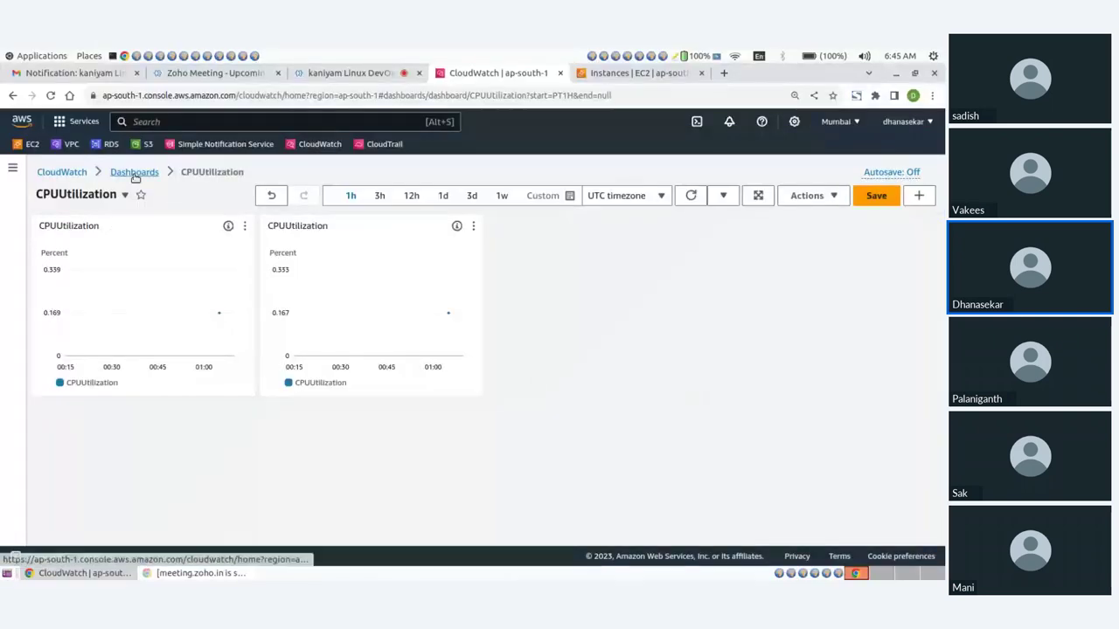
click(134, 173)
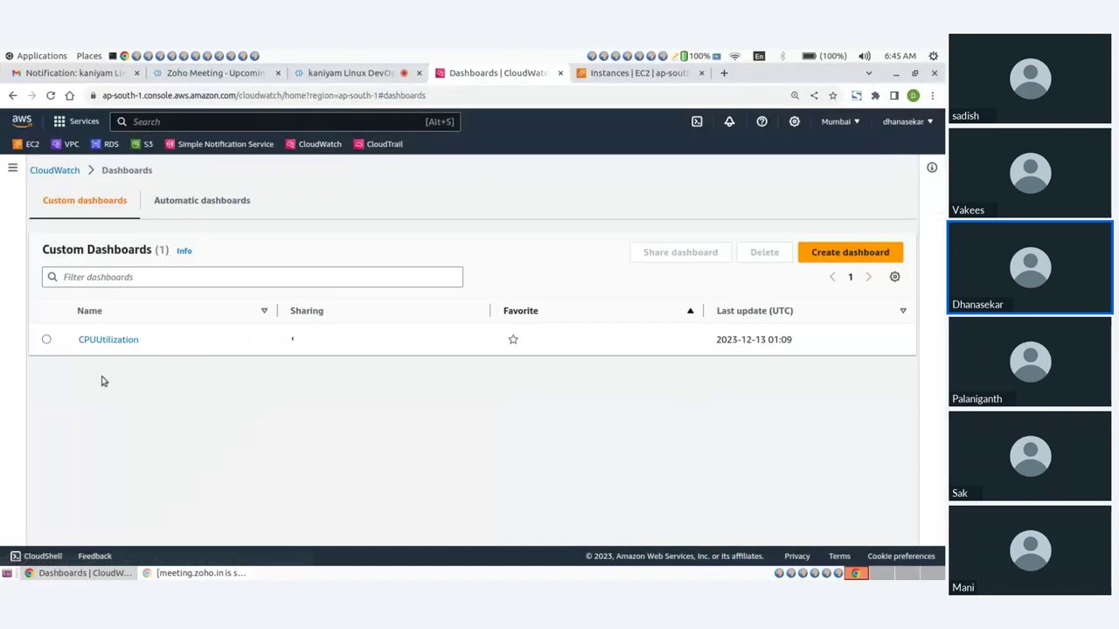
click(99, 341)
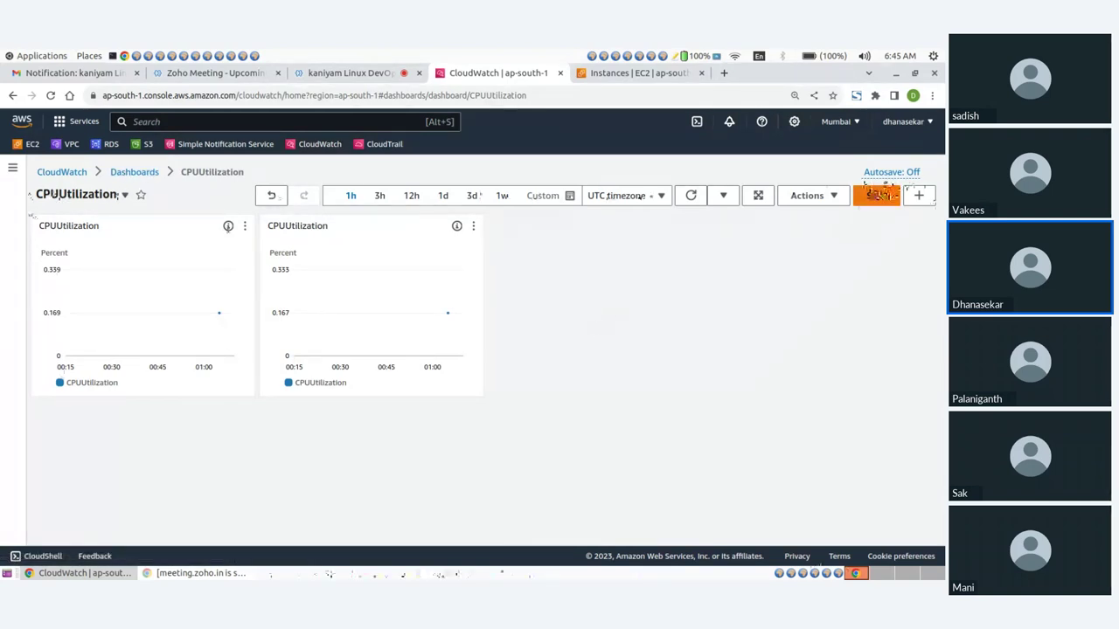
Switch the dashboard's Autosave setting to On
click(891, 172)
click(740, 202)
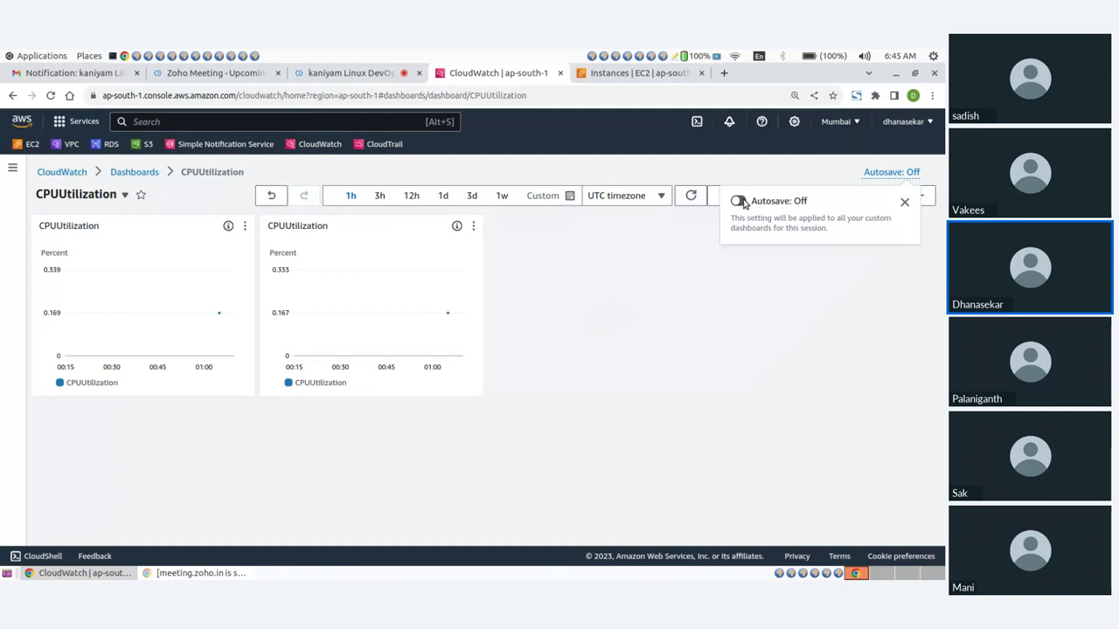
click(719, 257)
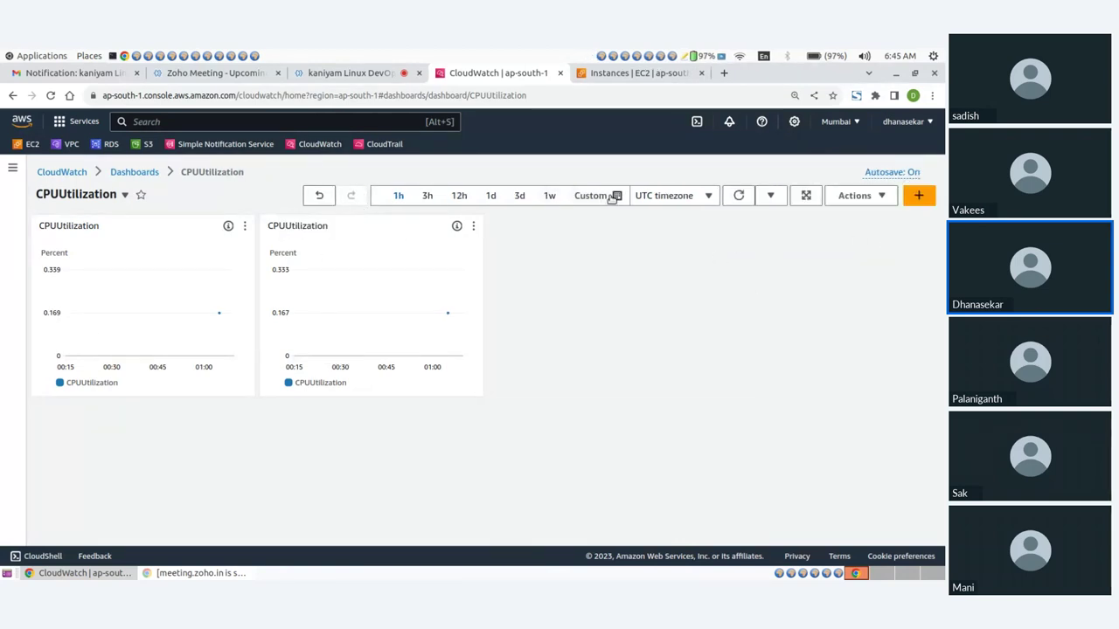
Refresh both CPUUtilization graphs several times to load current data
click(739, 199)
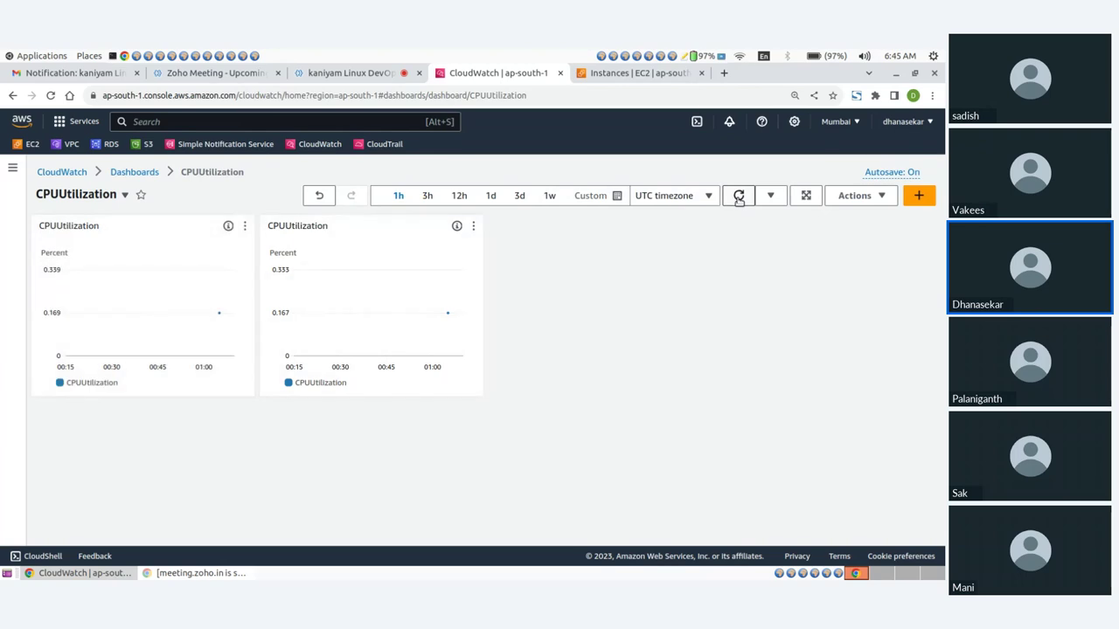
click(738, 199)
click(738, 200)
mouse_move(315, 382)
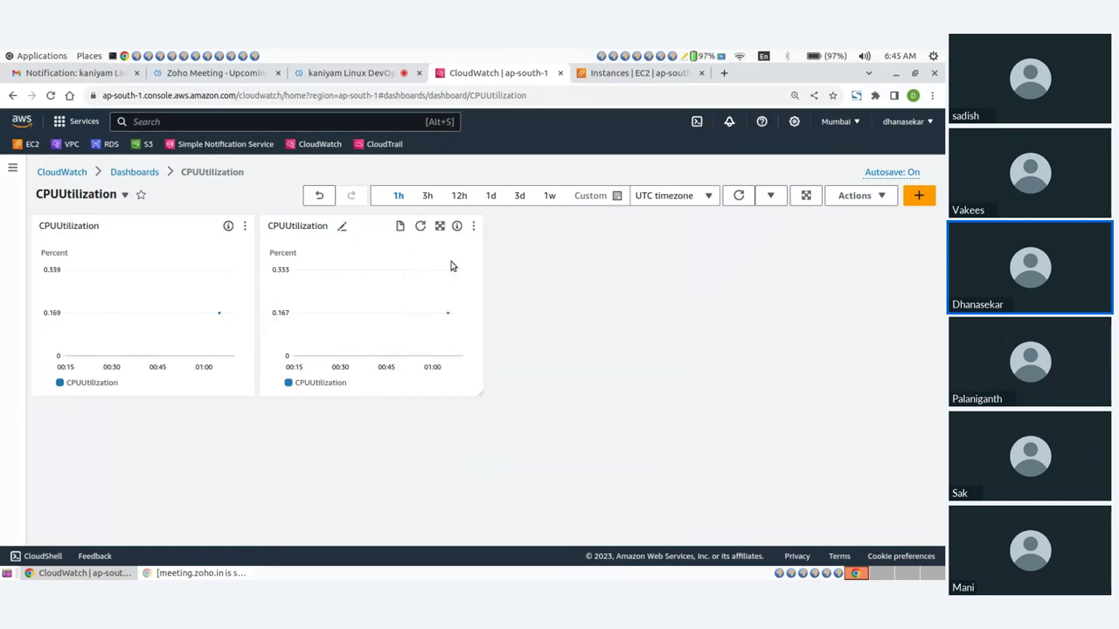
Go from the dashboard through CloudWatch to Events > Rules, then to the EC2 instances tab
click(129, 174)
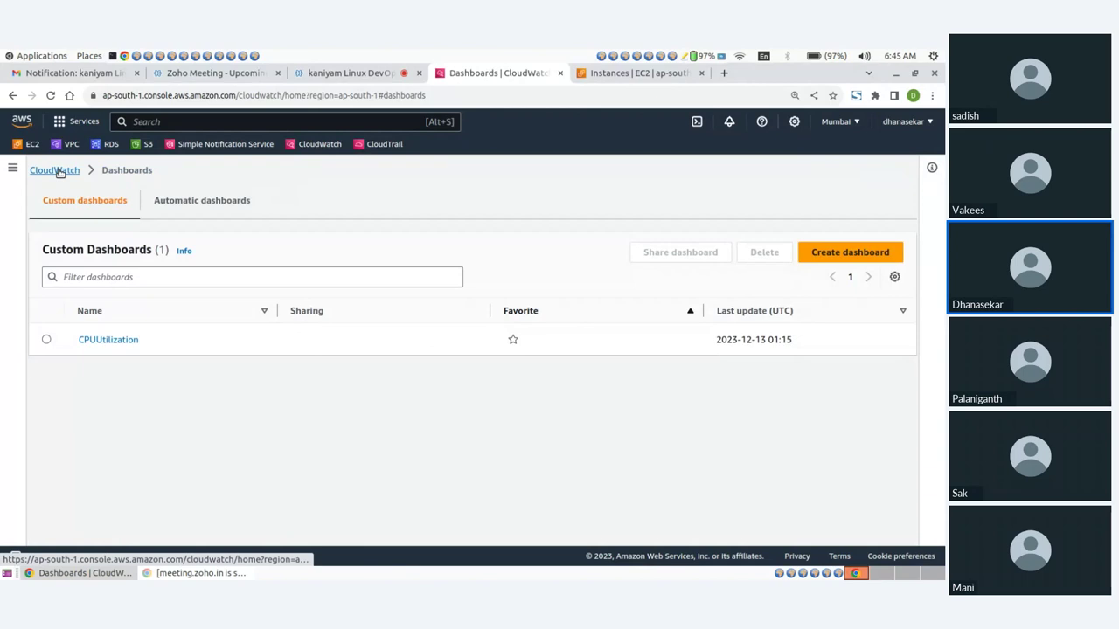
click(58, 171)
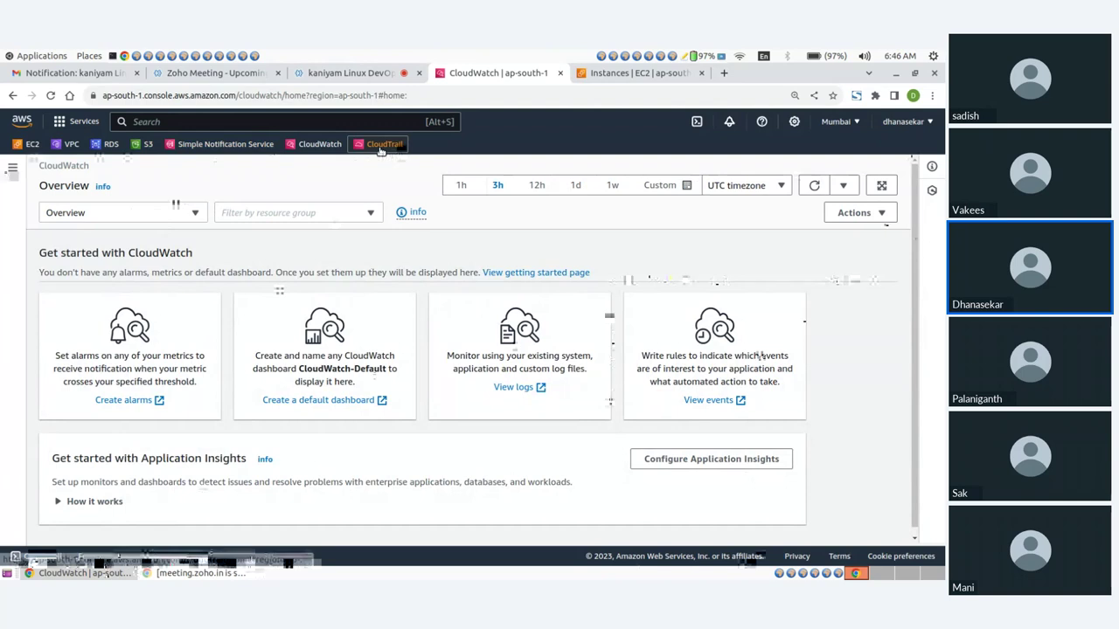
click(315, 145)
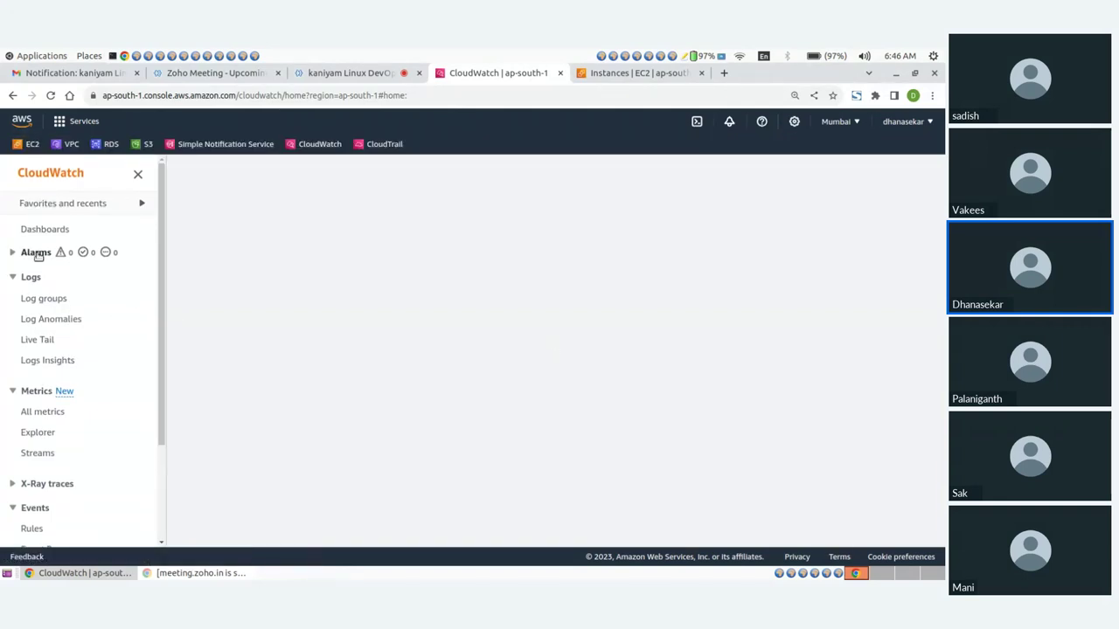
scroll(96, 315, down, 3)
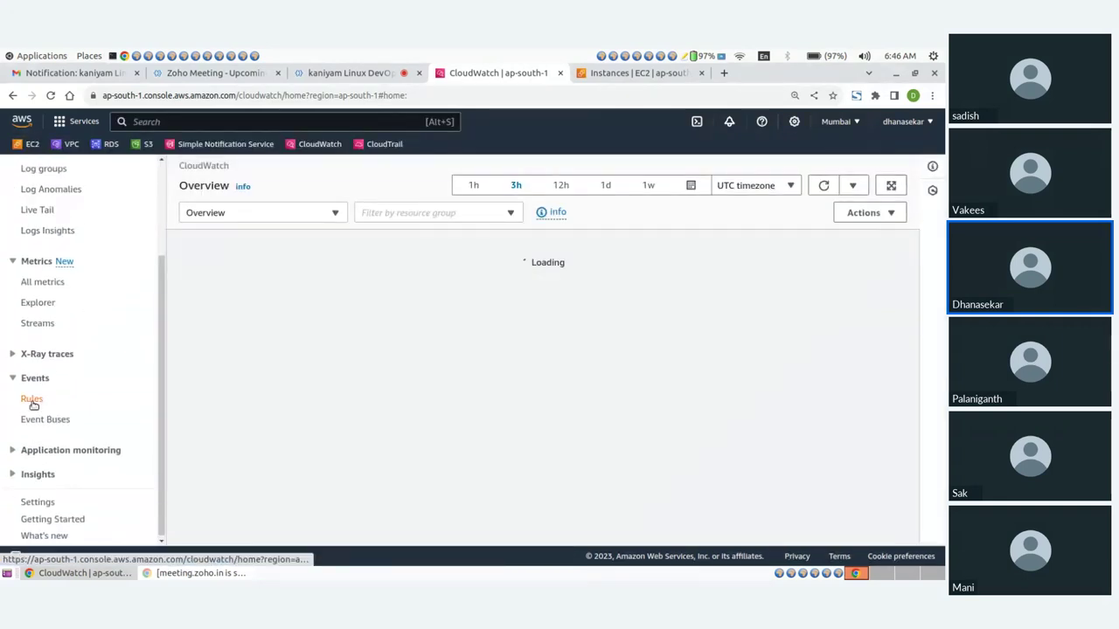
click(33, 399)
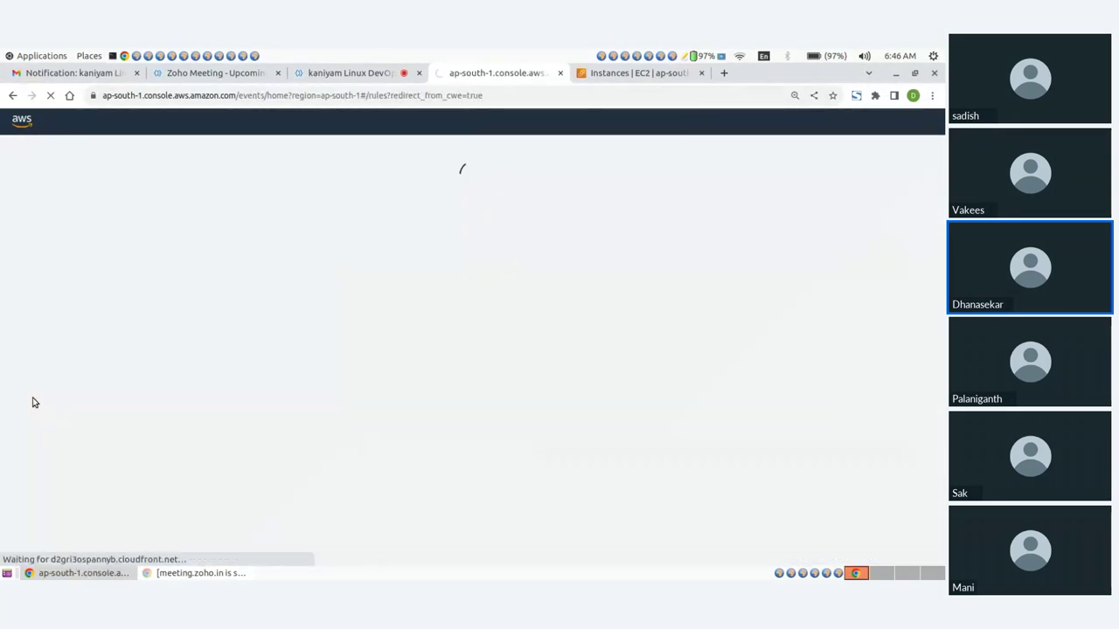
click(637, 75)
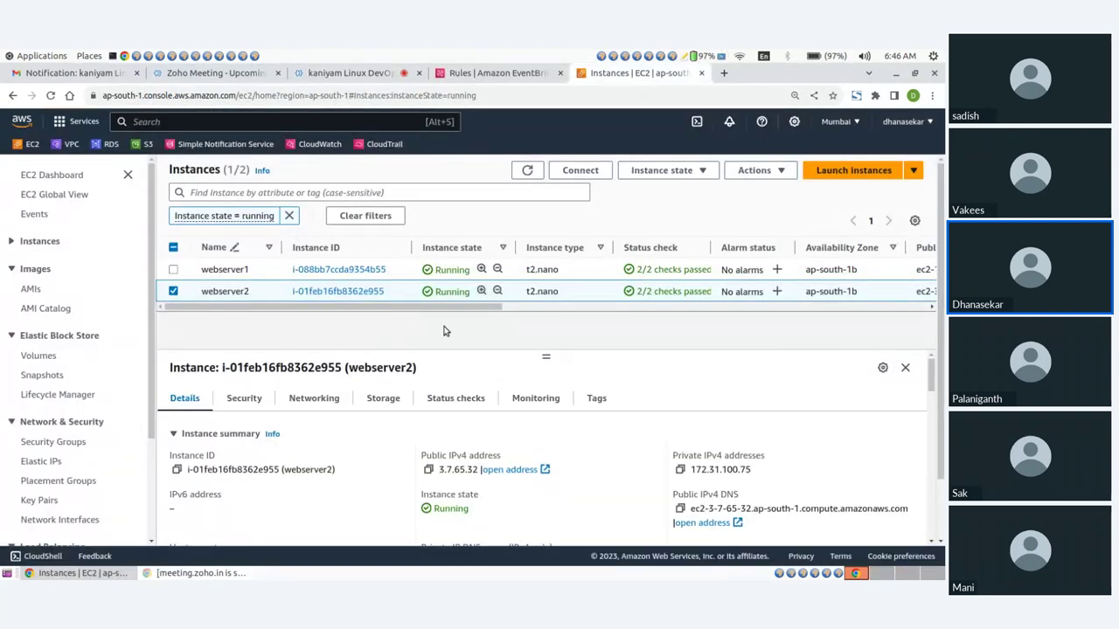
Check the Instance state menu without acting, then open Simple Notification Service in a new tab
click(691, 170)
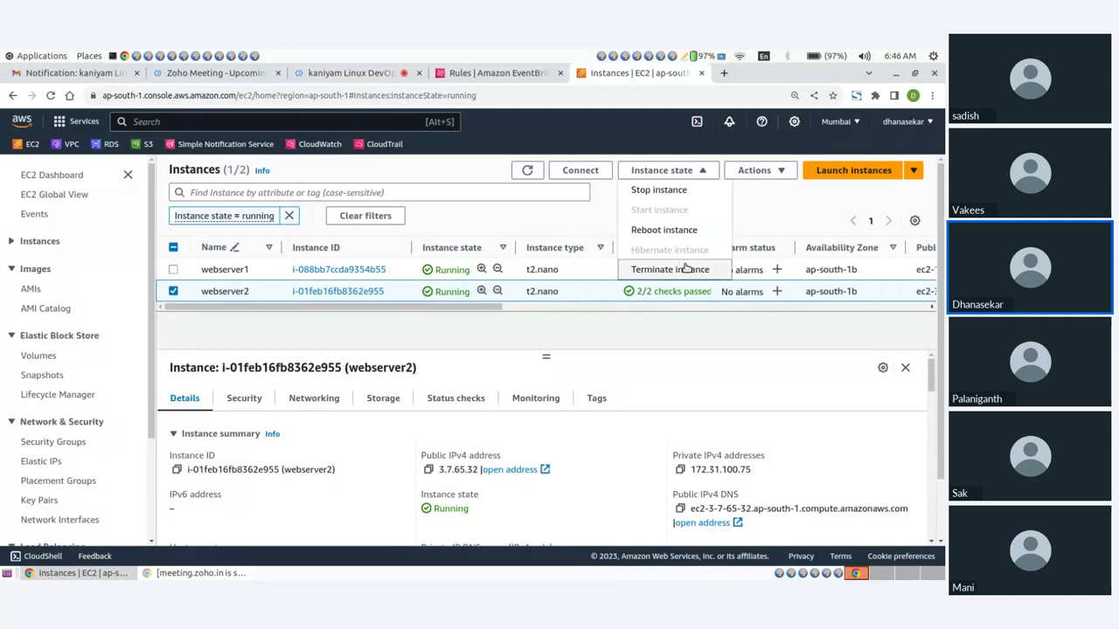
click(574, 327)
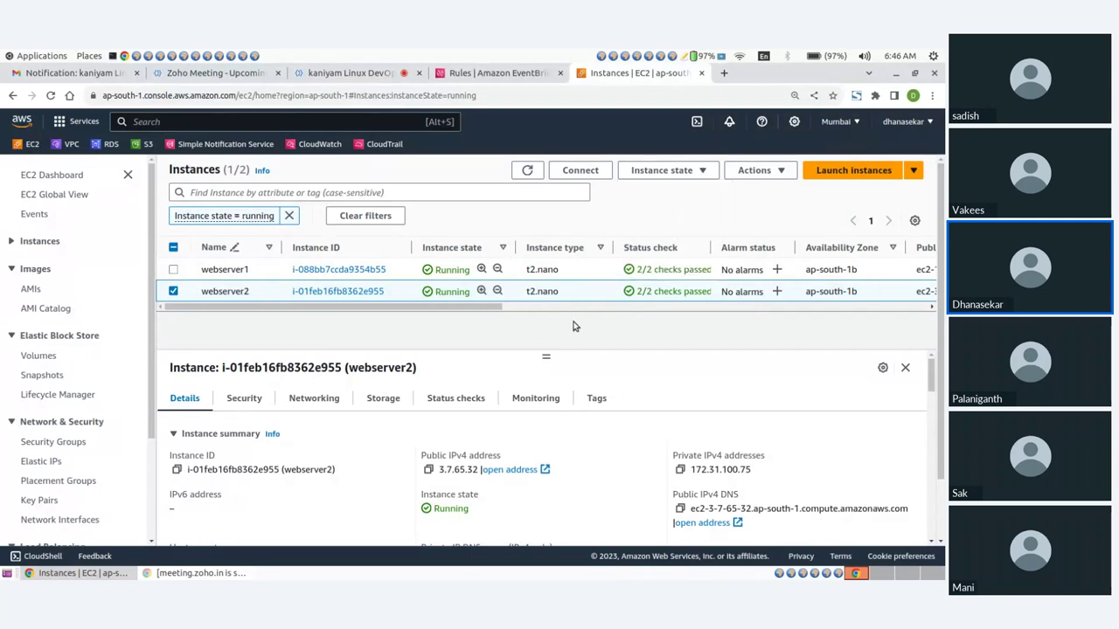
click(479, 74)
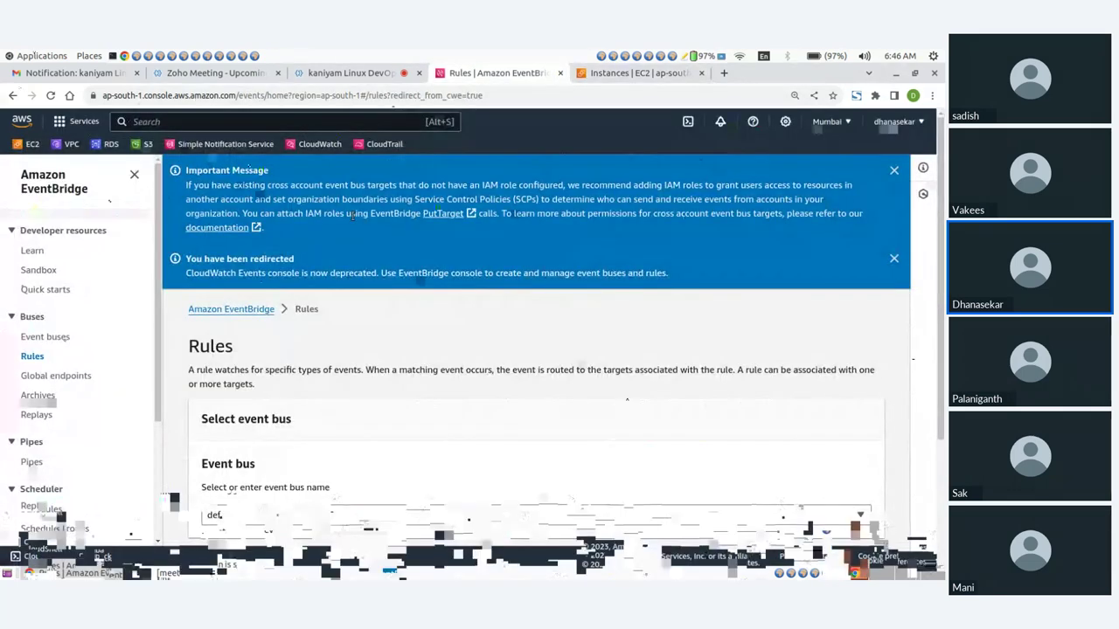
middle_click(225, 143)
click(708, 77)
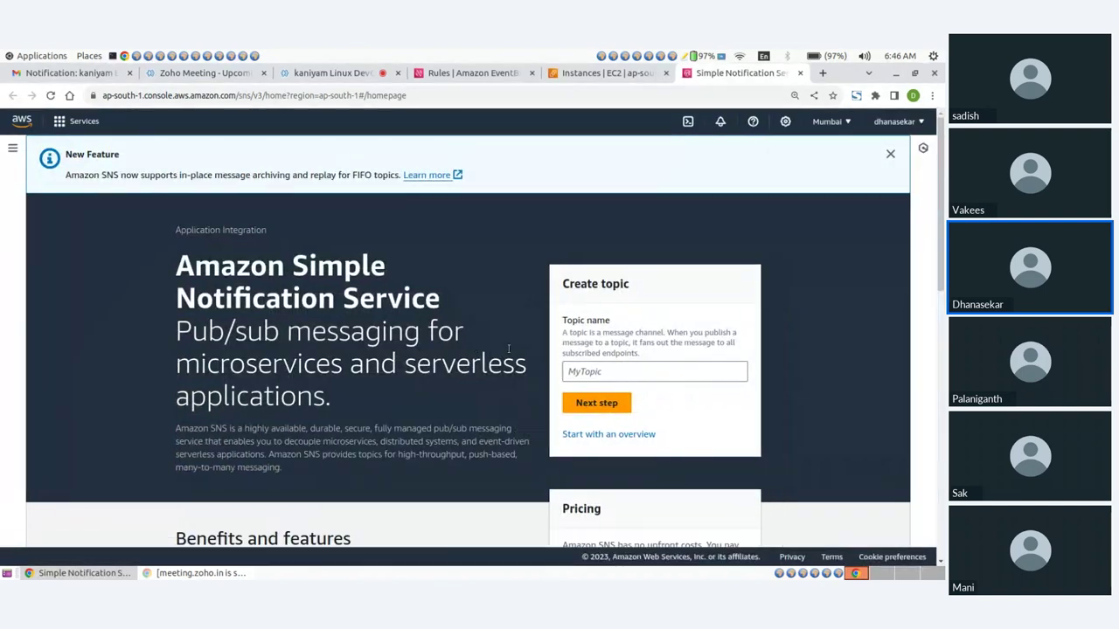
Create a Standard topic named EC2-stop with display name 'EC2 stop alerts'
click(577, 456)
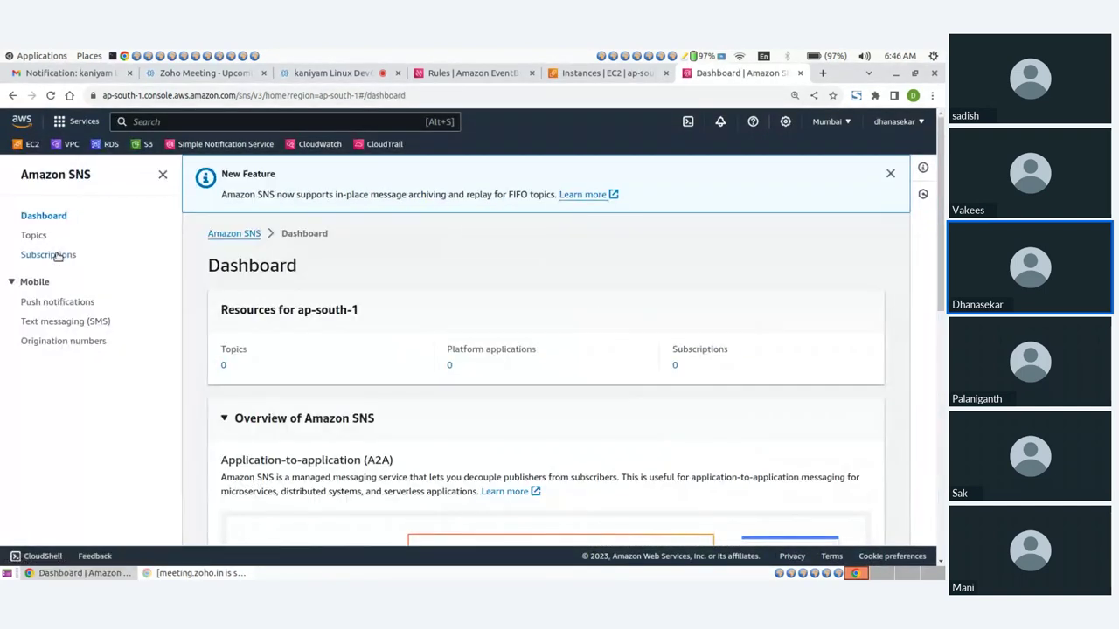
click(40, 237)
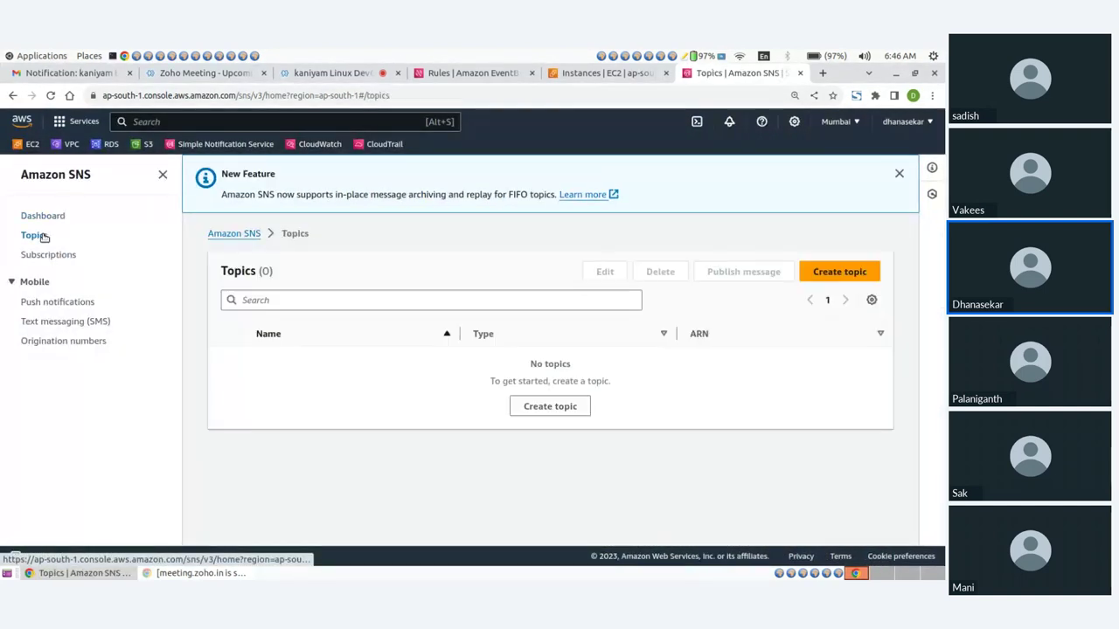
click(837, 272)
scroll(302, 295, down, 2)
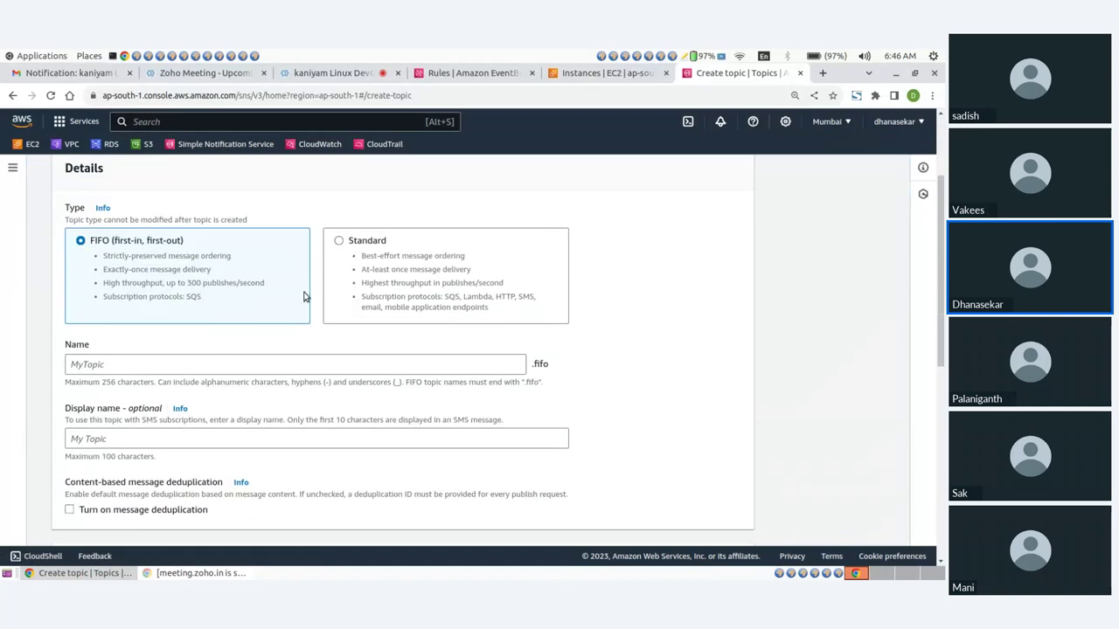
click(339, 241)
click(160, 361)
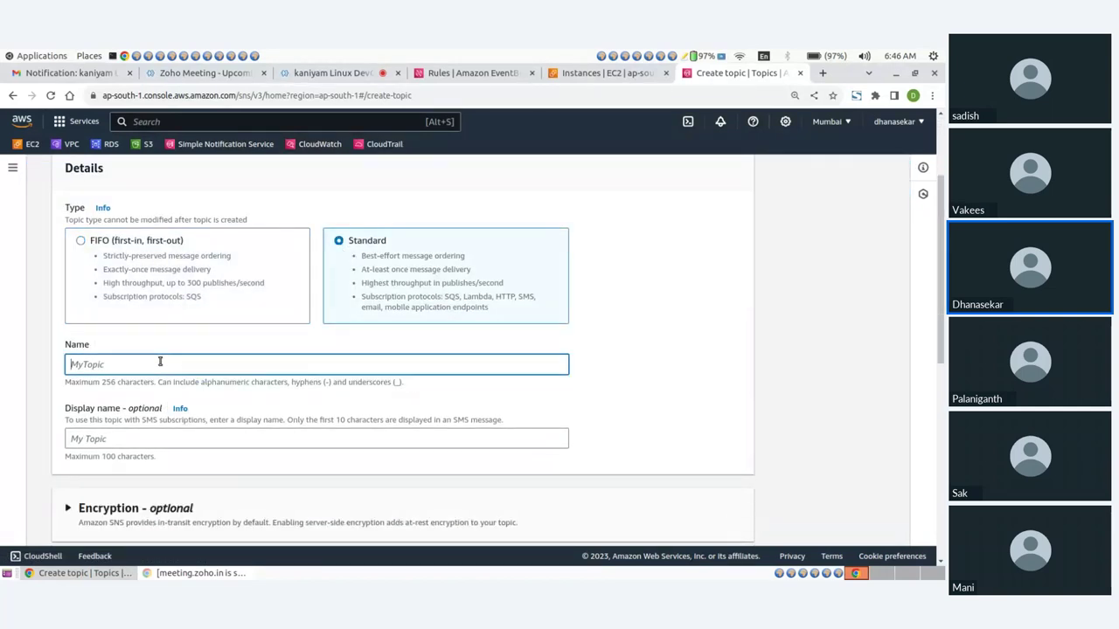
text(EC2-stop)
scroll(139, 368, down, 2)
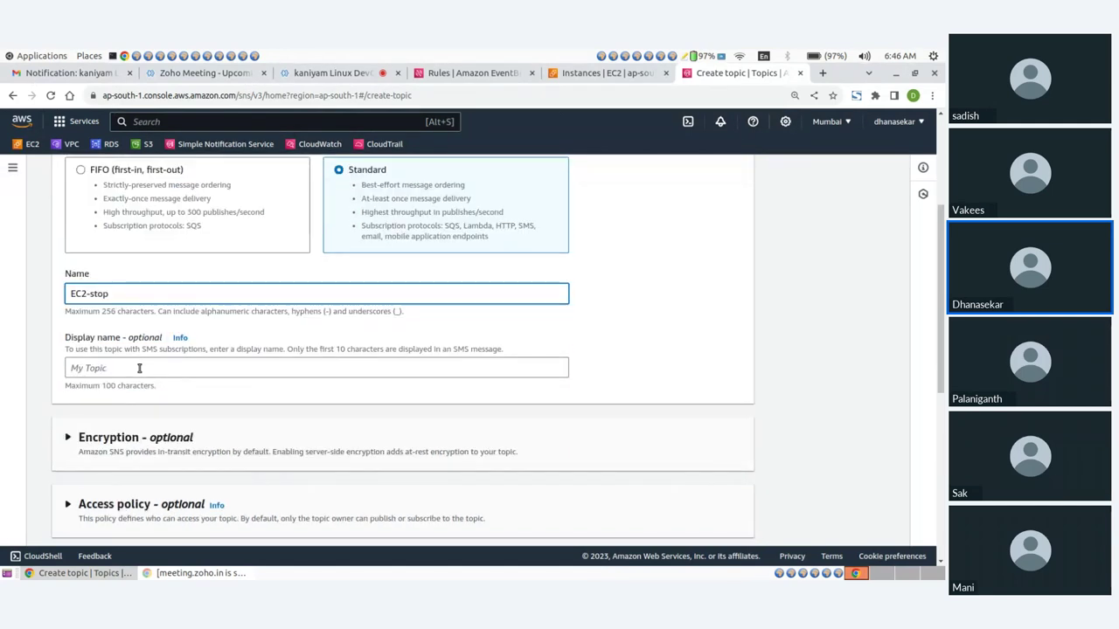
click(115, 367)
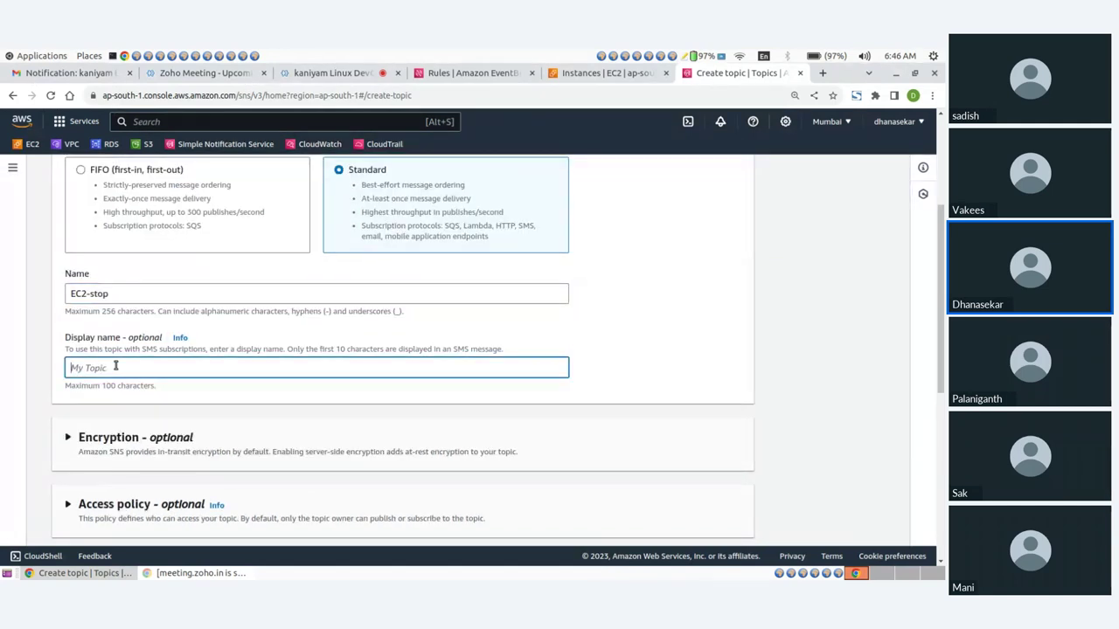
text(EC2 stop alerts)
scroll(453, 341, down, 5)
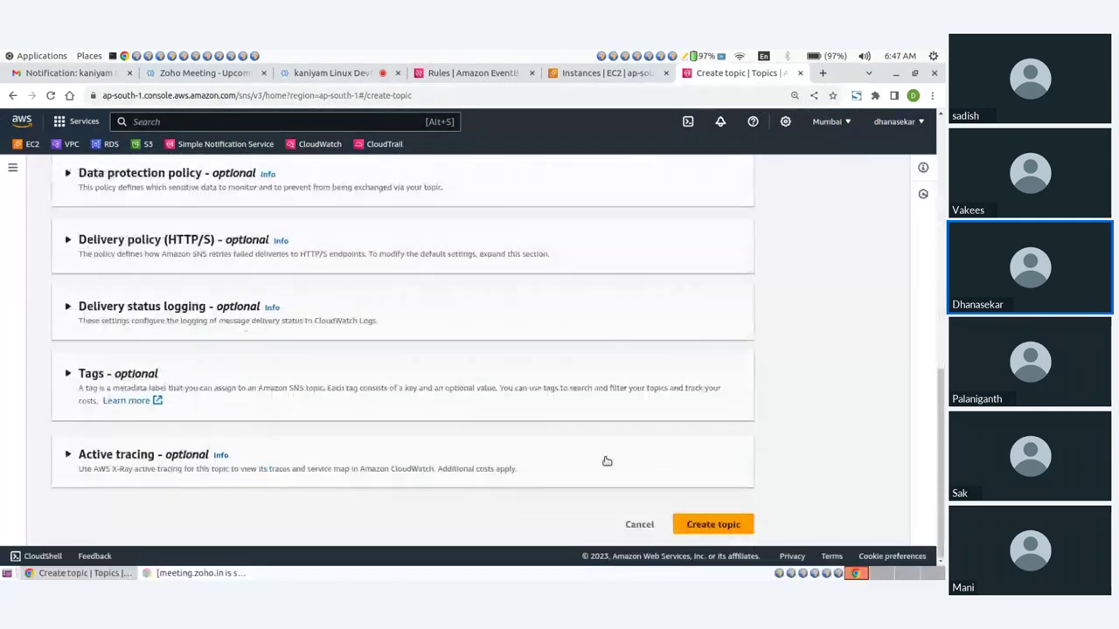
click(706, 523)
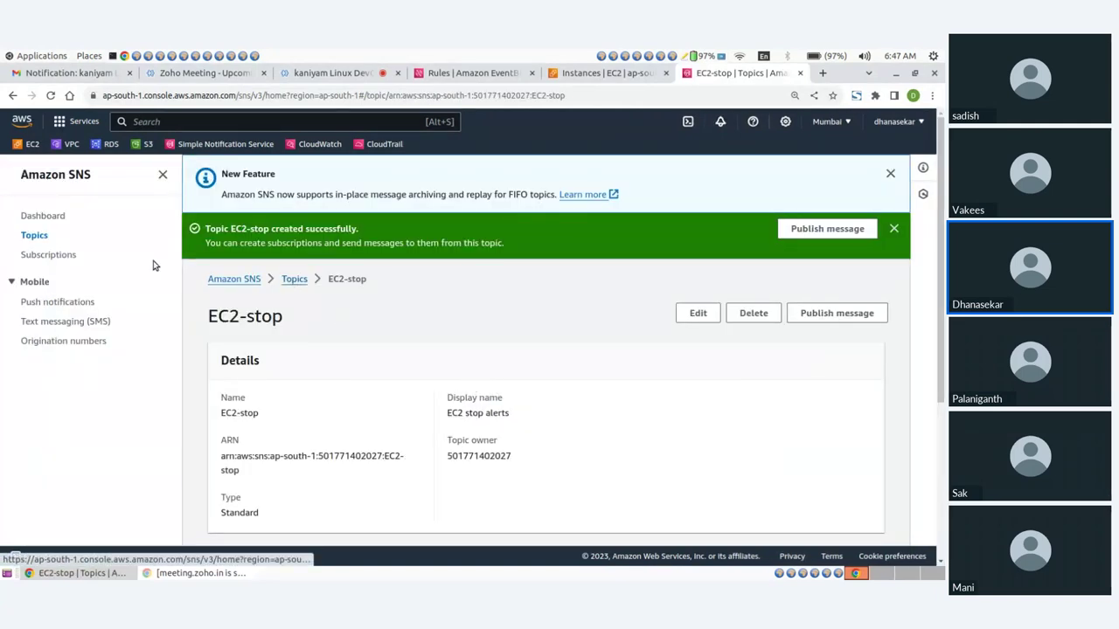
Start a new subscription on the EC2-stop topic ARN using the Email protocol
click(60, 254)
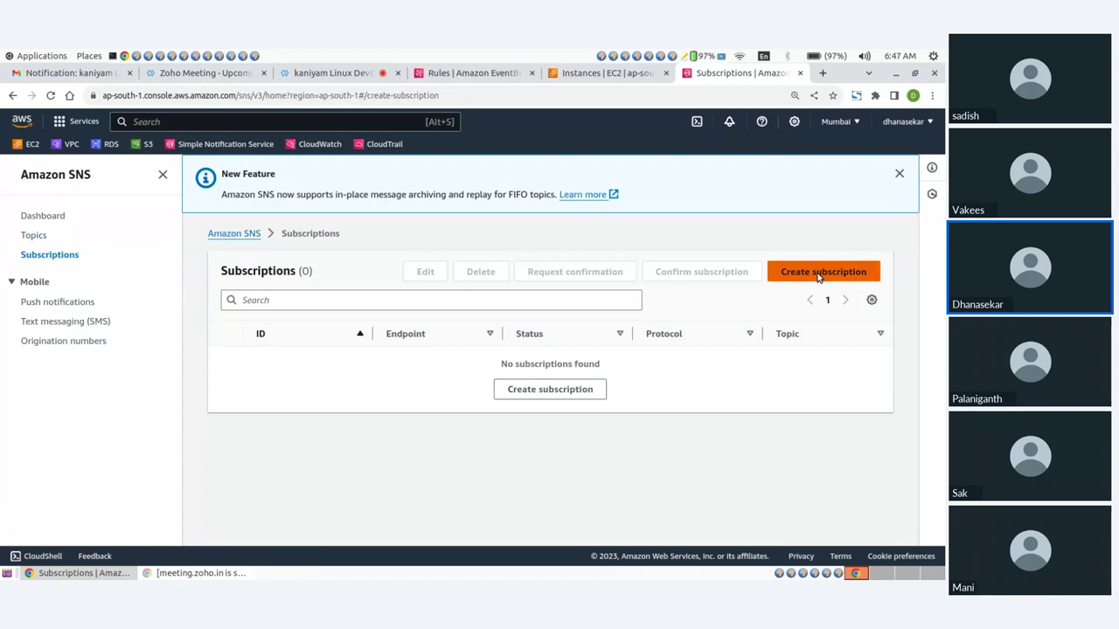
click(819, 272)
click(114, 303)
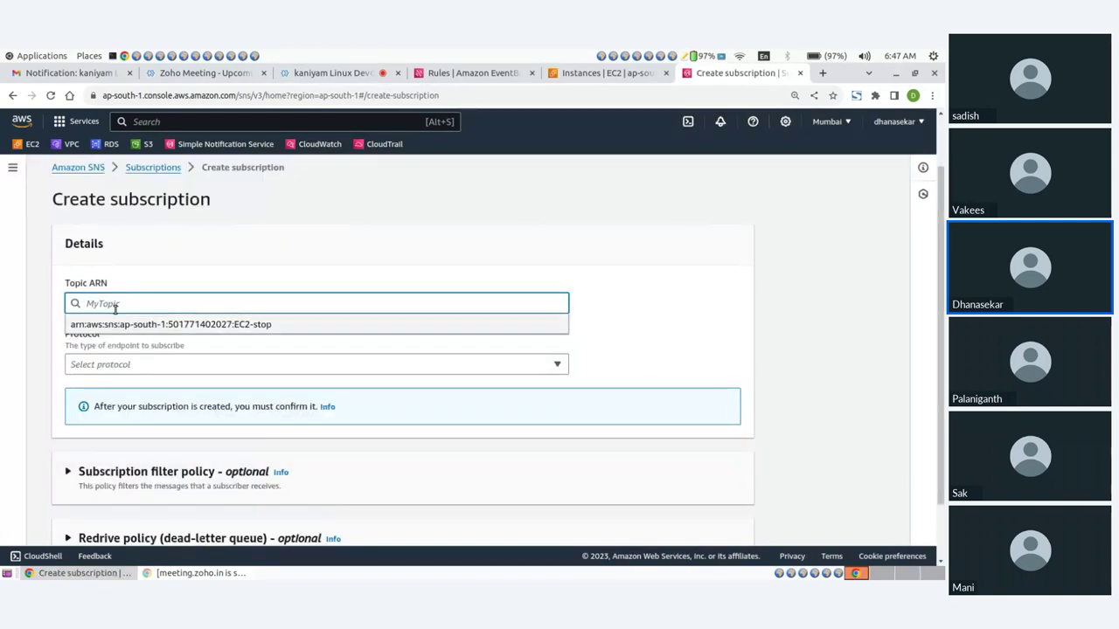
click(49, 325)
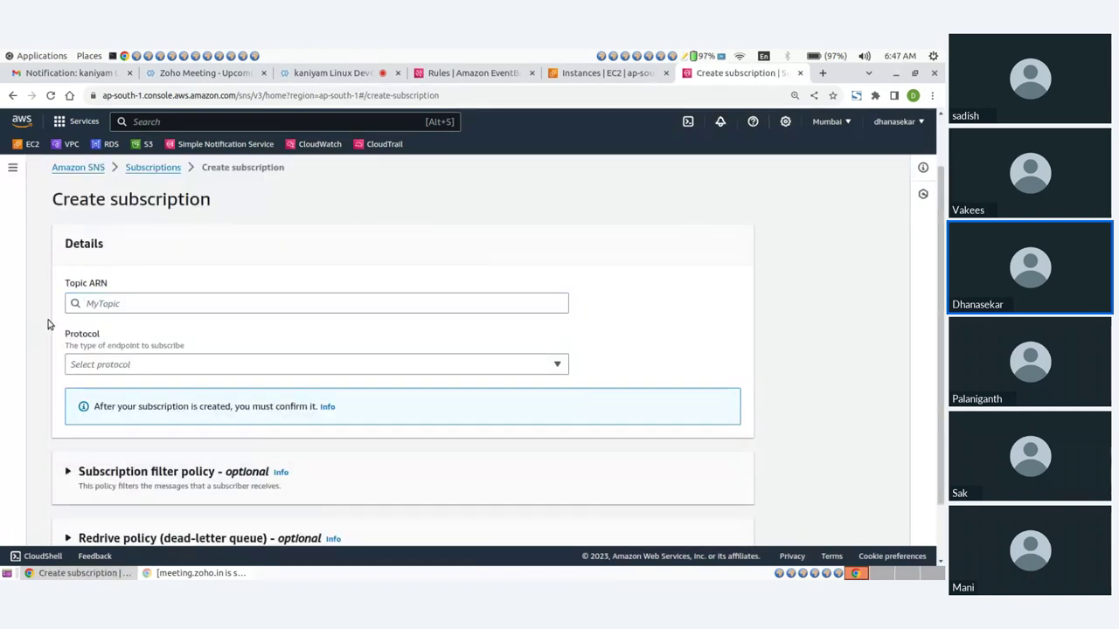
click(114, 304)
click(113, 325)
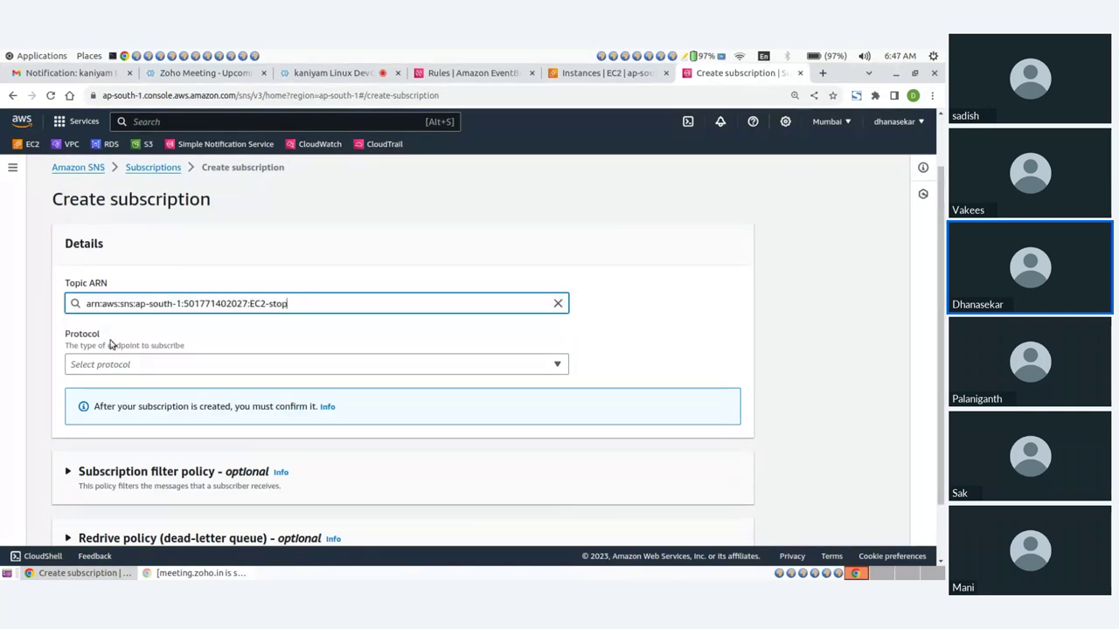
click(105, 372)
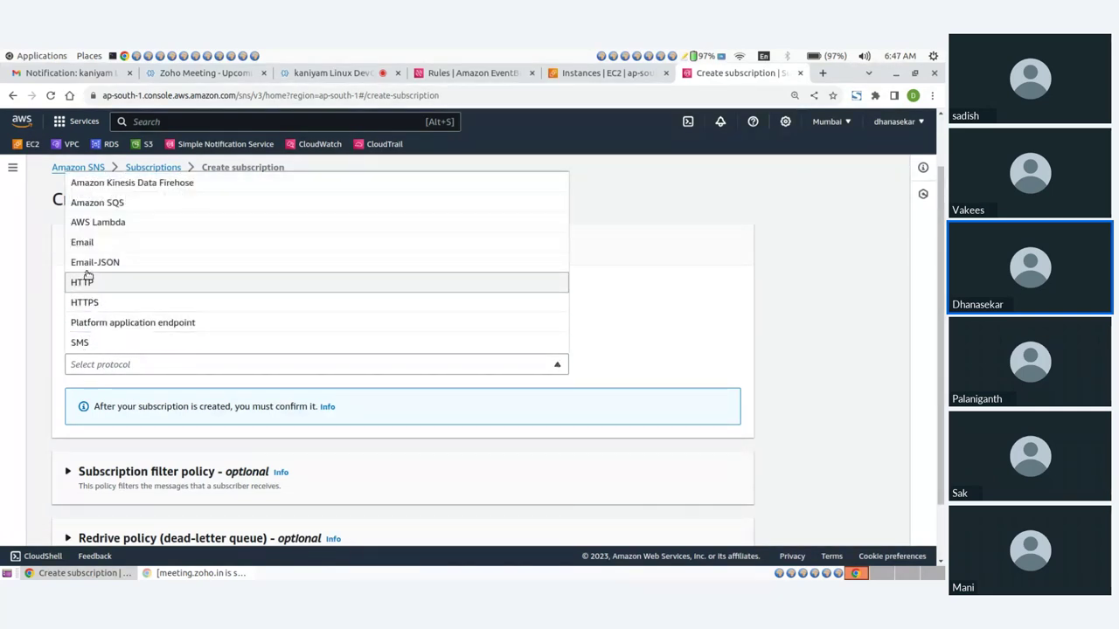
click(83, 242)
Enter the Gmail address as the endpoint and create the subscription
scroll(105, 262, down, 3)
click(102, 294)
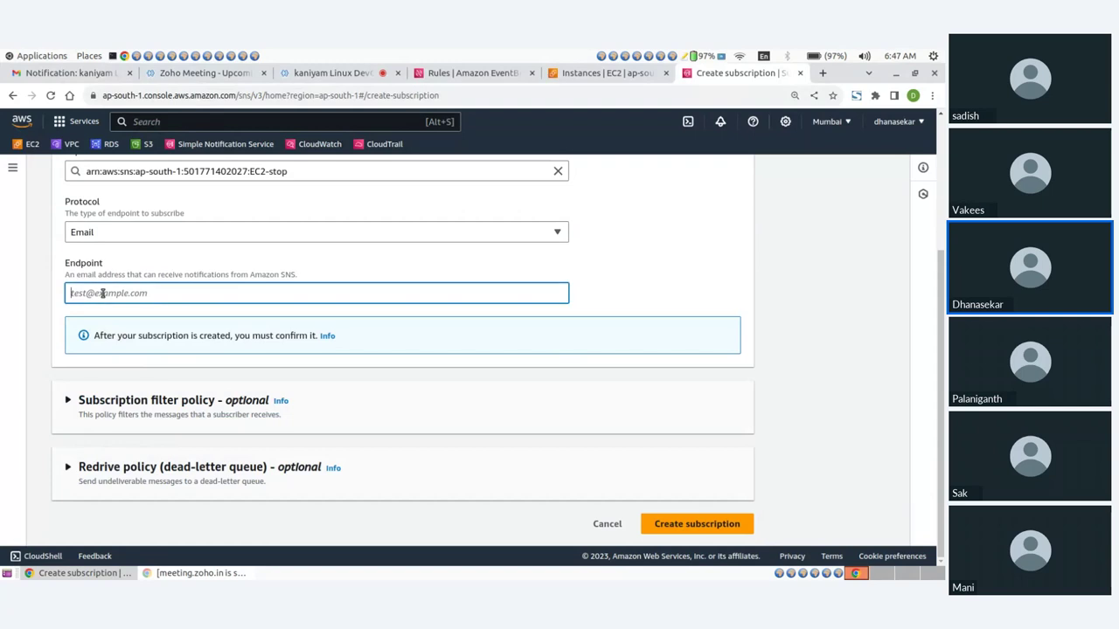
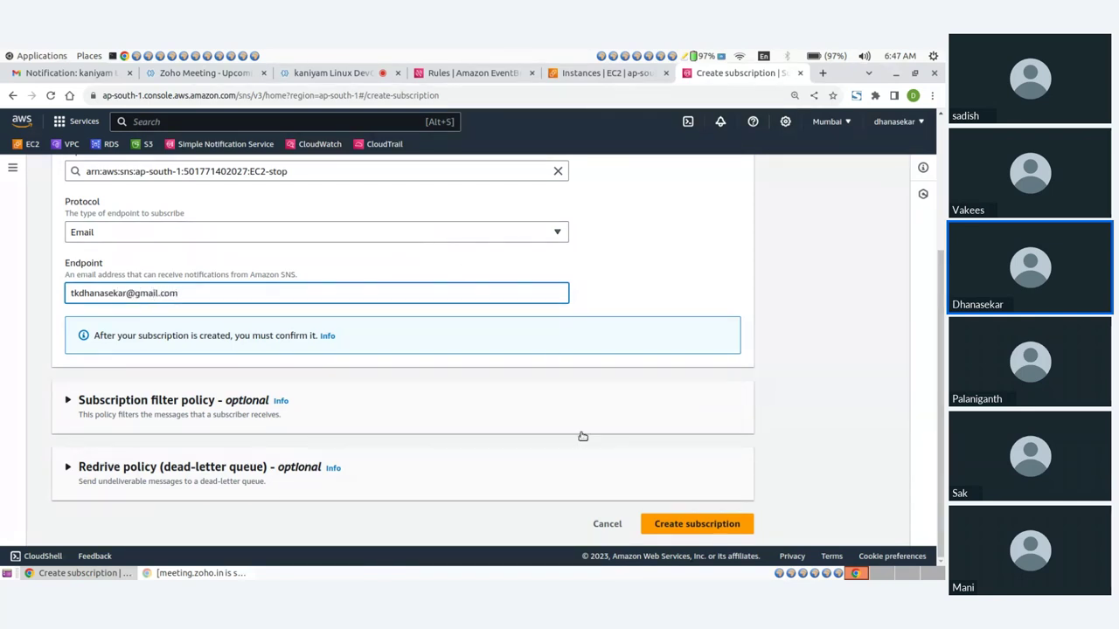
click(695, 524)
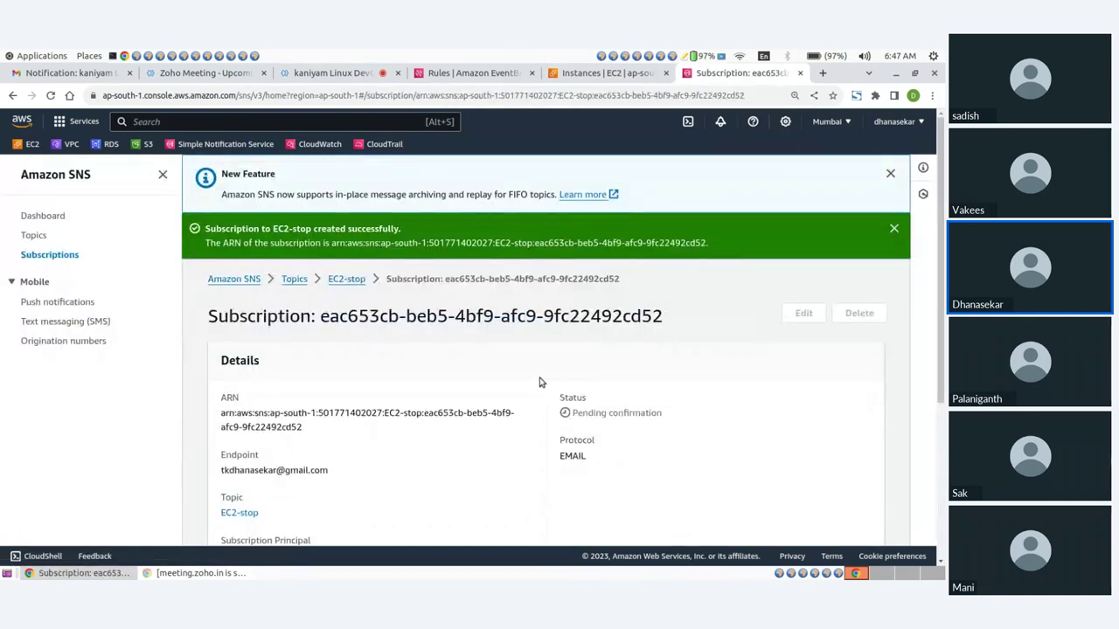
scroll(540, 382, down, 5)
scroll(539, 382, up, 5)
click(894, 229)
Open the EC2-stop topic to view its pending email subscription
click(37, 236)
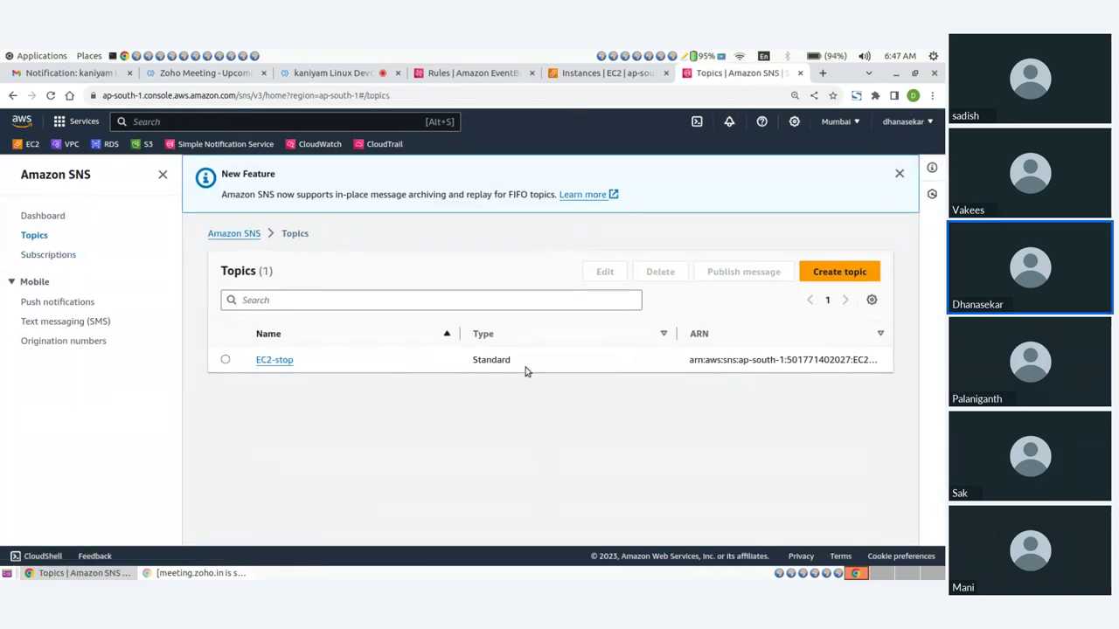
click(224, 361)
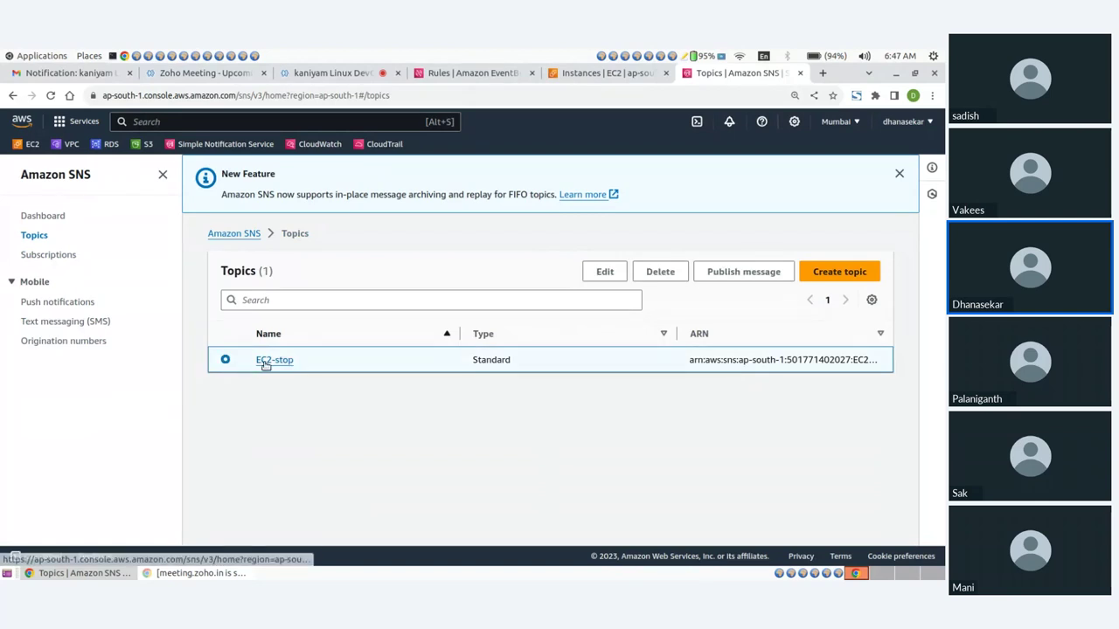
click(265, 360)
scroll(501, 382, down, 2)
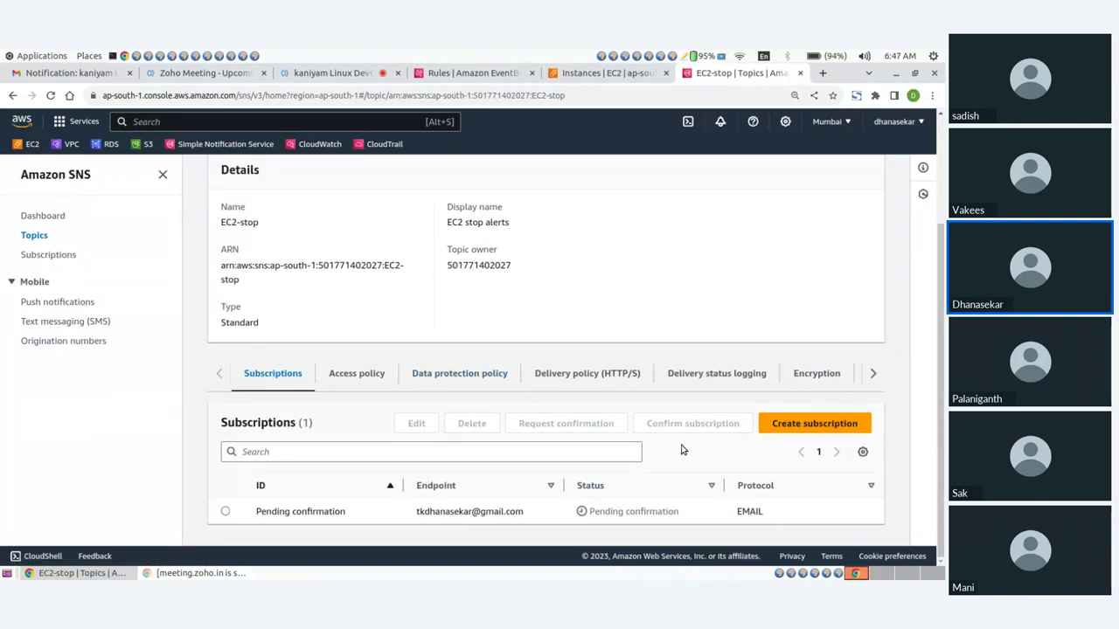
Refresh the Gmail inbox, open the AWS Subscription Confirmation email, and confirm the subscription
click(49, 76)
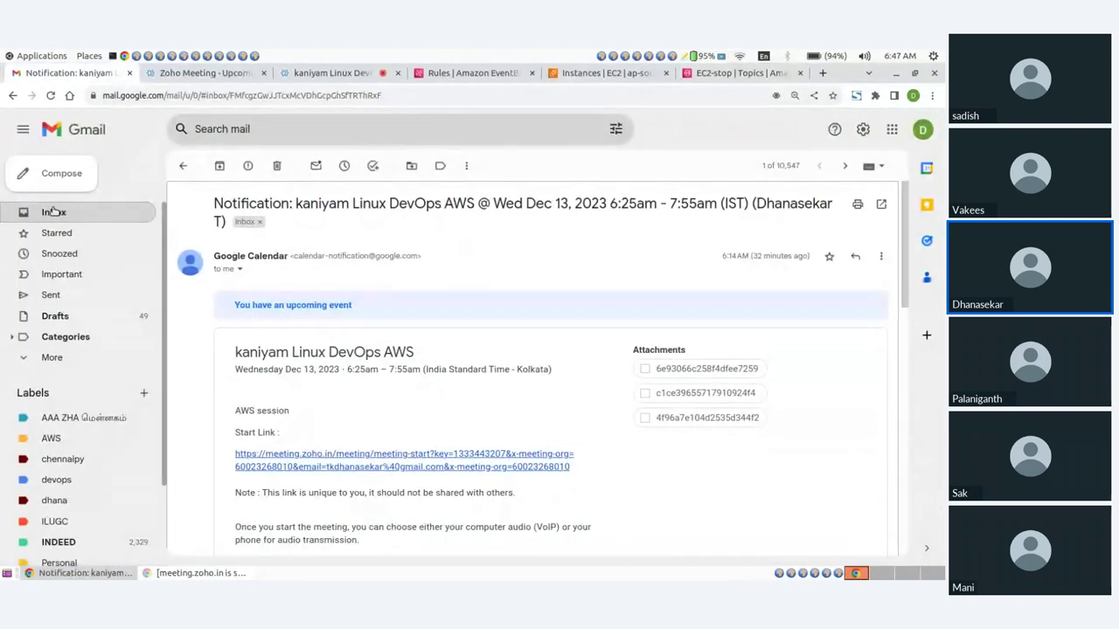
click(99, 205)
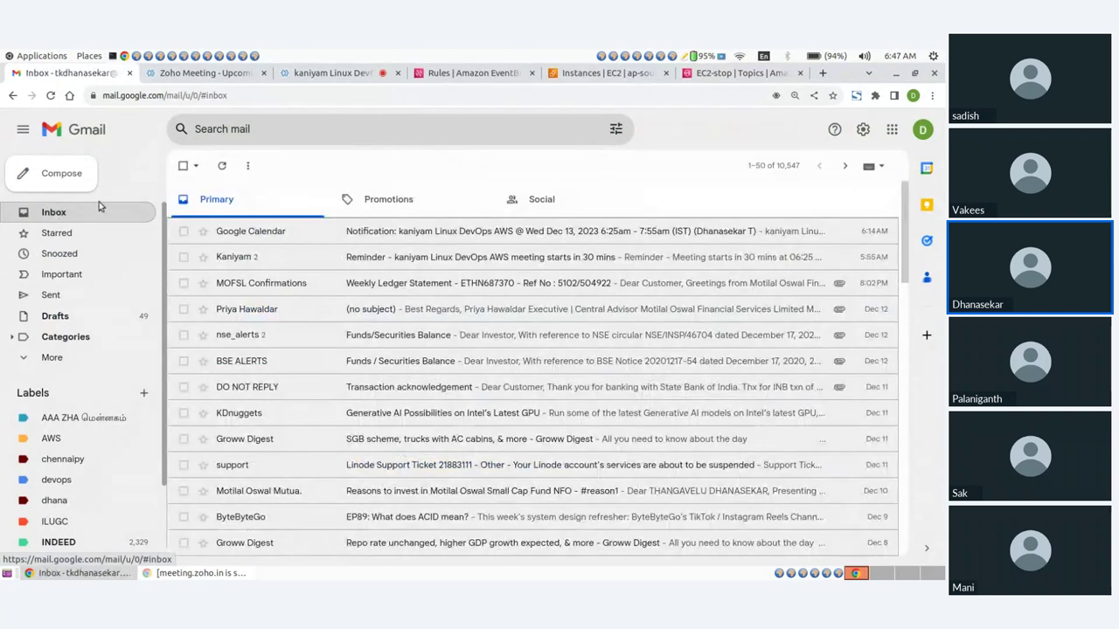
click(51, 96)
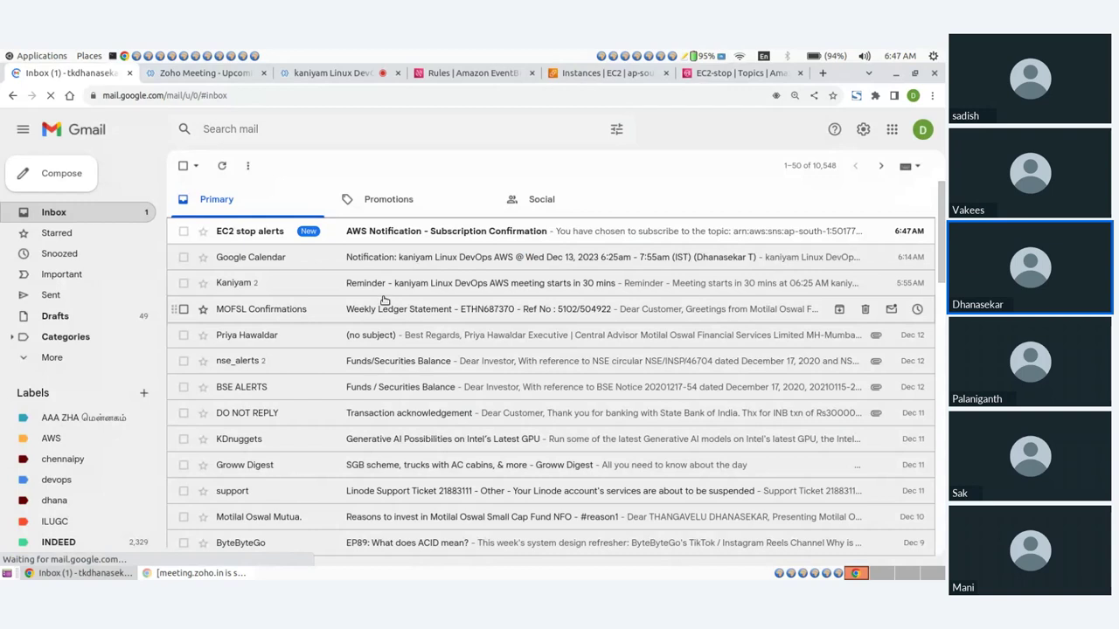
click(392, 231)
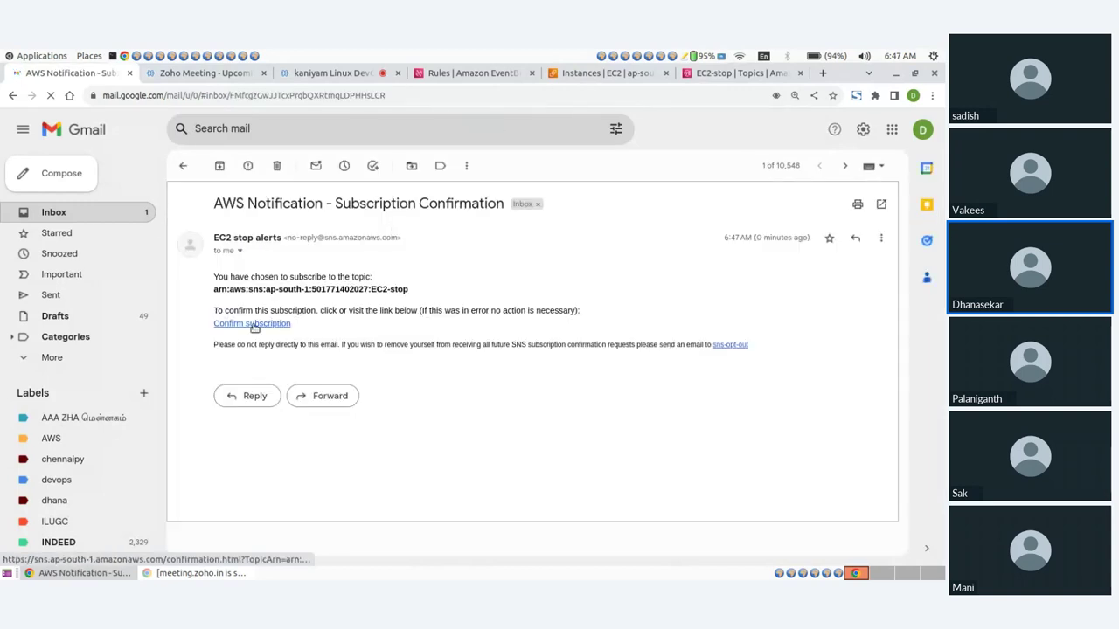
click(252, 329)
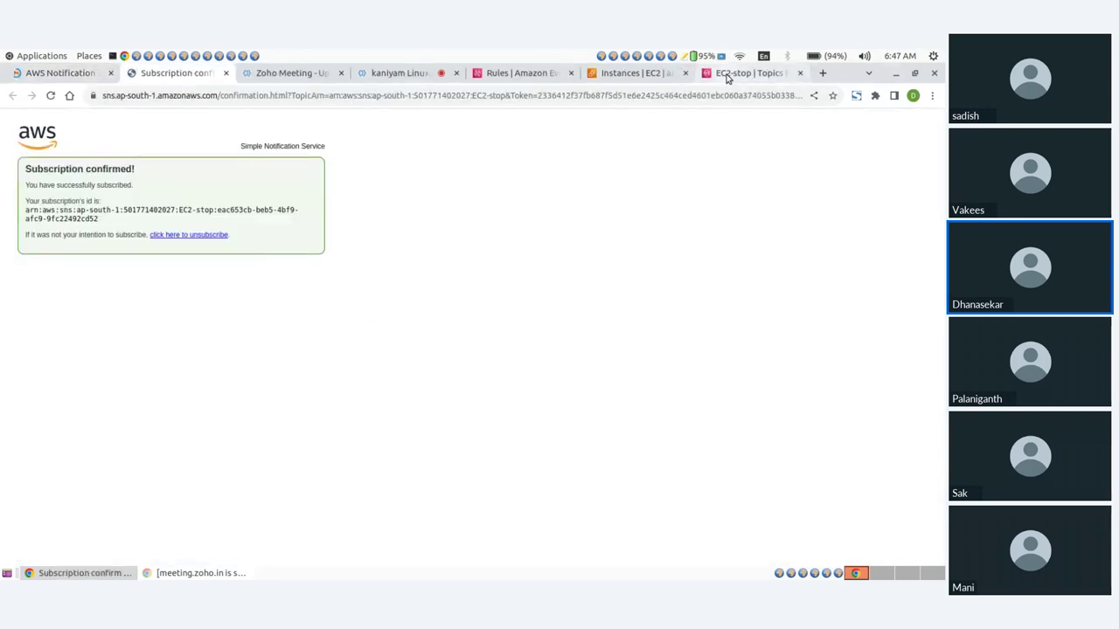
click(743, 74)
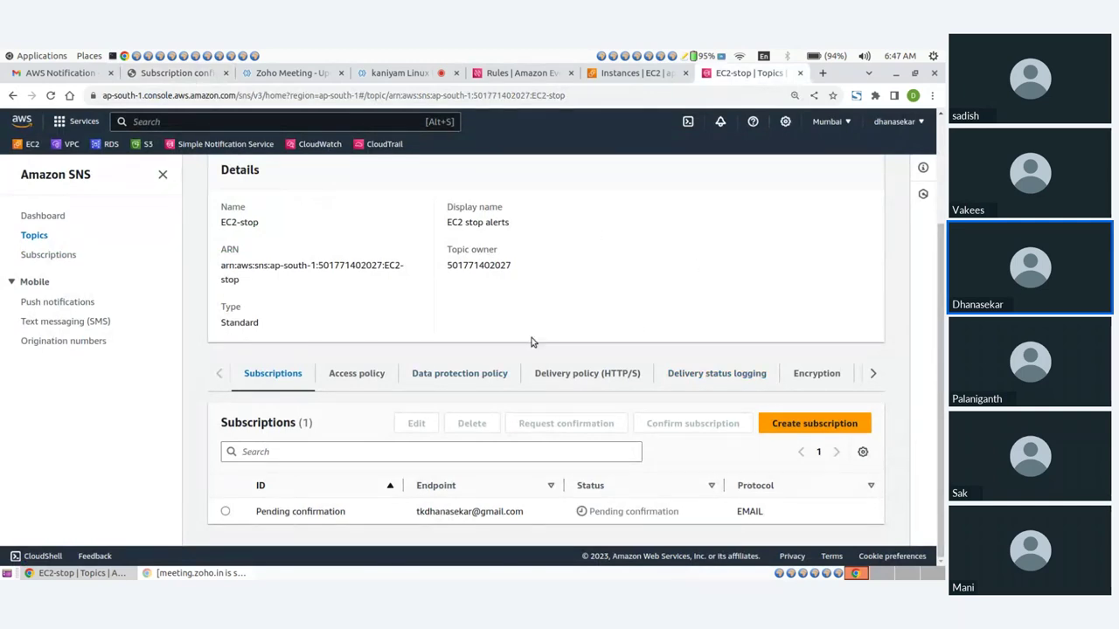
Reload the EC2-stop topic to see the subscription Confirmed, then go to EventBridge Rules
scroll(530, 346, up, 3)
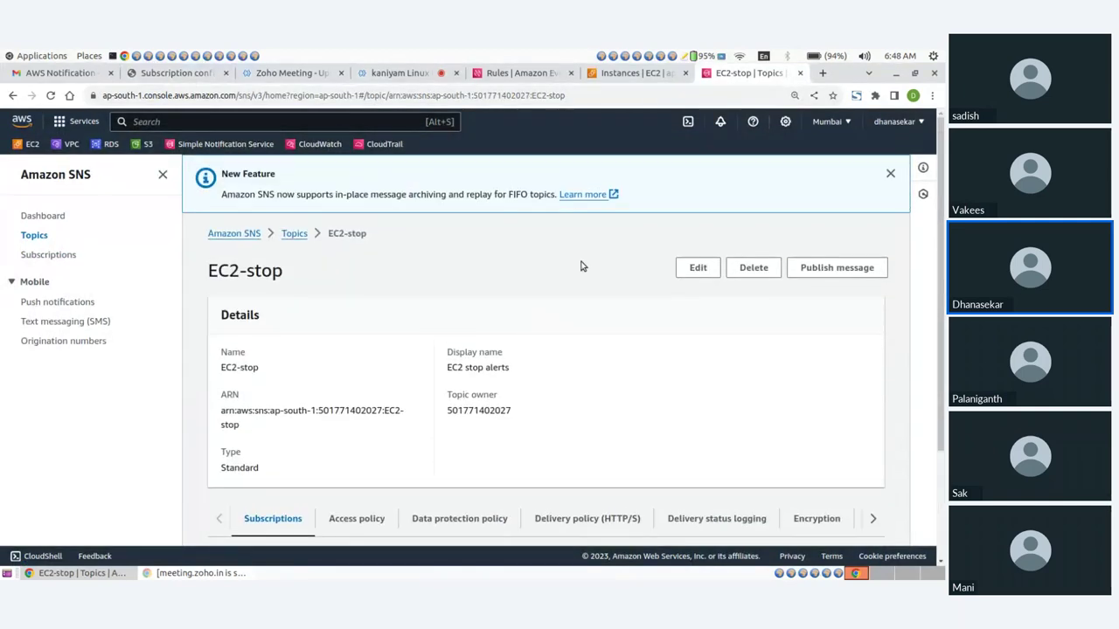
click(890, 171)
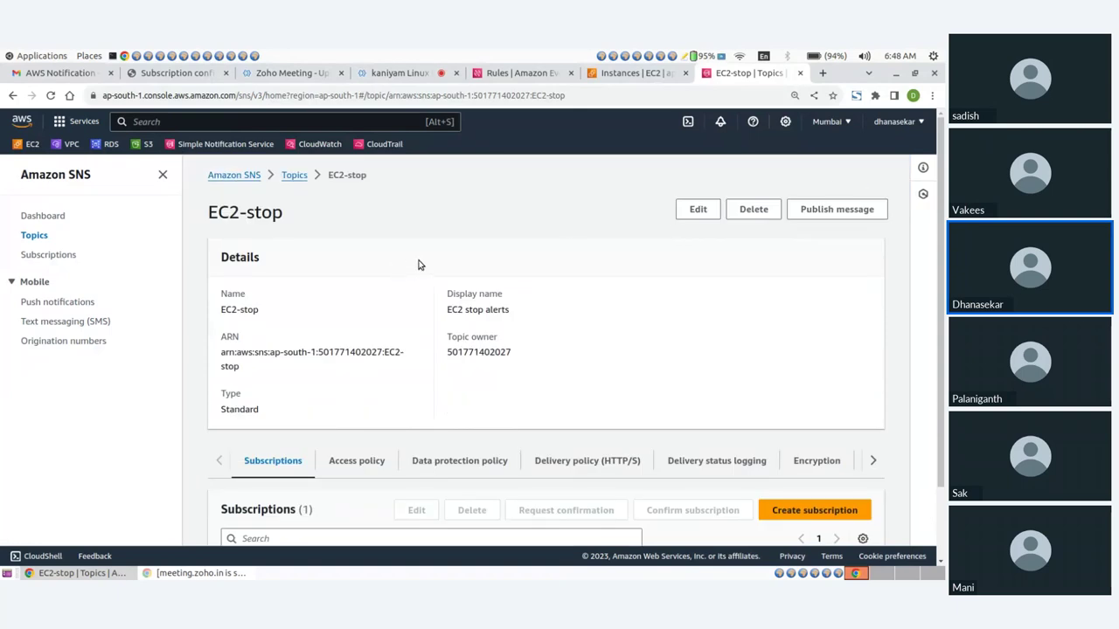
click(51, 95)
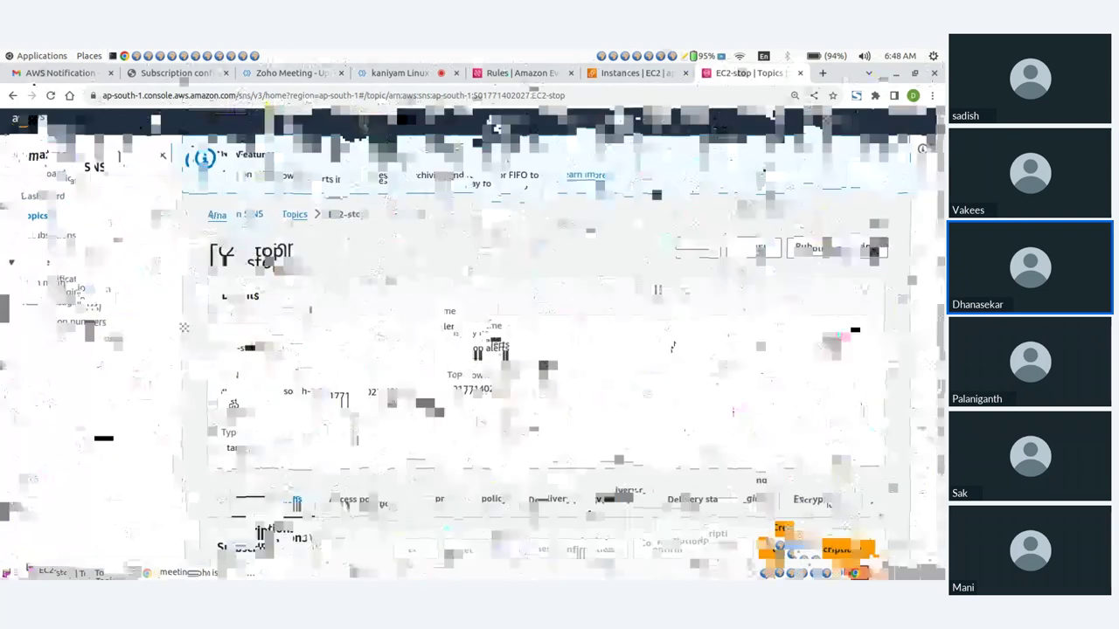
scroll(672, 348, down, 2)
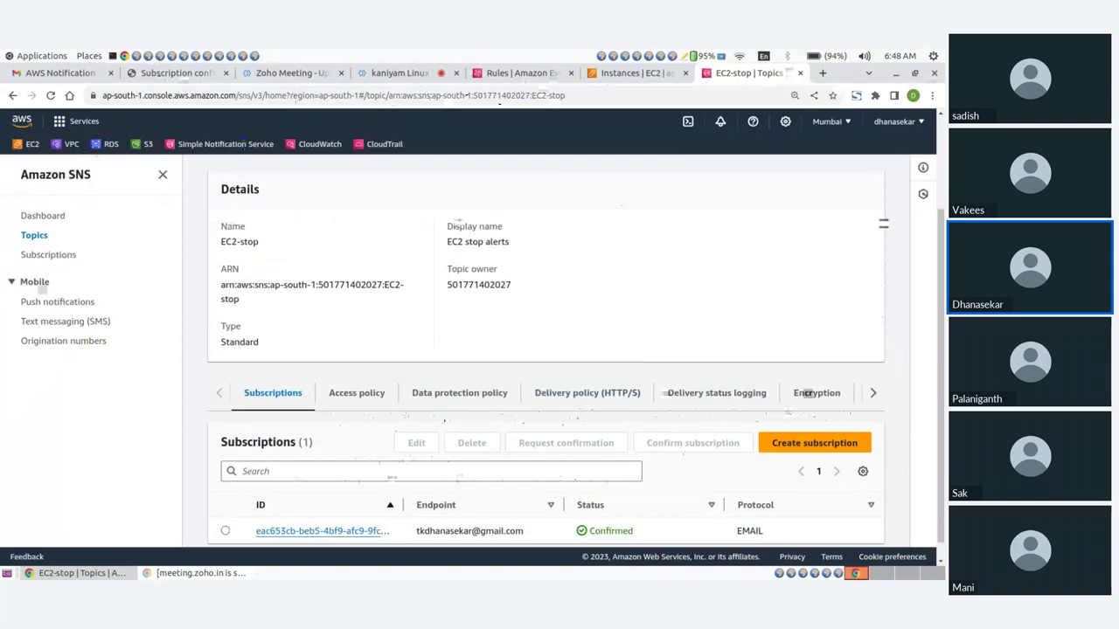
click(612, 73)
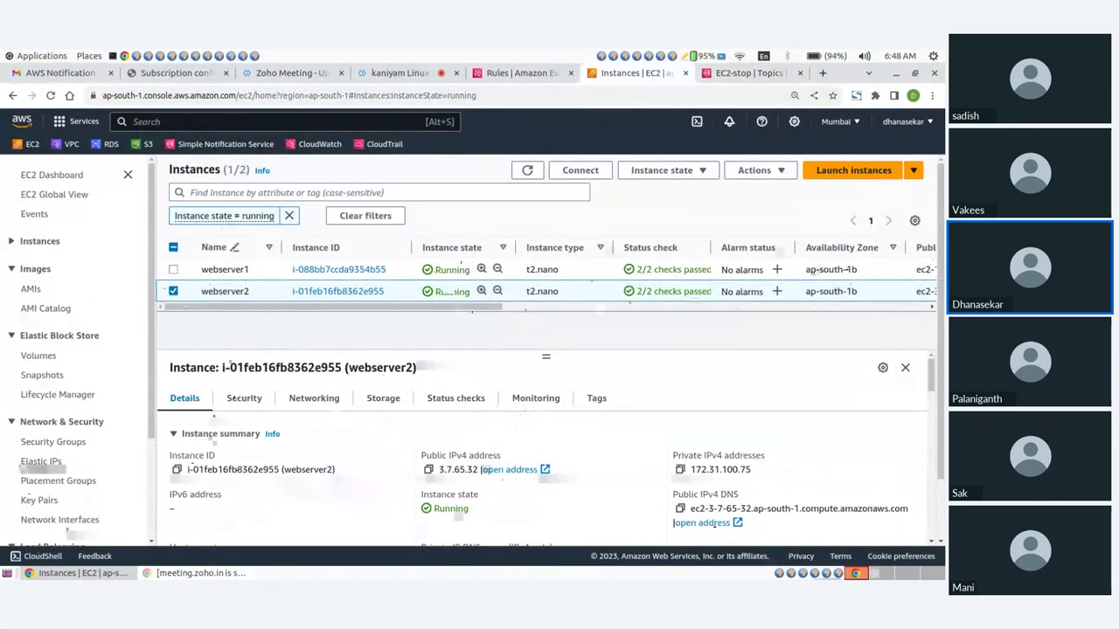
key(ctrl+Page_Up)
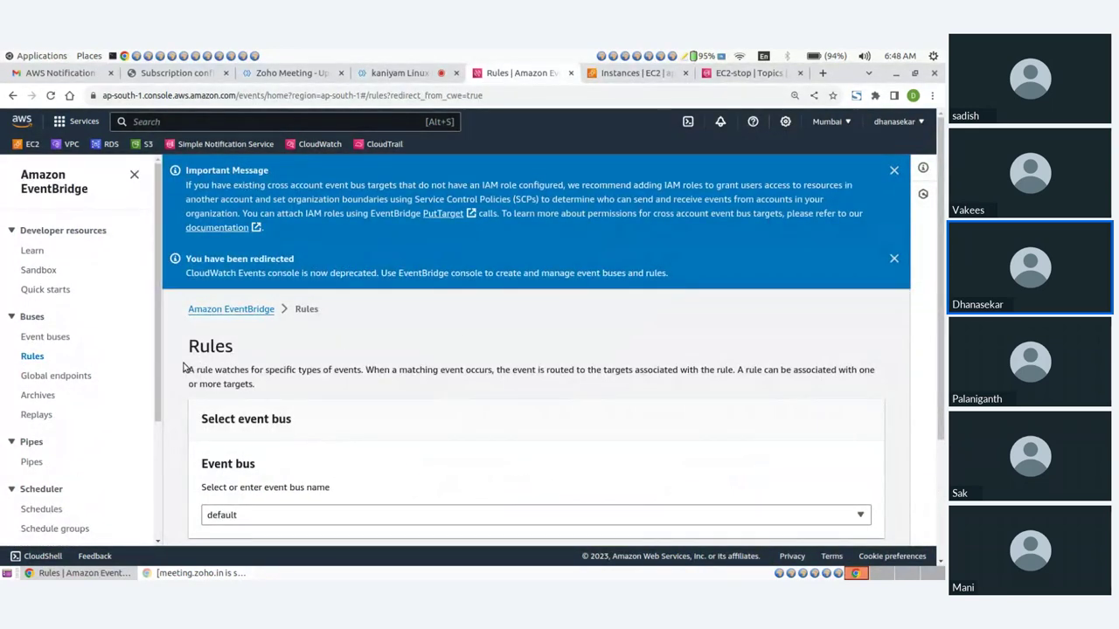
Create rule 'EC2' with description 'EC2 stop alert' and continue to the event pattern
scroll(751, 389, down, 1)
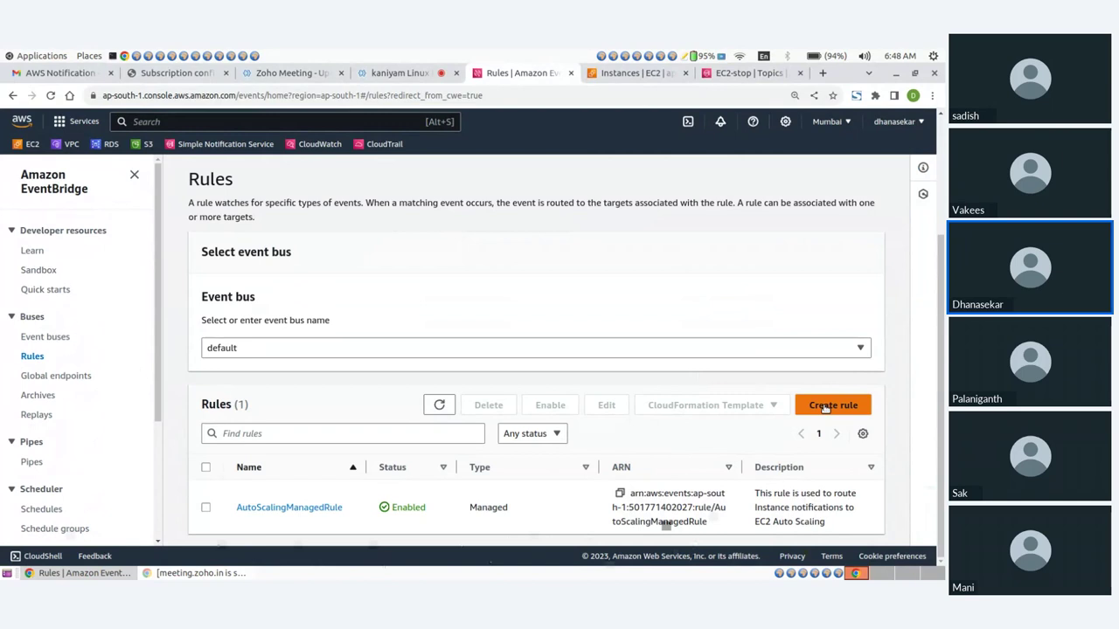
click(825, 408)
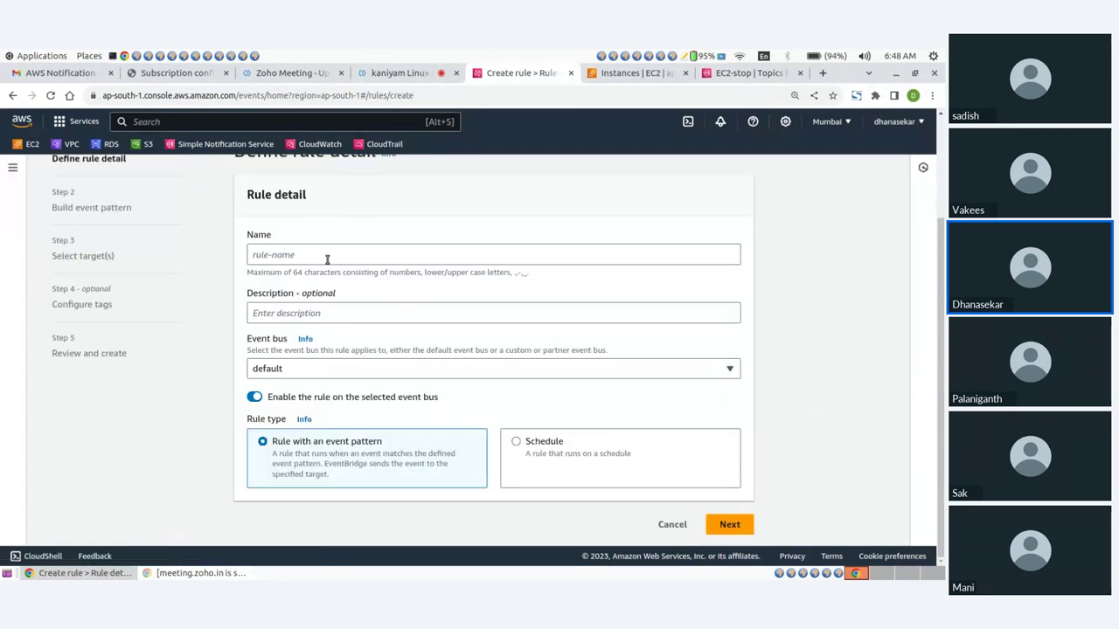
click(316, 253)
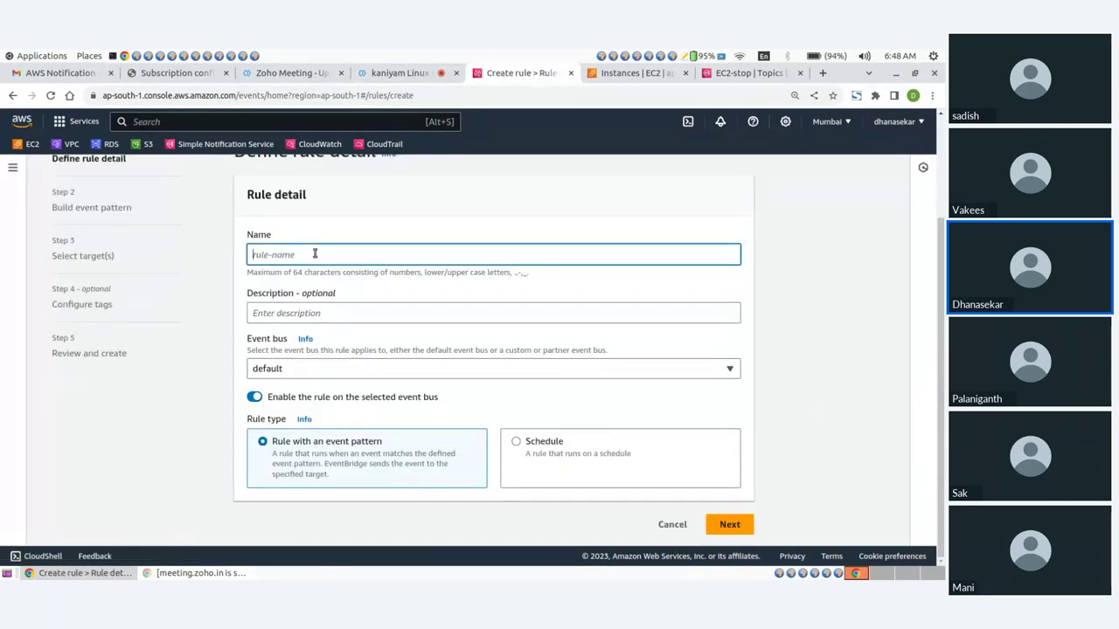
text(EC2)
click(328, 306)
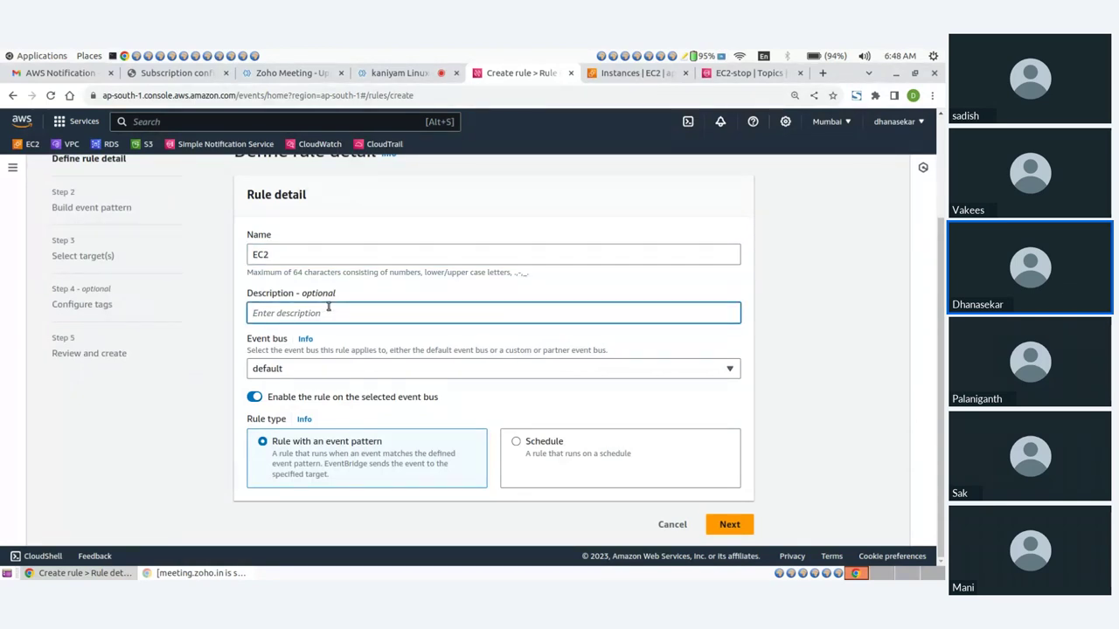
text(EC2 stop alert)
click(723, 528)
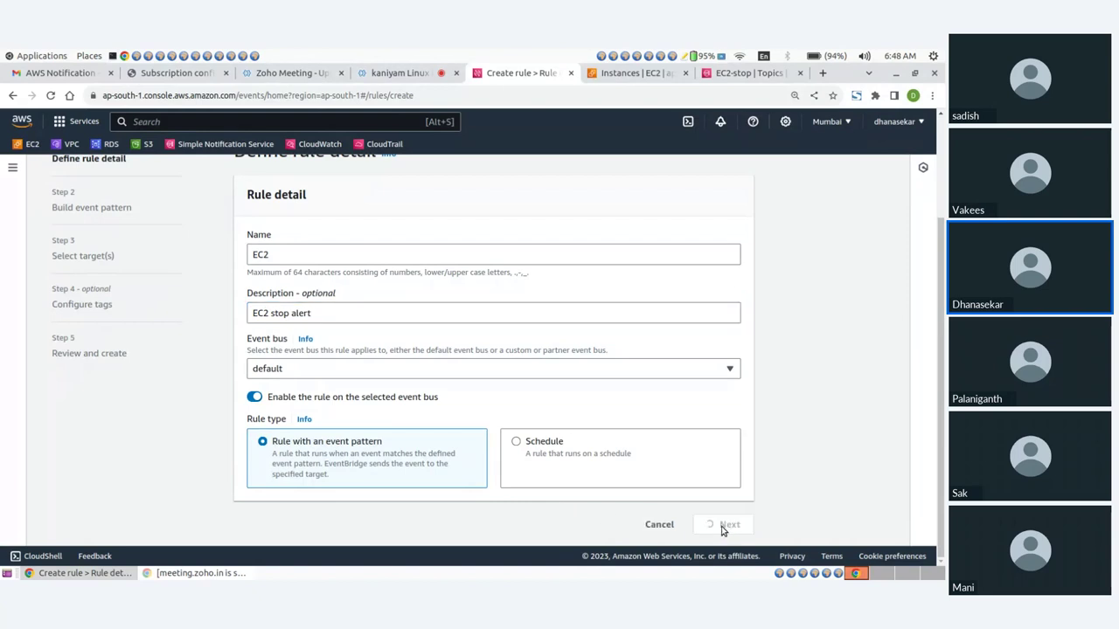
Set the event source to AWS services and search 'ec' to choose EC2 as the service
scroll(289, 250, down, 1)
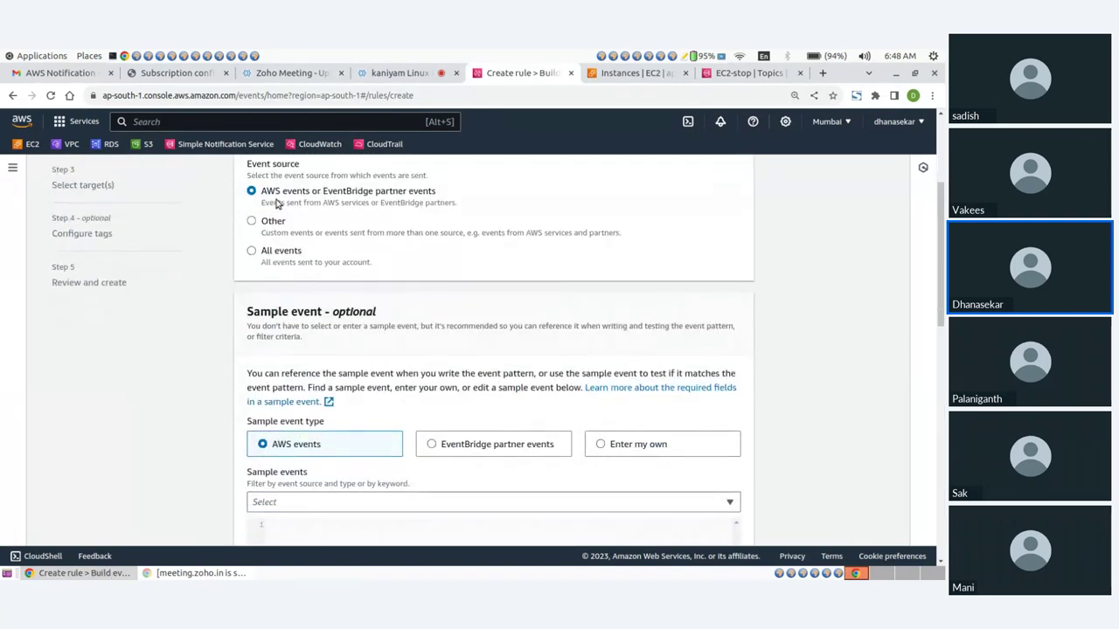
scroll(343, 342, down, 2)
scroll(214, 350, down, 5)
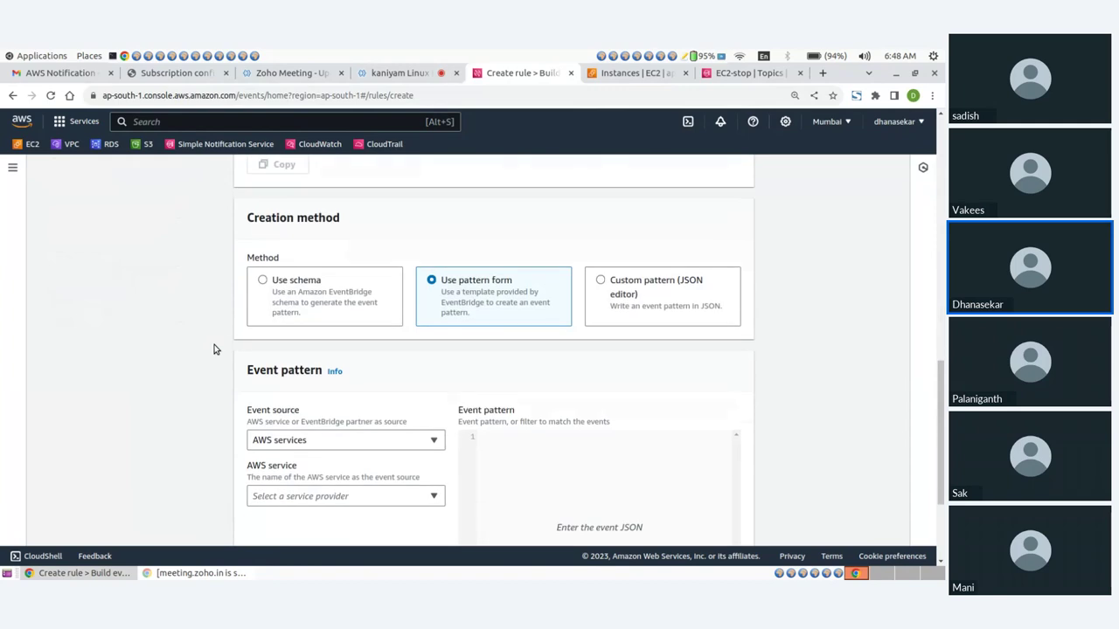
scroll(470, 295, down, 2)
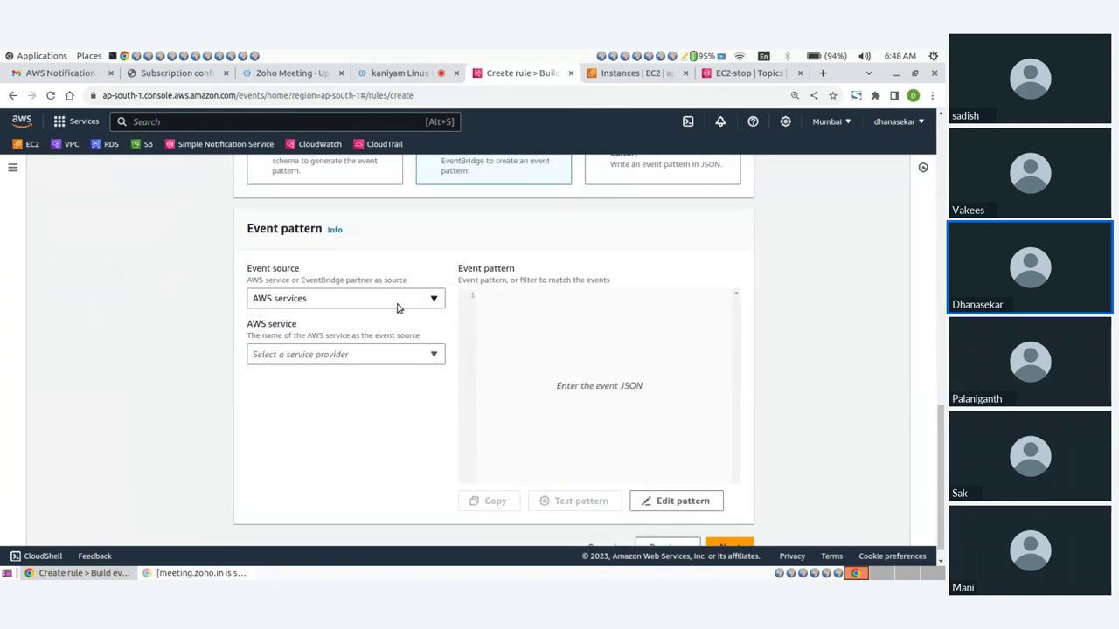
click(322, 301)
click(291, 345)
click(294, 356)
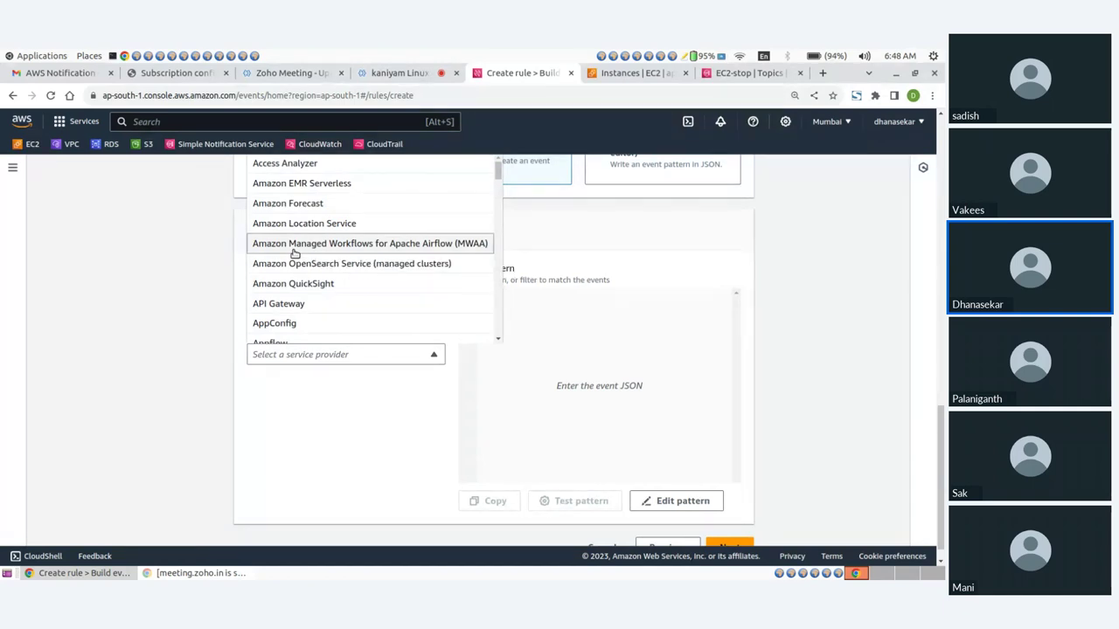
text(ec)
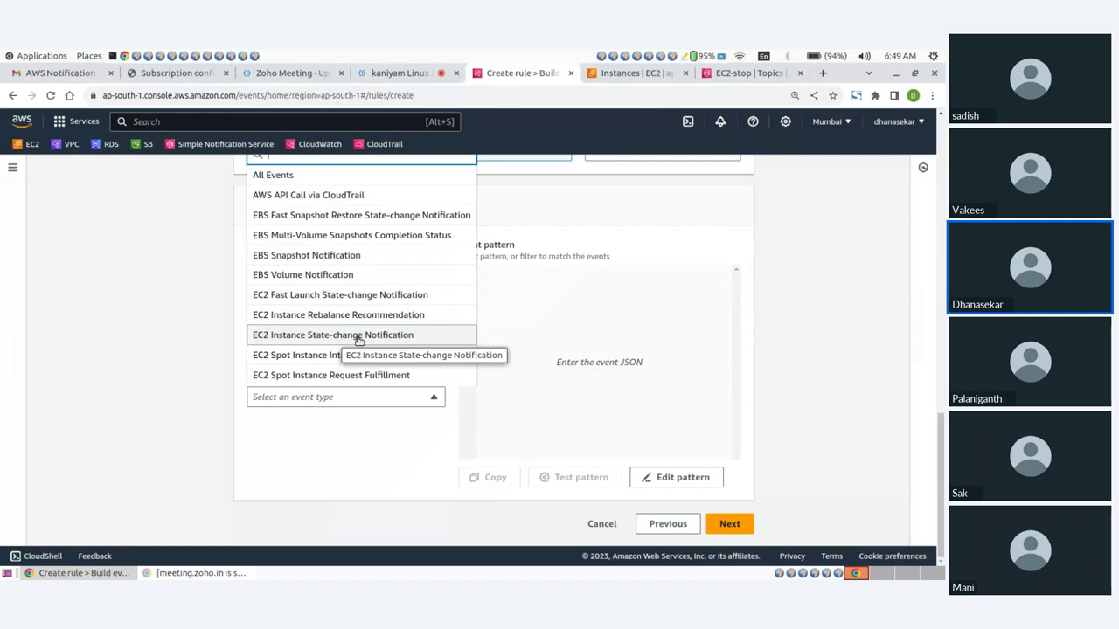
Match EC2 Instance State-change Notification events for the 'stopped' state only
click(358, 335)
scroll(299, 382, down, 1)
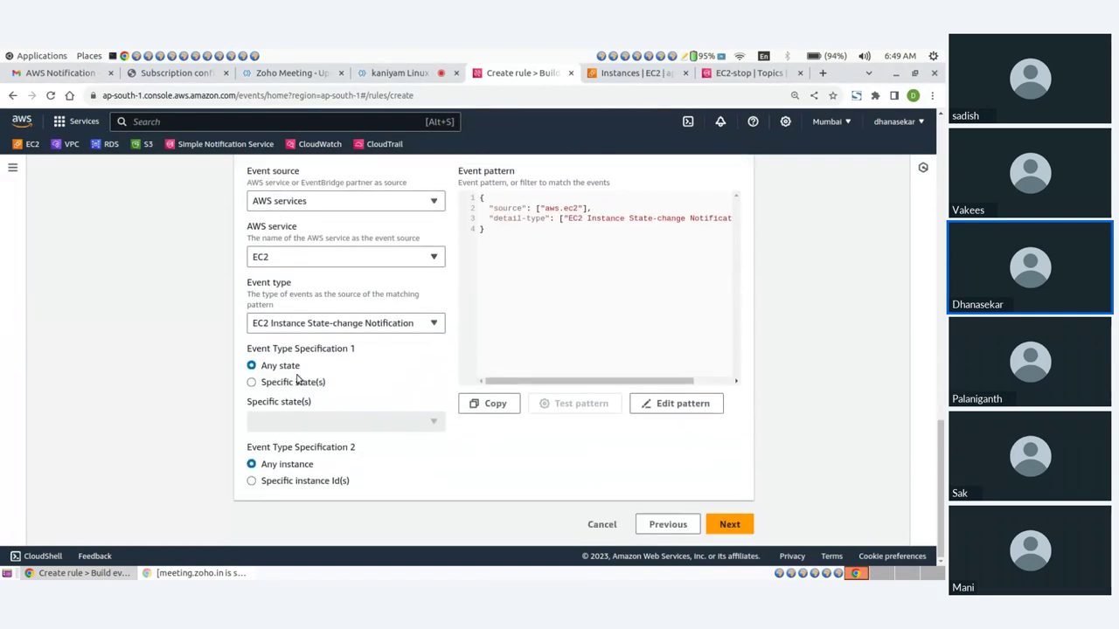
drag(288, 349, 333, 349)
click(252, 385)
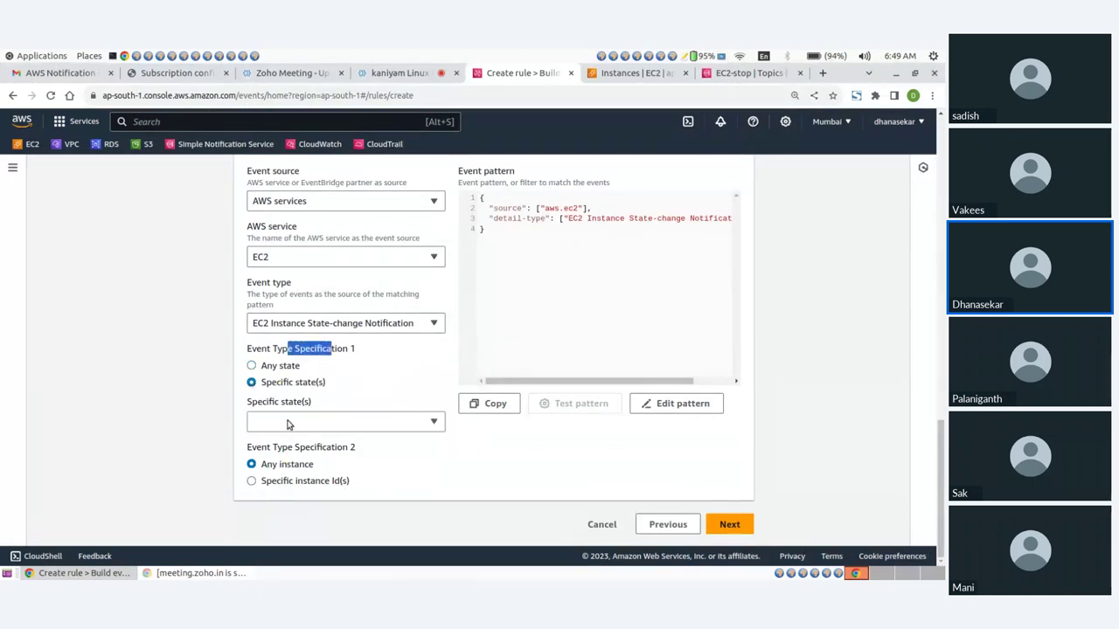
click(290, 424)
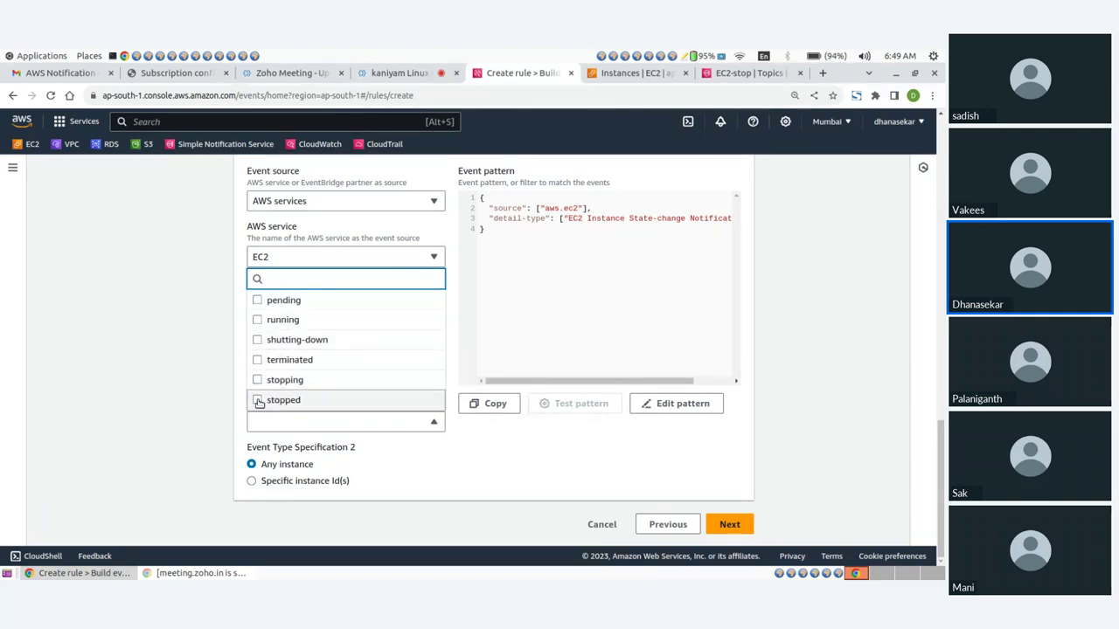
click(261, 401)
Restrict the rule to specific instance IDs and paste in webserver1's instance ID
scroll(359, 449, down, 1)
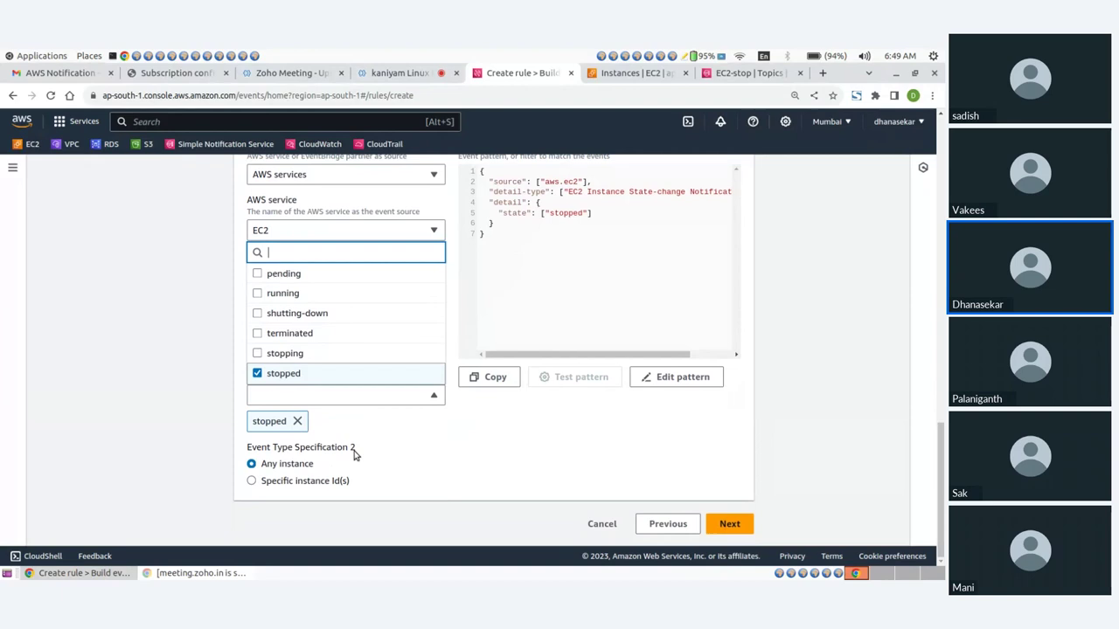
click(252, 482)
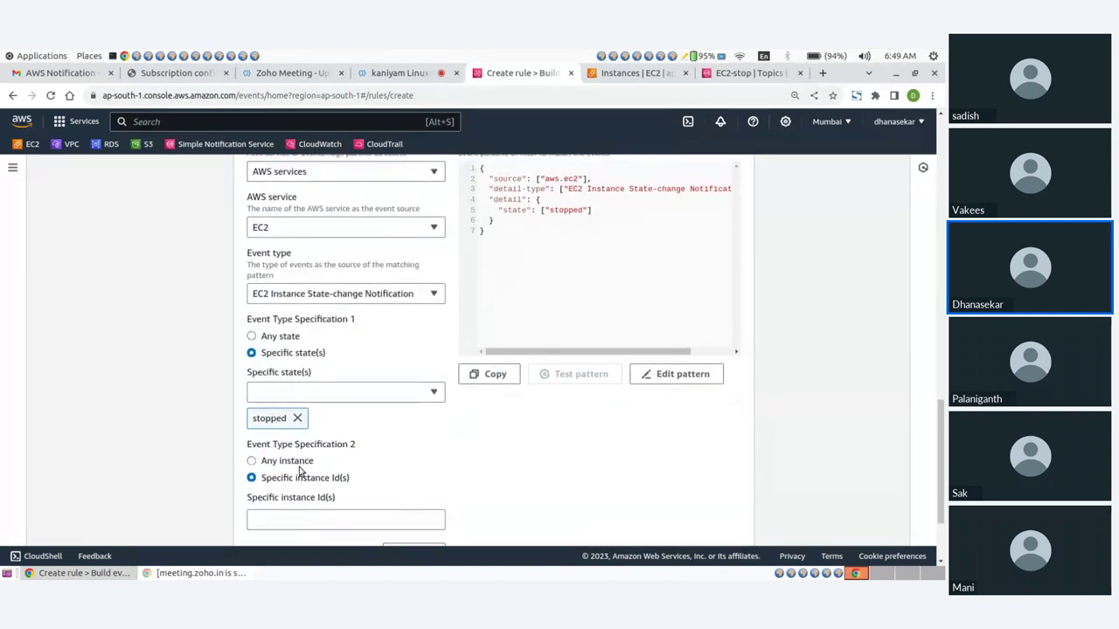
scroll(336, 448, down, 2)
click(338, 398)
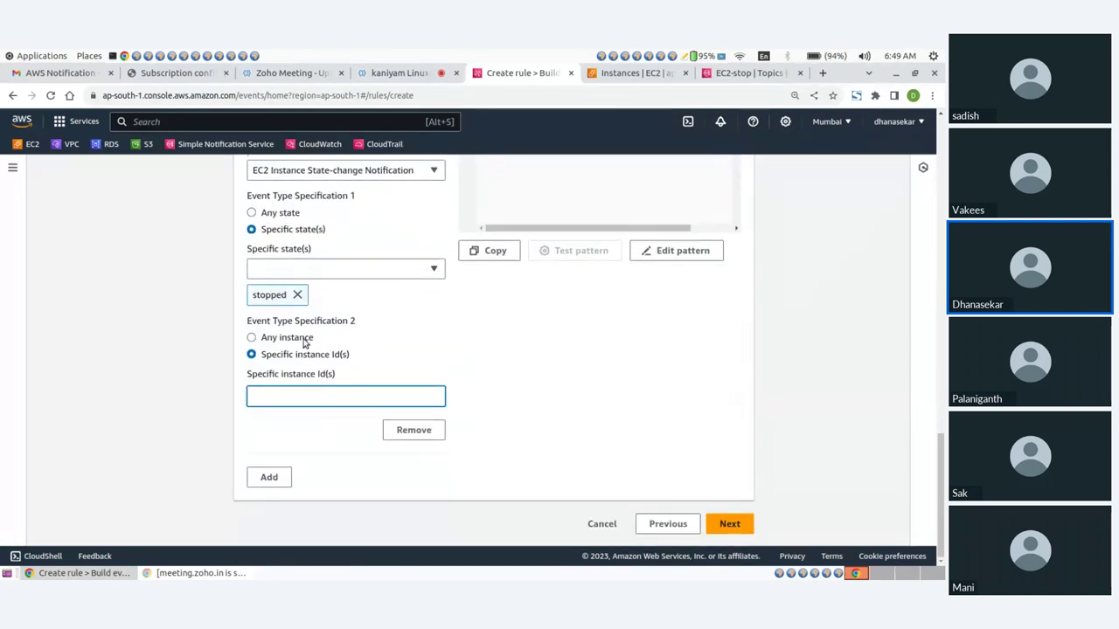
click(251, 337)
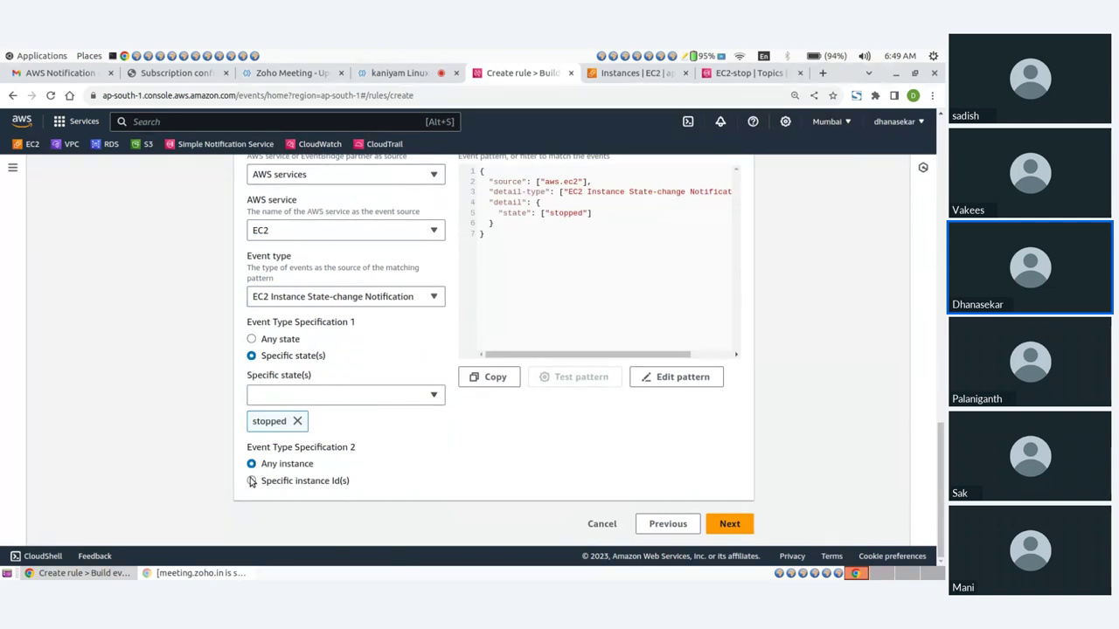
click(251, 482)
scroll(393, 434, down, 2)
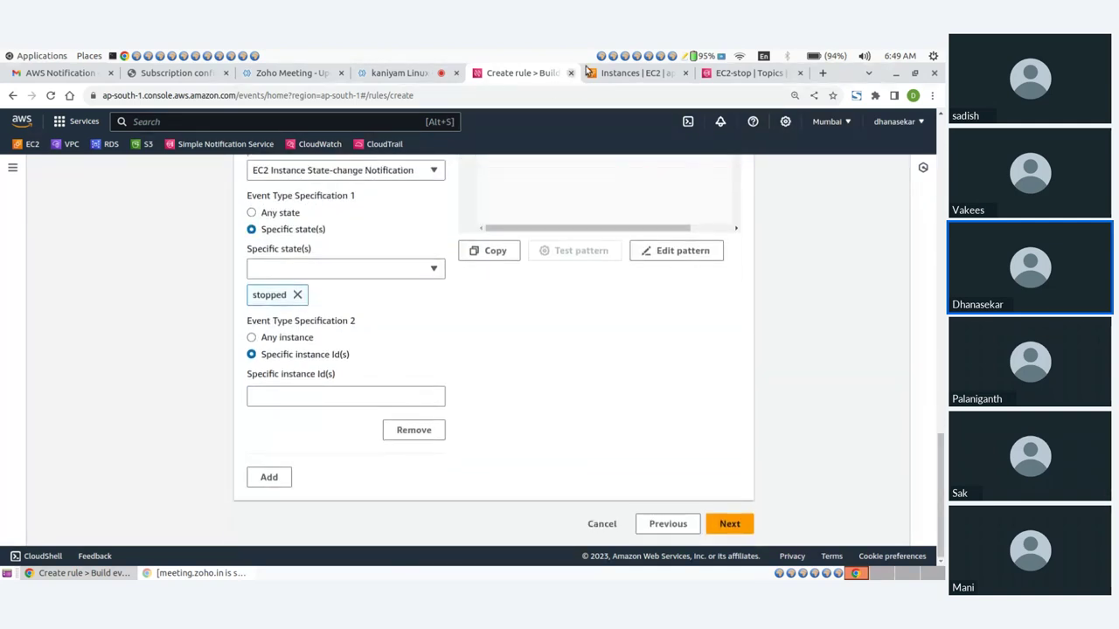
click(618, 74)
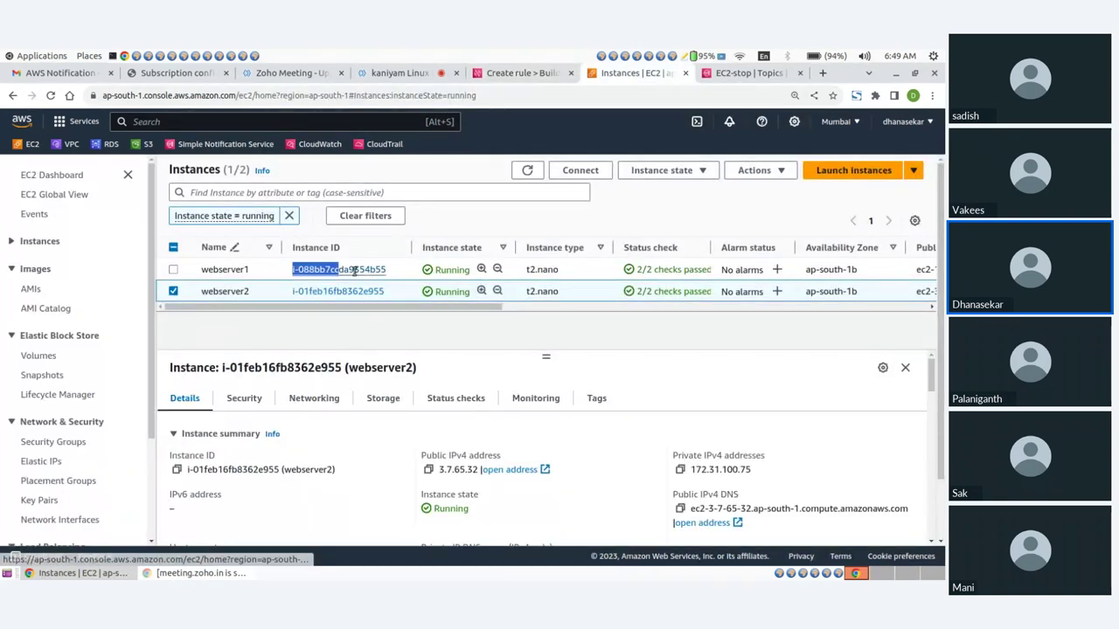
click(262, 267)
click(516, 73)
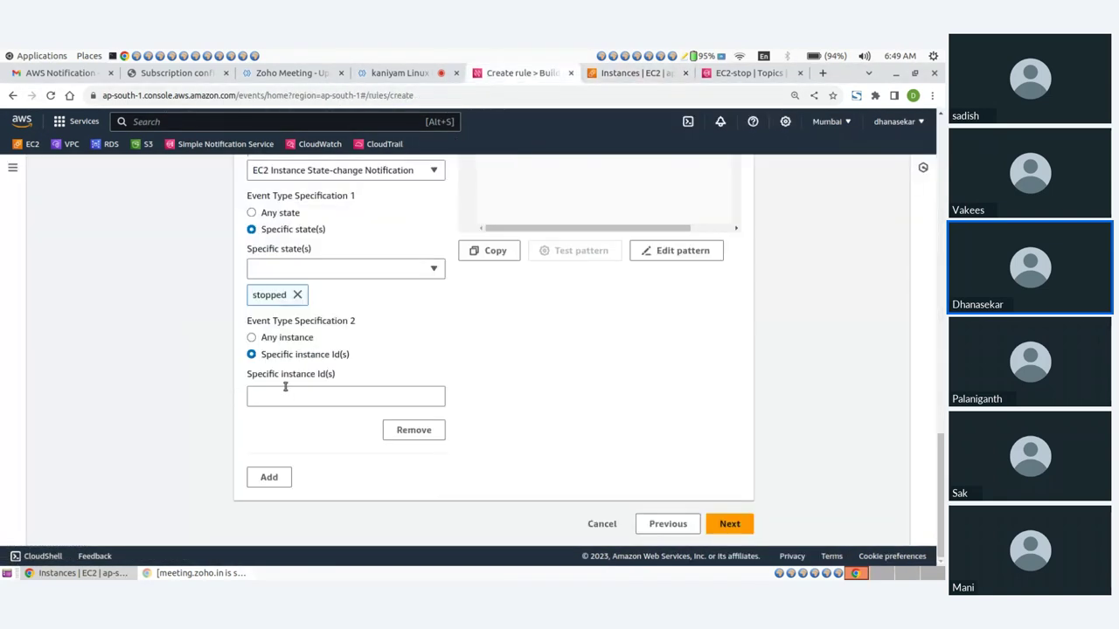
click(285, 396)
text(i-088bb7ccda9354b55)
Add webserver2's instance ID as a second entry and continue to target selection
click(273, 476)
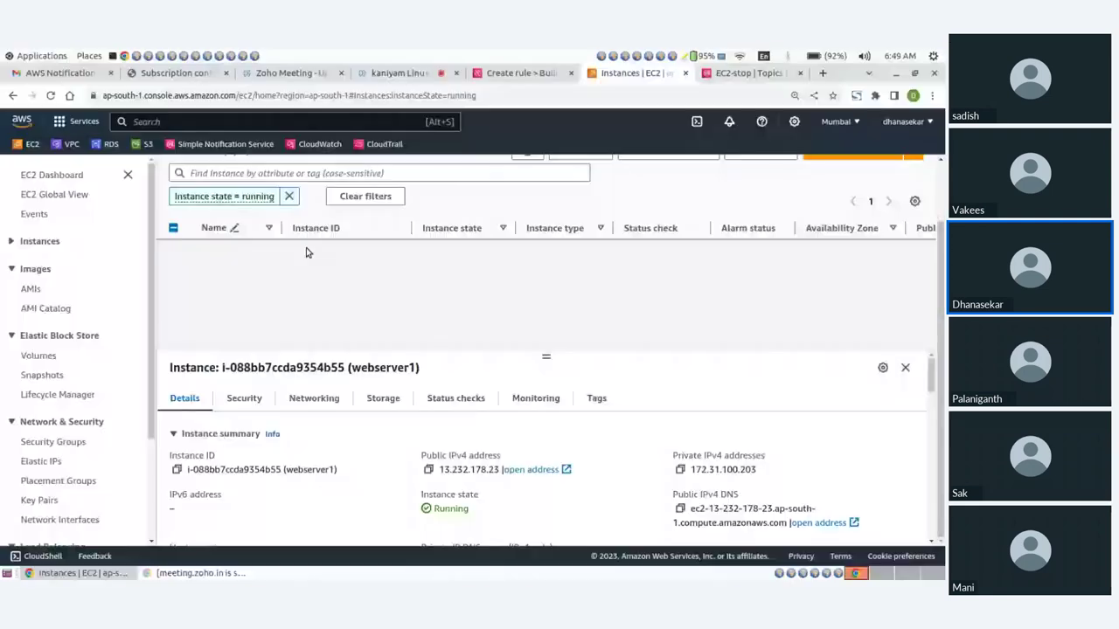
drag(293, 295, 387, 295)
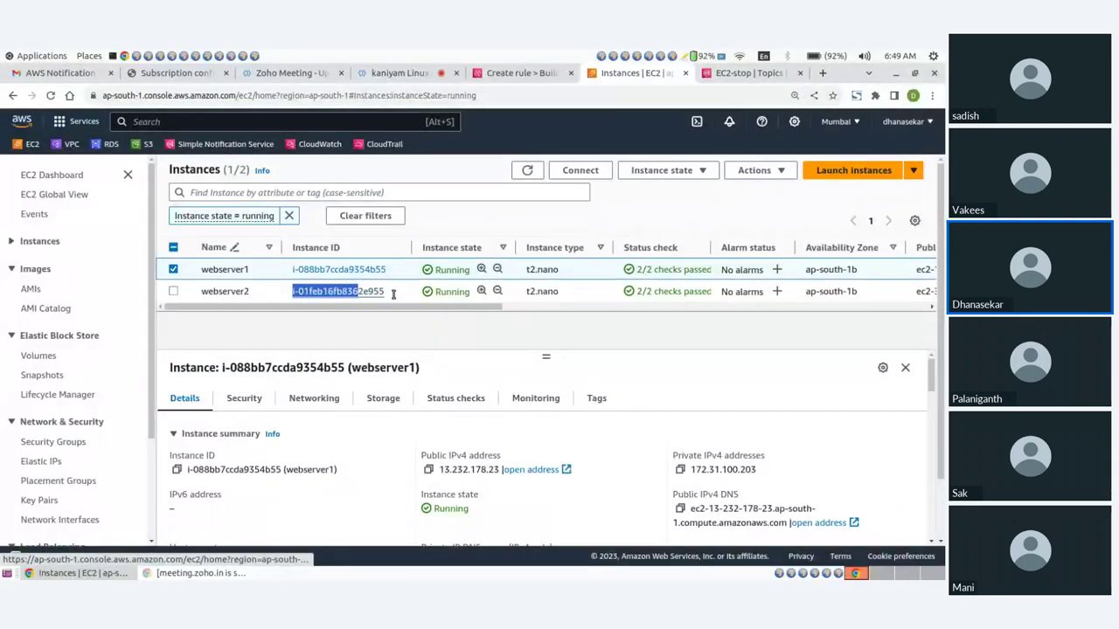
click(490, 77)
scroll(289, 387, down, 2)
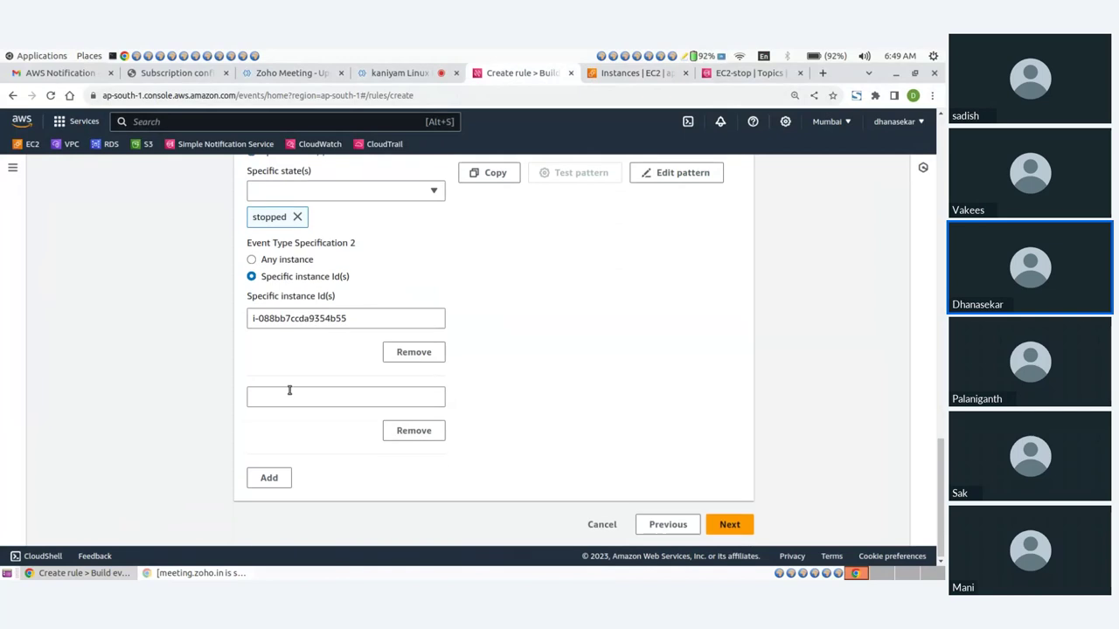
click(290, 395)
text(i-01feb16fb8362e955)
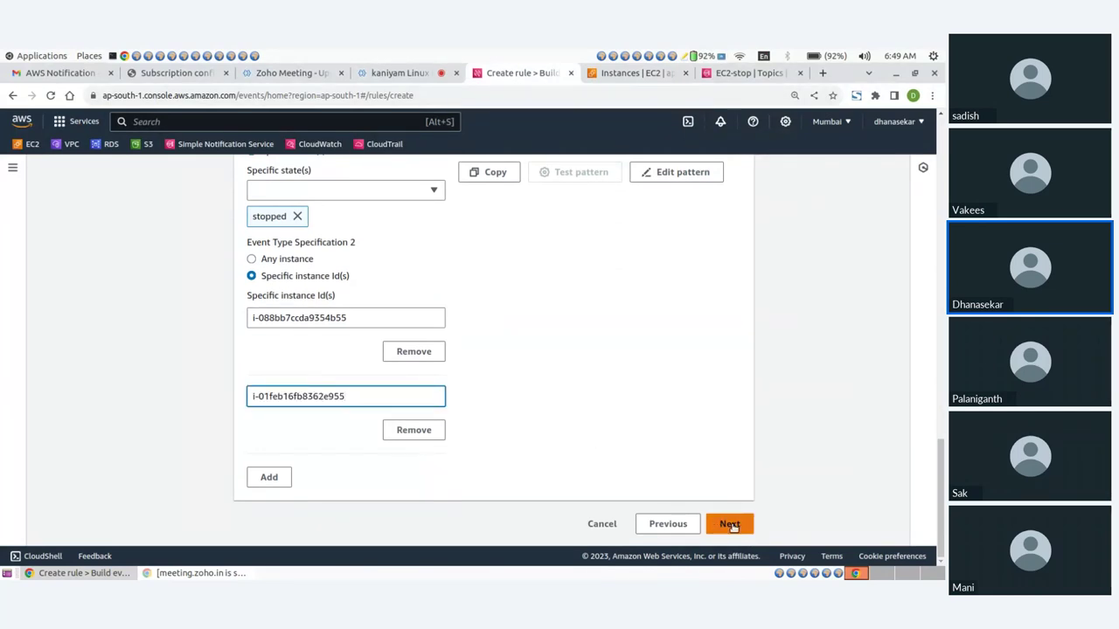
click(730, 525)
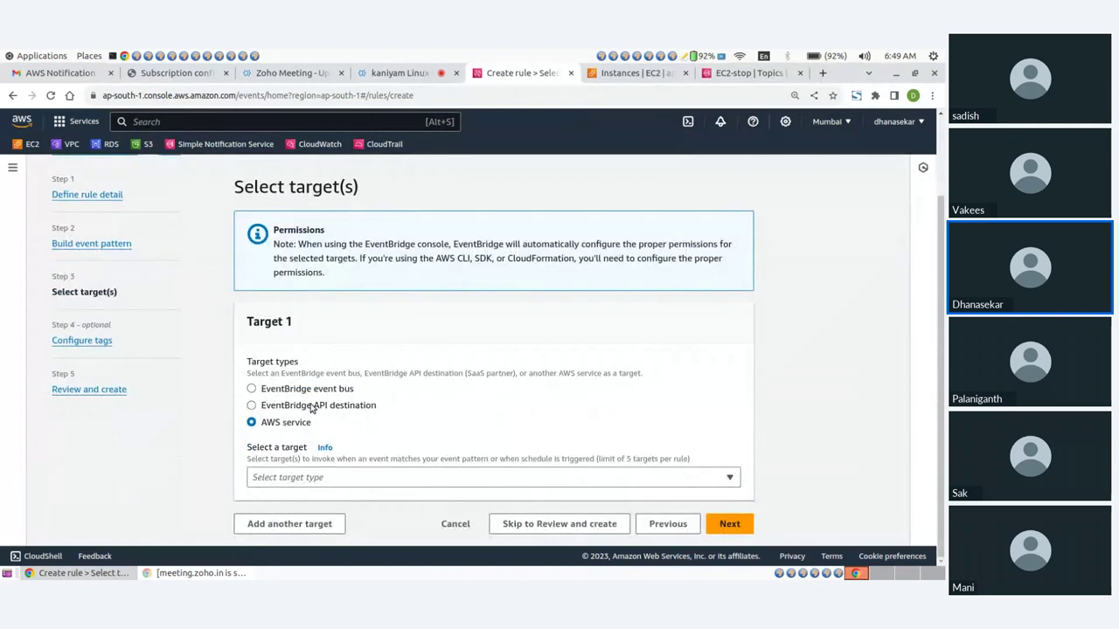
Set the rule's target to the SNS topic EC2-stop
click(287, 483)
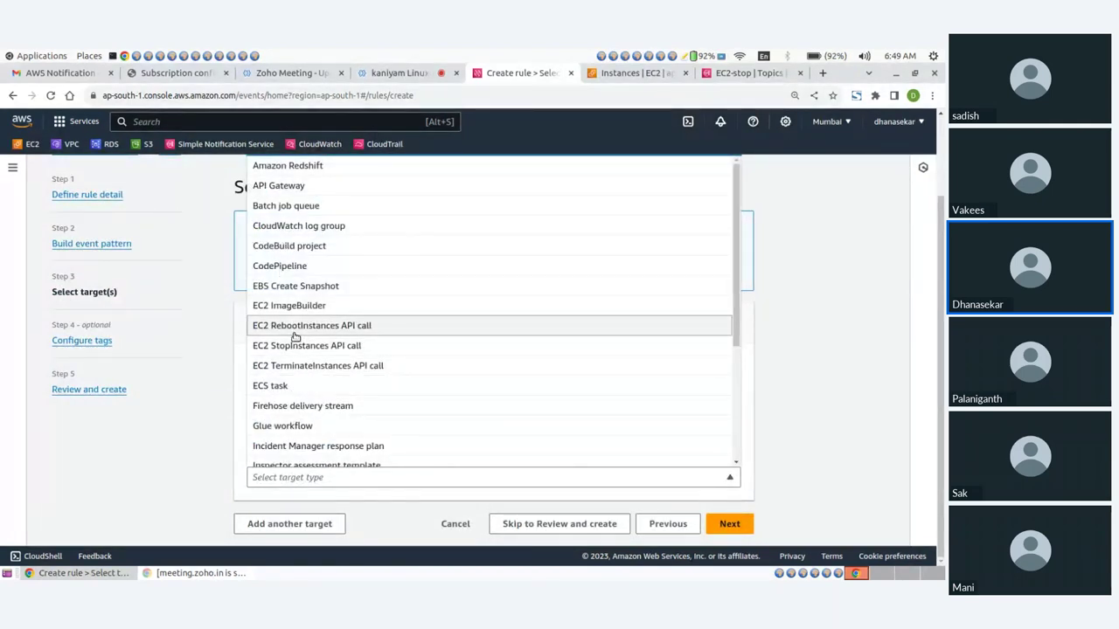
text(sns)
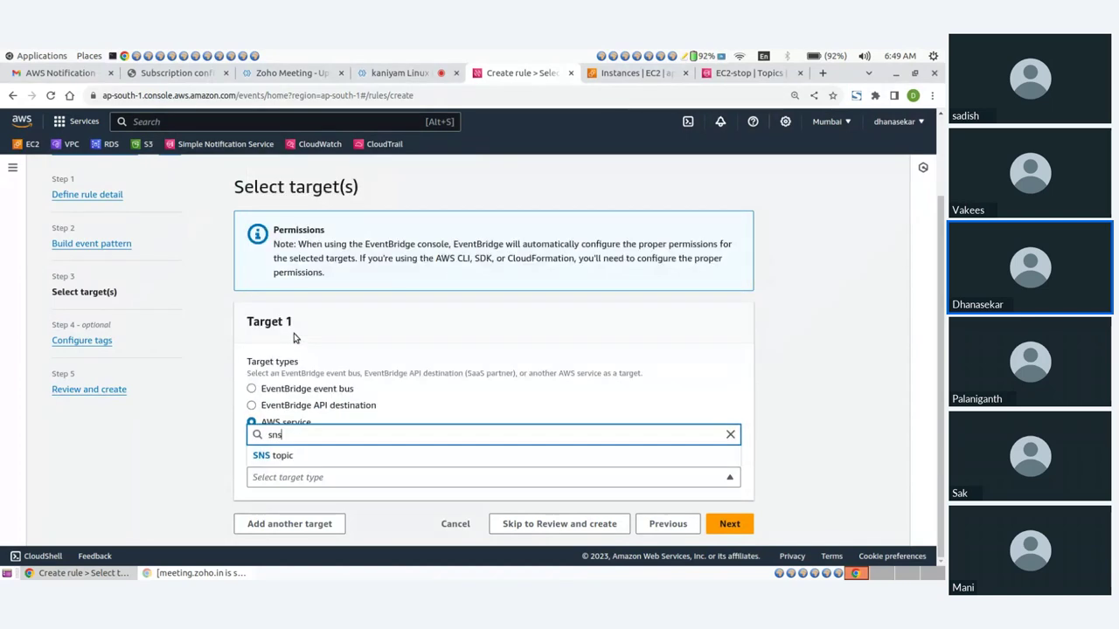
click(278, 455)
scroll(305, 441, down, 2)
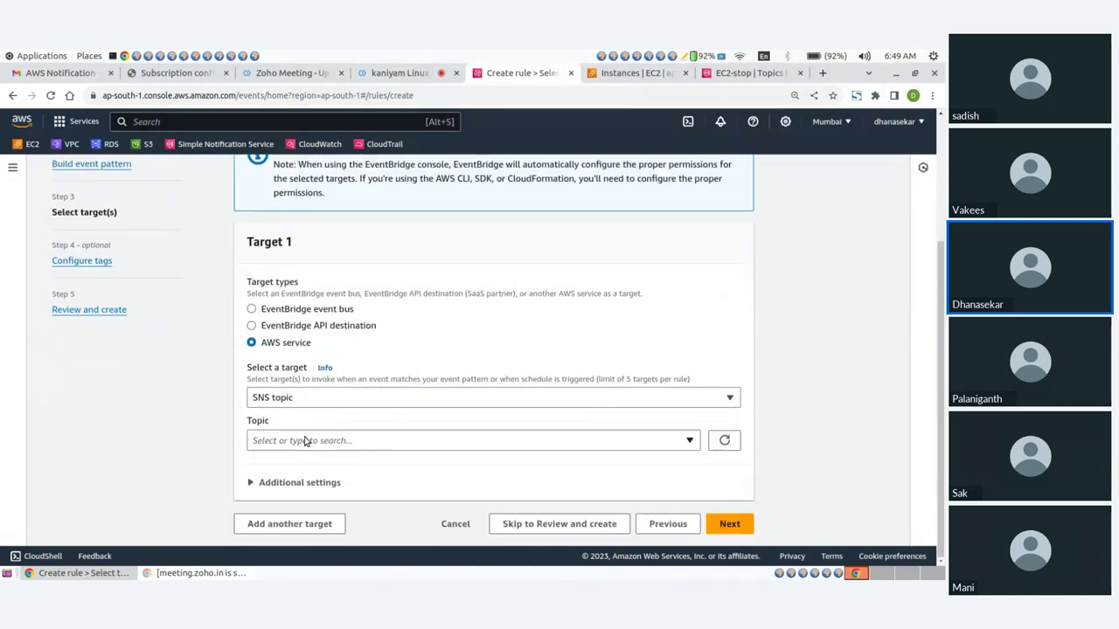
click(305, 440)
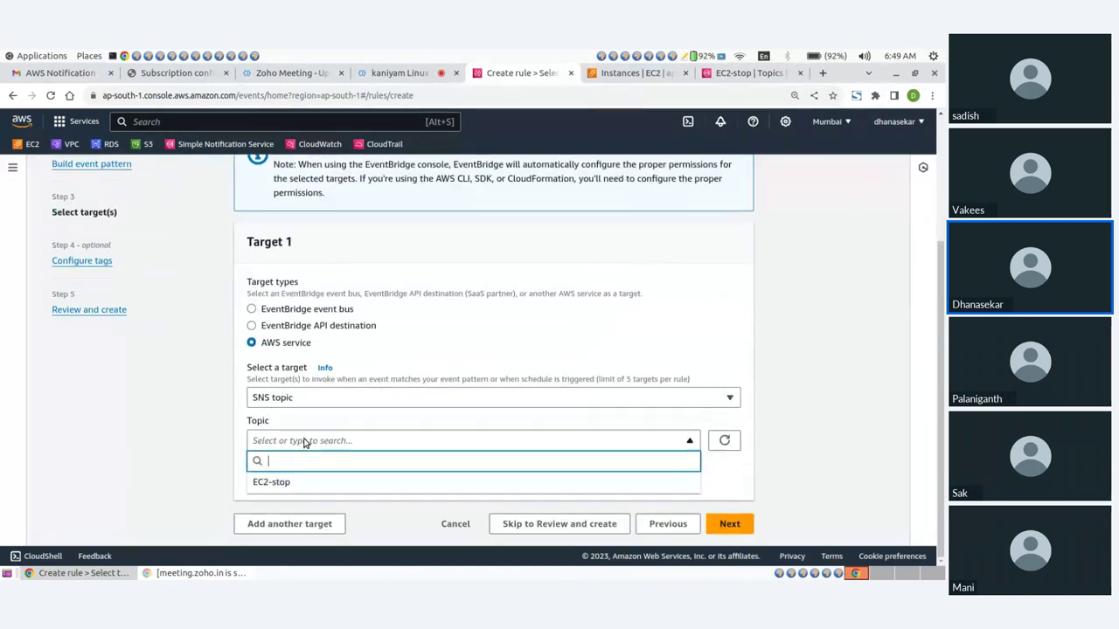
click(273, 484)
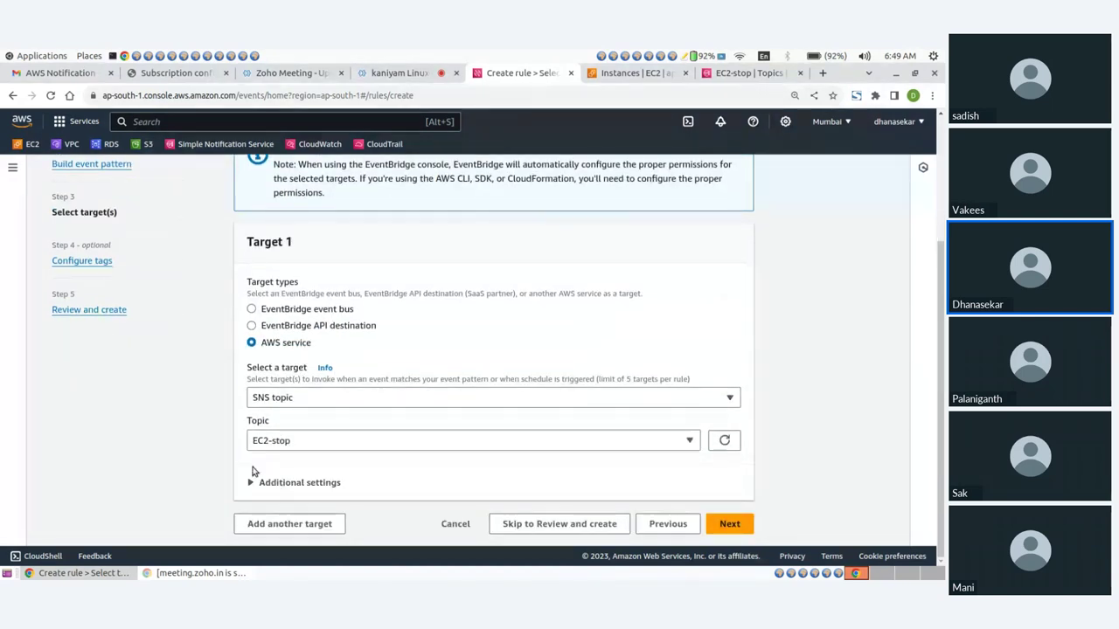
Skip the tags step, review the settings, and create the EC2 rule
click(730, 526)
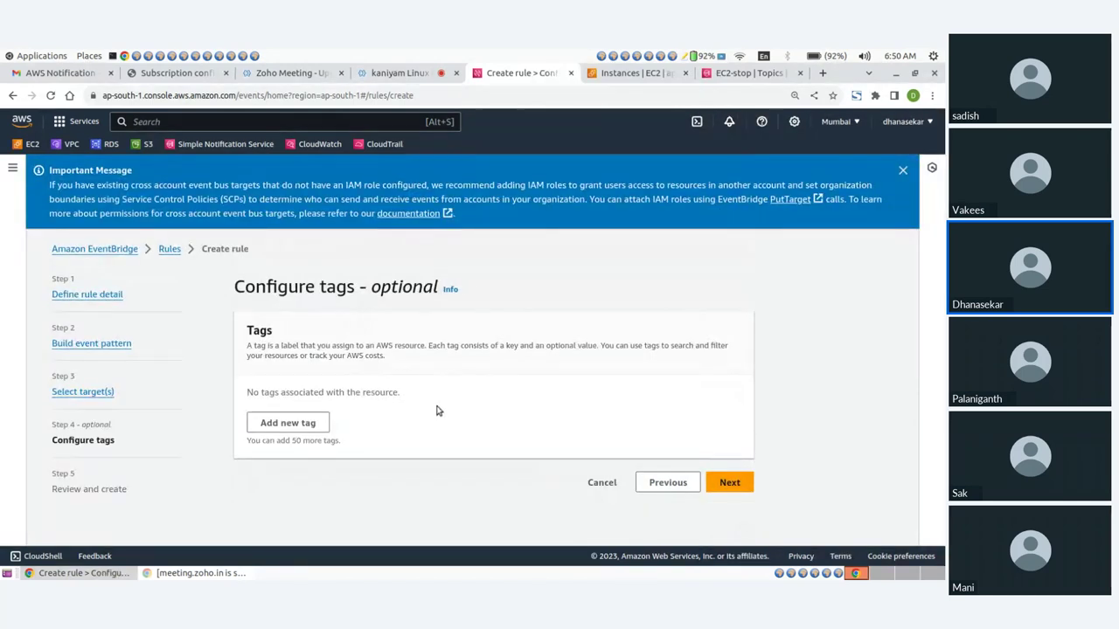
click(728, 483)
scroll(582, 425, down, 5)
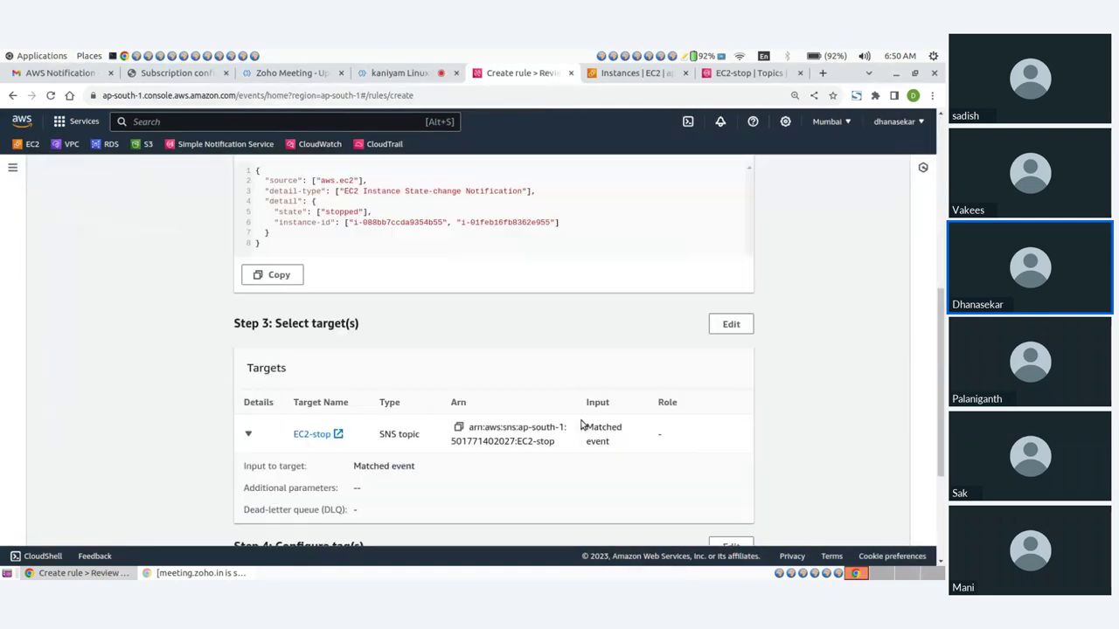
scroll(582, 425, down, 3)
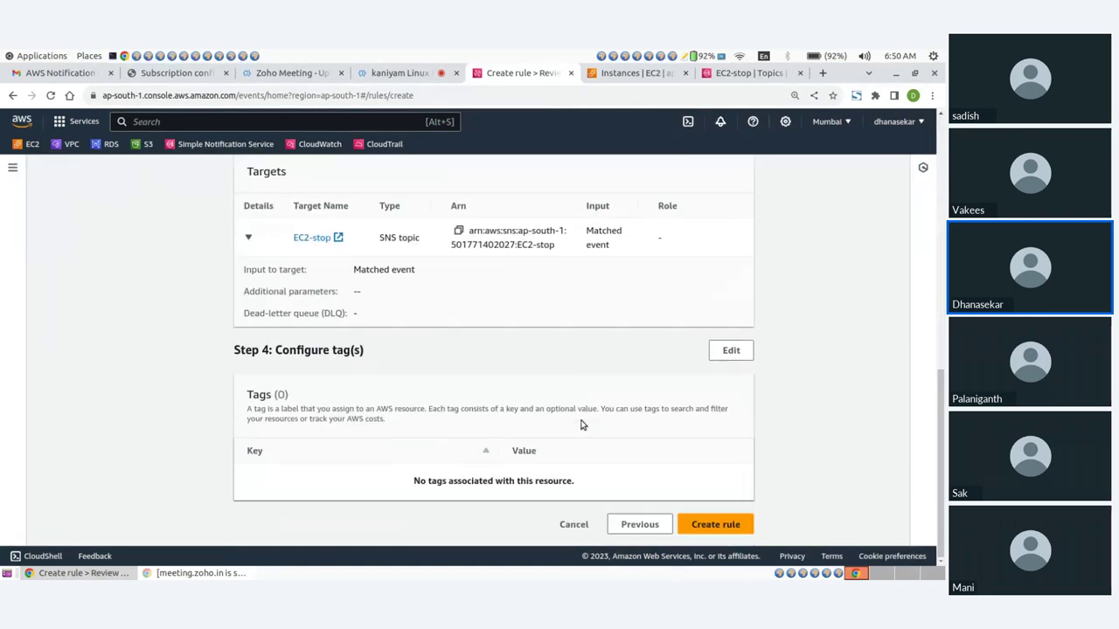
click(715, 525)
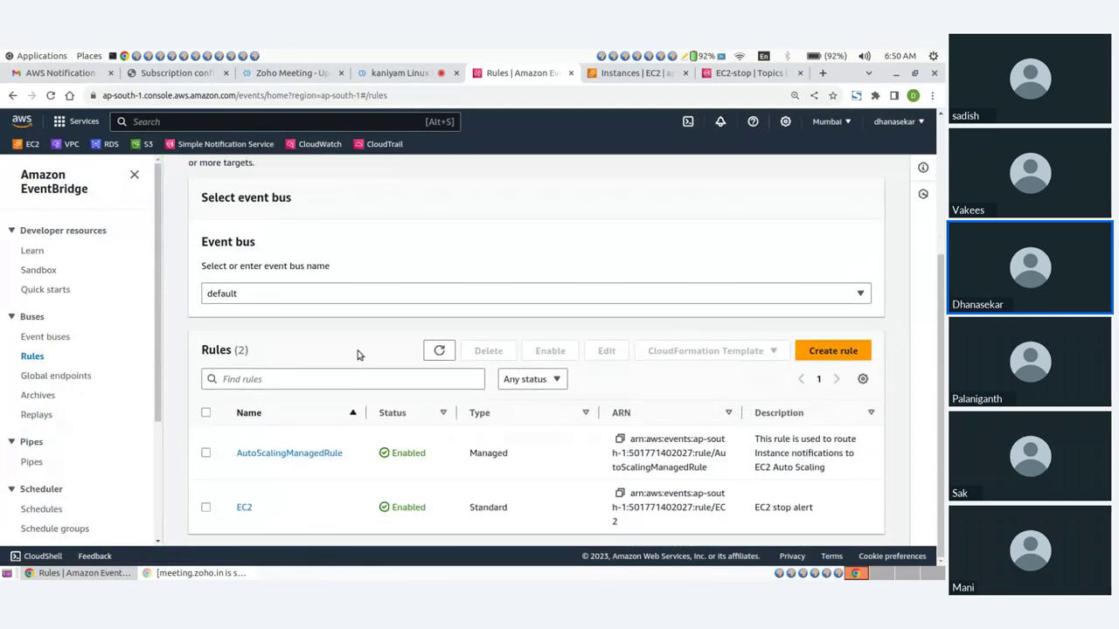
Select webserver1 and webserver2 in EC2 Instances and stop both instances
click(637, 72)
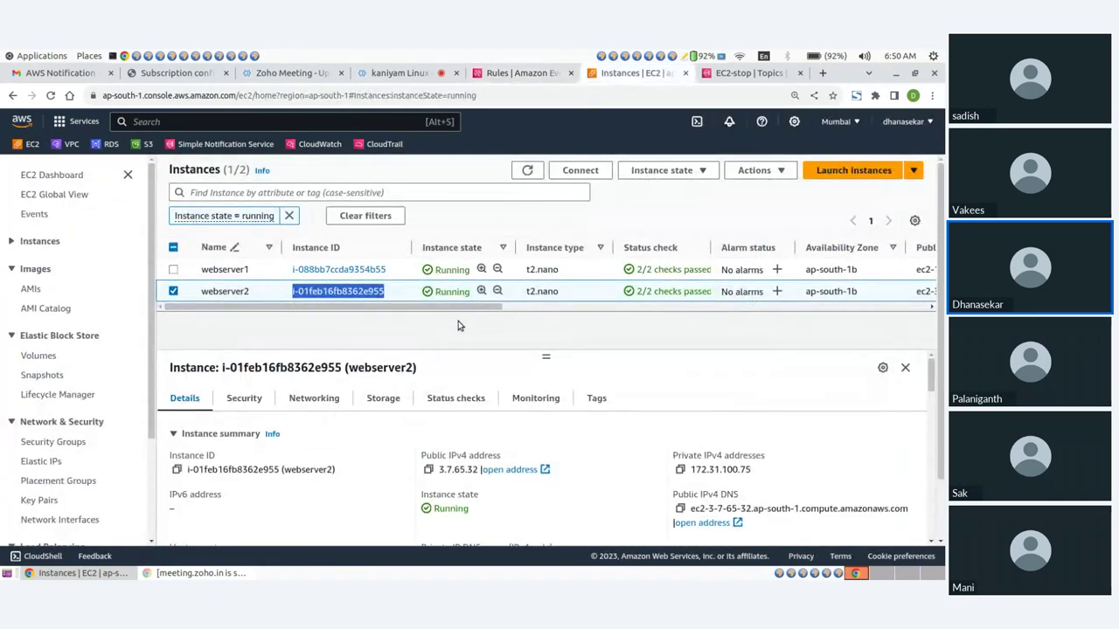
click(458, 321)
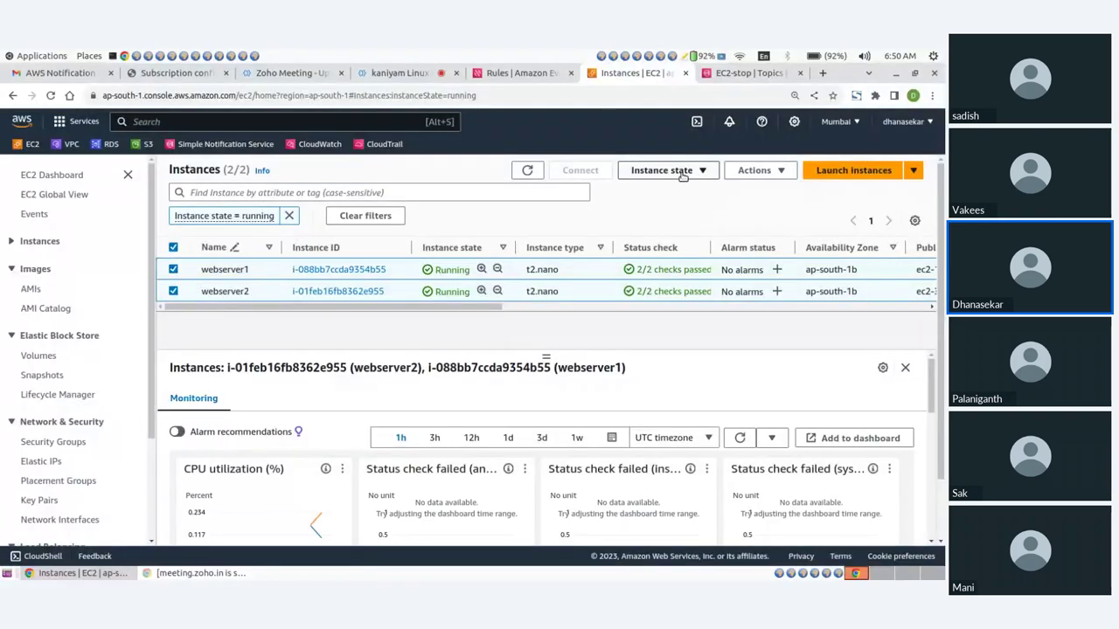
click(665, 171)
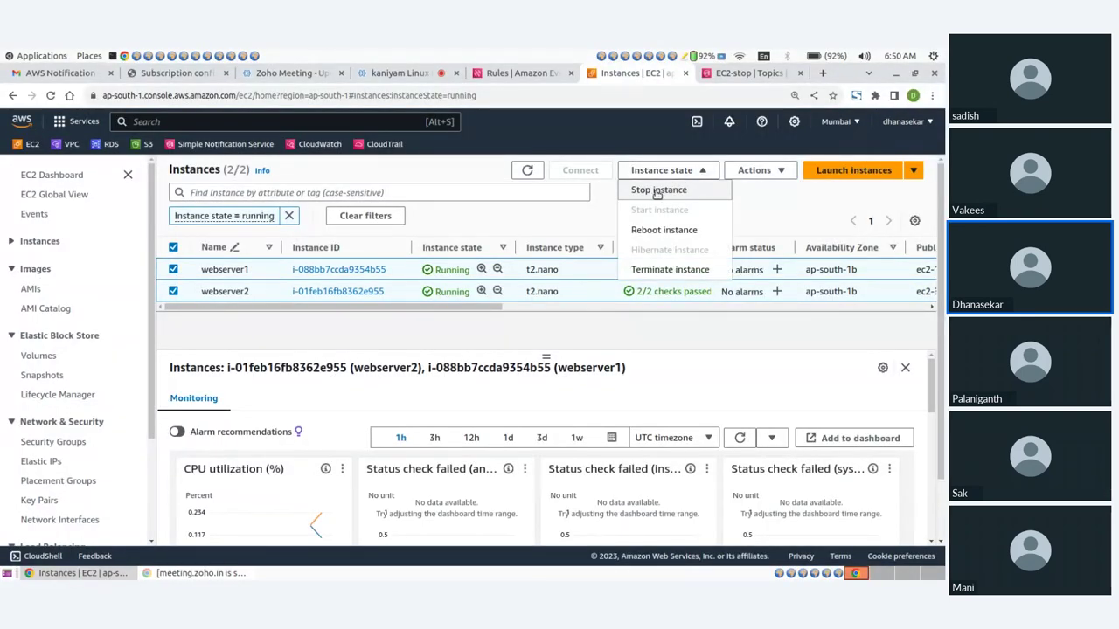
click(657, 191)
click(709, 414)
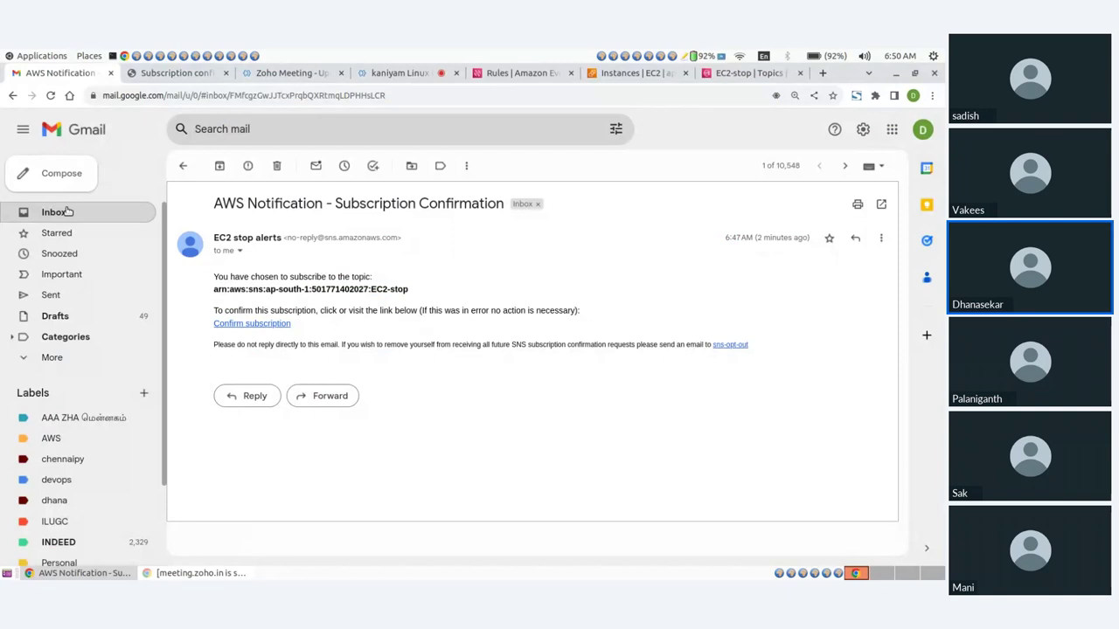
click(68, 211)
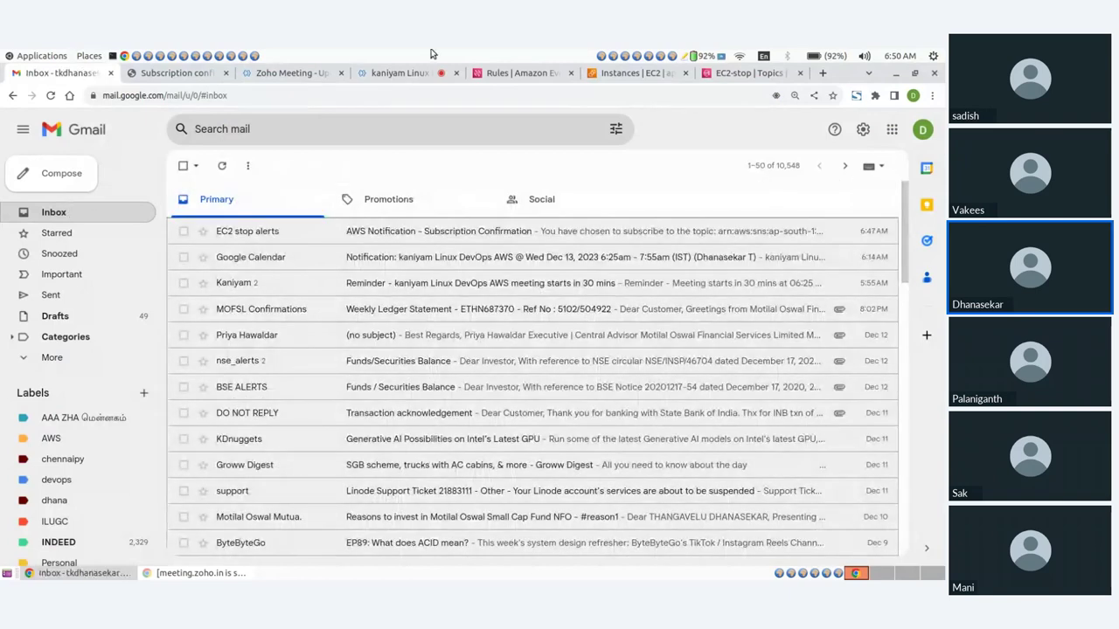
Check both webservers are stopping, then open CloudTrail in a new tab and launch CloudWatch
click(522, 72)
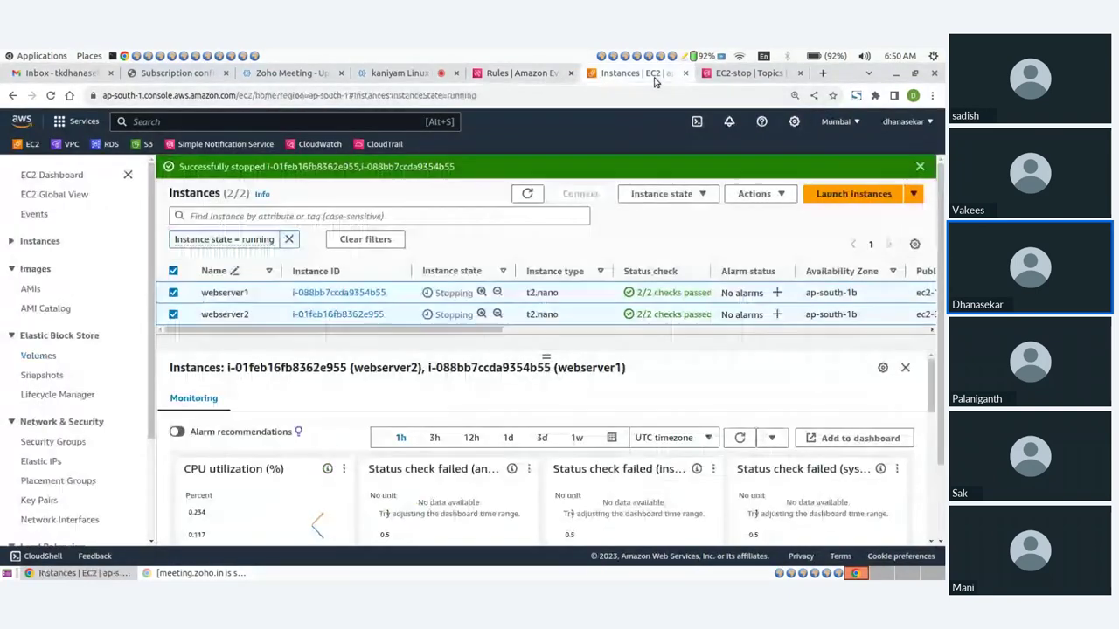
click(654, 74)
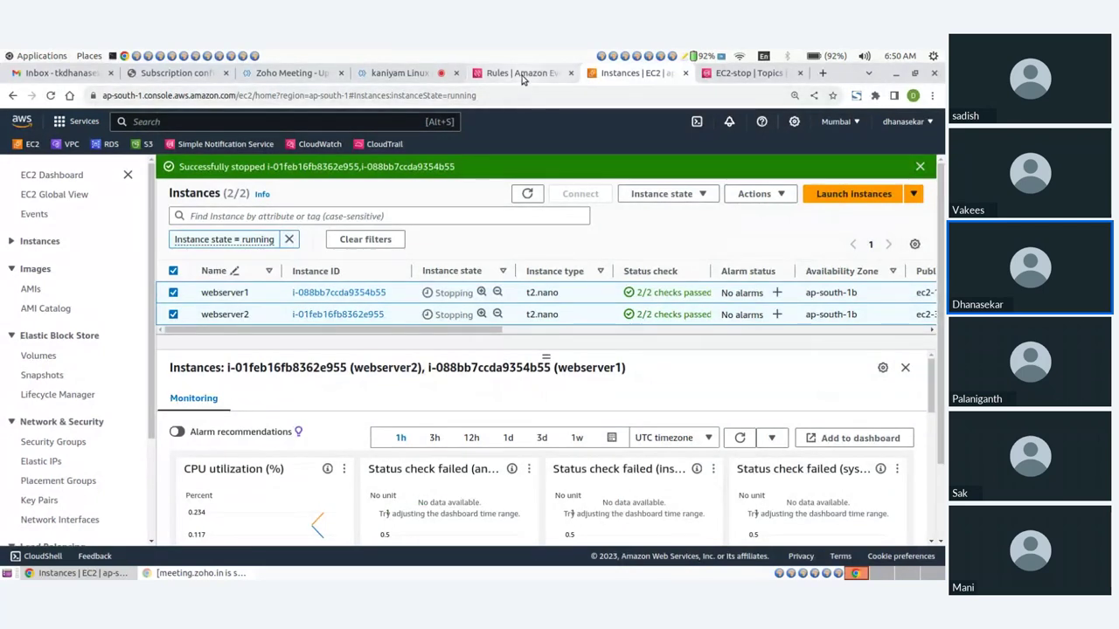
mouse_move(523, 80)
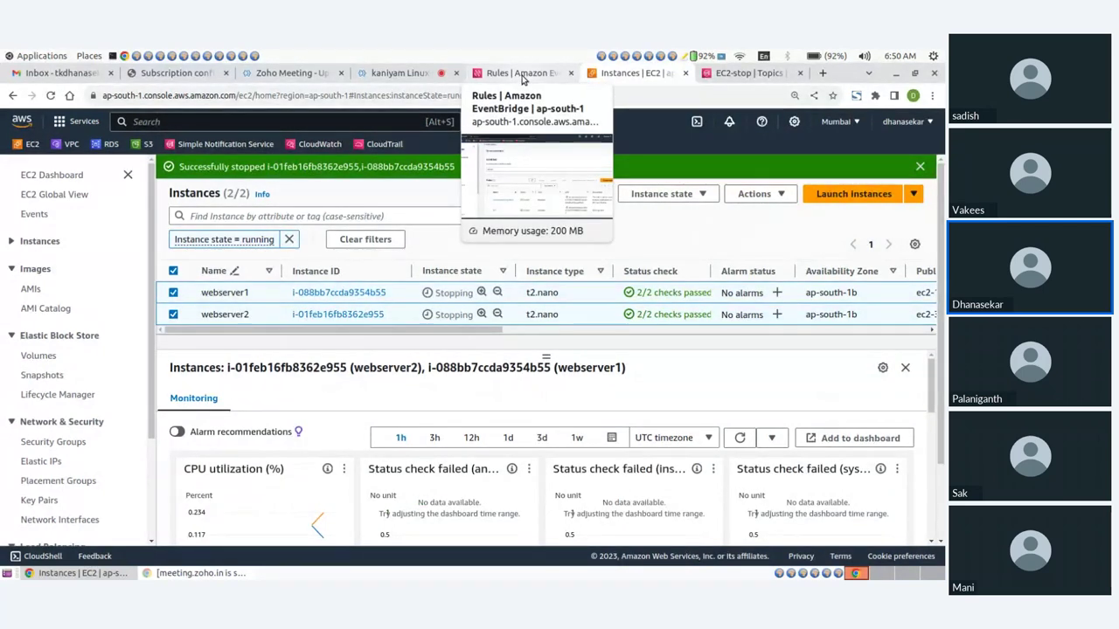
middle_click(385, 145)
click(635, 75)
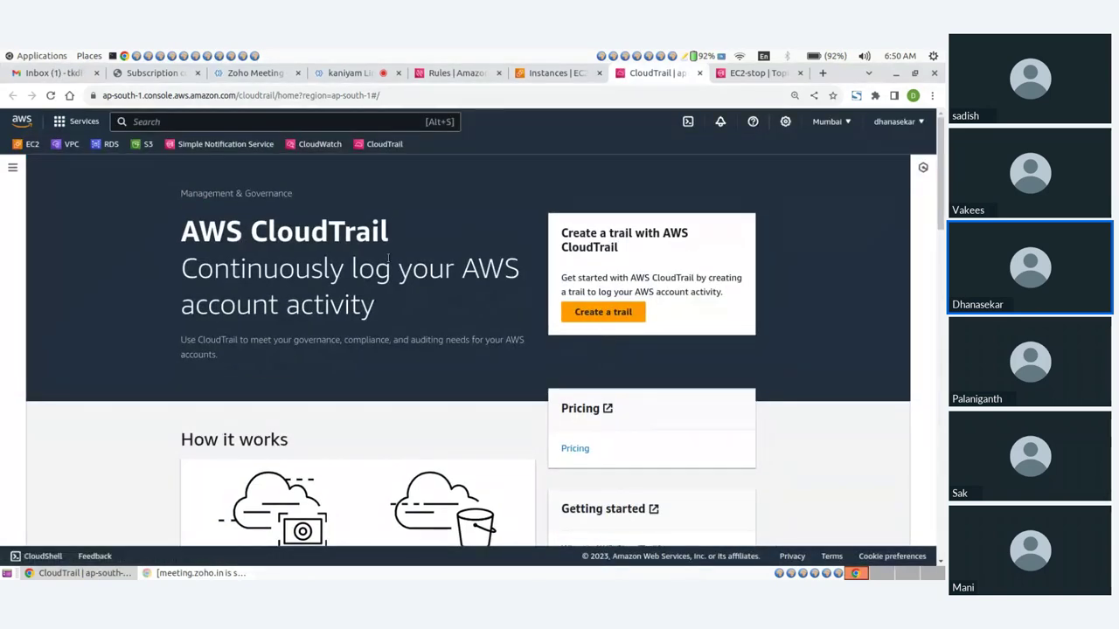
click(610, 320)
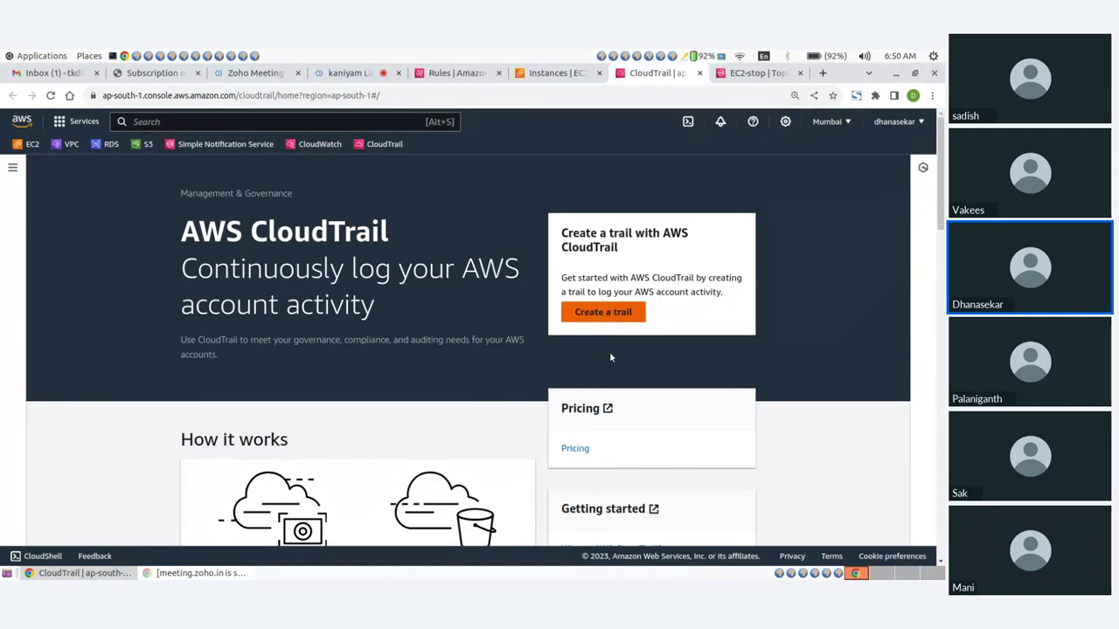
click(317, 144)
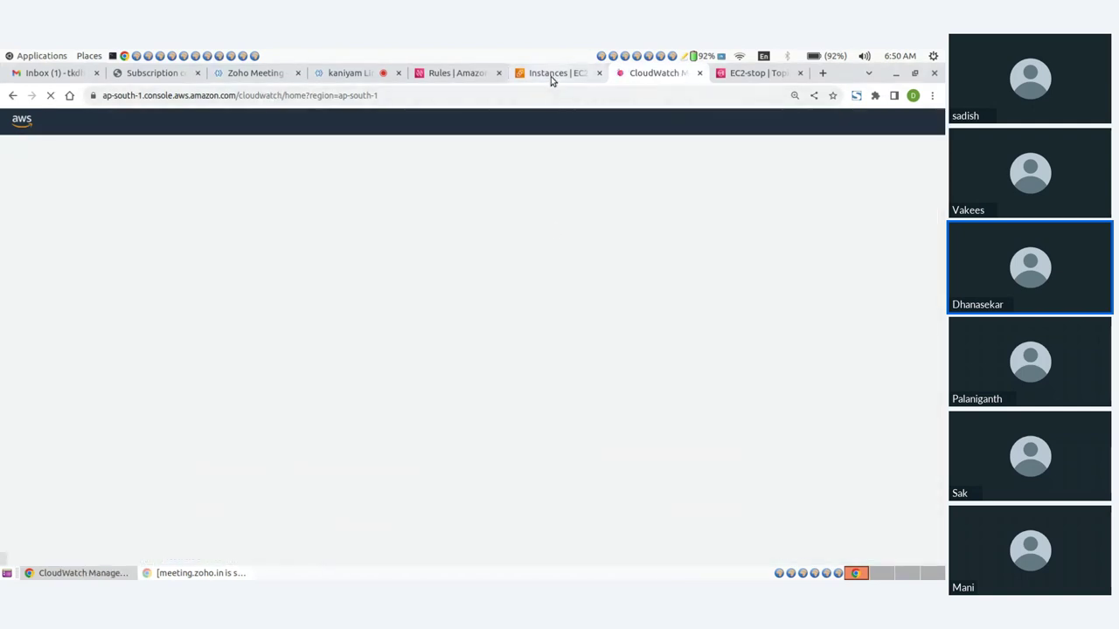
click(551, 76)
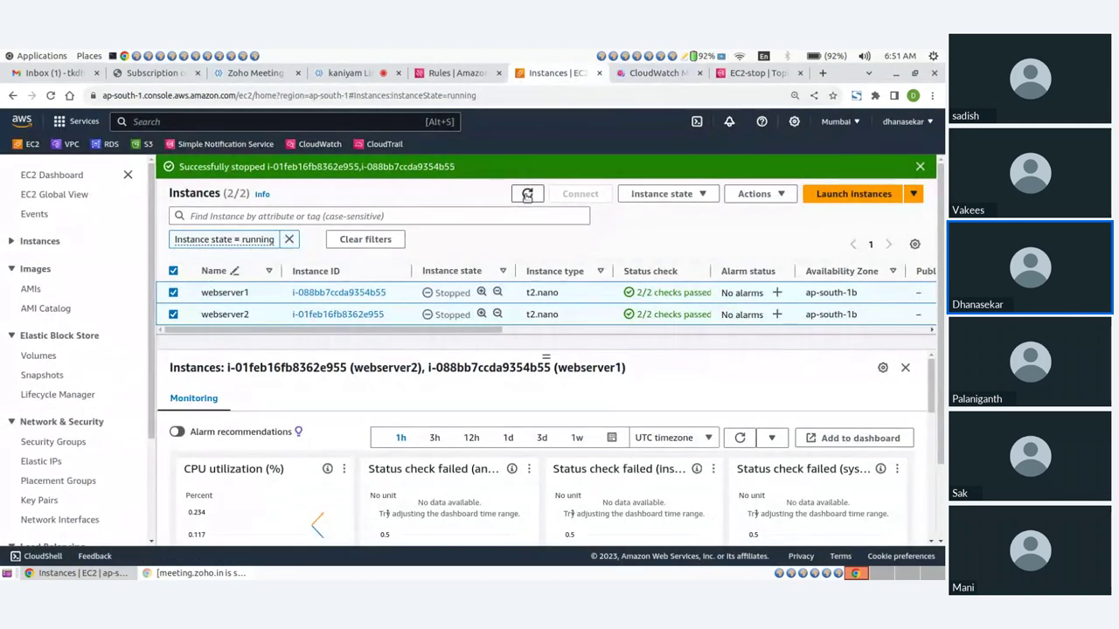
Refresh the EC2 instances list, then open the CPUUtilization dashboard from CloudWatch Dashboards
click(527, 195)
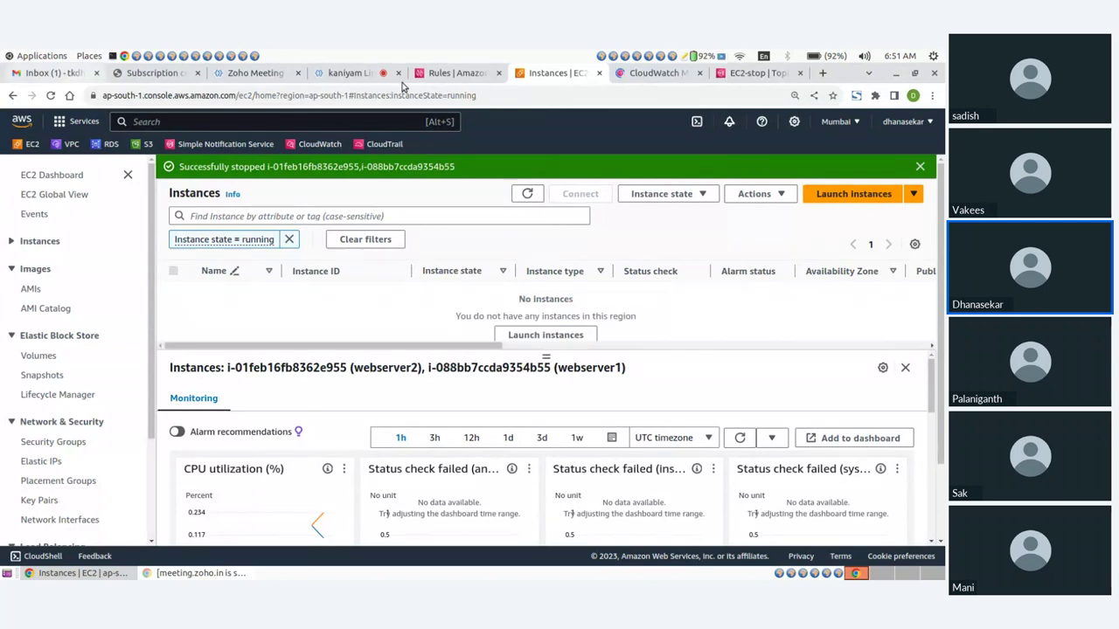
click(651, 73)
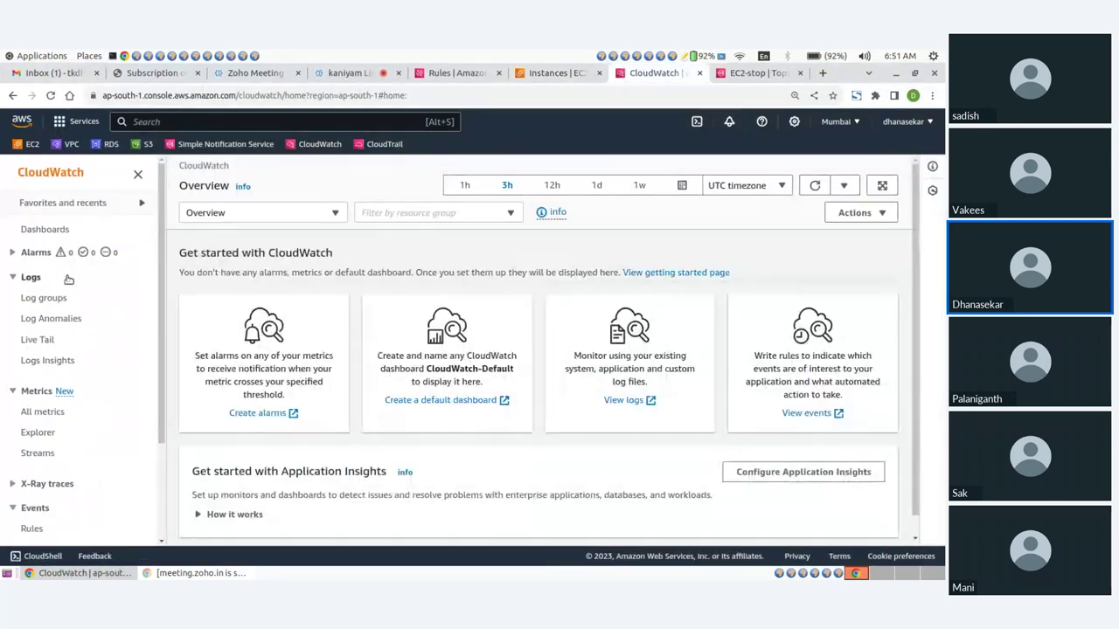
click(48, 230)
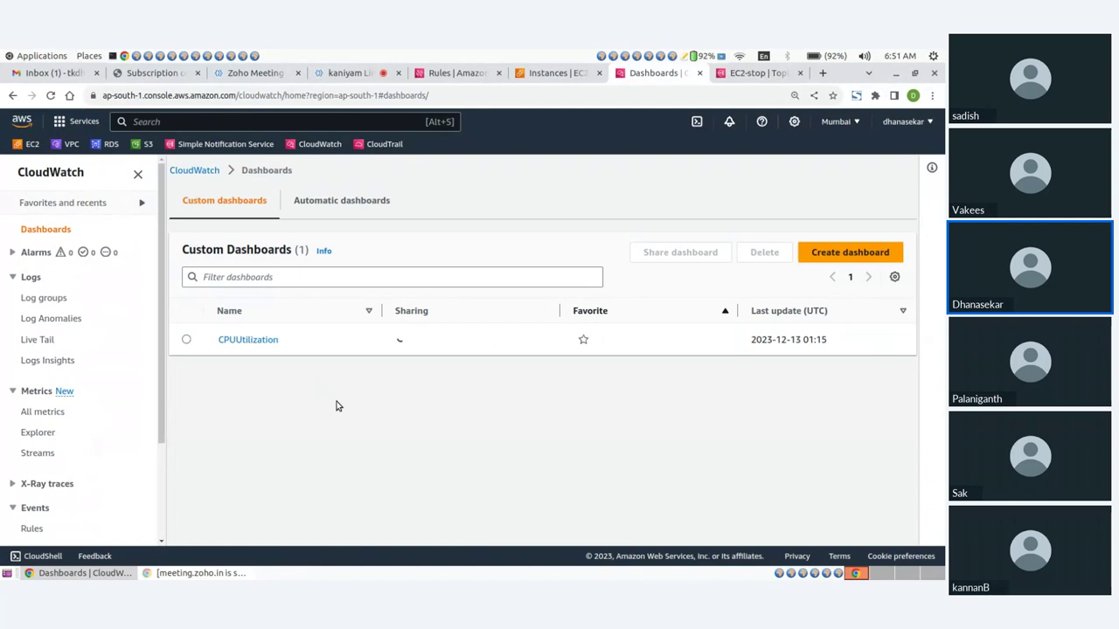
click(258, 342)
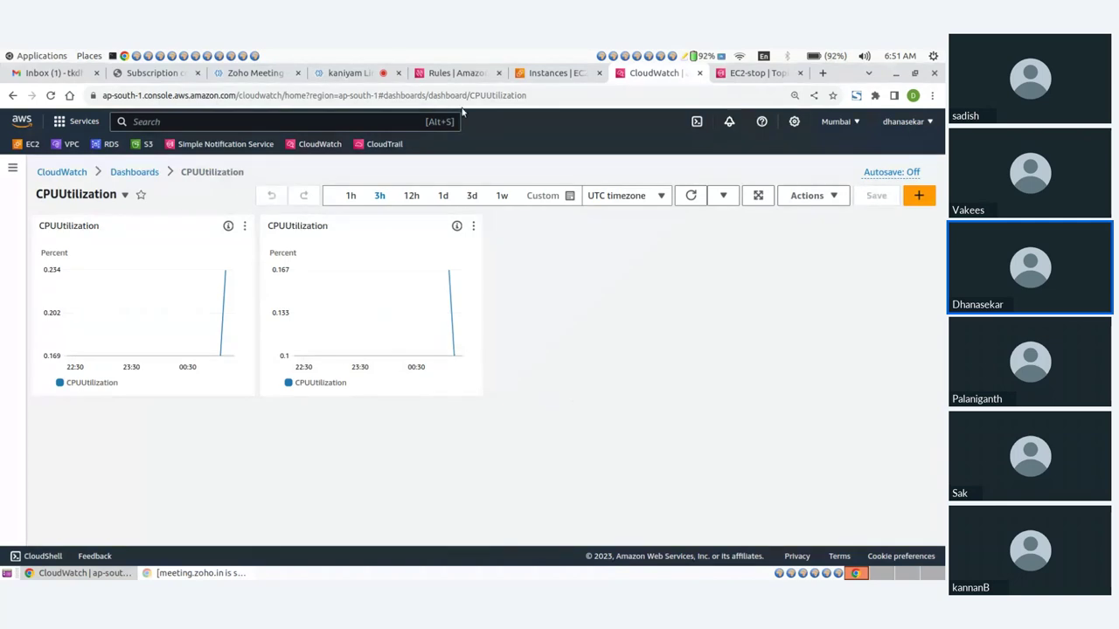
Open the AWS Notification Message email and highlight the 'stopped' state in each alert
click(61, 73)
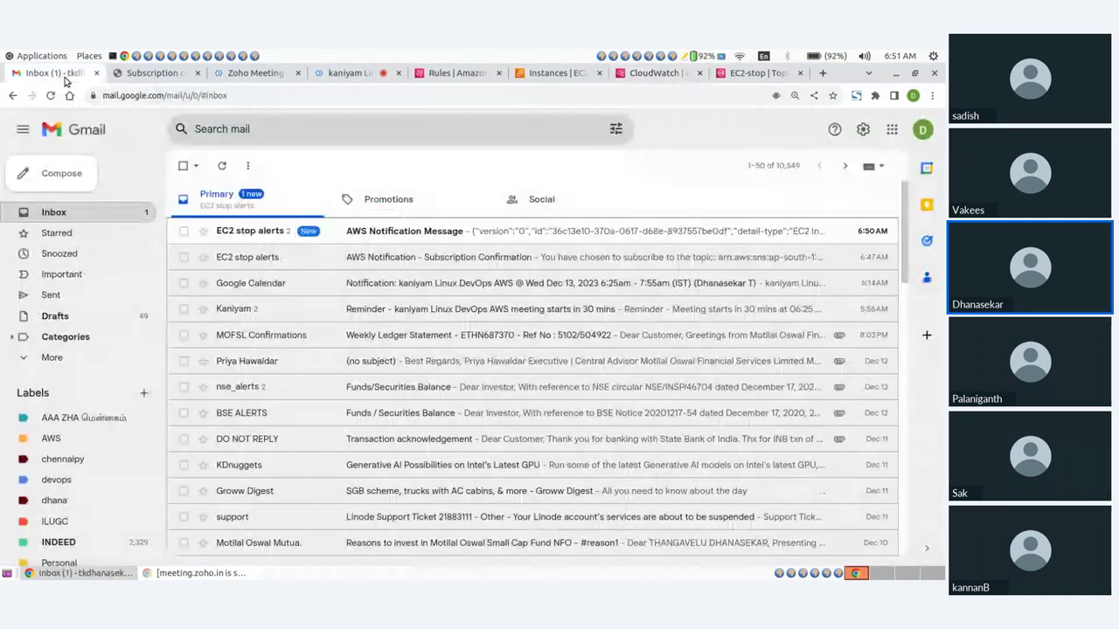
click(433, 232)
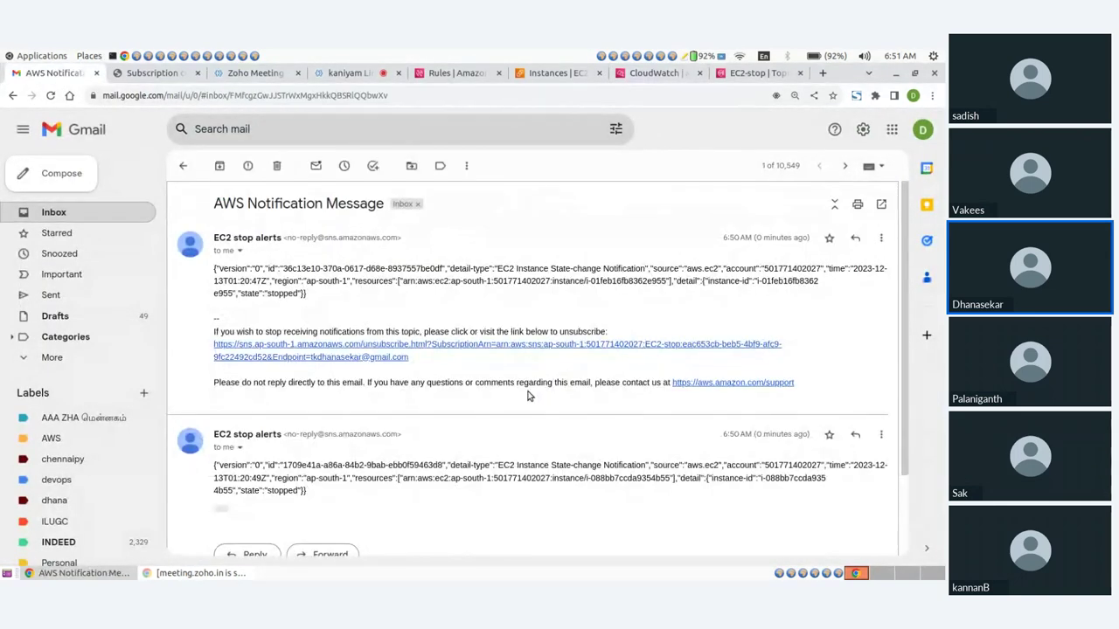
scroll(527, 396, down, 2)
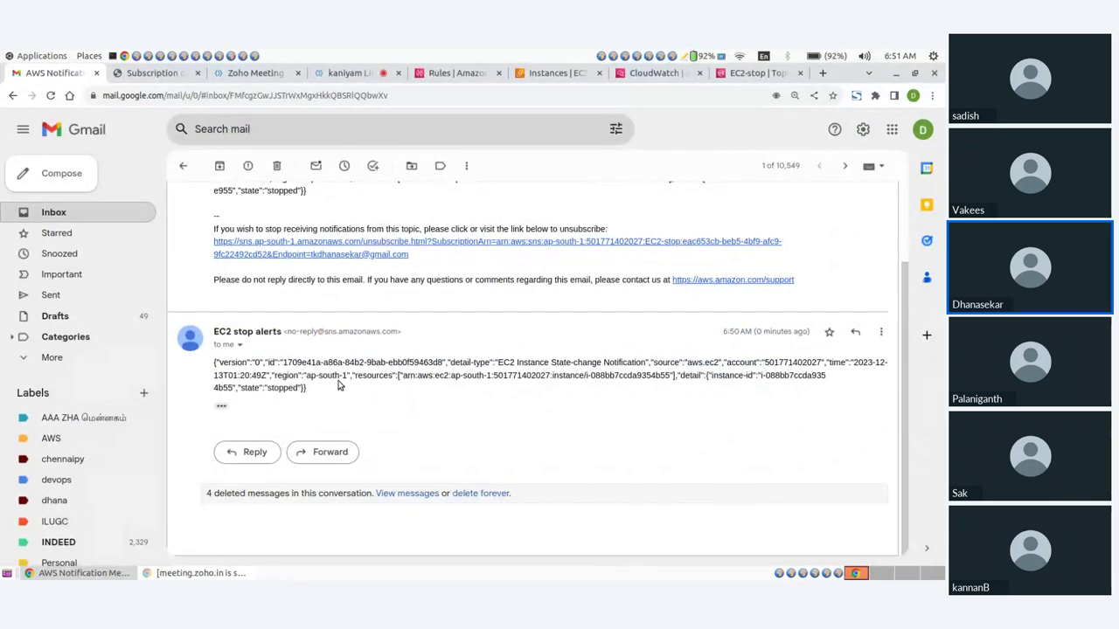
drag(250, 376, 308, 389)
click(266, 397)
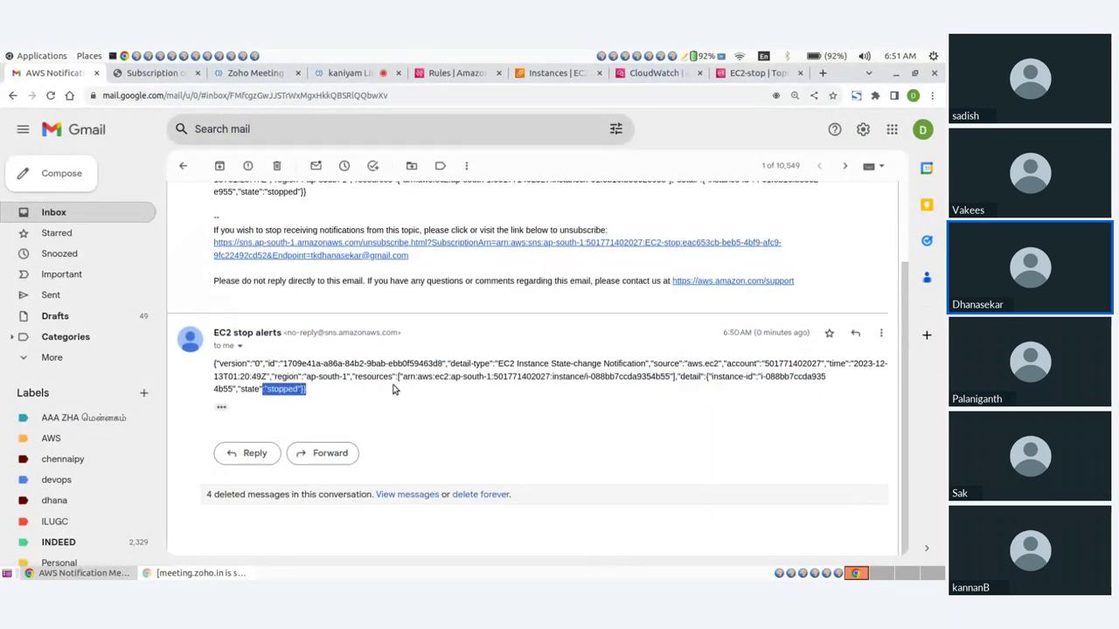
scroll(394, 389, up, 2)
drag(264, 295, 307, 298)
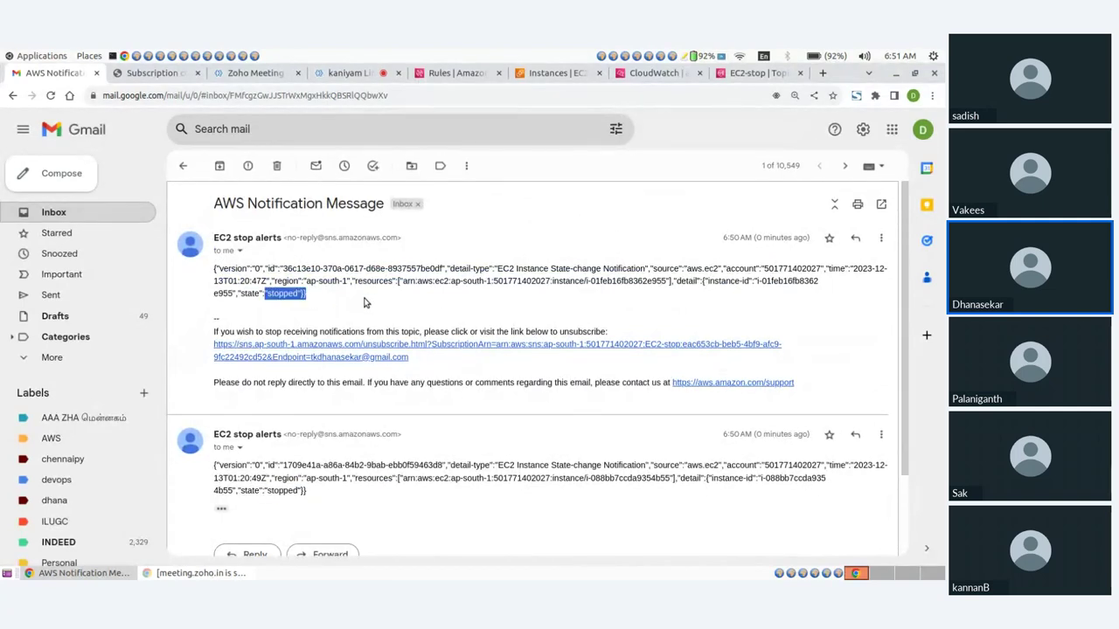
click(366, 303)
click(552, 76)
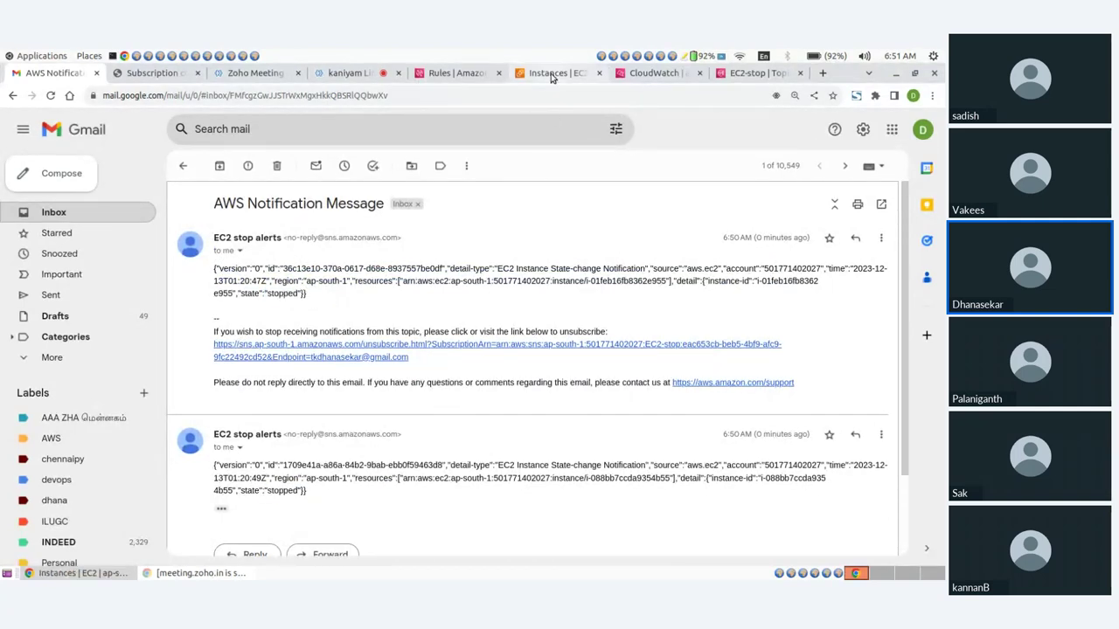
click(451, 72)
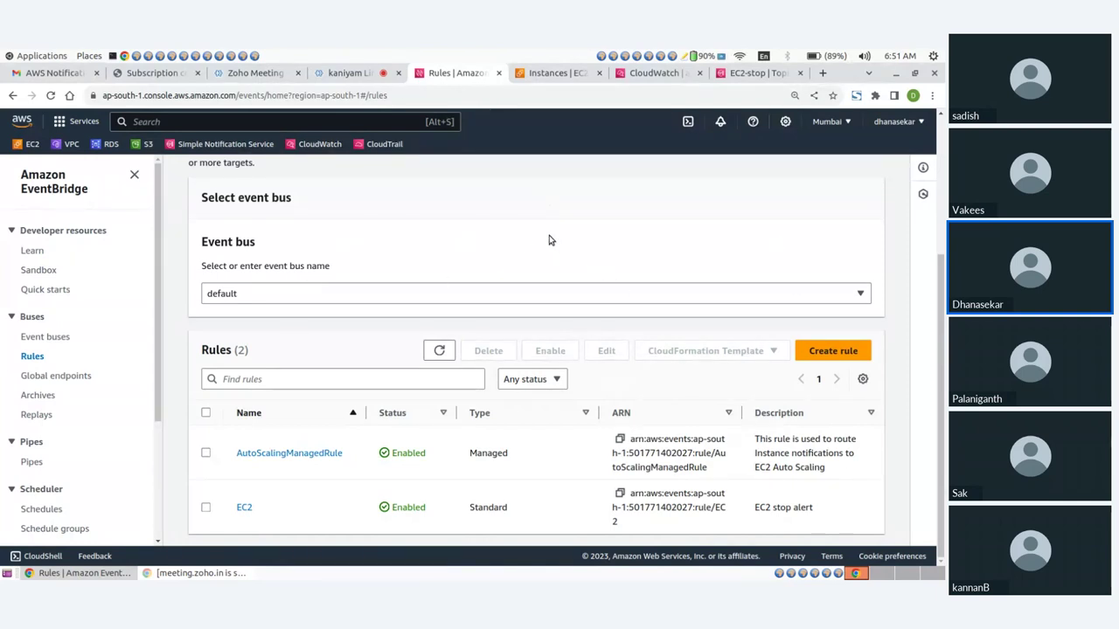
click(560, 74)
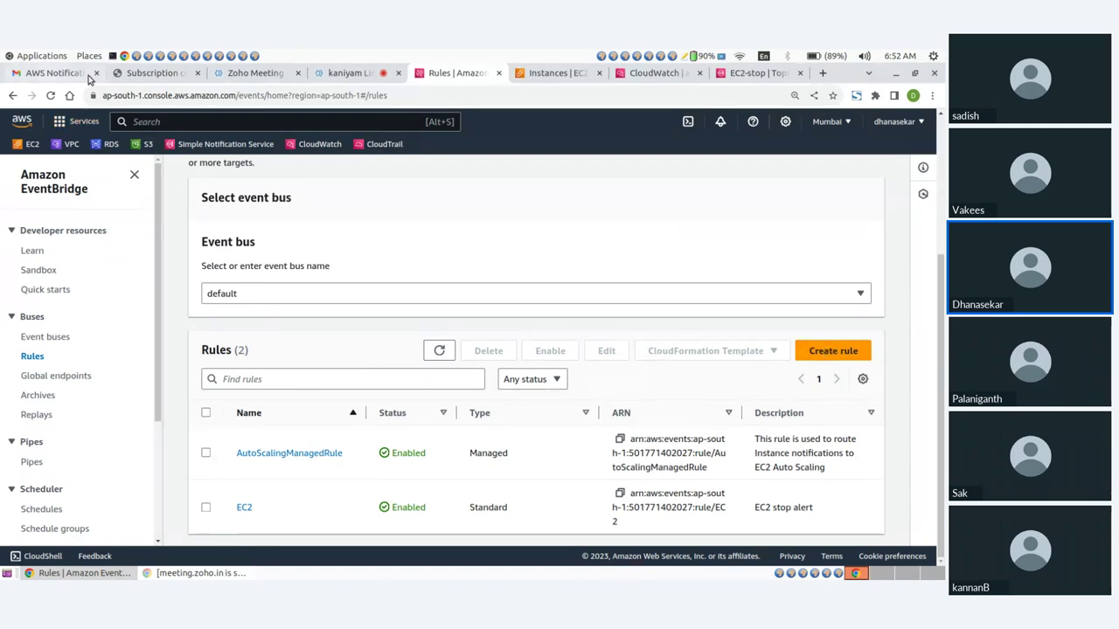
Clear the running-state filter, select both webservers, start them, and refresh to confirm they're running
click(641, 76)
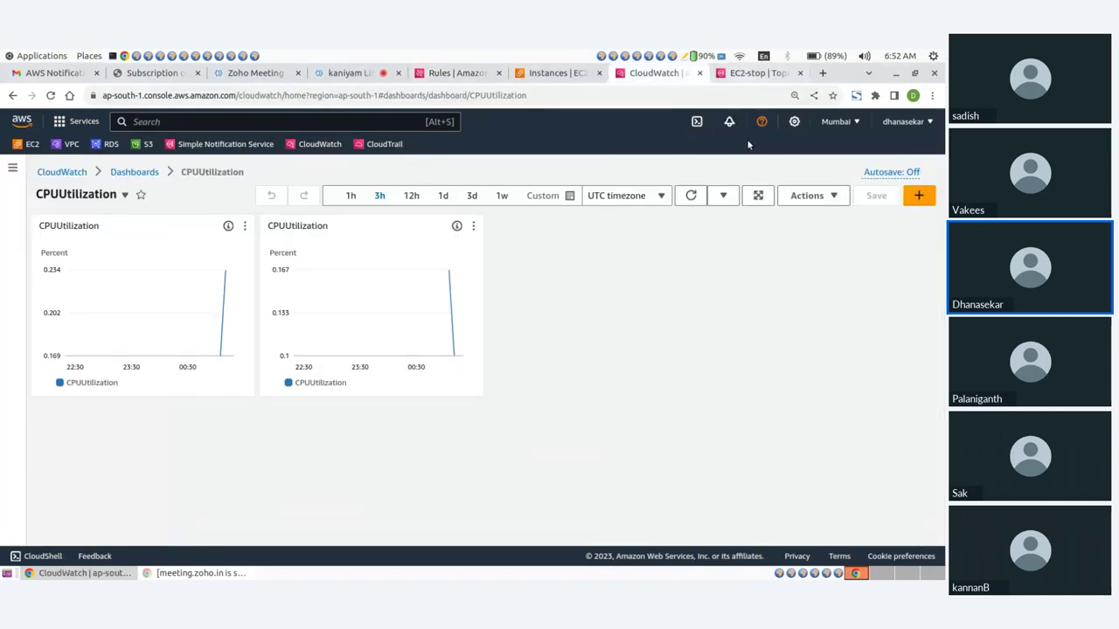
click(547, 73)
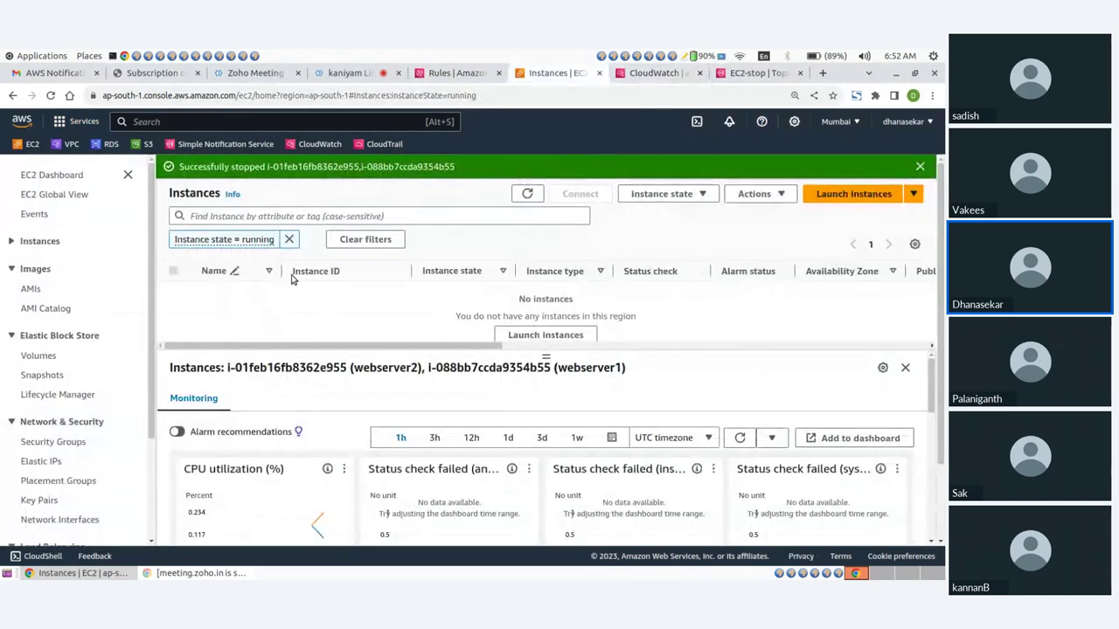
click(33, 178)
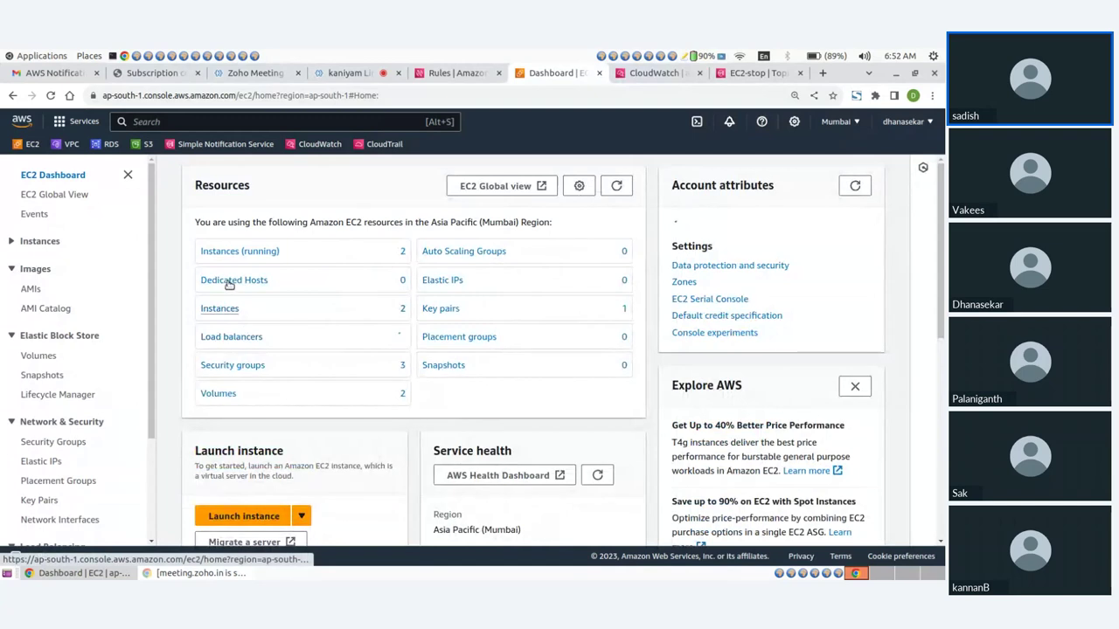
click(234, 252)
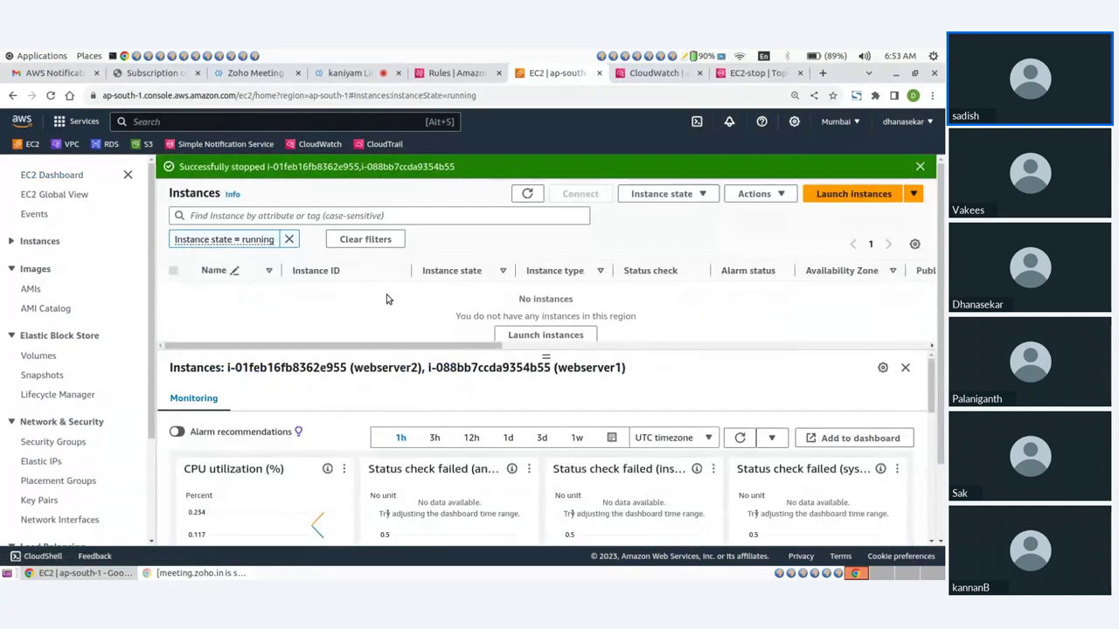
click(288, 238)
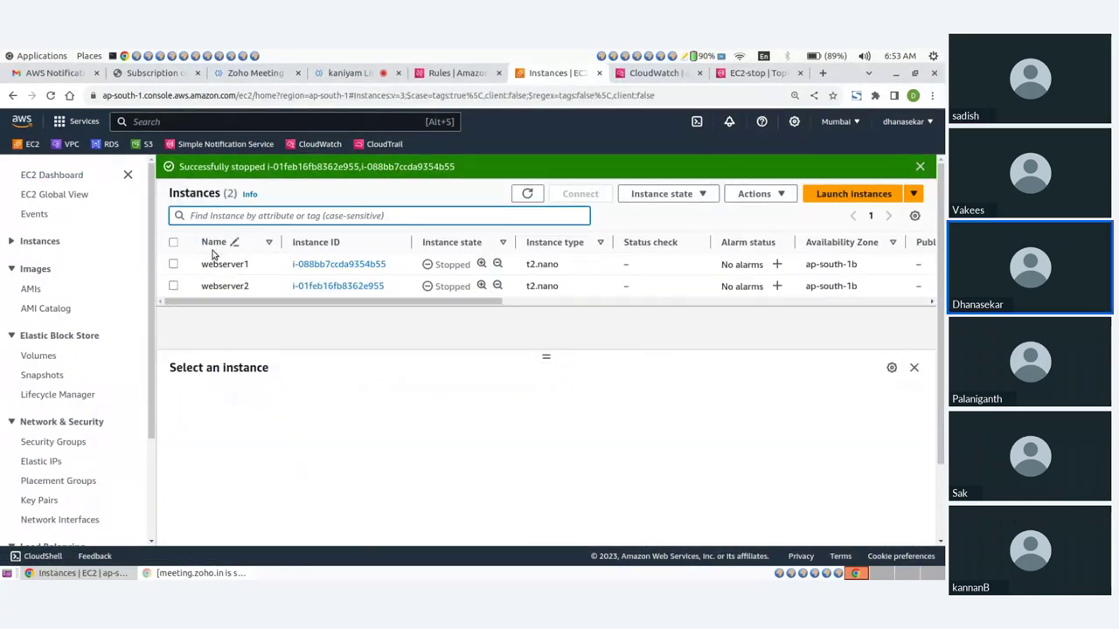
click(173, 243)
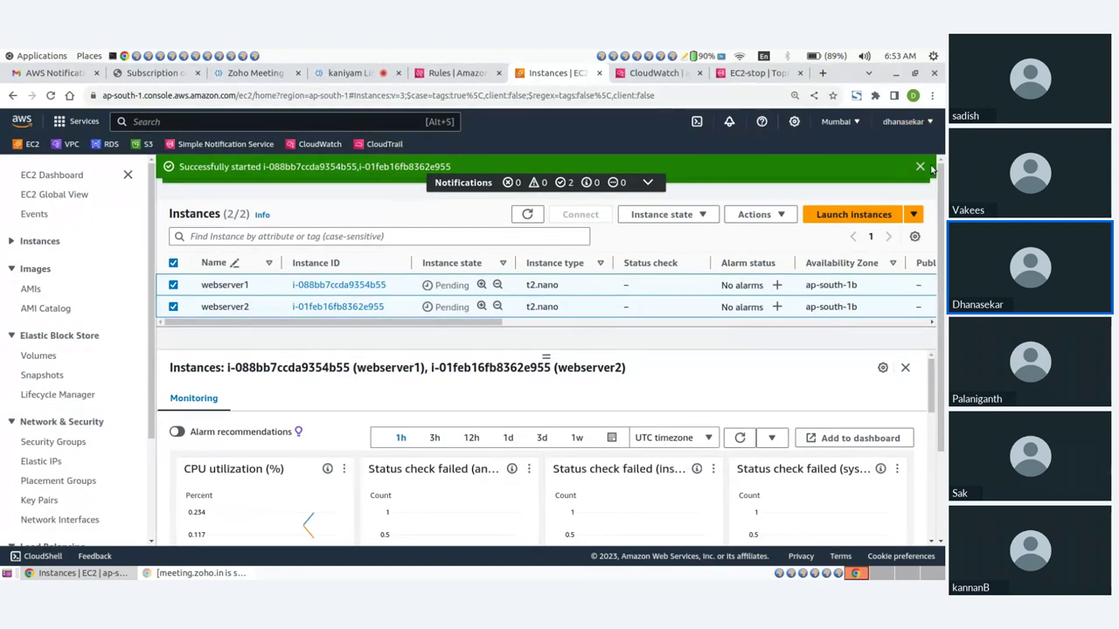
click(528, 194)
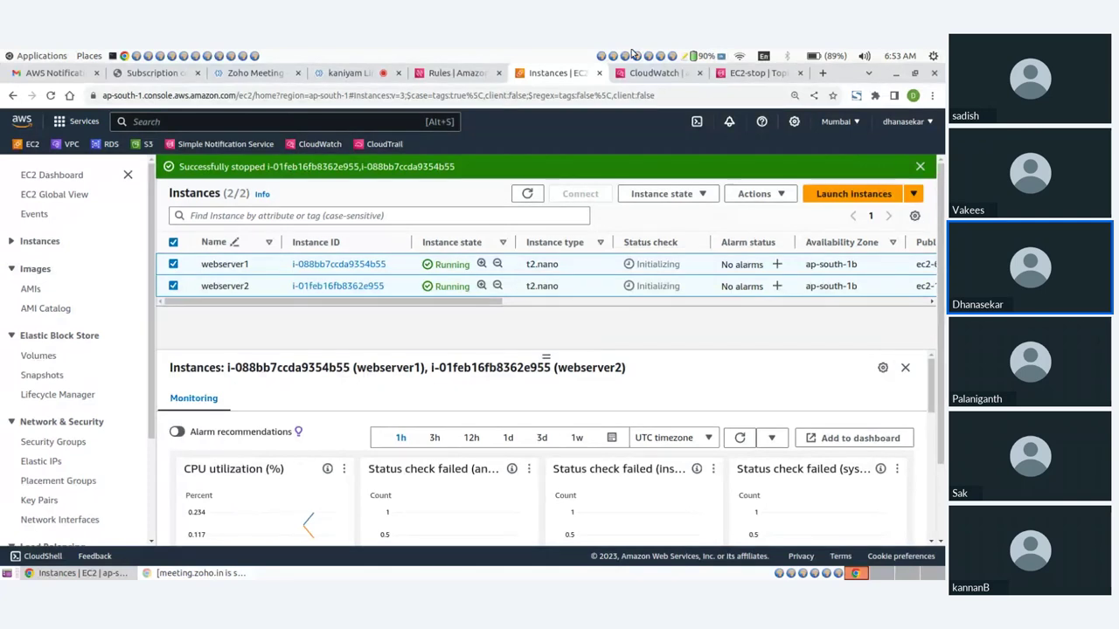
click(651, 73)
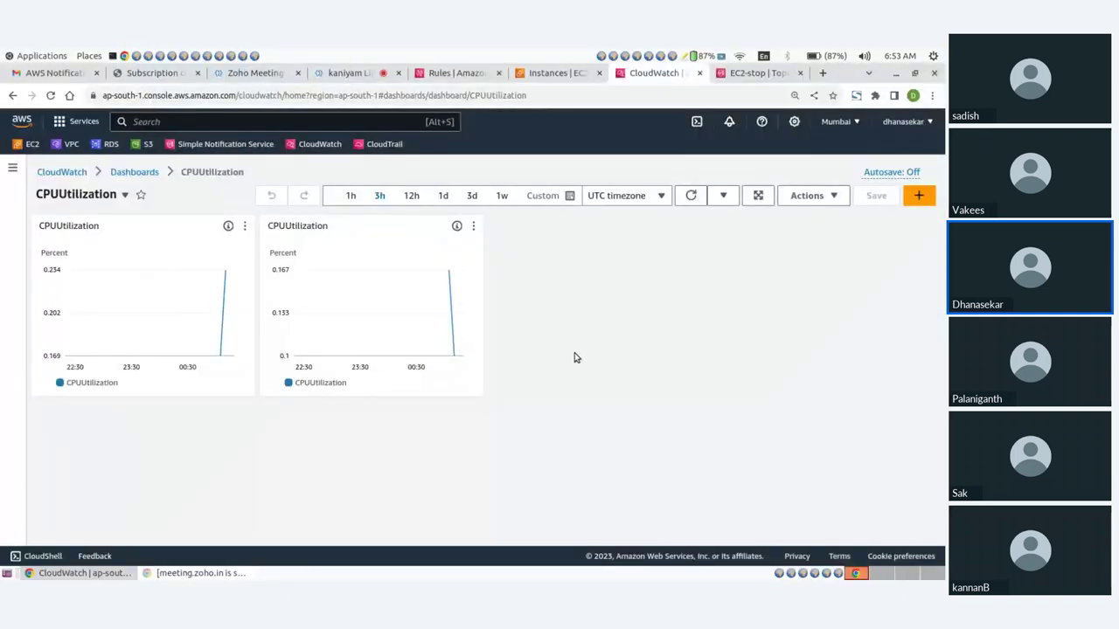
Close the EC2-stop topic page and open the CloudTrail home page
click(769, 75)
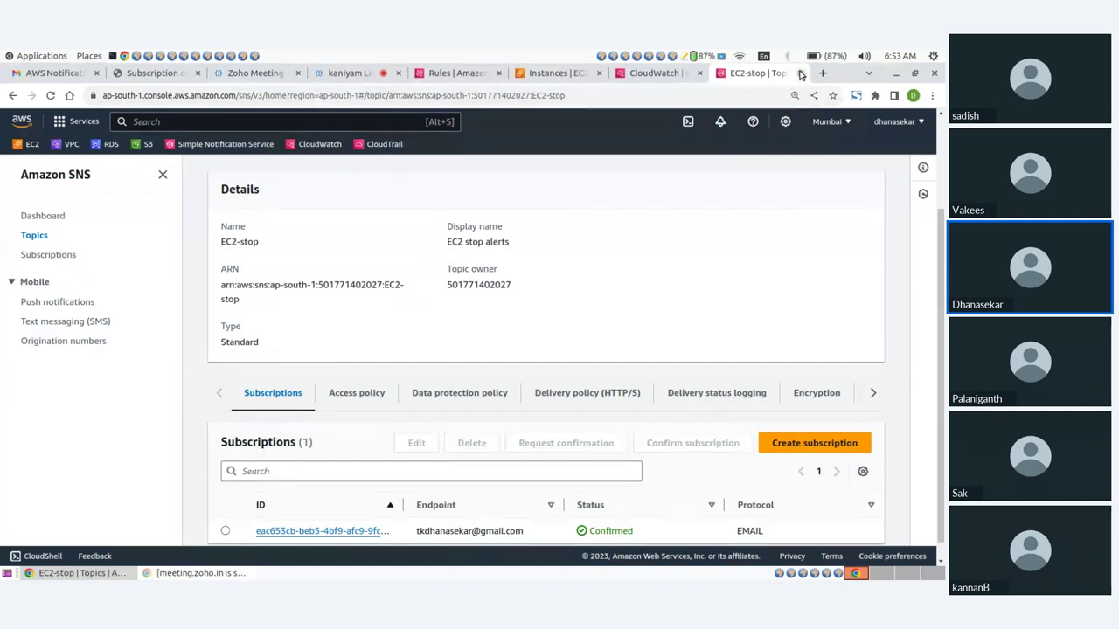
click(801, 74)
click(520, 73)
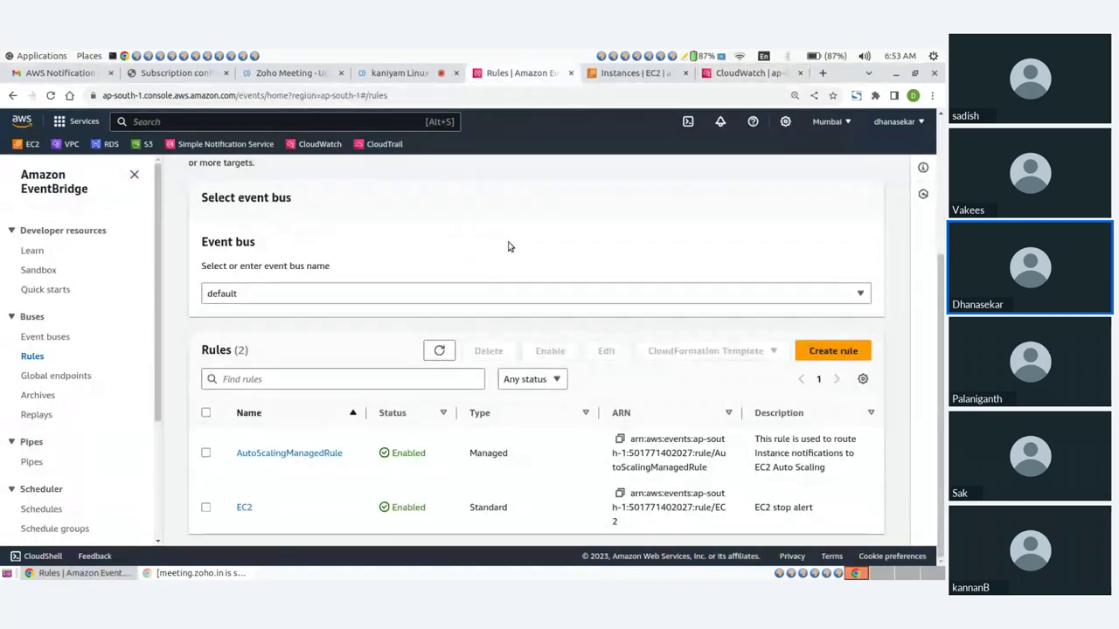
click(378, 146)
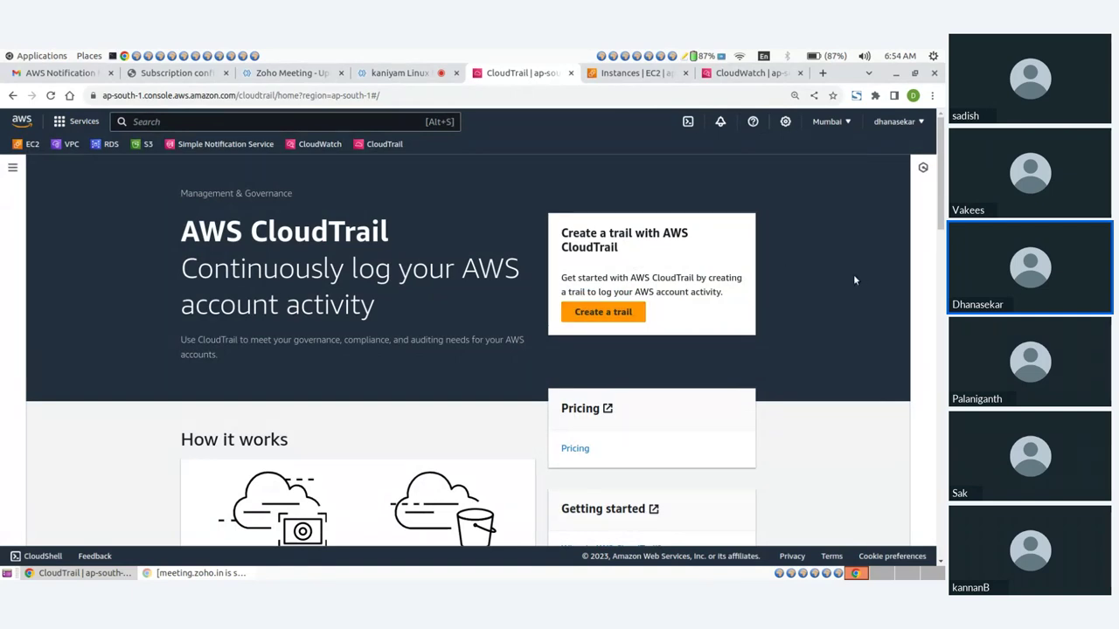
Bring up the account details menu and highlight part of the account ID
click(881, 123)
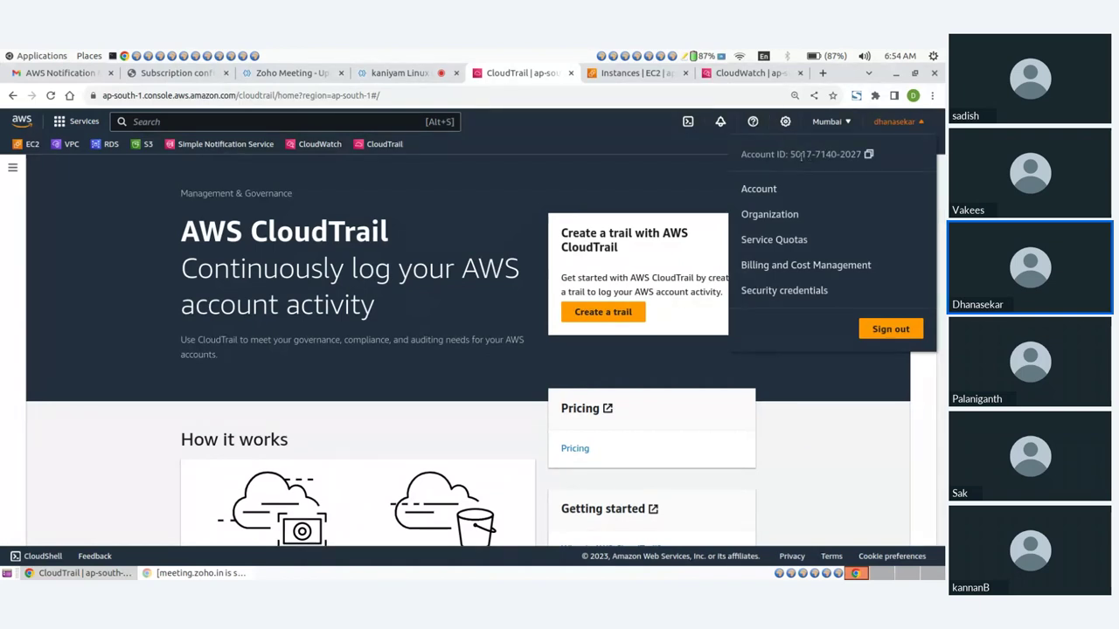
drag(801, 155, 849, 157)
click(851, 200)
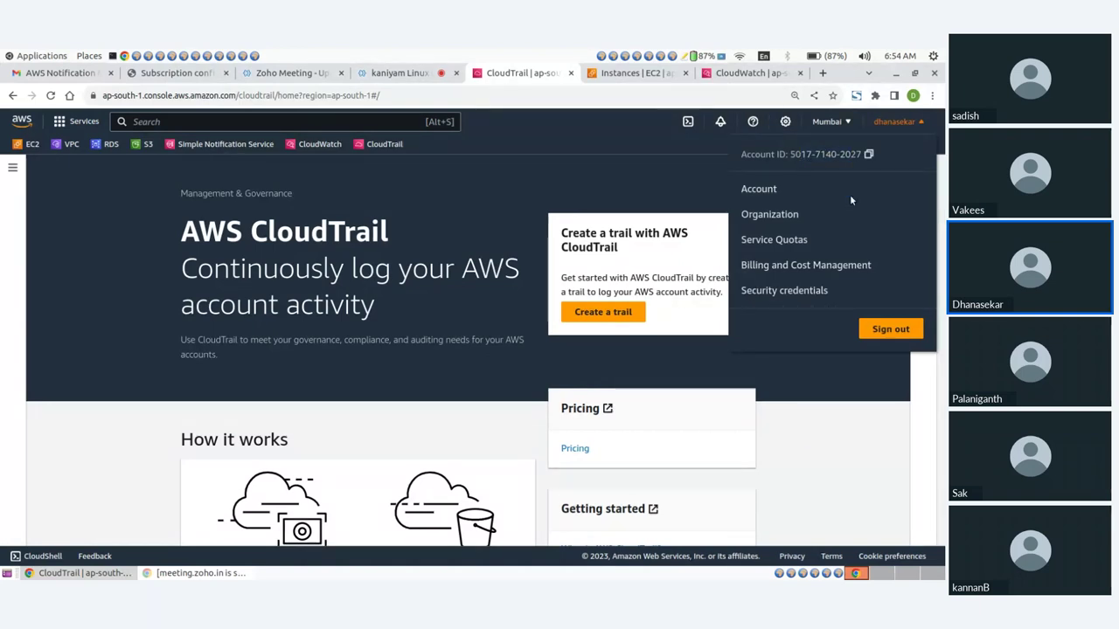
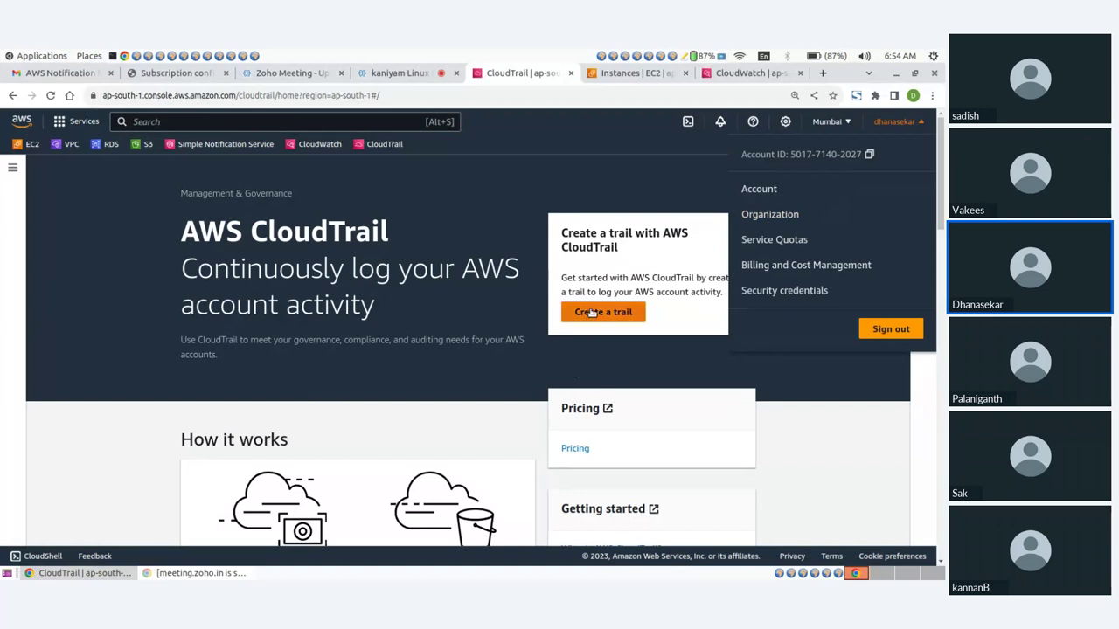
Dismiss the account menu, start a new trail, and choose the full Create trail workflow over quick setup
click(620, 360)
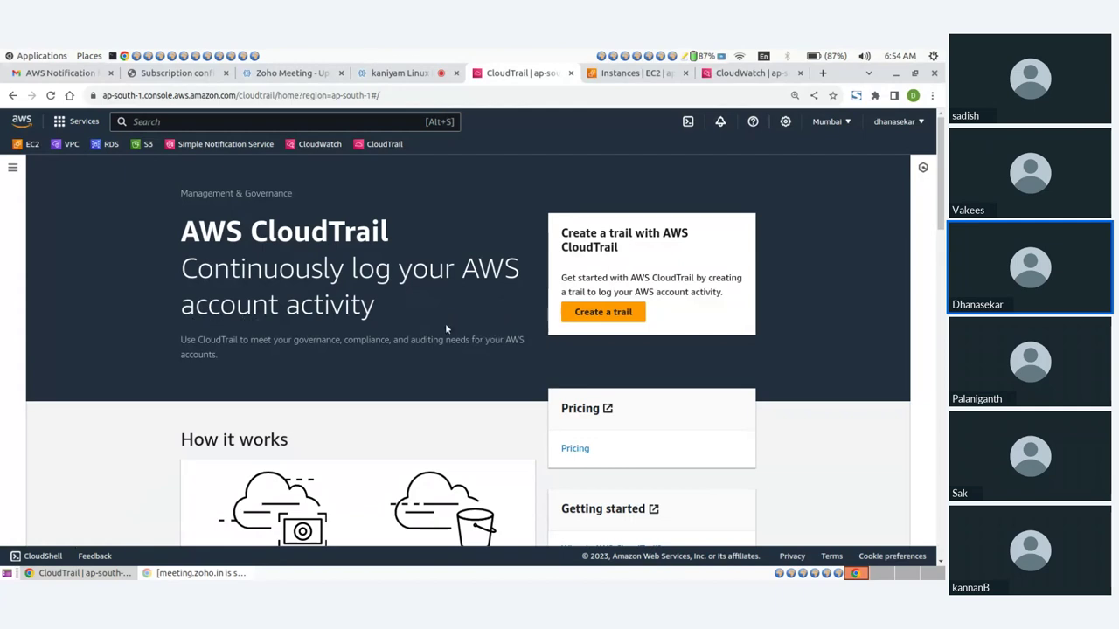
click(608, 312)
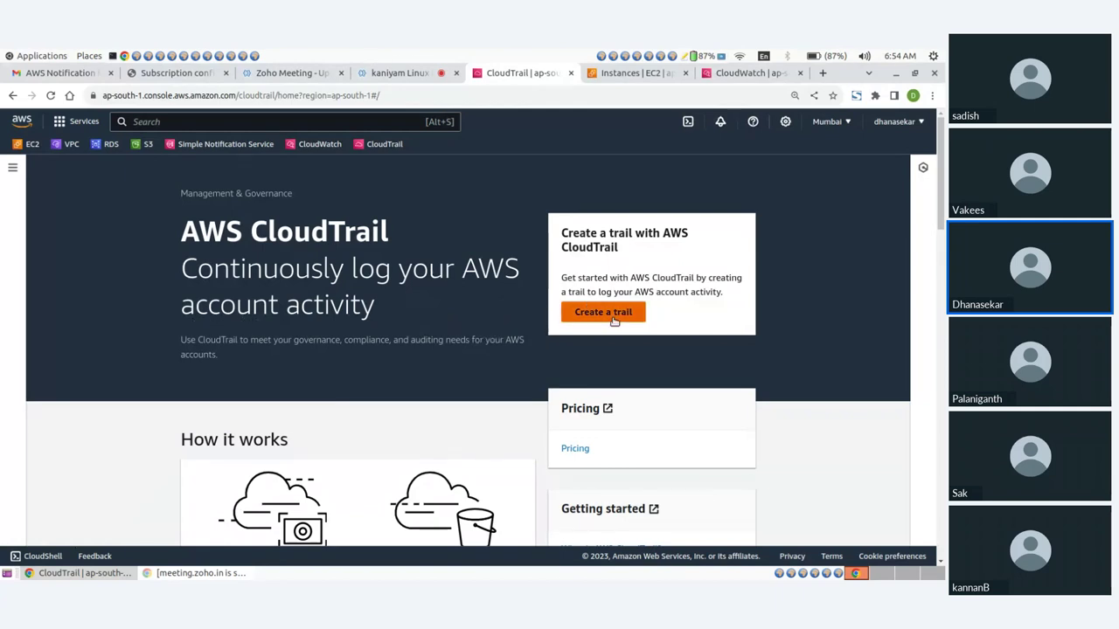
scroll(350, 376, down, 1)
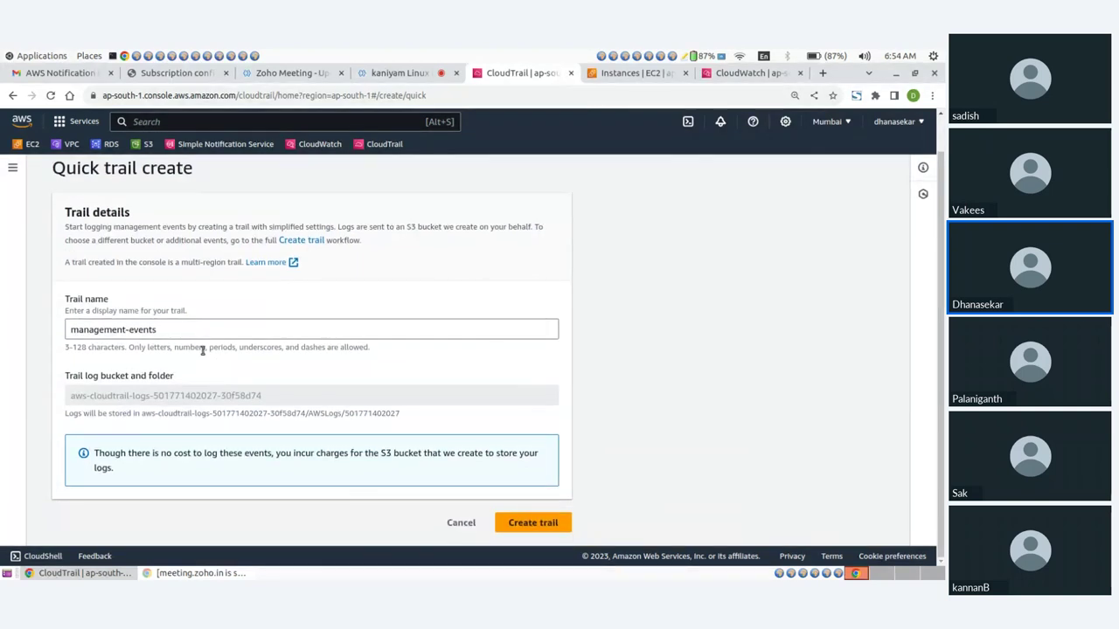
scroll(210, 283, up, 1)
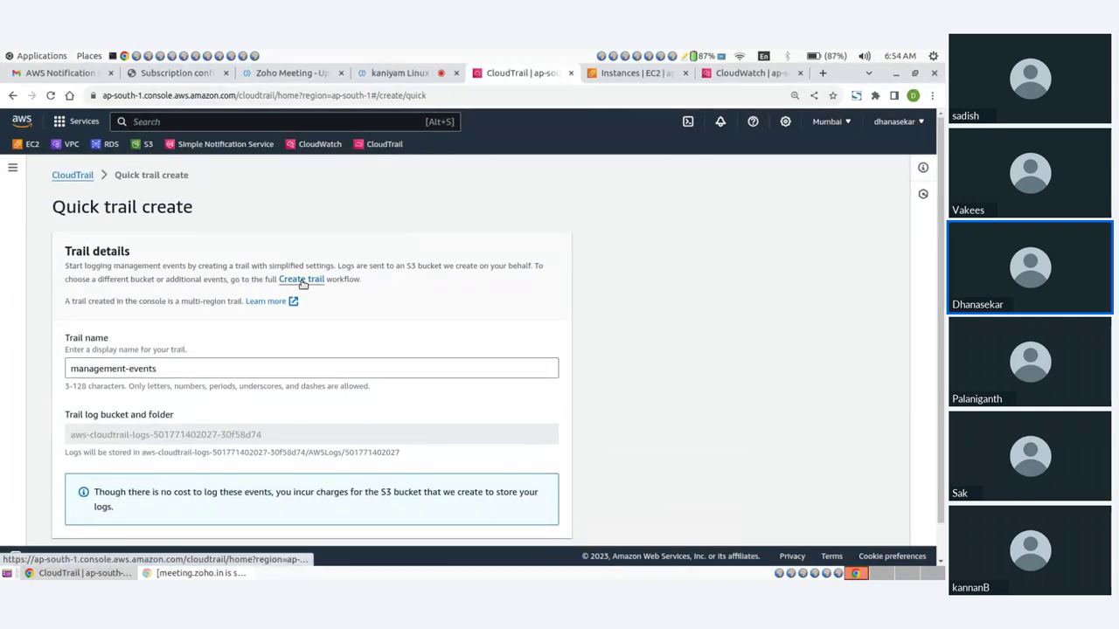
click(301, 280)
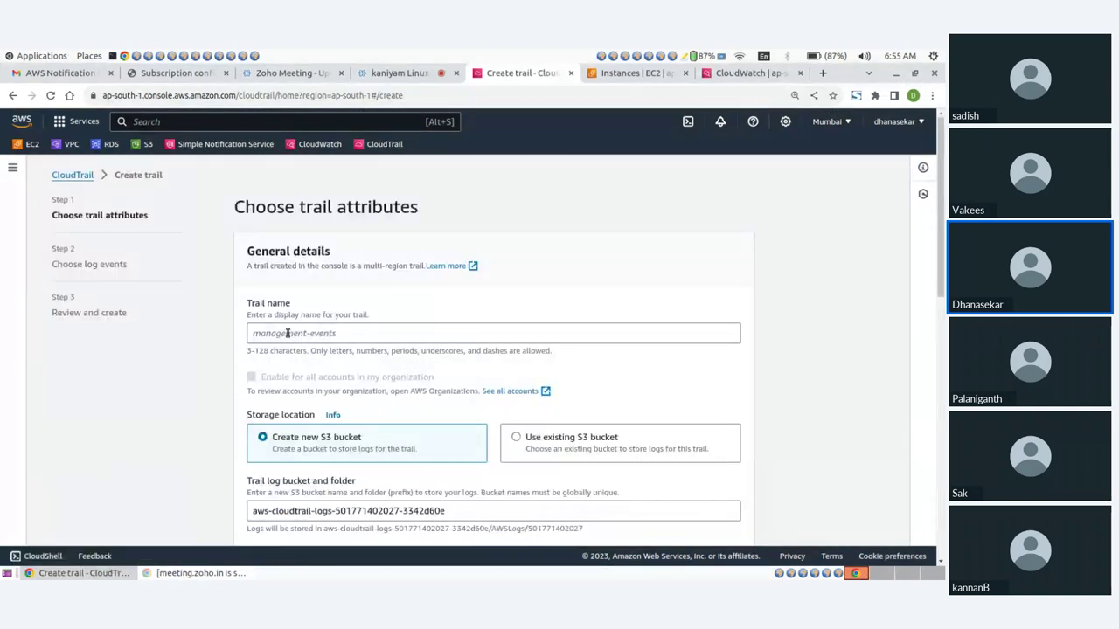
Open the S3 console in a separate browser tab, then return to the Create trail form
middle_click(143, 144)
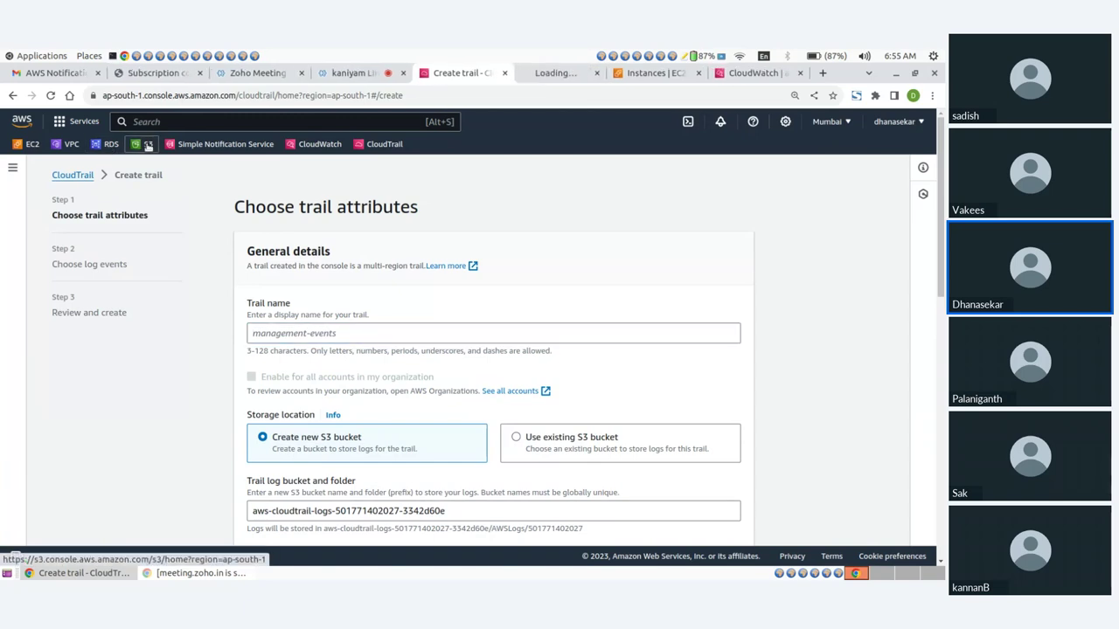
click(553, 73)
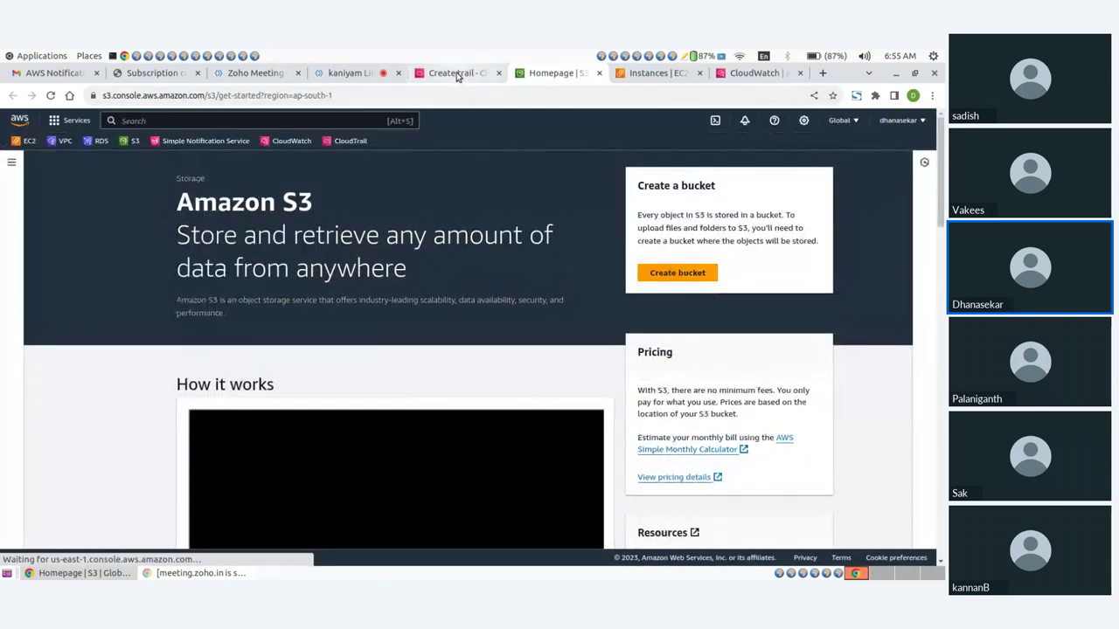
click(454, 73)
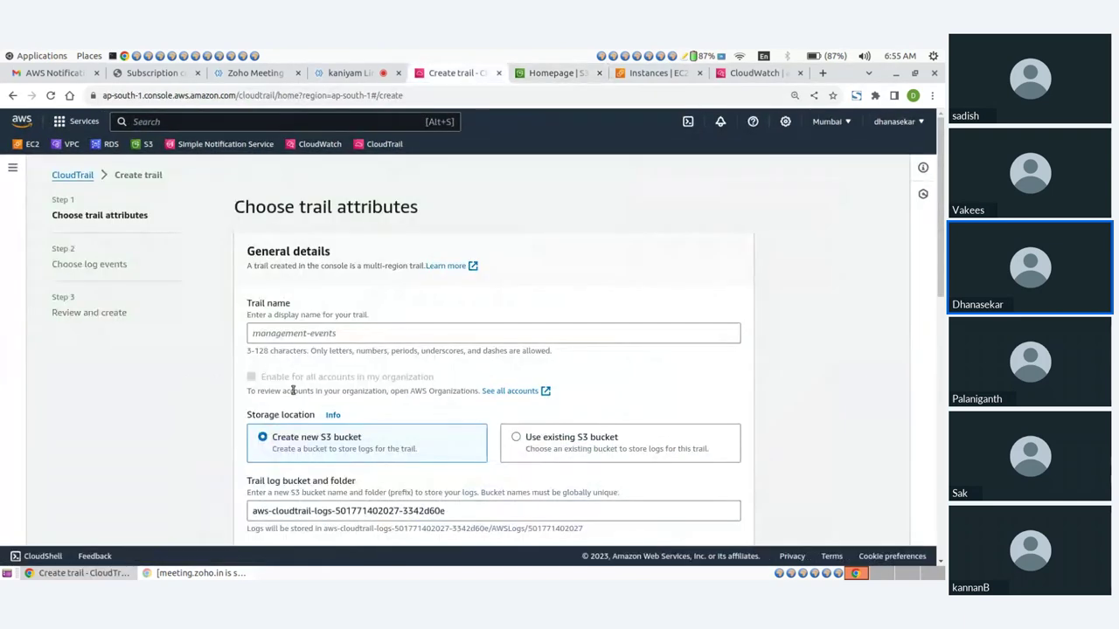
Enter 'S3' as the trail name, then open the account menu from the CloudWatch tab
click(281, 333)
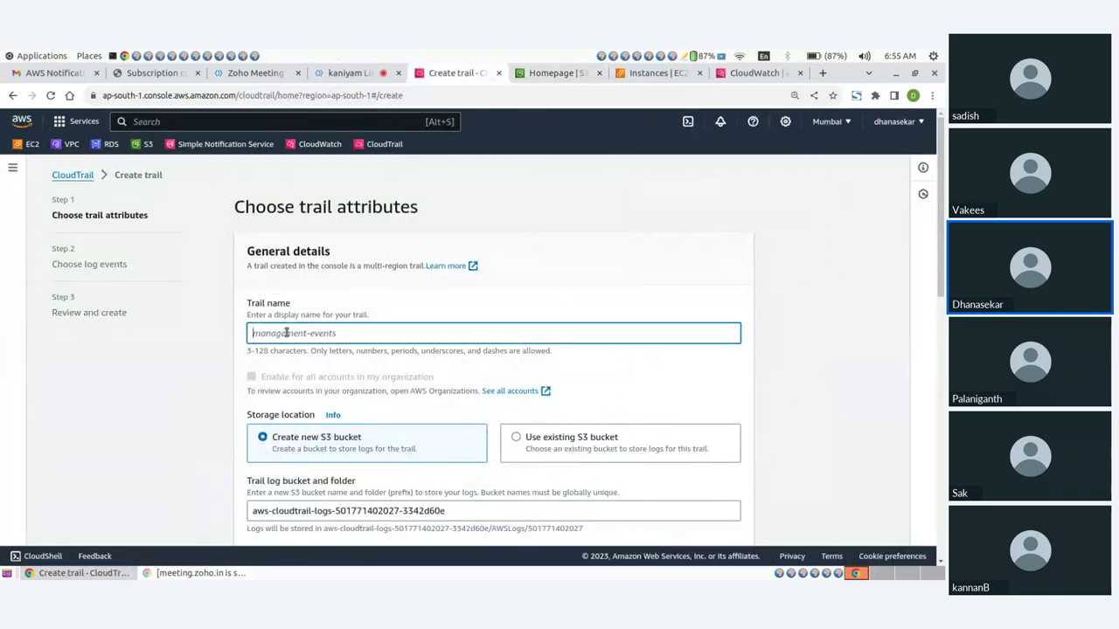
text(S3)
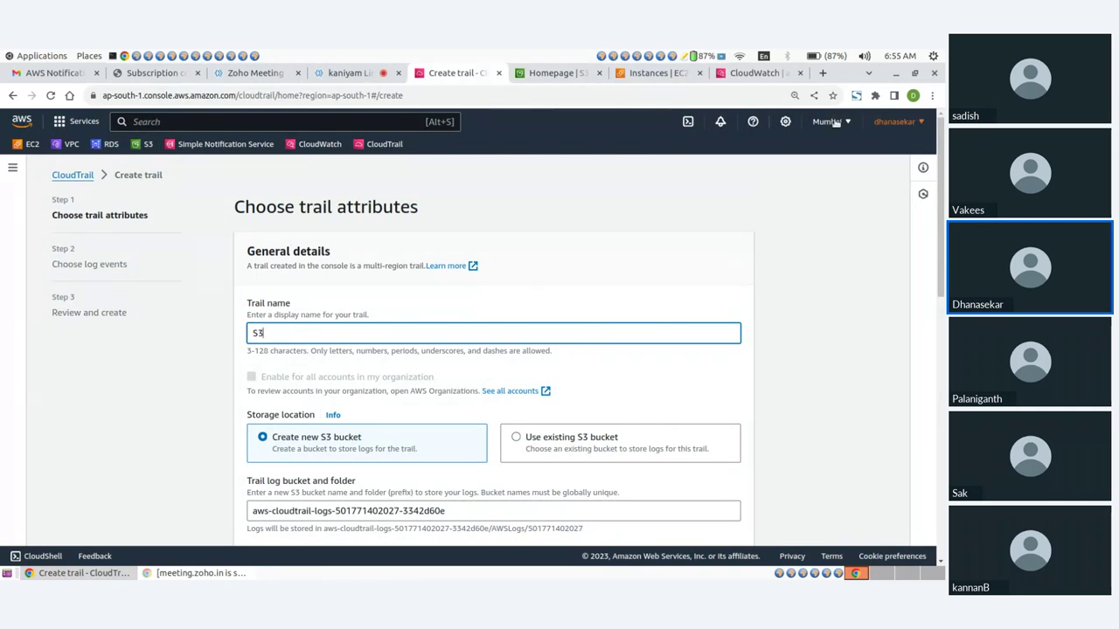
click(754, 74)
click(918, 122)
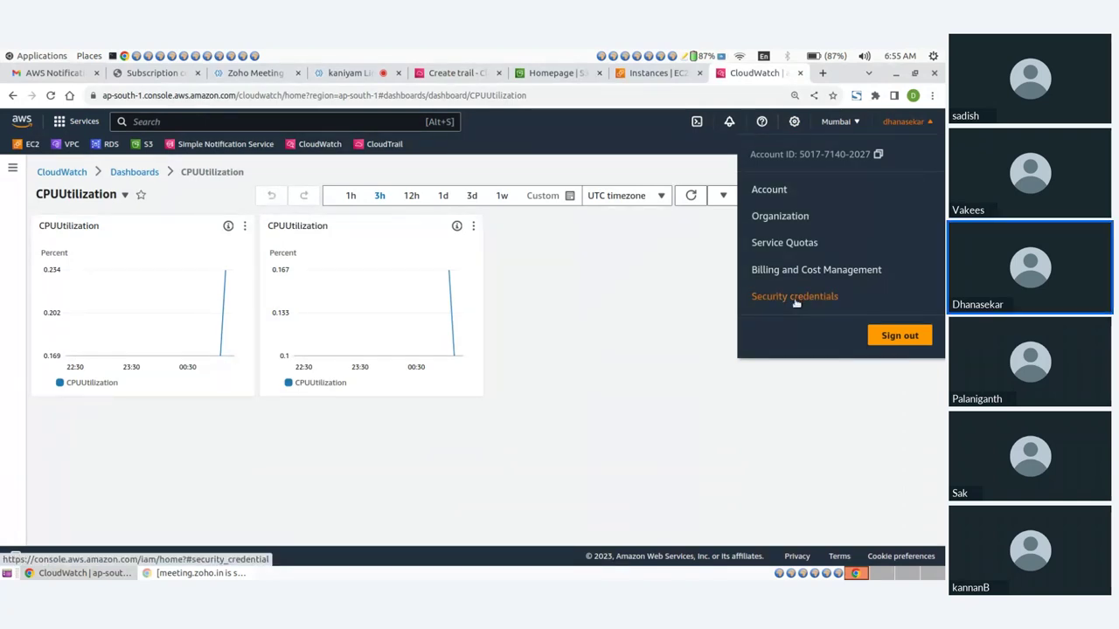
Activate the account's access key on the IAM Security credentials page and return to the Create trail tab
click(794, 297)
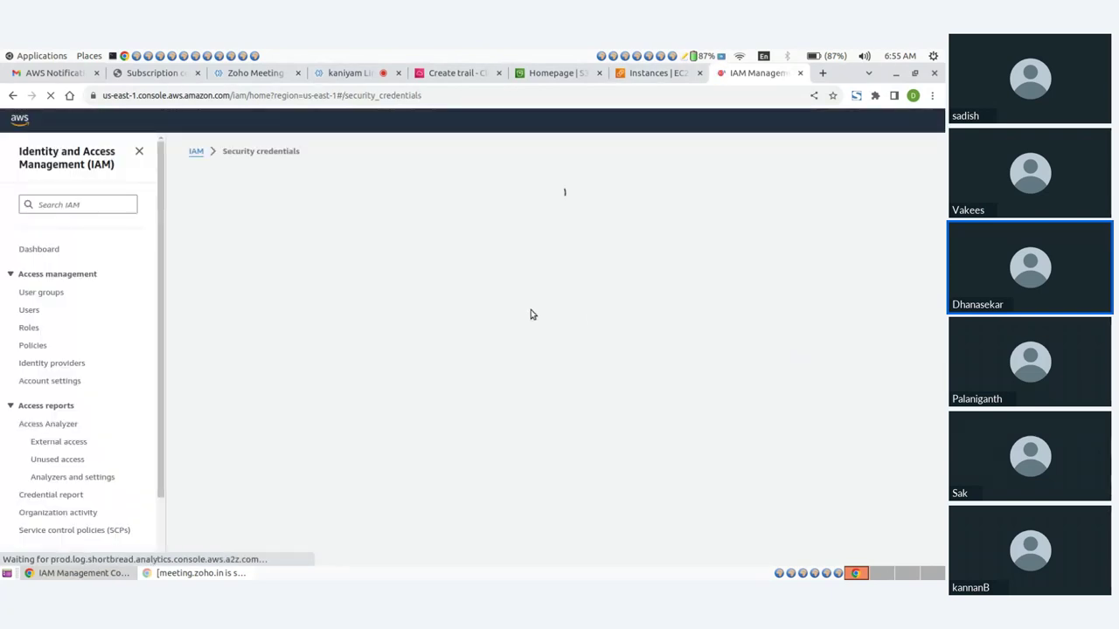
scroll(437, 349, down, 5)
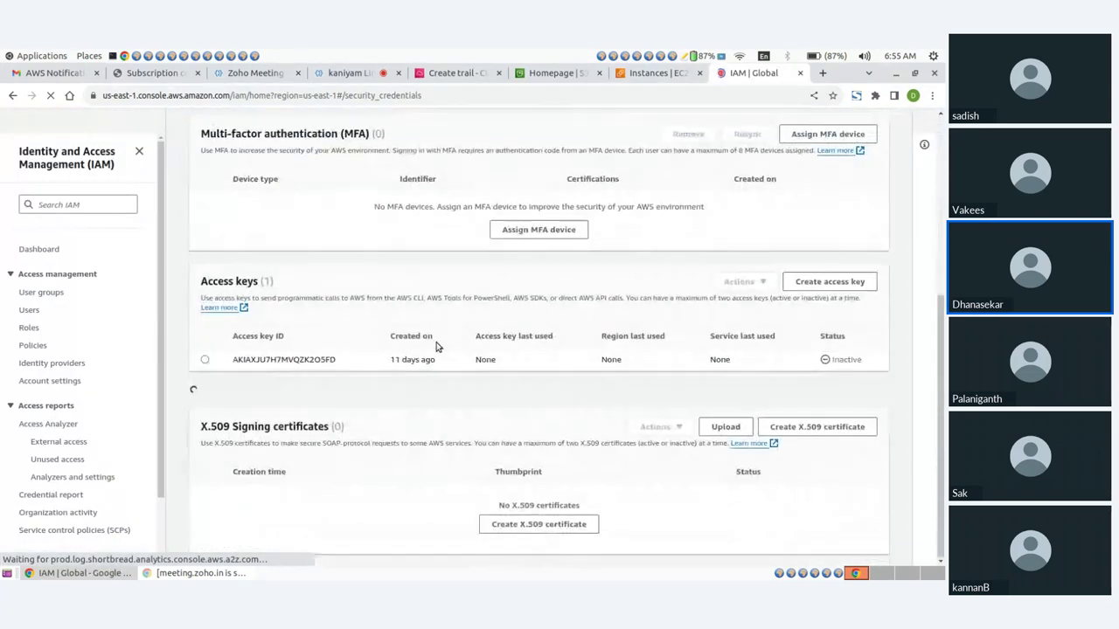
click(205, 359)
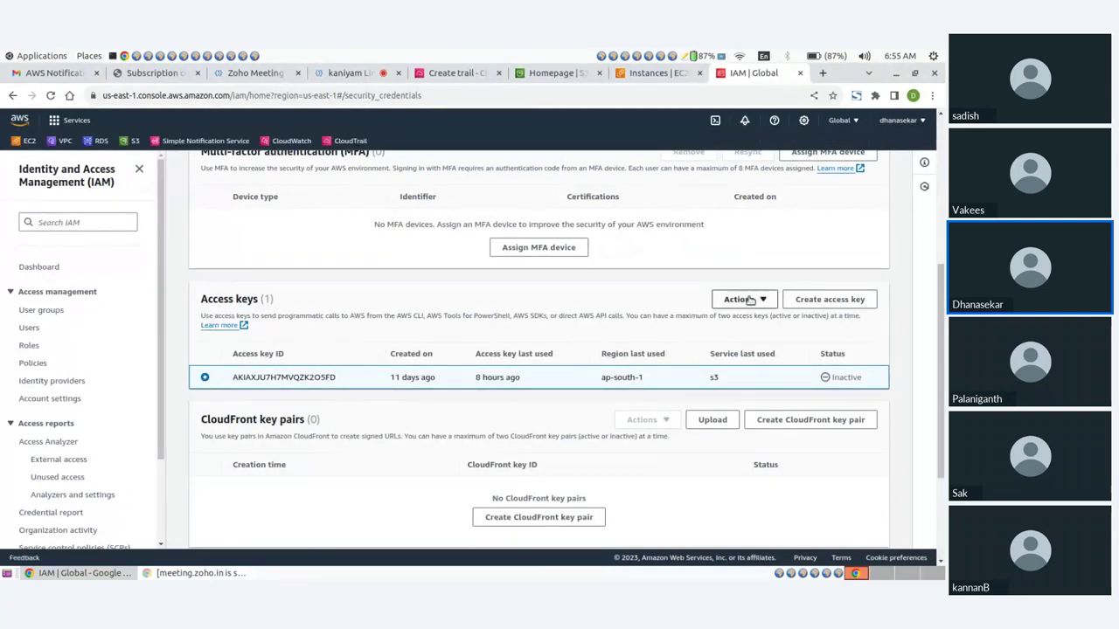
click(750, 300)
click(736, 339)
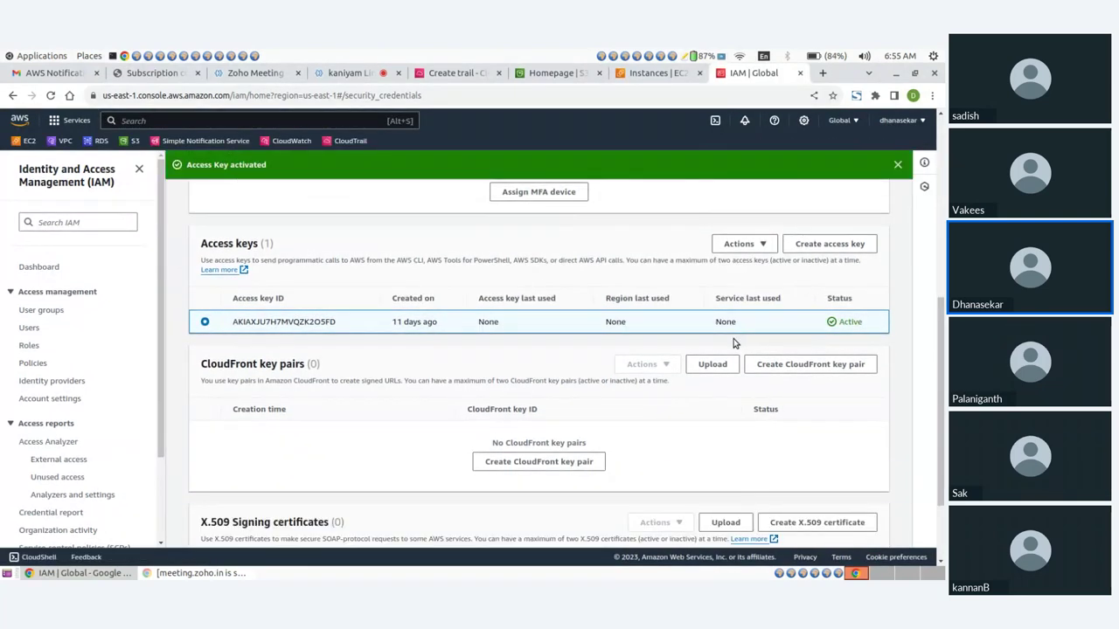
click(542, 75)
click(448, 77)
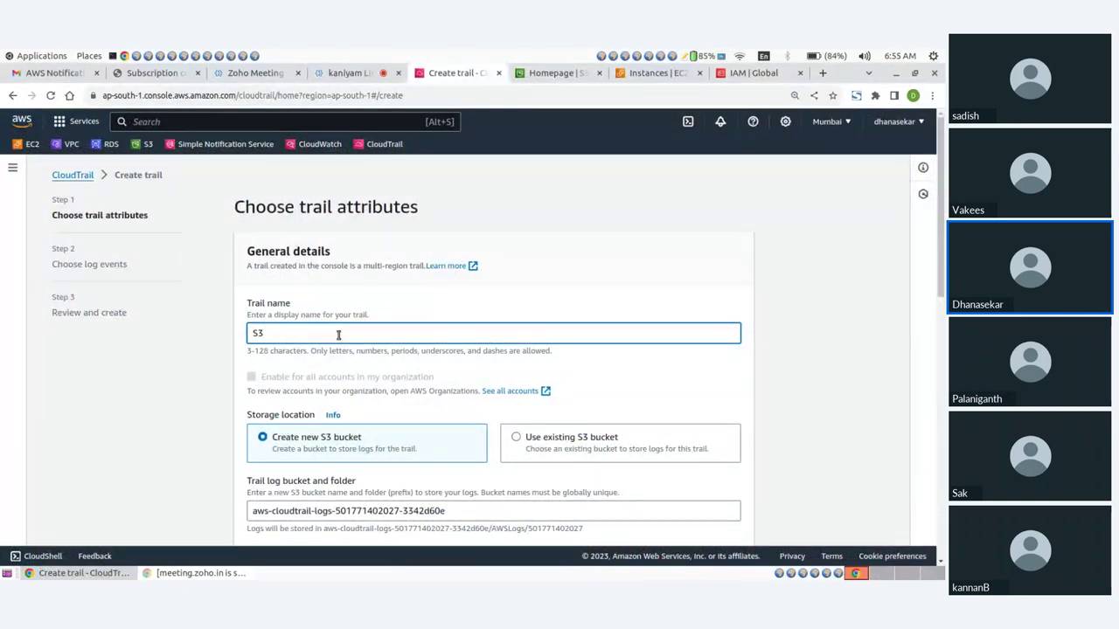
Select the generated log bucket name in the trail's storage settings
scroll(339, 335, down, 3)
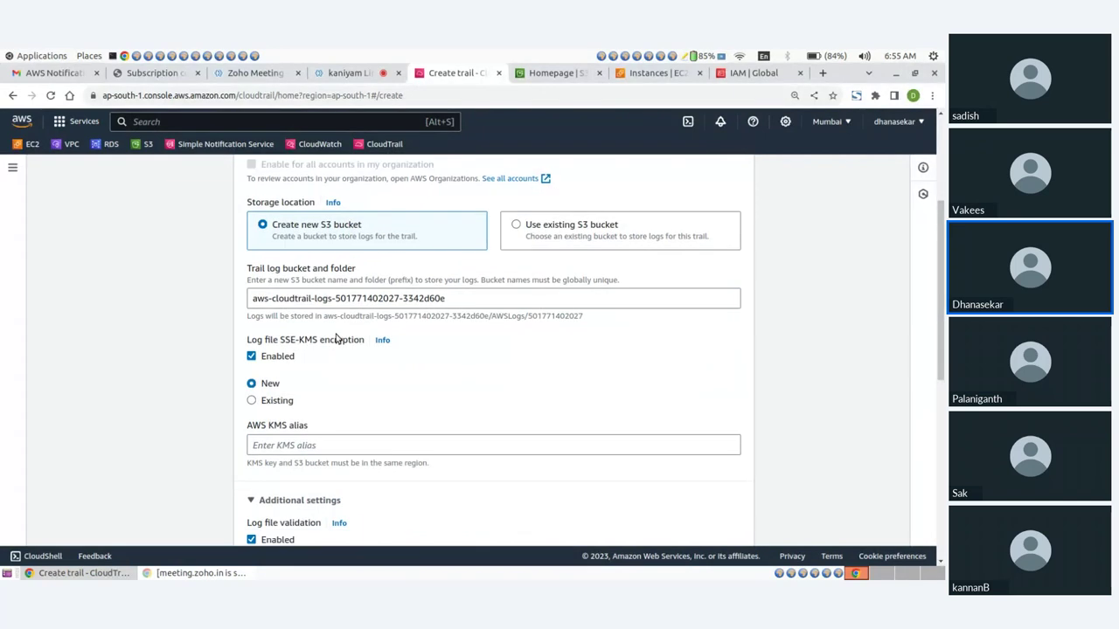
click(449, 298)
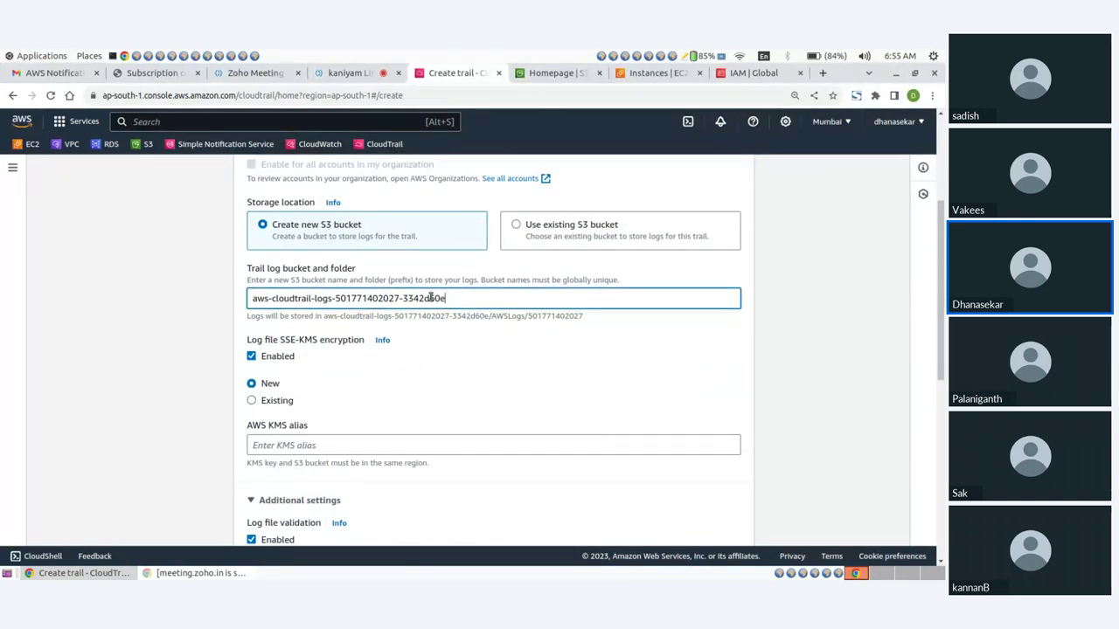
drag(431, 298, 197, 299)
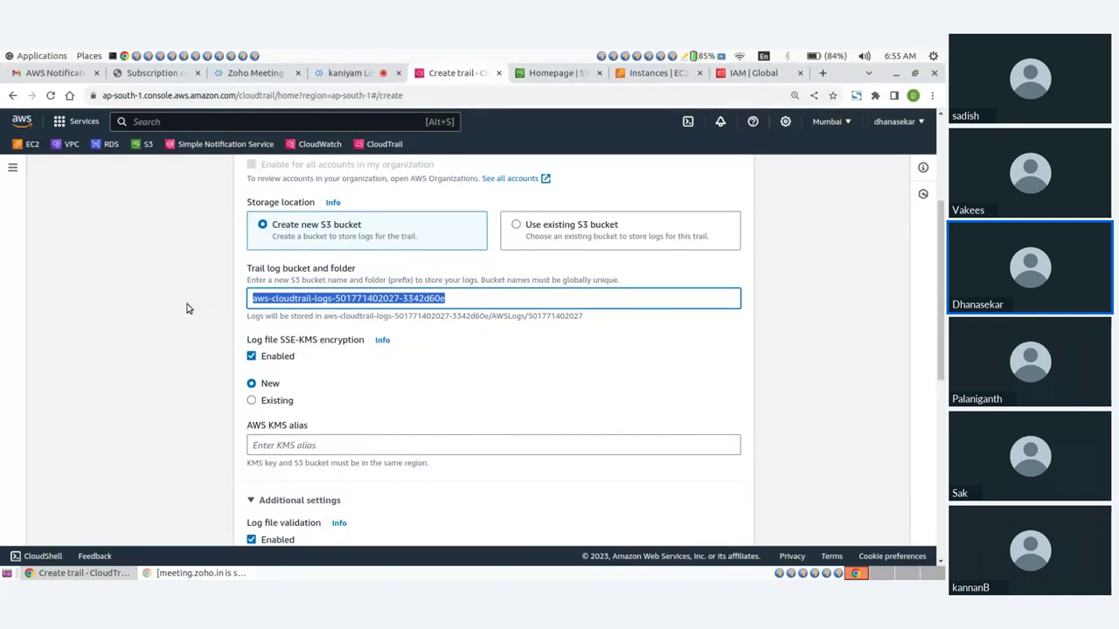
click(381, 376)
Turn off log file validation and SSE-KMS encryption, then try to proceed to the next step
scroll(380, 376, down, 3)
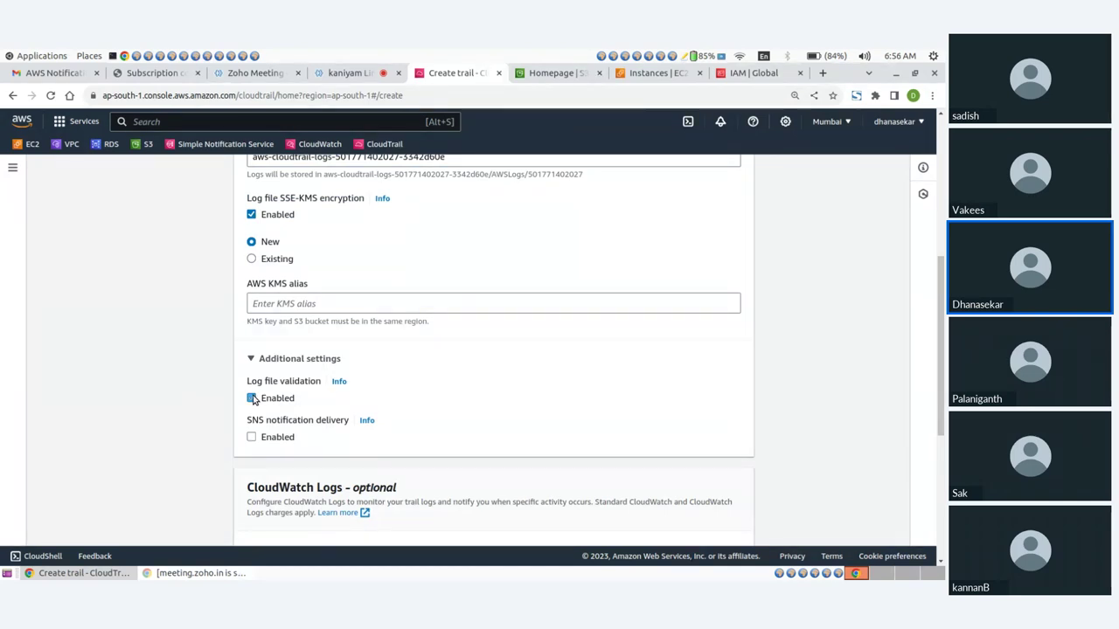
click(253, 399)
click(251, 216)
scroll(472, 302, down, 2)
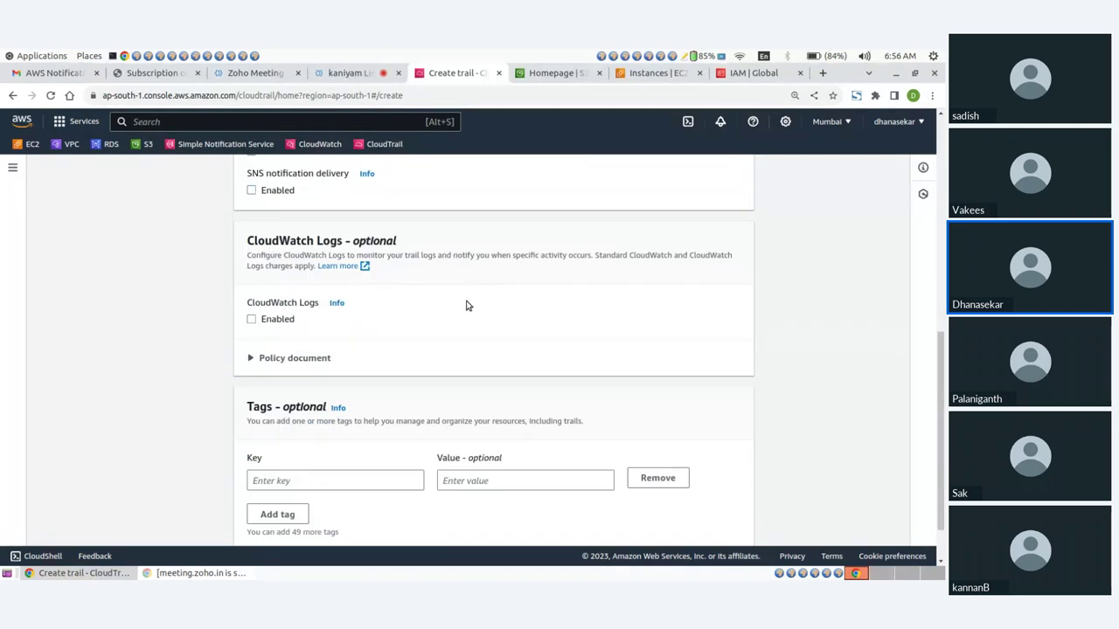
scroll(444, 321, down, 2)
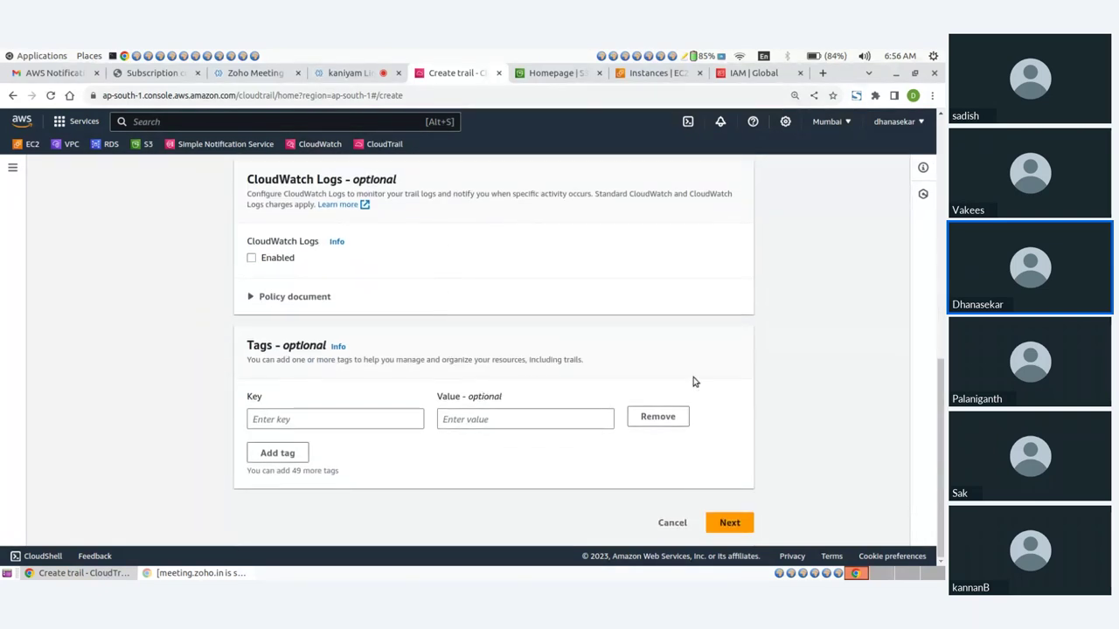
click(729, 523)
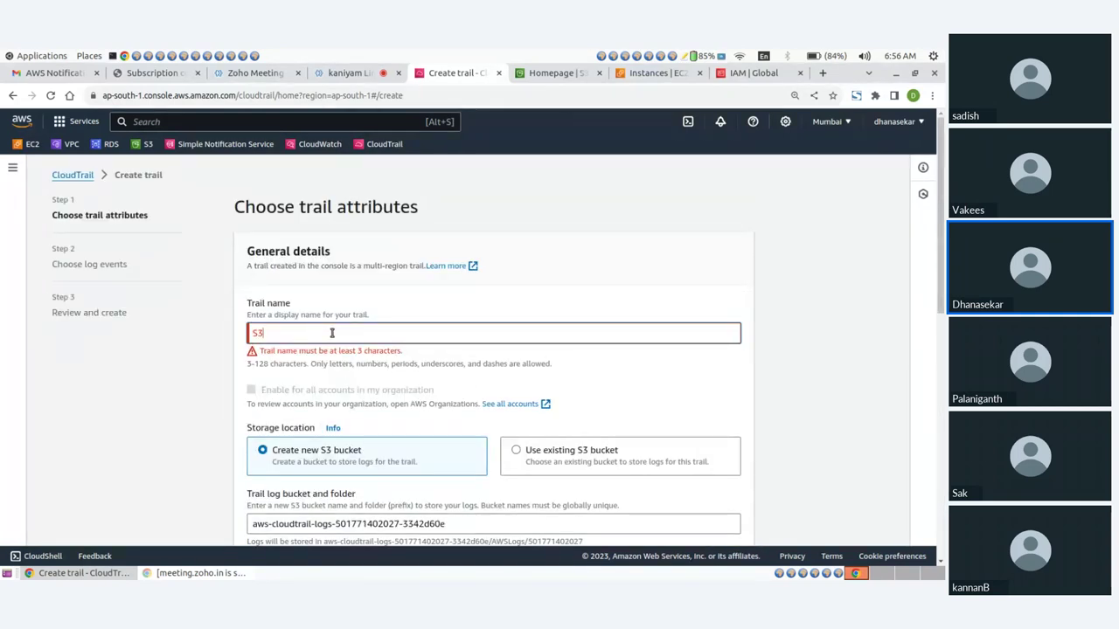
Rename the trail to 'user-activities' and advance to Choose log events
key(BackSpace)
key(BackSpace)
text(user-acti)
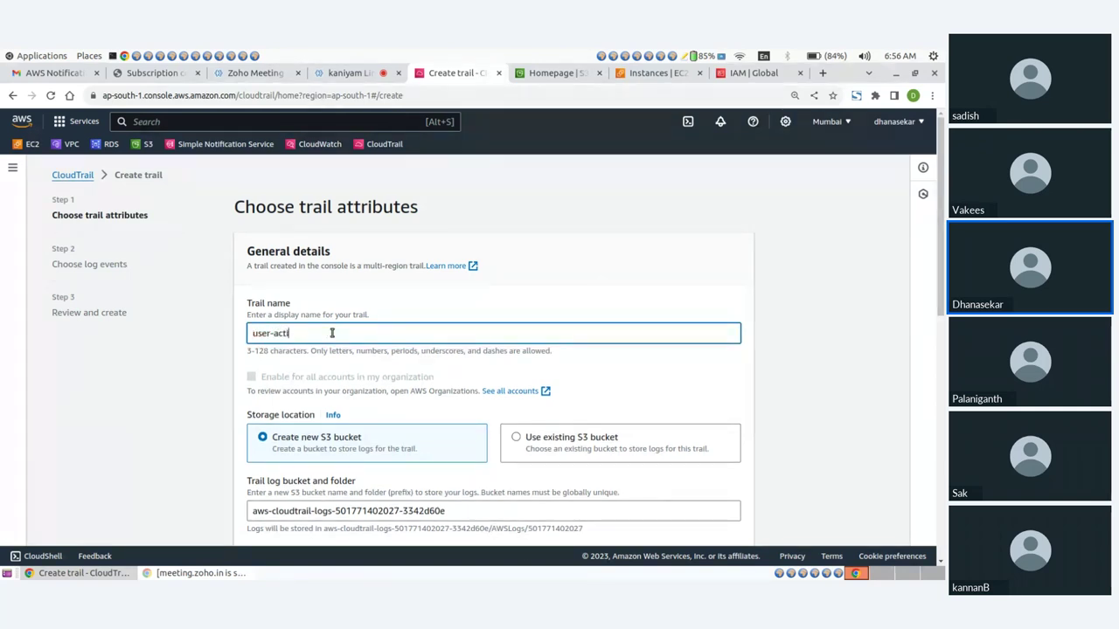
text(vities)
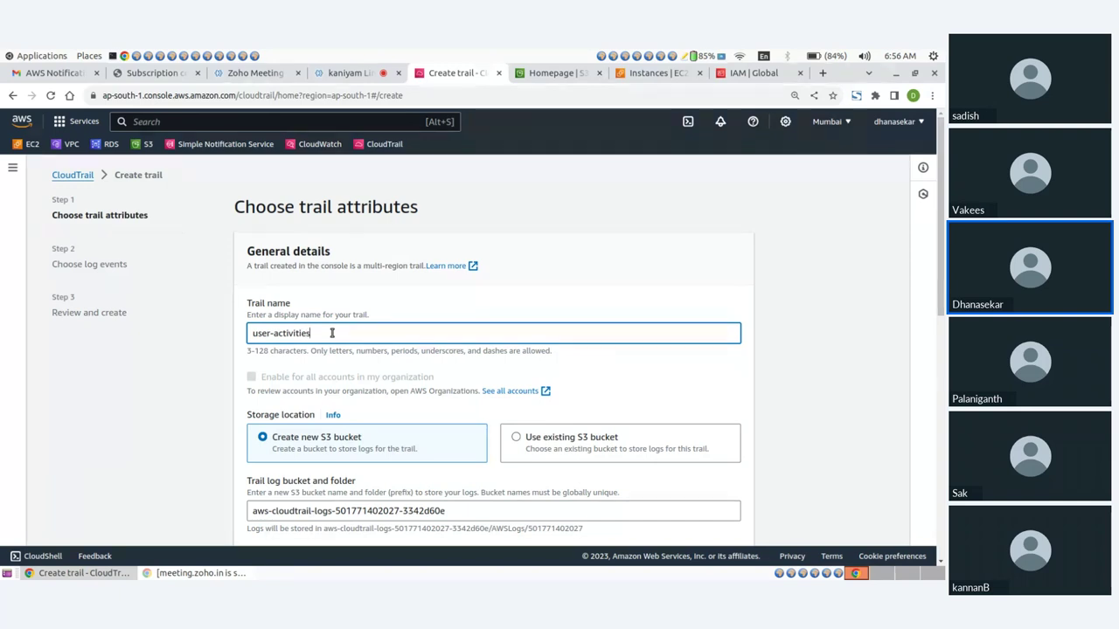
scroll(409, 382, down, 3)
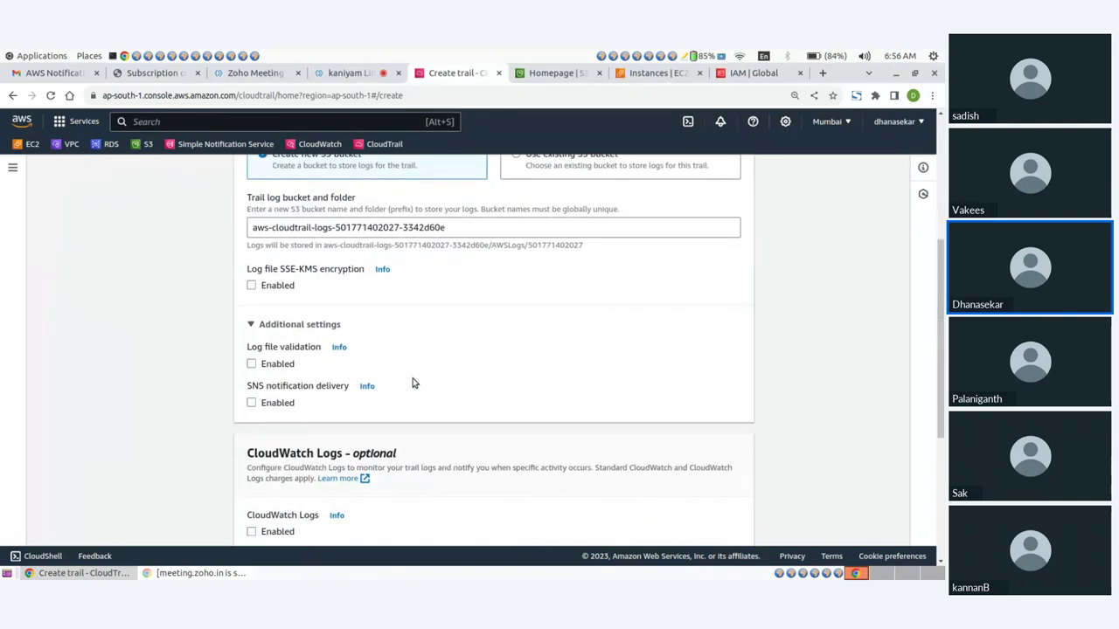
scroll(412, 382, down, 3)
click(729, 521)
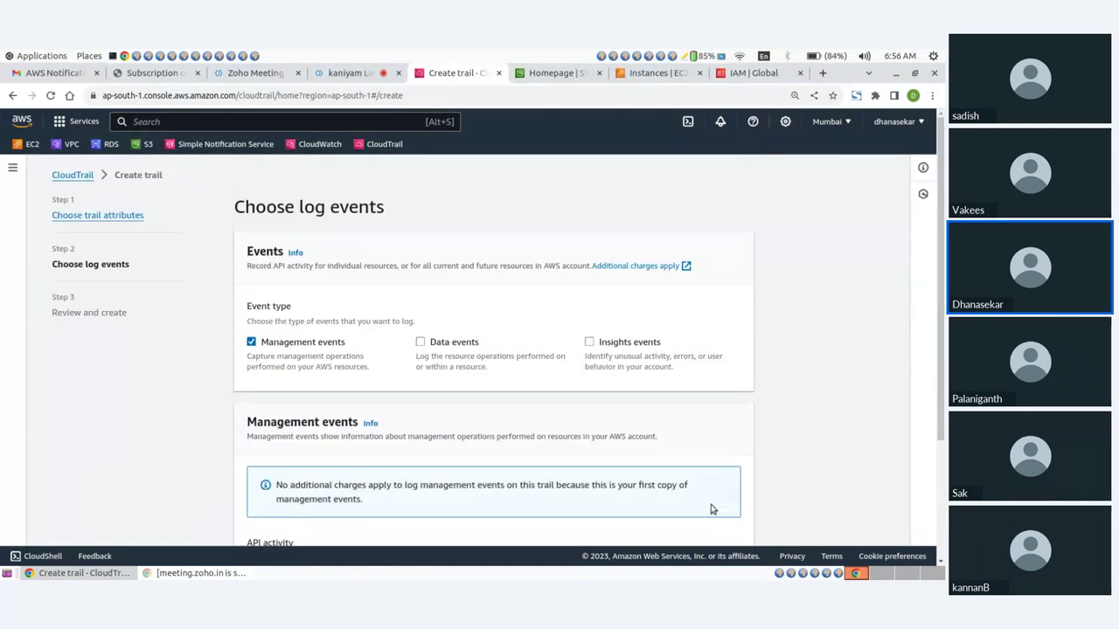
Enable Insights events for both API call rate and API error rate
click(588, 342)
scroll(512, 387, down, 3)
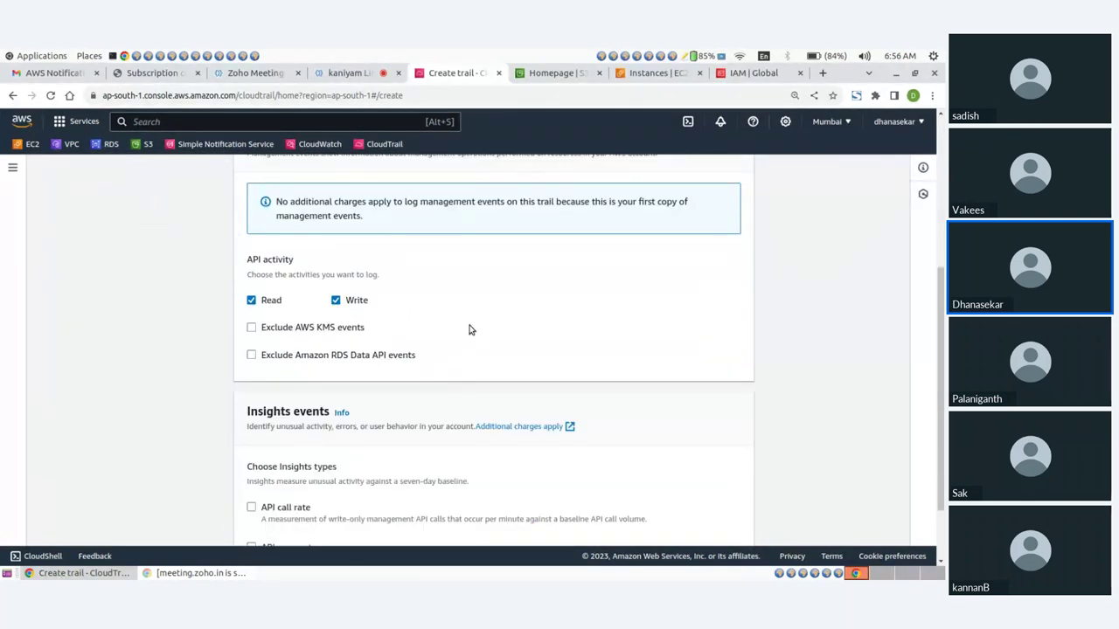
scroll(484, 349, down, 2)
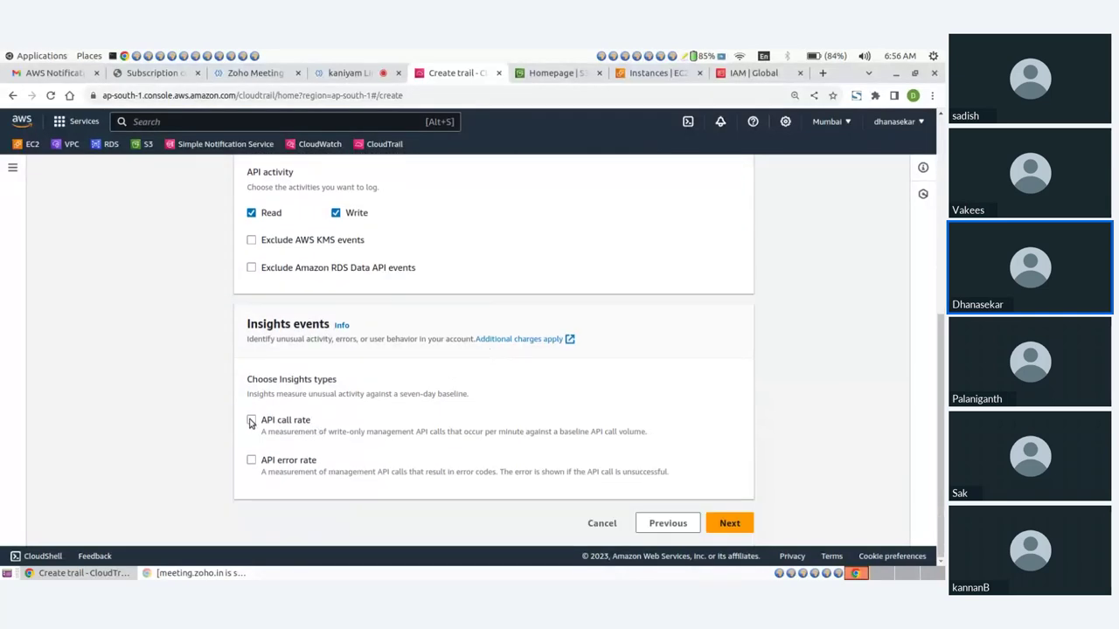
click(251, 421)
click(251, 463)
Review and create the trail, then select the user-activities row in the trails list
click(725, 526)
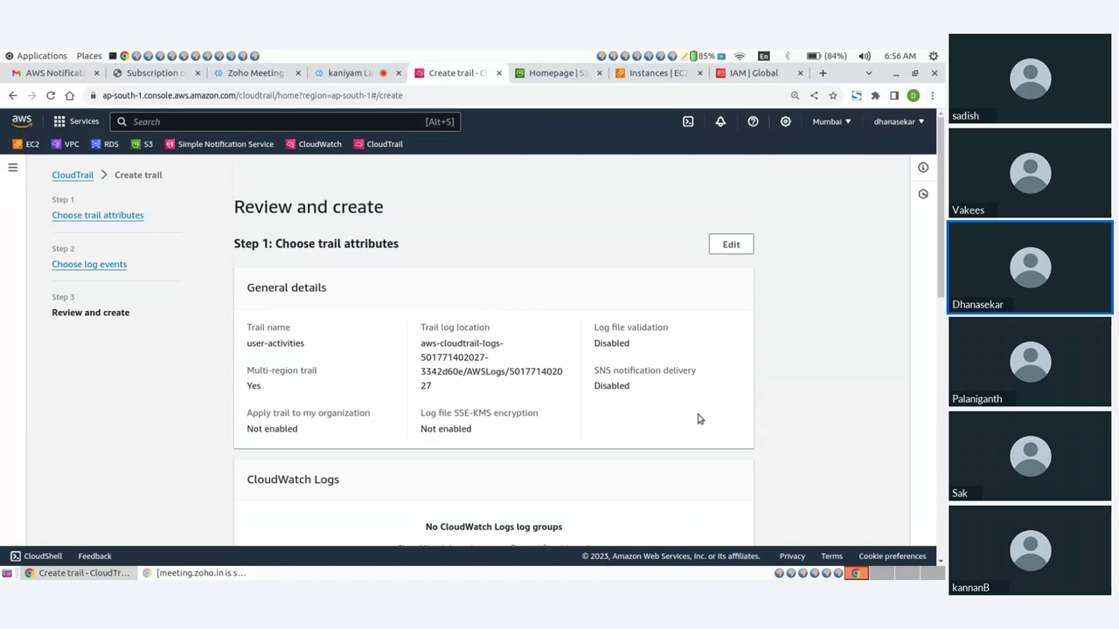
scroll(647, 371, down, 8)
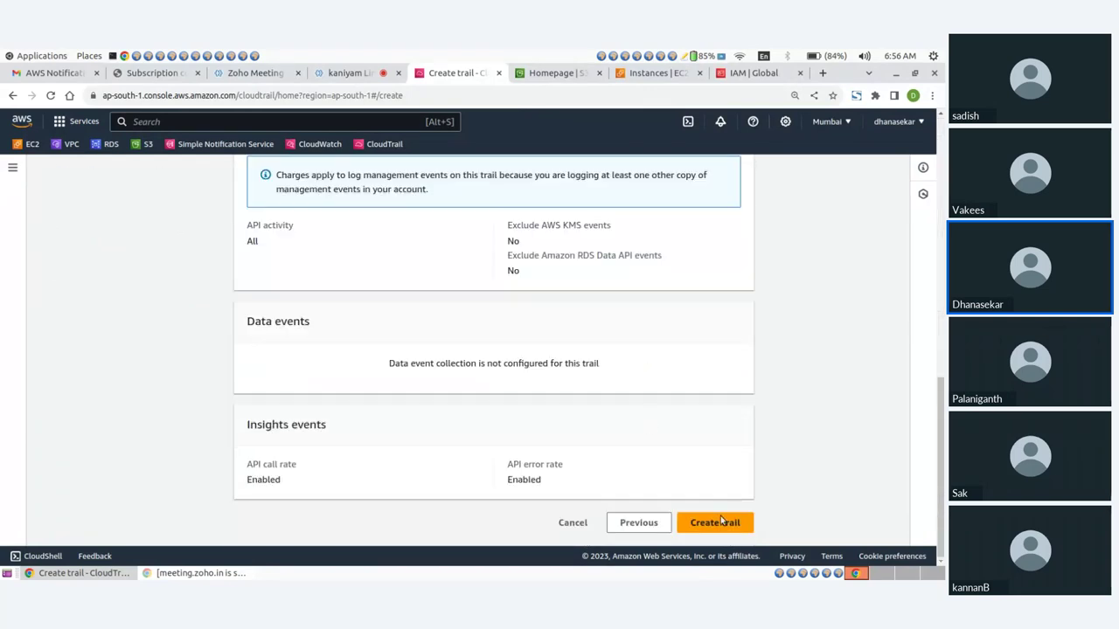
click(720, 524)
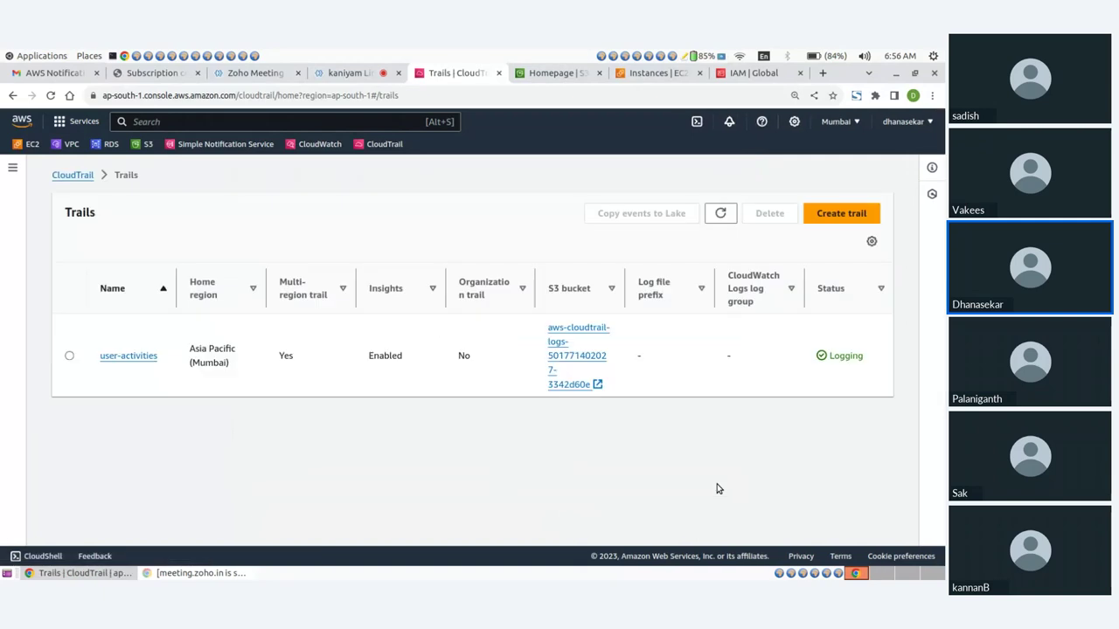
click(69, 356)
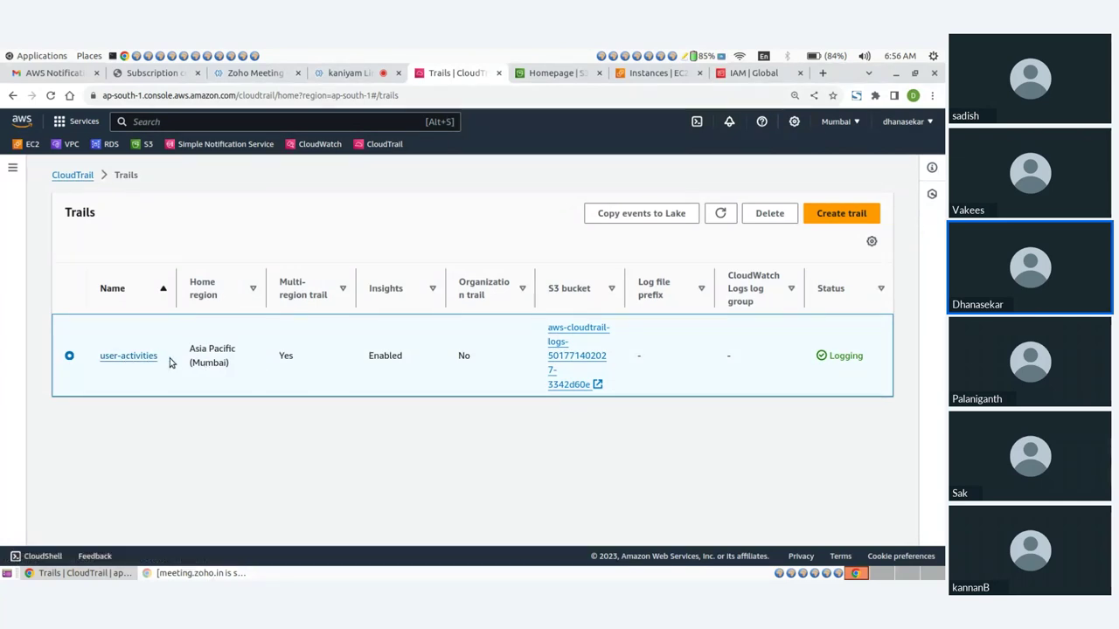
drag(97, 358, 161, 358)
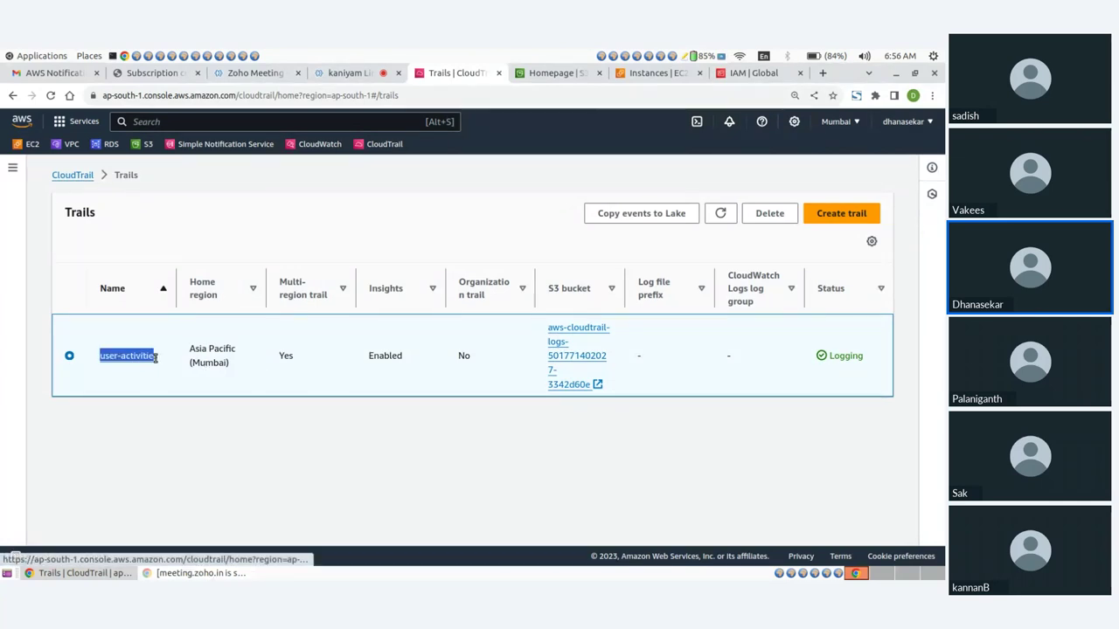
click(166, 363)
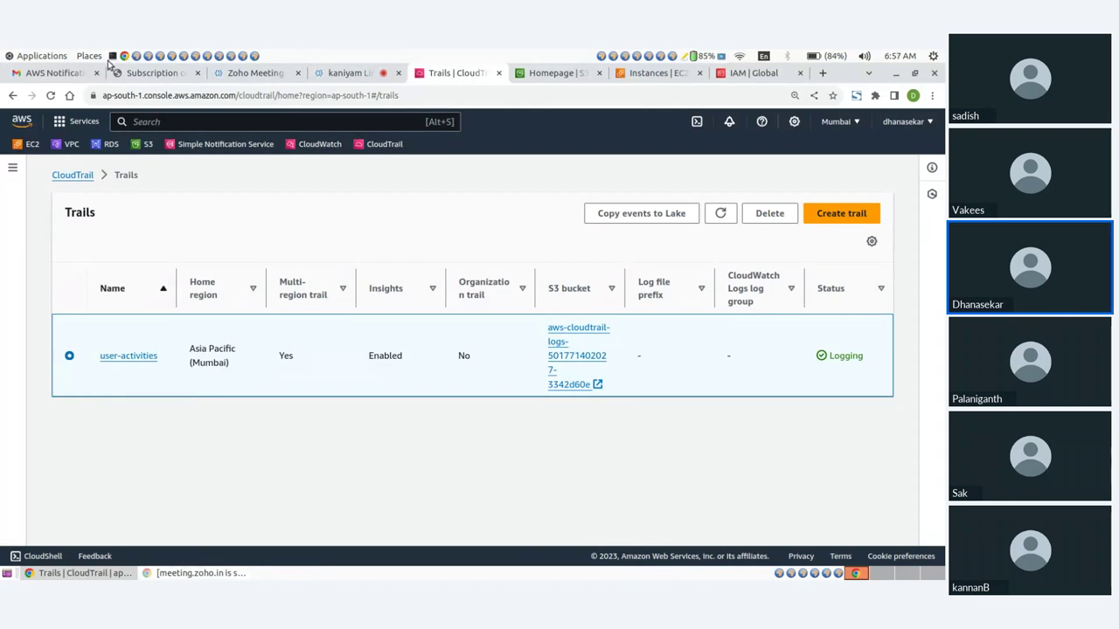
In a new terminal, create the bucket with aws s3 mb s3://kaniyam-bucket
key(ctrl+alt+t)
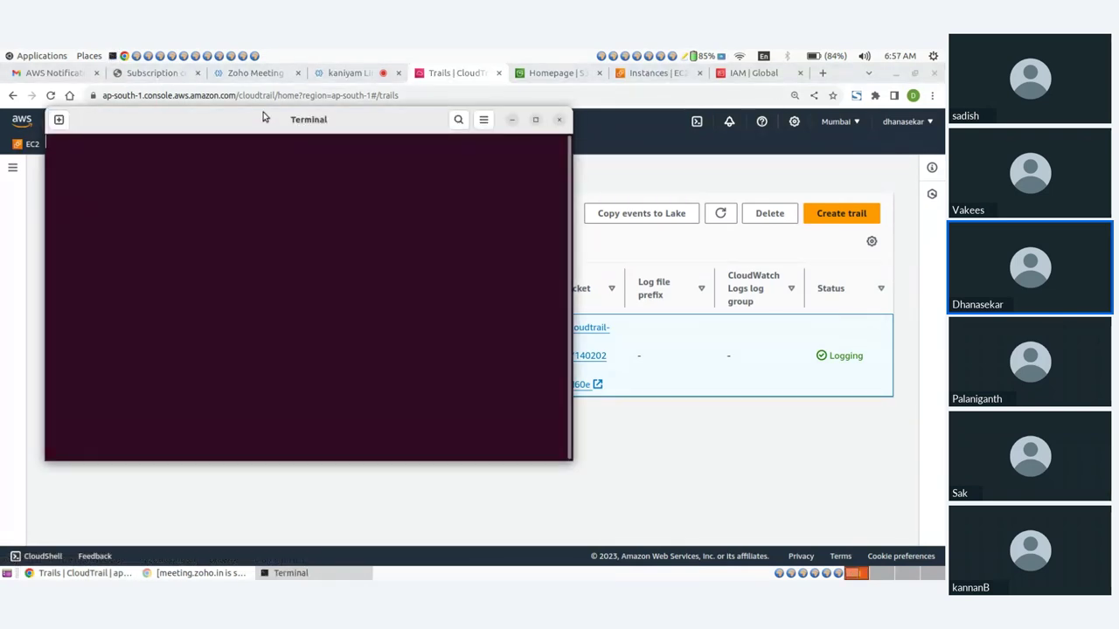
drag(263, 114, 559, 185)
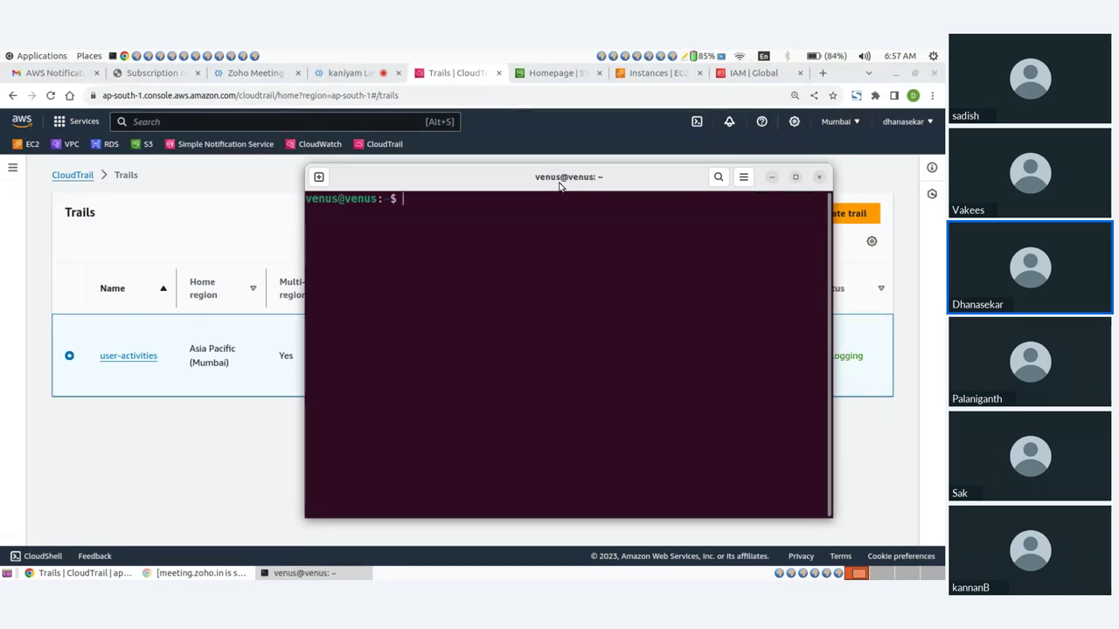
text(ls)
key(BackSpace)
key(BackSpace)
text(aws s)
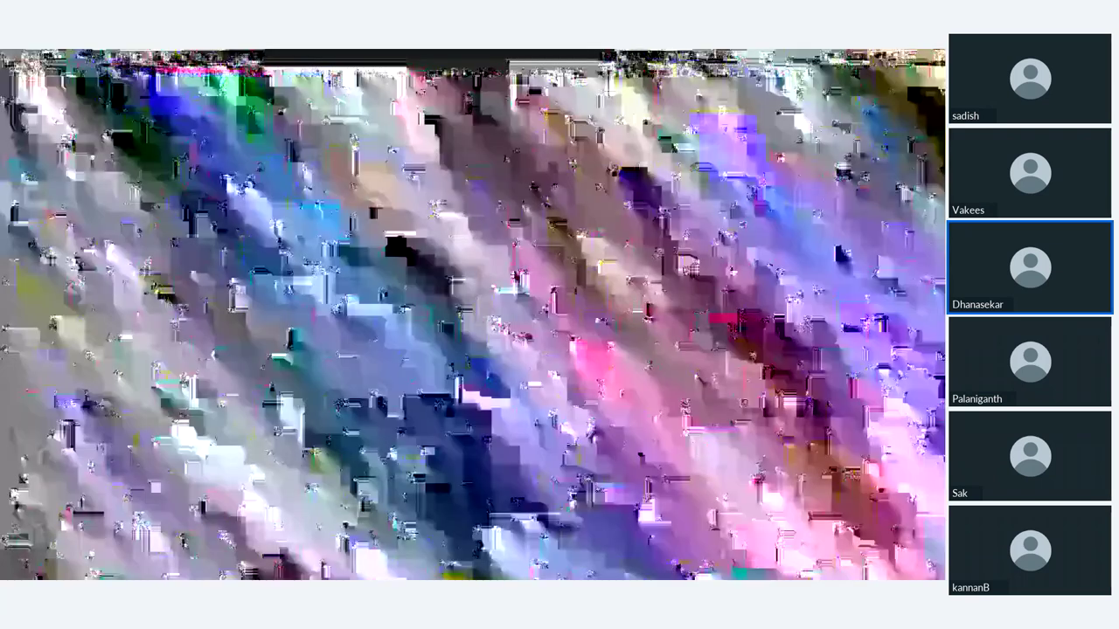
text(3 mb )
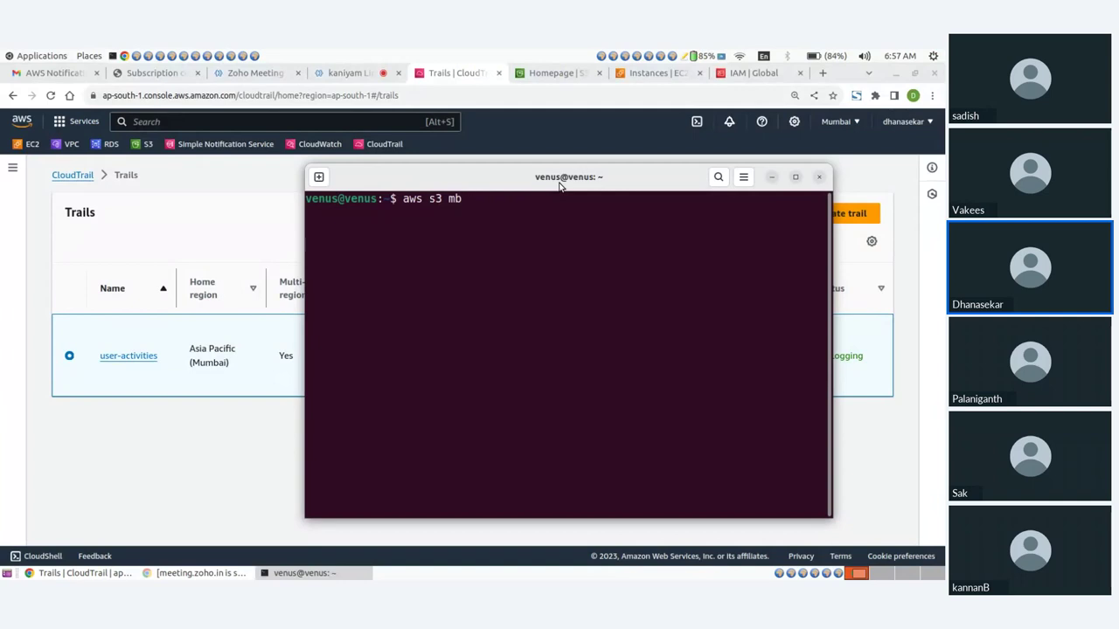
text(s3://kaniyam-bucket)
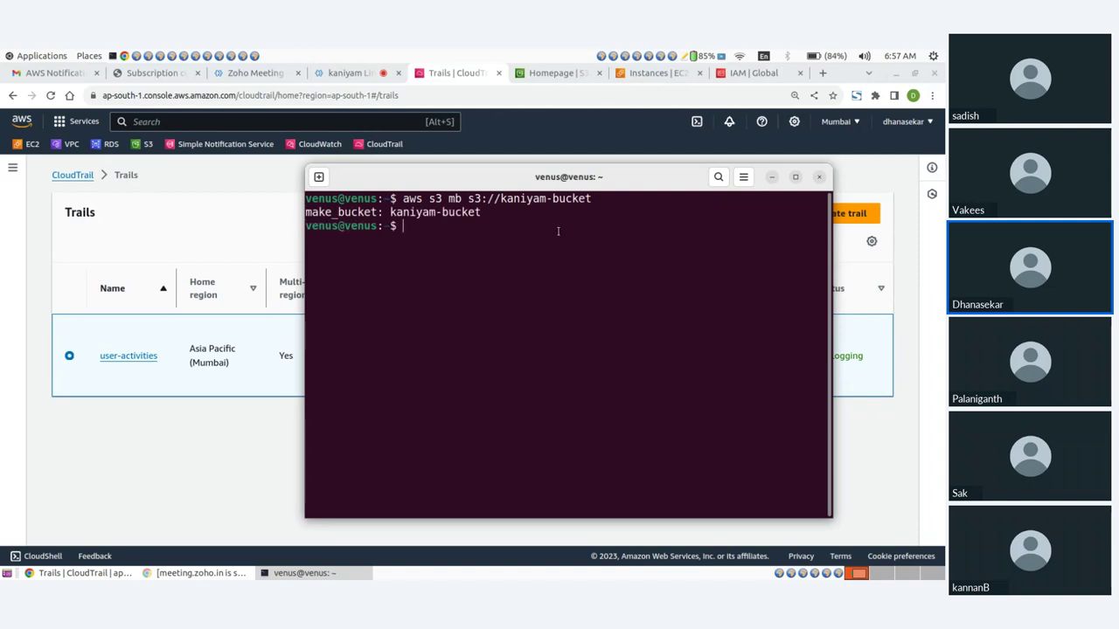
List buckets with aws s3 ls, highlighting the aws-cloudtrail-logs bucket and kaniyam-bucket
text(aws s3 ls)
key(Return)
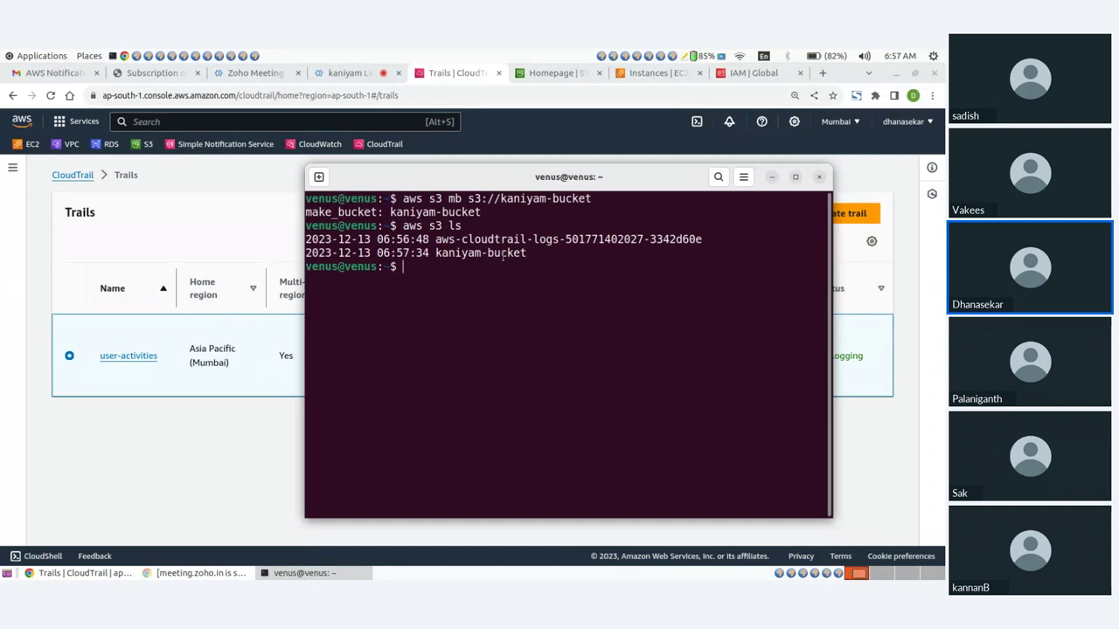
drag(435, 239, 700, 239)
drag(435, 253, 526, 252)
Enlarge the terminal and enter an aws s3 command sending free.log to s3://kaniyam-bucket/free.log
click(536, 269)
text(aws s)
click(796, 177)
text(s)
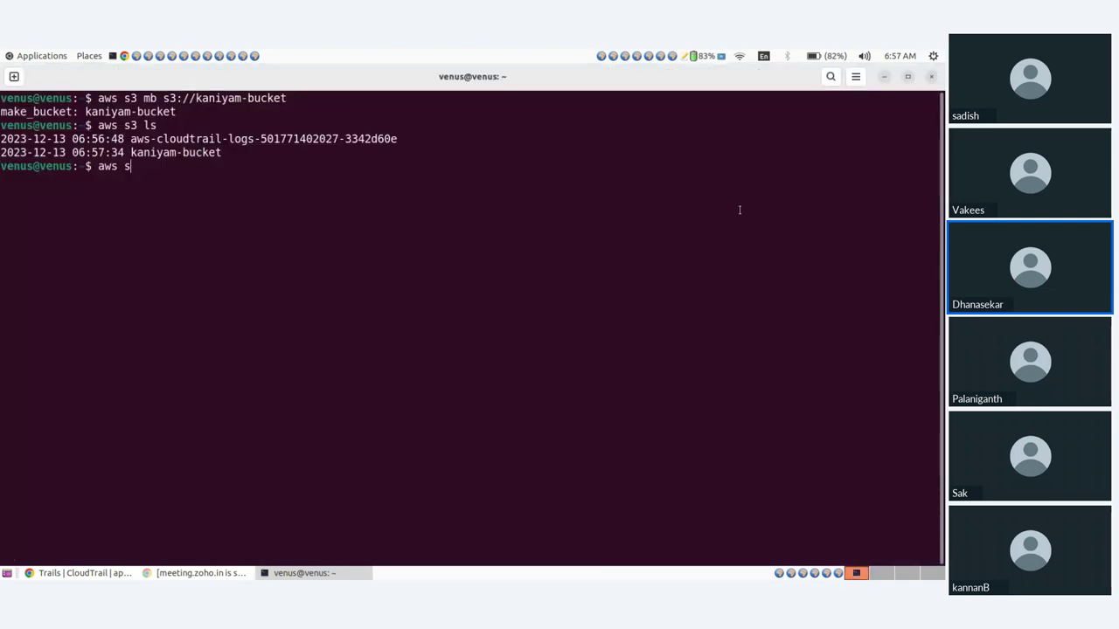
key(ctrl+plus)
text(3)
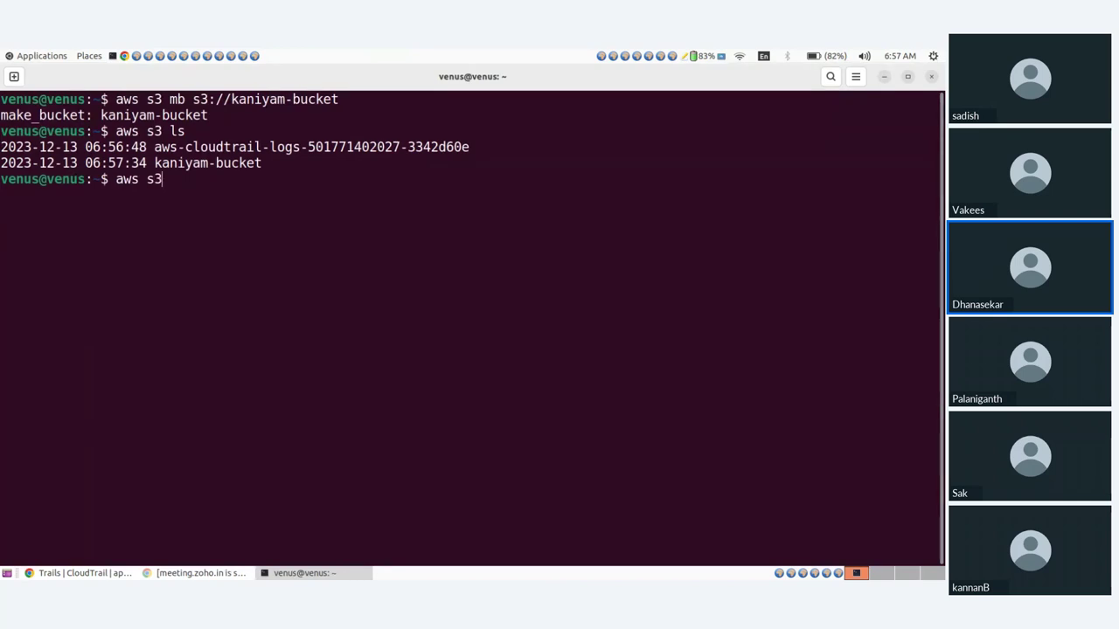
text( free.log)
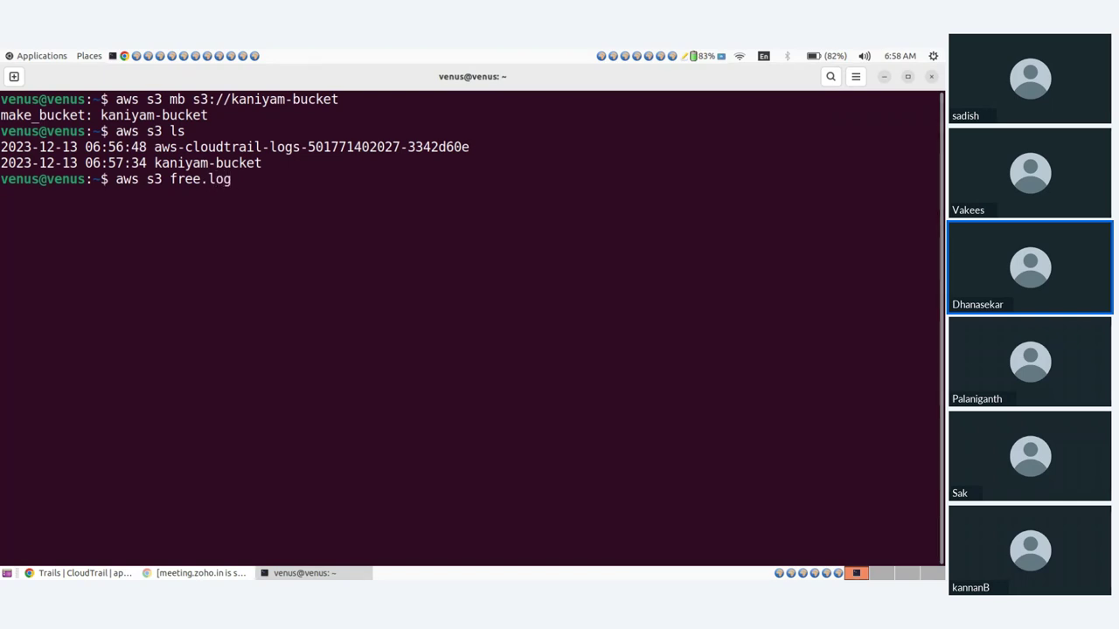
text( s3://kaniyam-bucket)
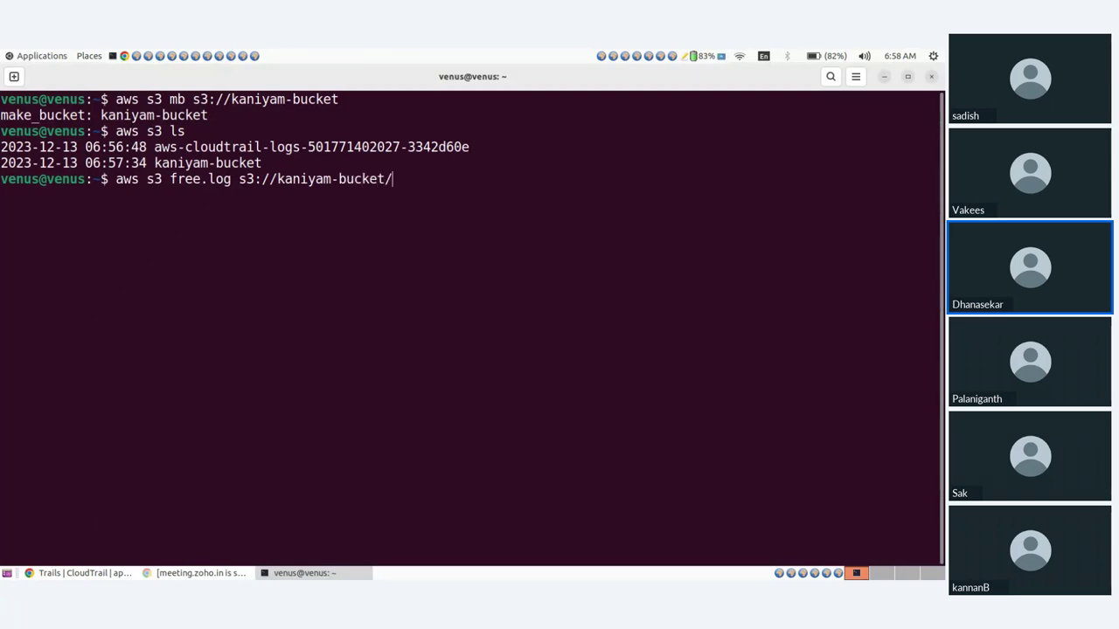
text(/free.log)
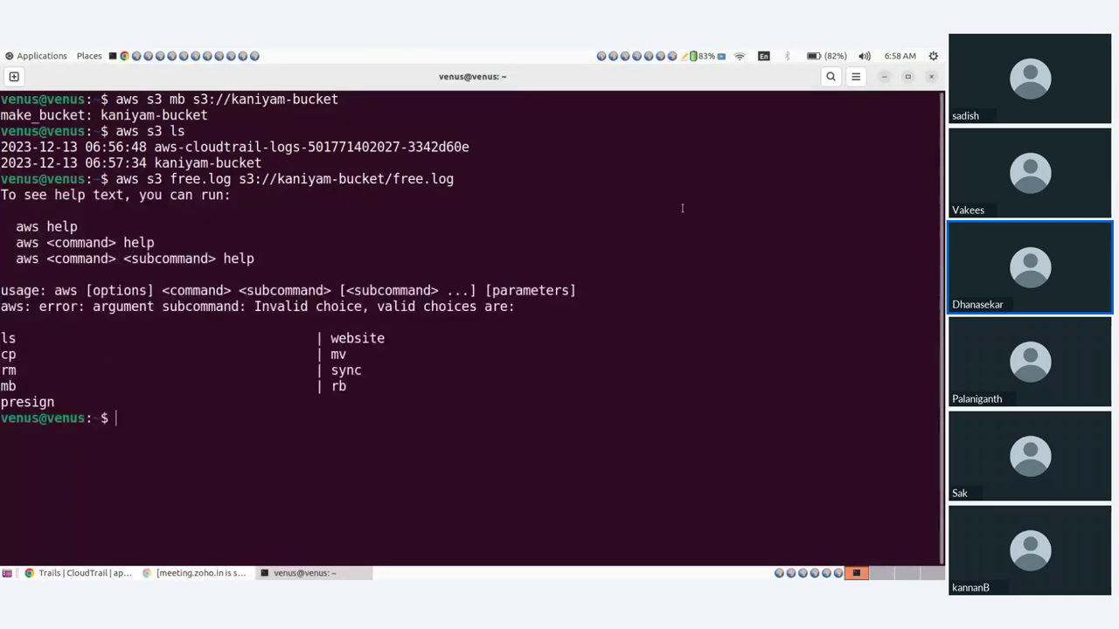
Add the missing cp subcommand and upload free.log to kaniyam-bucket
key(Up)
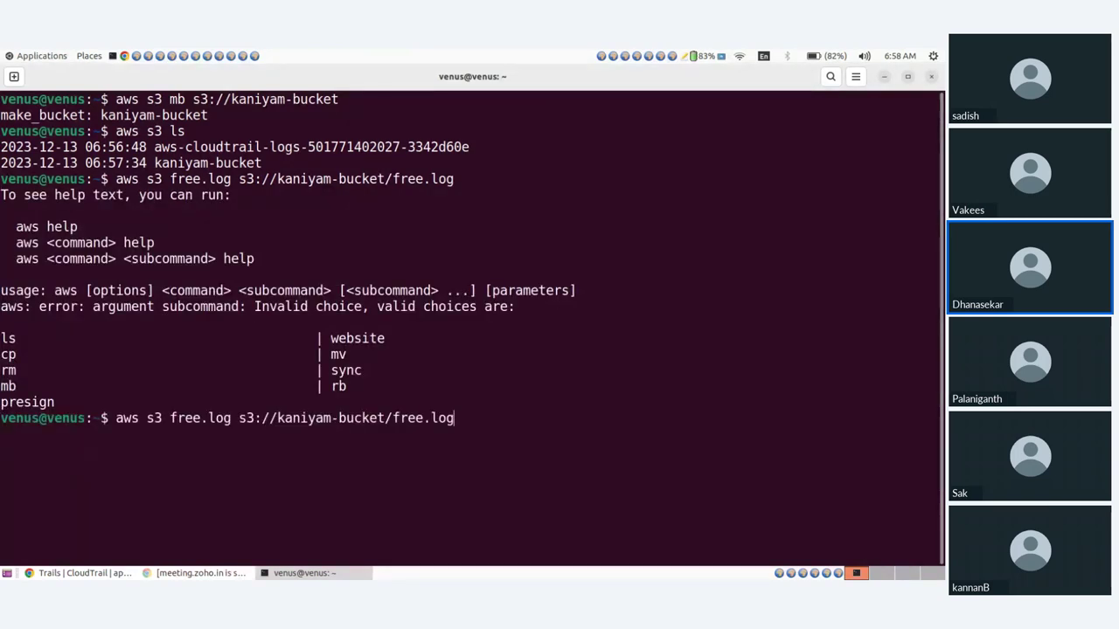
key(Left)
key(Left)
key(Left)
key(Left)
key(Left)
key(Left)
key(Left)
key(Left)
key(Left)
key(Left)
key(Left)
key(Left)
key(Left)
key(Left)
key(Left)
key(Left)
key(Left)
key(Left)
key(Left)
key(Left)
text(cp)
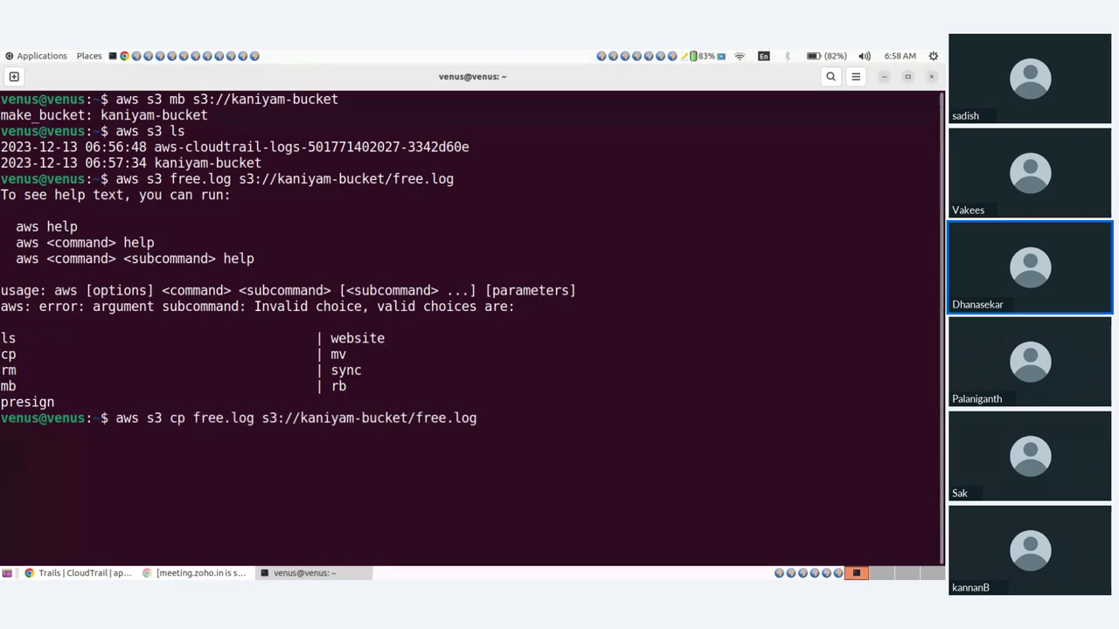
key(Return)
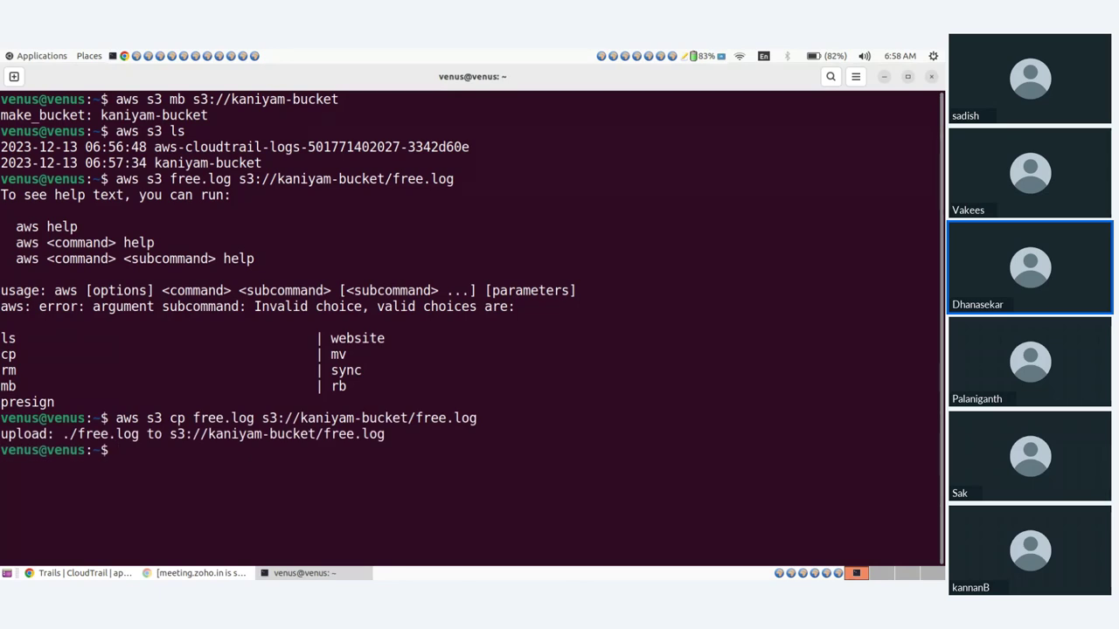
Edit the recalled copy command to upload index.html to kaniyam-bucket
text(ls)
key(BackSpace)
key(BackSpace)
key(Up)
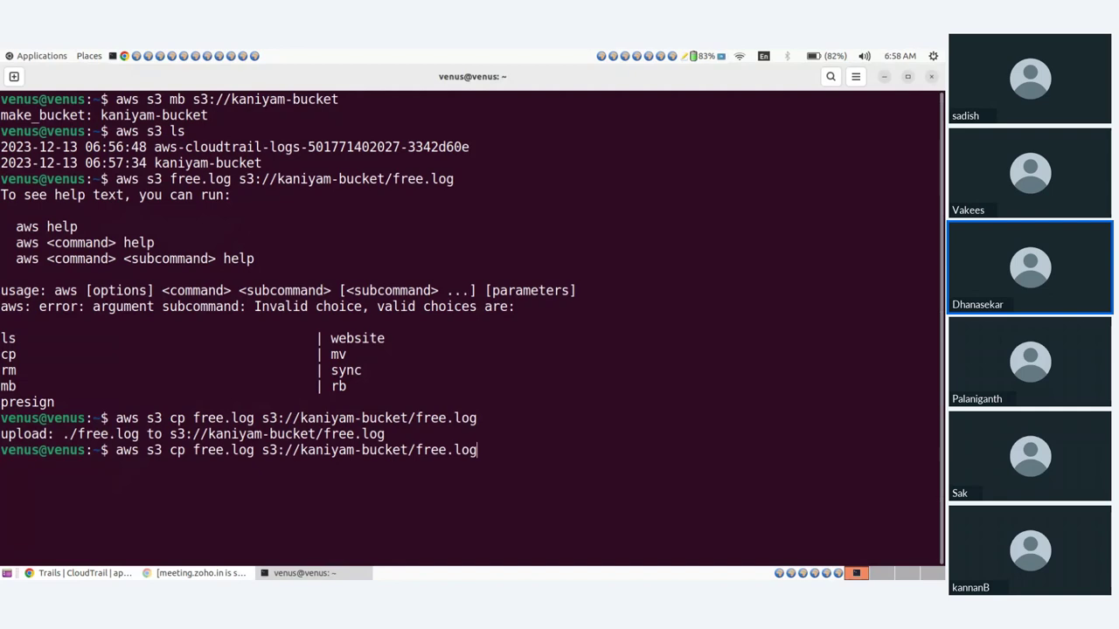
key(BackSpace)
key(BackSpace)
key(BackSpace)
key(BackSpace)
key(BackSpace)
key(BackSpace)
key(BackSpace)
text(index.html)
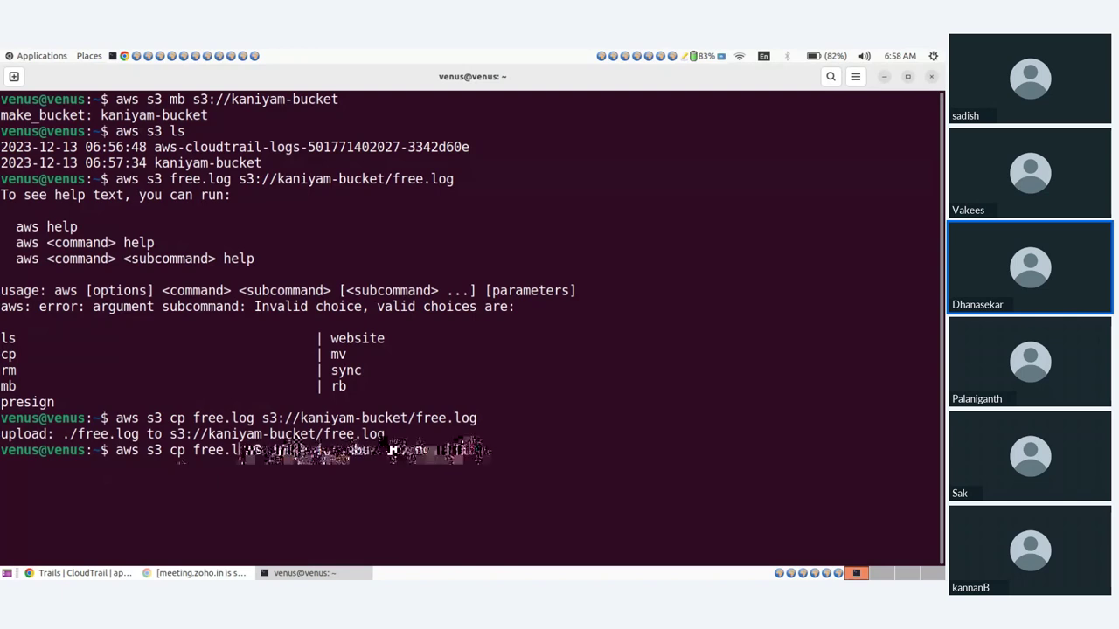
key(BackSpace)
key(BackSpace)
key(BackSpace)
key(BackSpace)
key(BackSpace)
key(BackSpace)
key(BackSpace)
key(BackSpace)
text(inde s3://kaniyam-bucket/index)
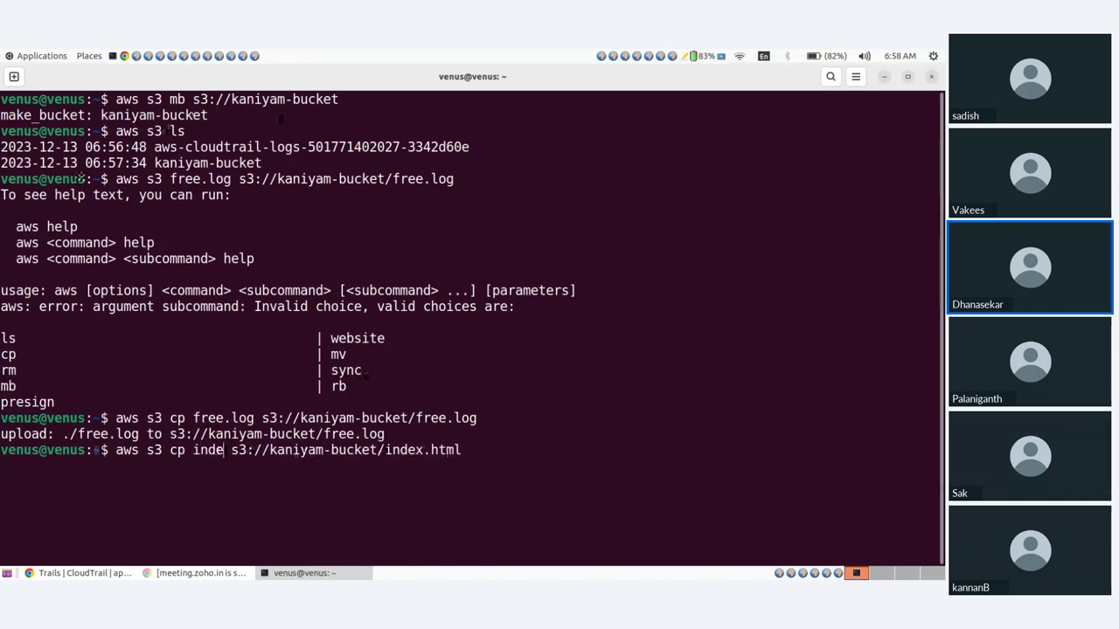
key(Tab)
key(Return)
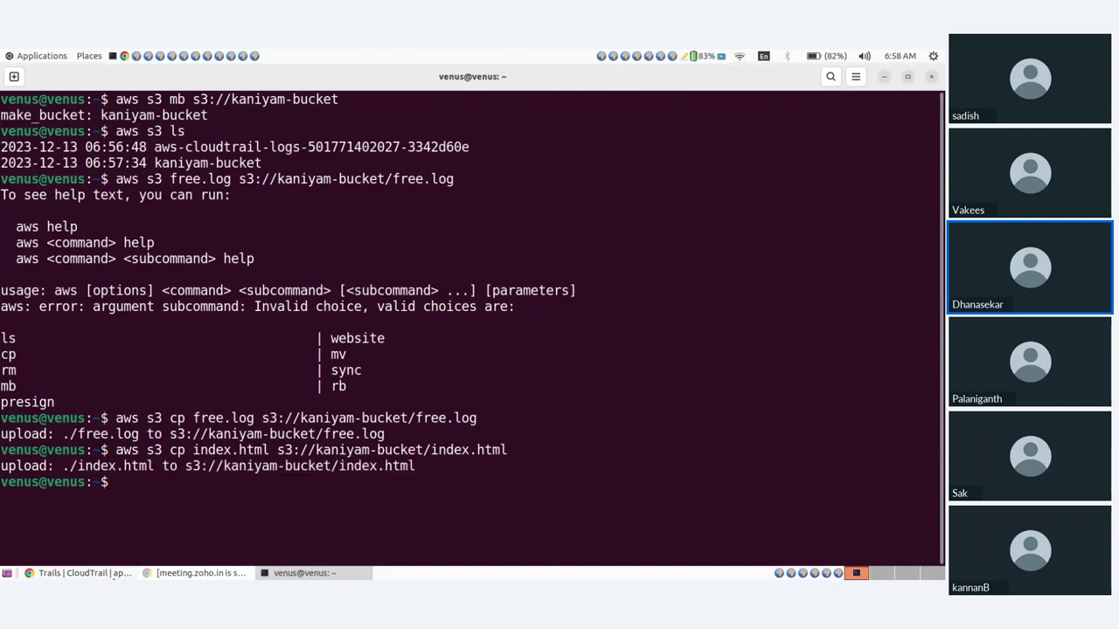
click(115, 575)
click(556, 73)
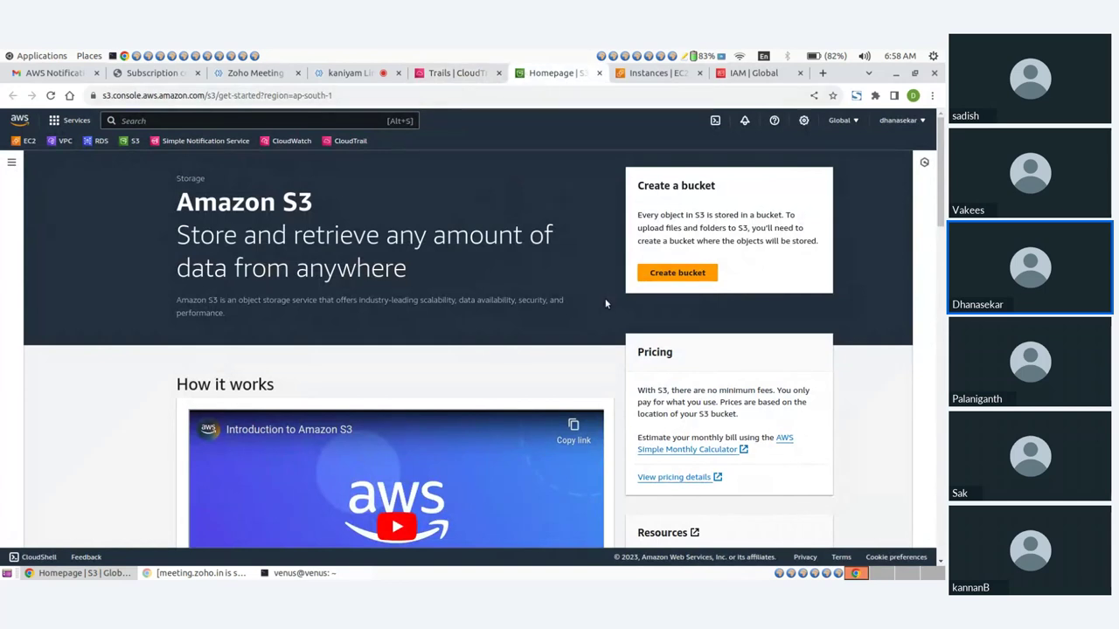
click(651, 274)
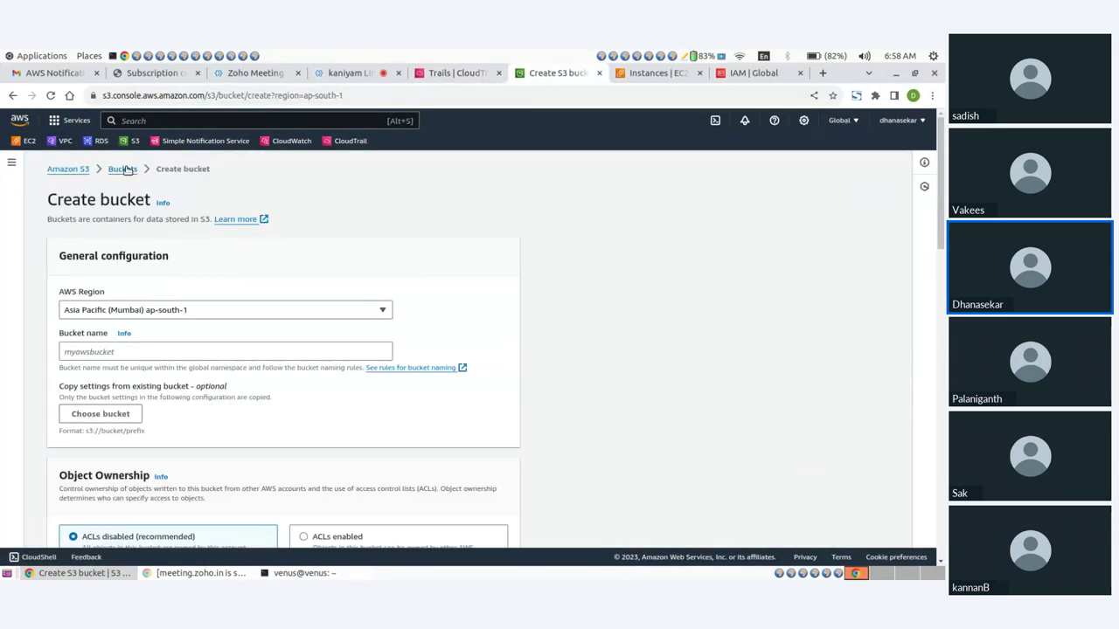
click(125, 173)
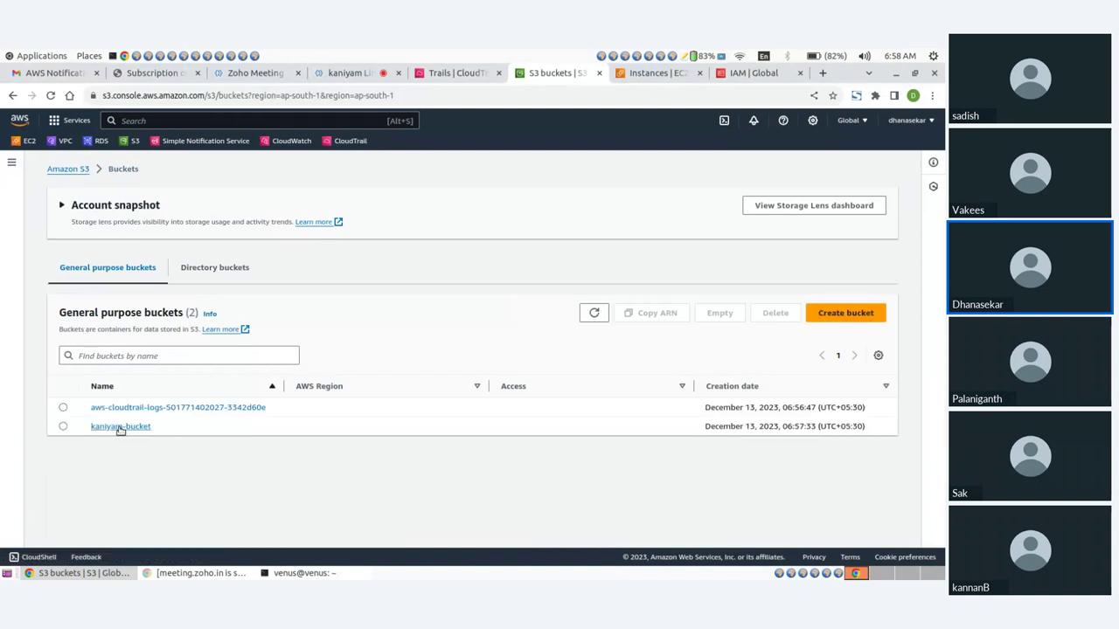
click(120, 427)
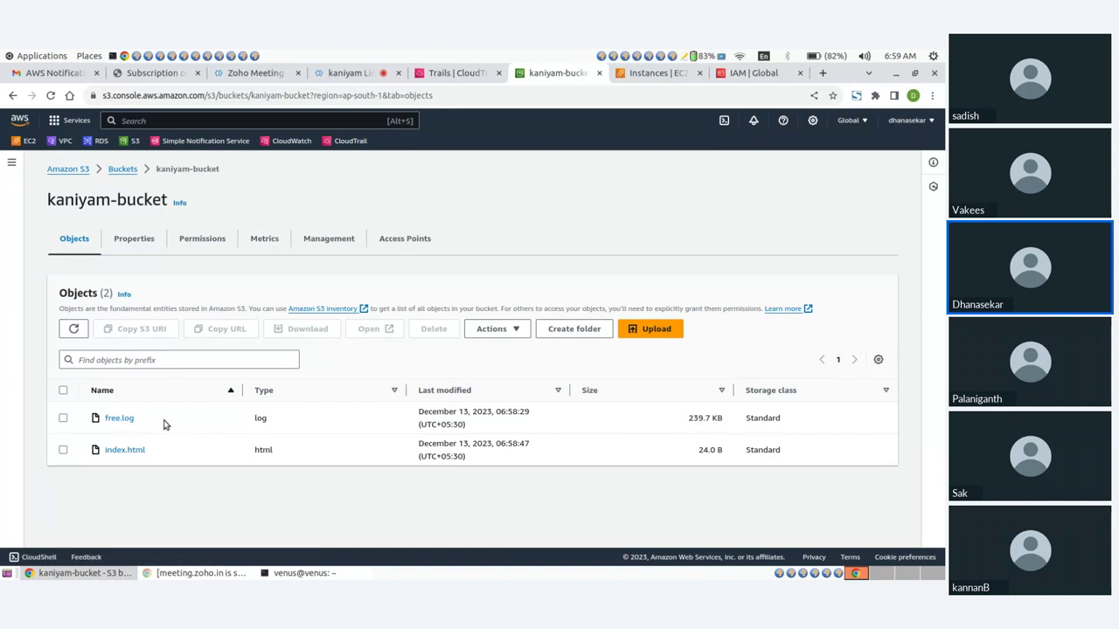
click(124, 169)
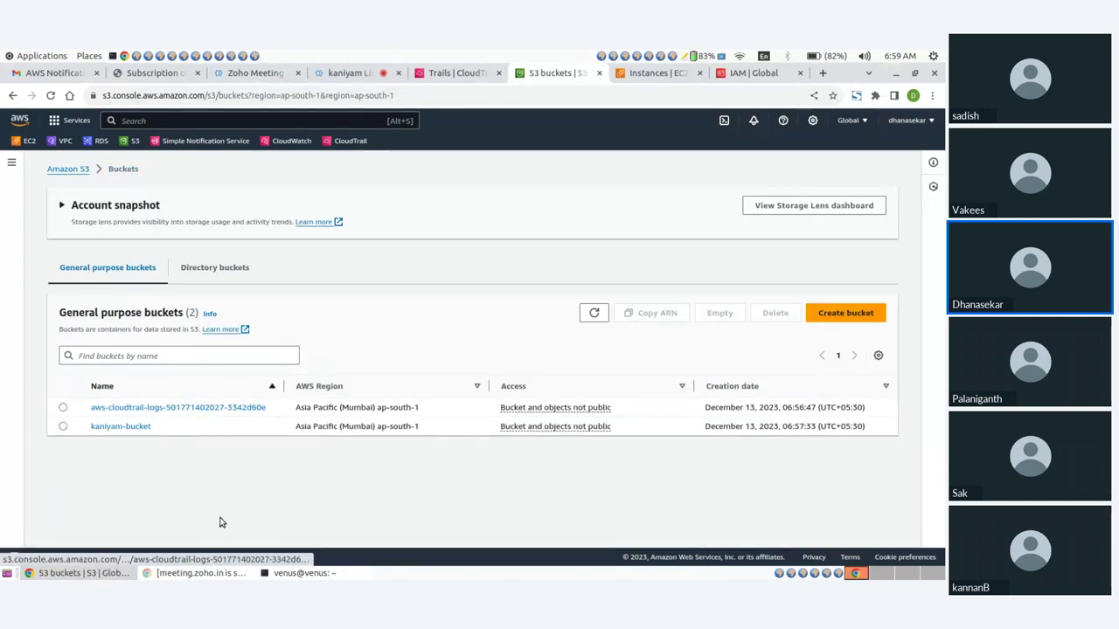
click(298, 573)
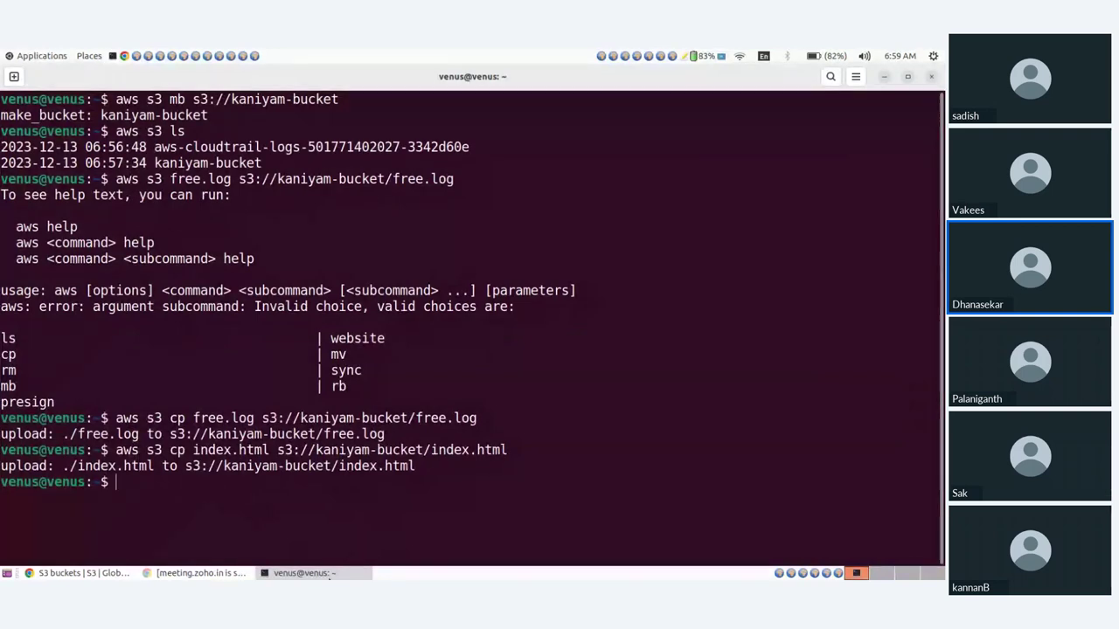
click(329, 584)
click(330, 584)
Open the aws-cloudtrail-logs bucket and drill into AWSLogs/, the account folder, and CloudTrail/
click(333, 573)
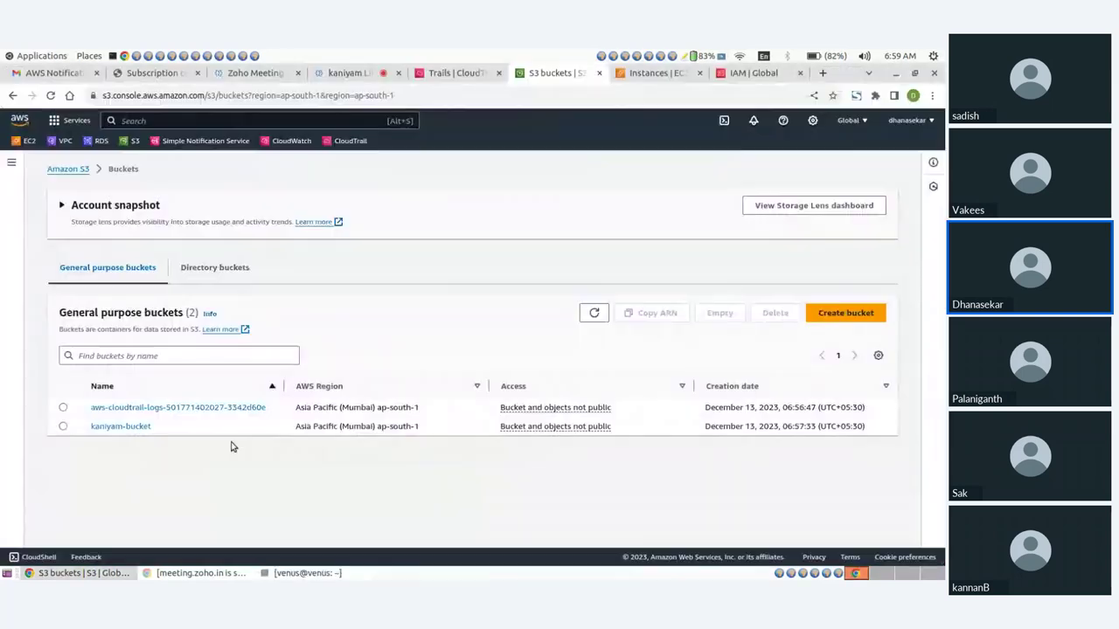
click(152, 409)
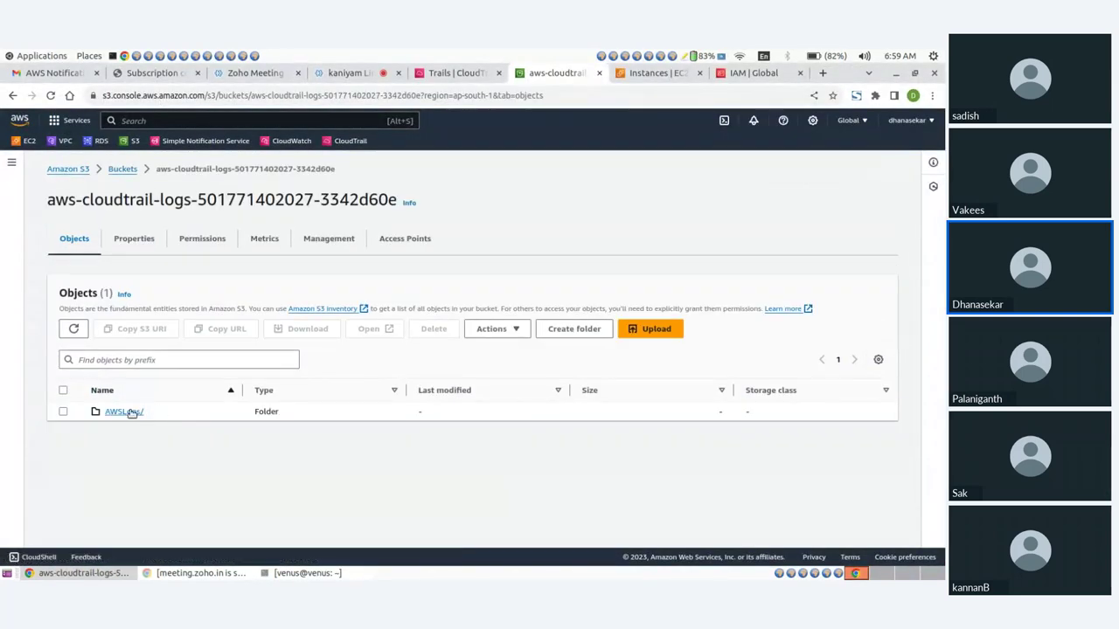
click(130, 411)
click(127, 418)
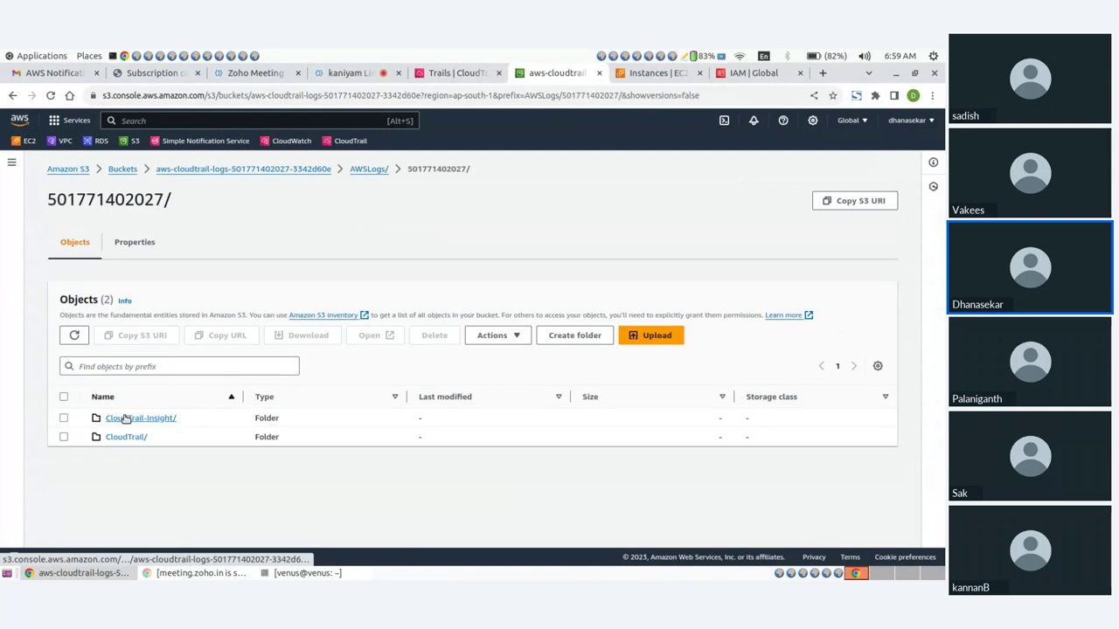
click(124, 437)
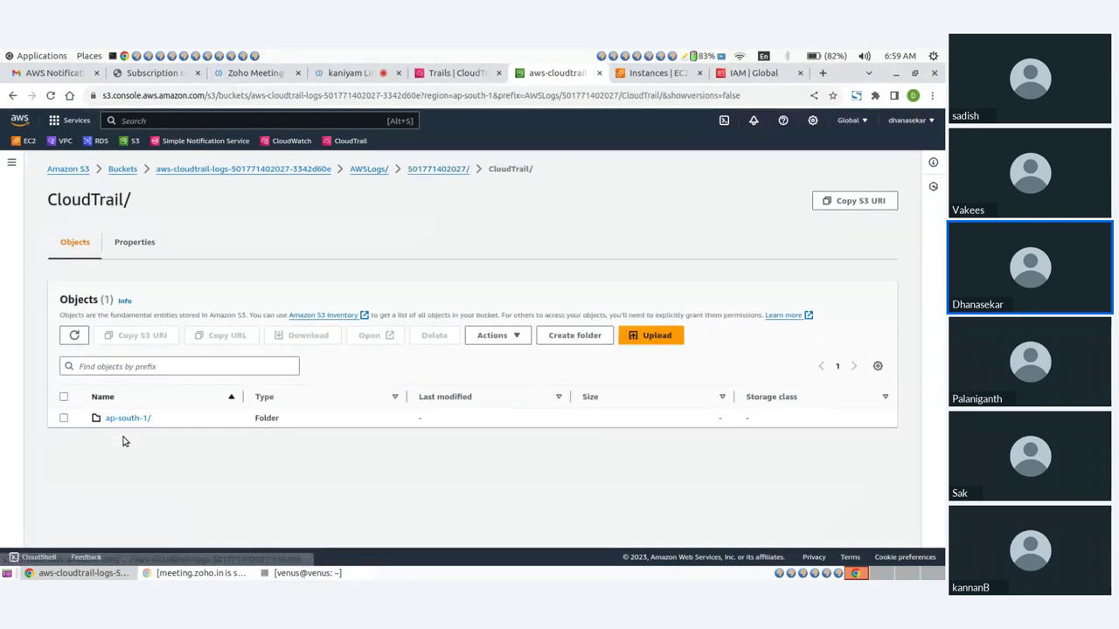
Go through ap-south-1/2023/12/12 and open the 5.9 KB .json.gz log file
click(126, 420)
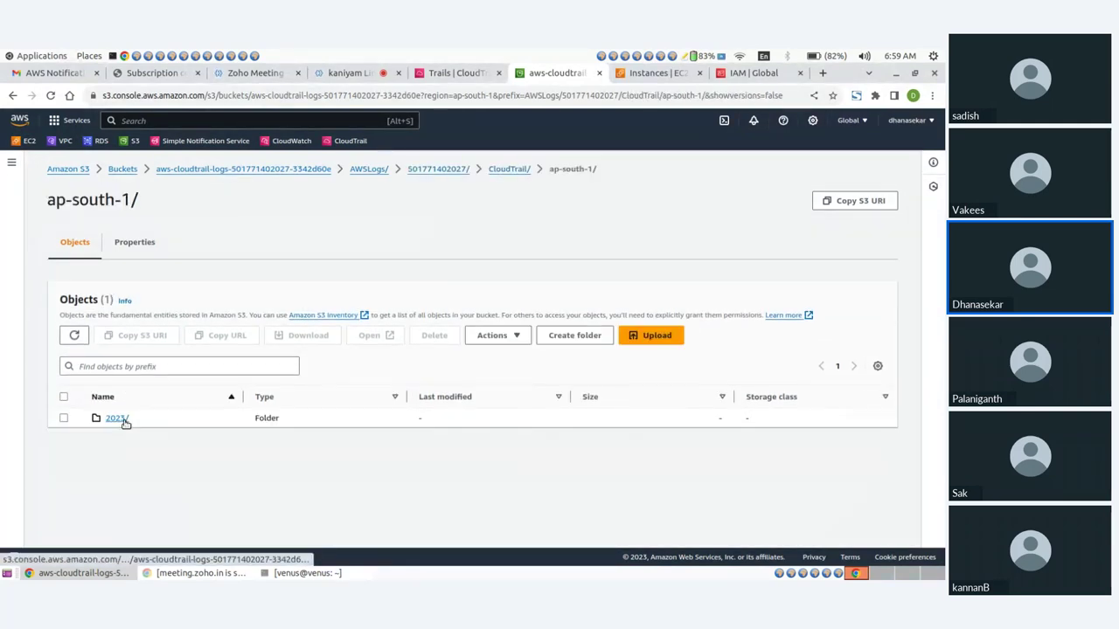
click(117, 419)
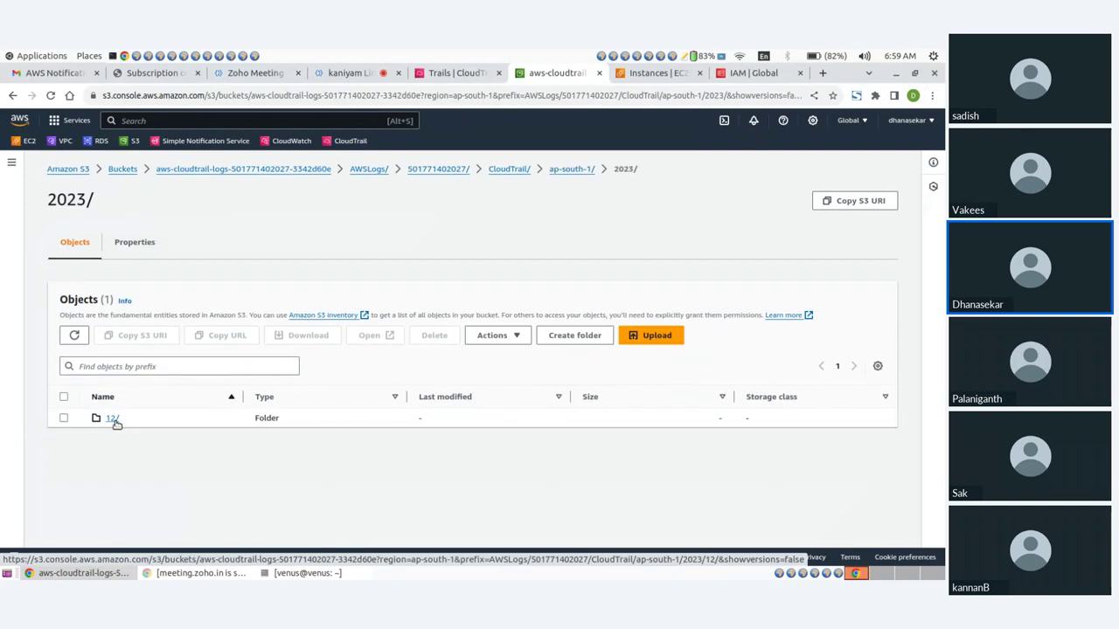
click(113, 421)
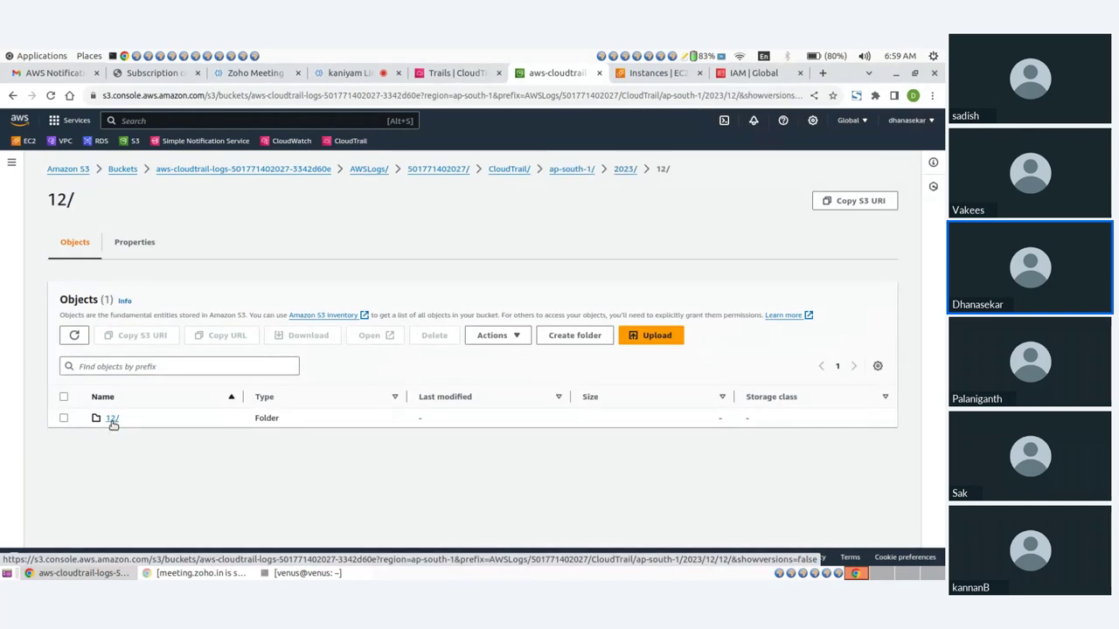
click(112, 418)
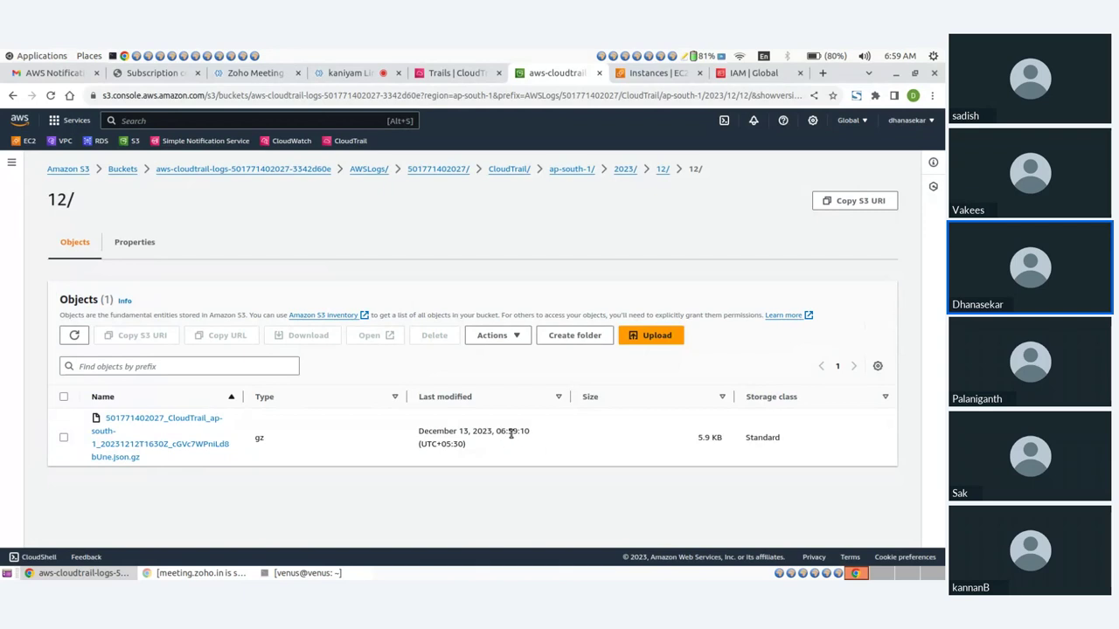
drag(500, 431, 531, 433)
click(172, 465)
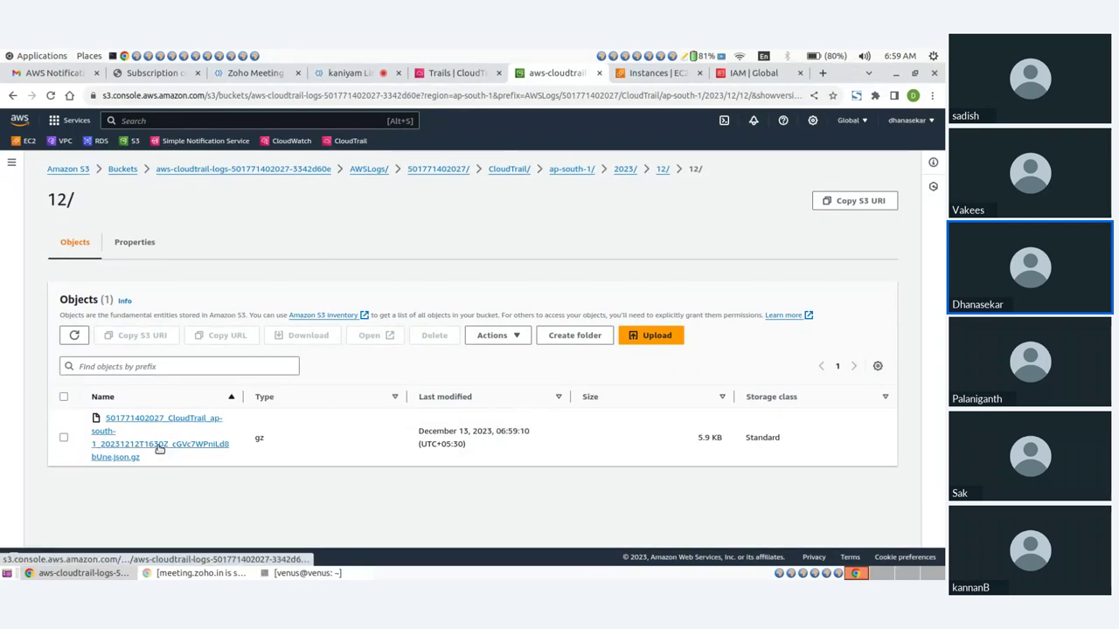
click(151, 446)
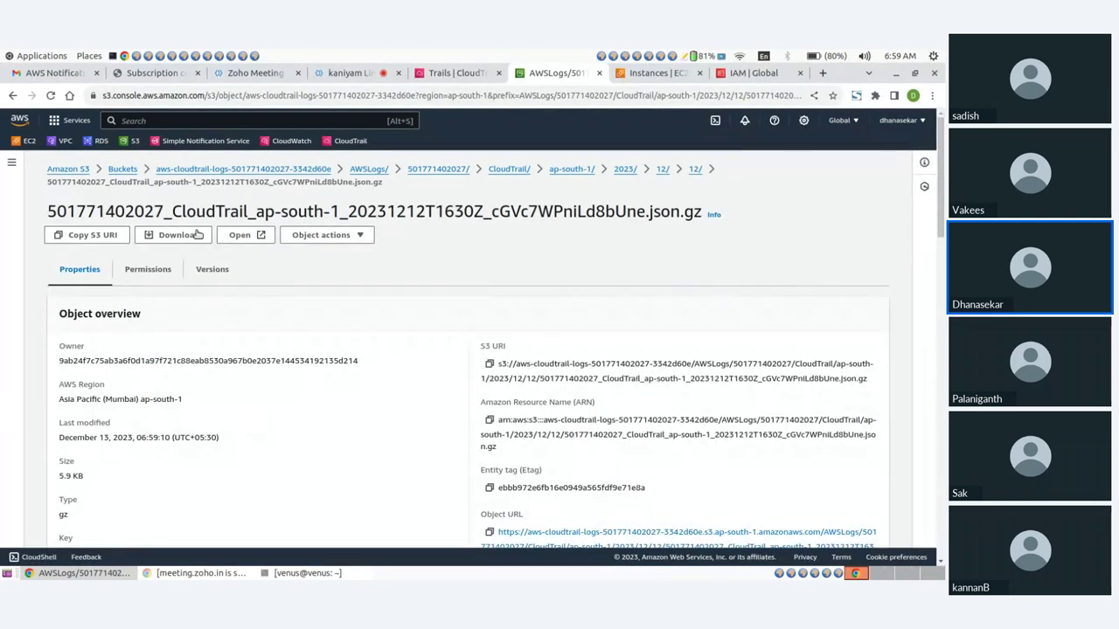
Download the CloudTrail log and open the downloaded .json from download history in gedit
click(150, 239)
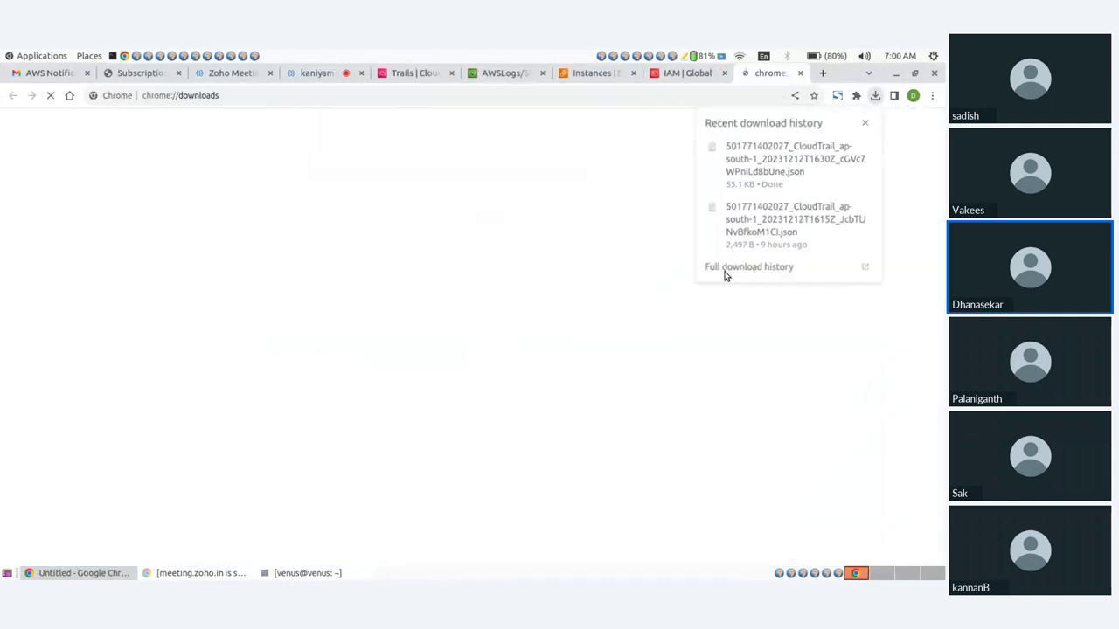
click(728, 269)
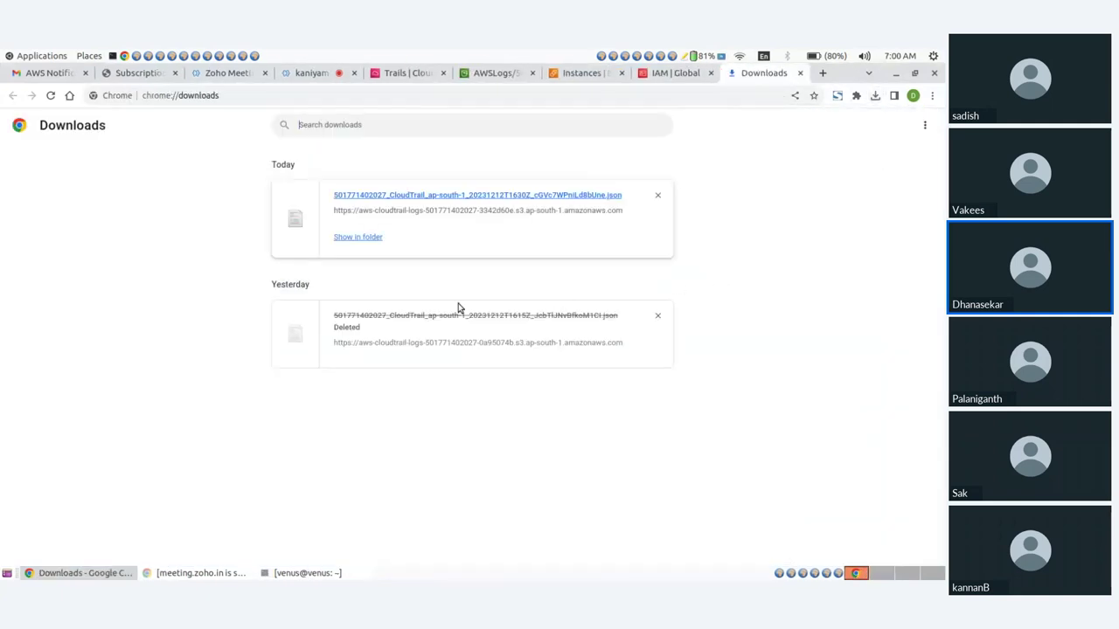
click(419, 198)
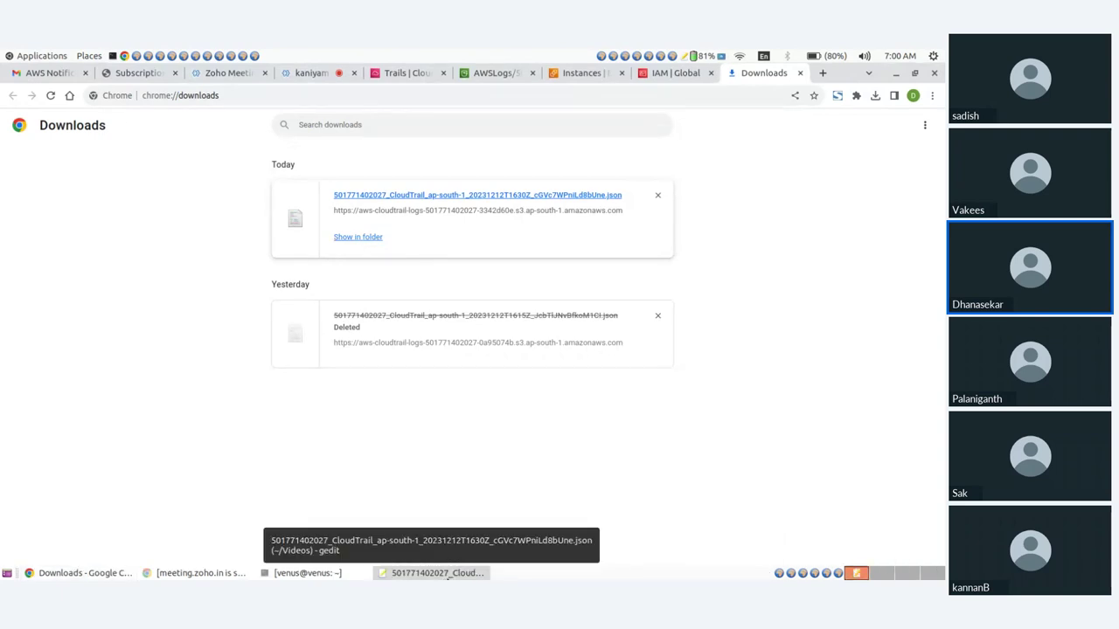
click(442, 573)
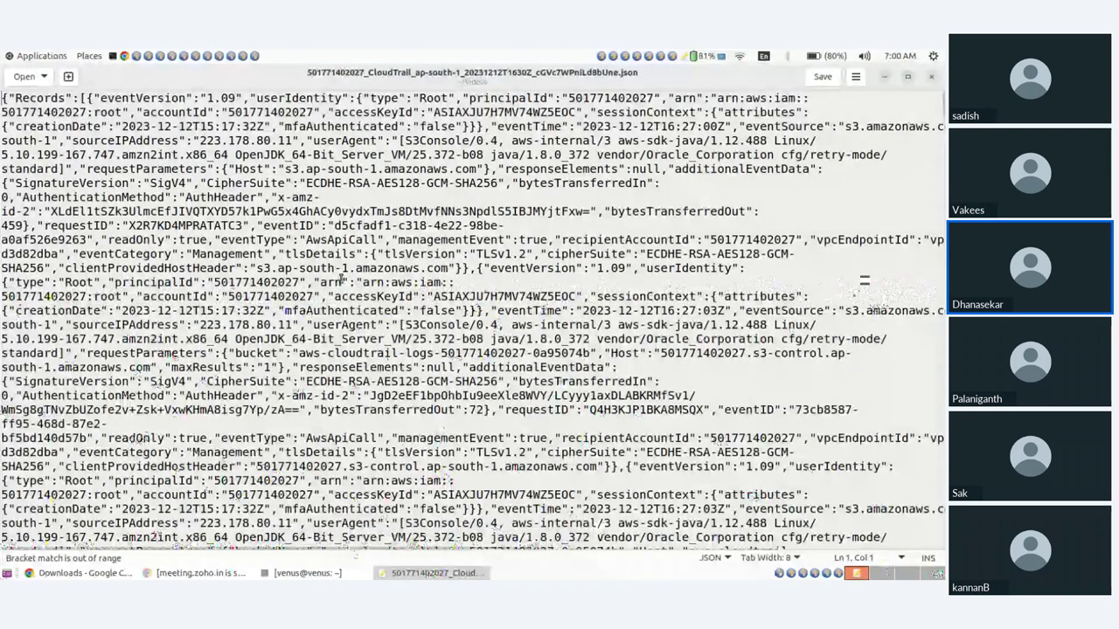
Scroll through the log JSON in gedit, reviewing root-user S3 AwsApiCall records like bucket policy and listing requests
scroll(341, 280, down, 5)
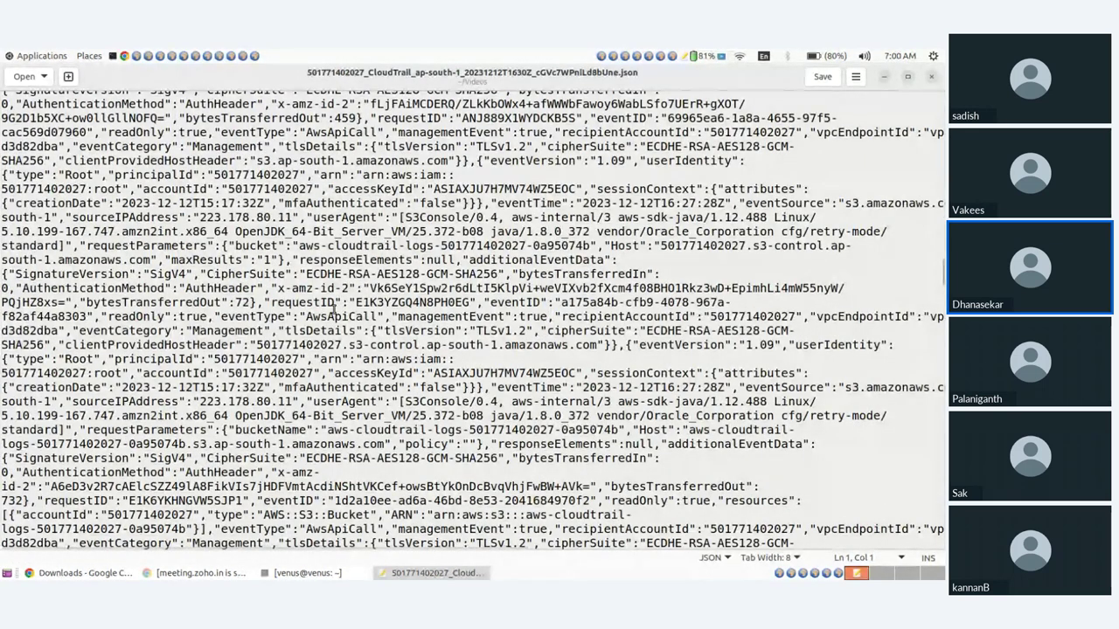
scroll(334, 309, down, 10)
scroll(334, 309, down, 12)
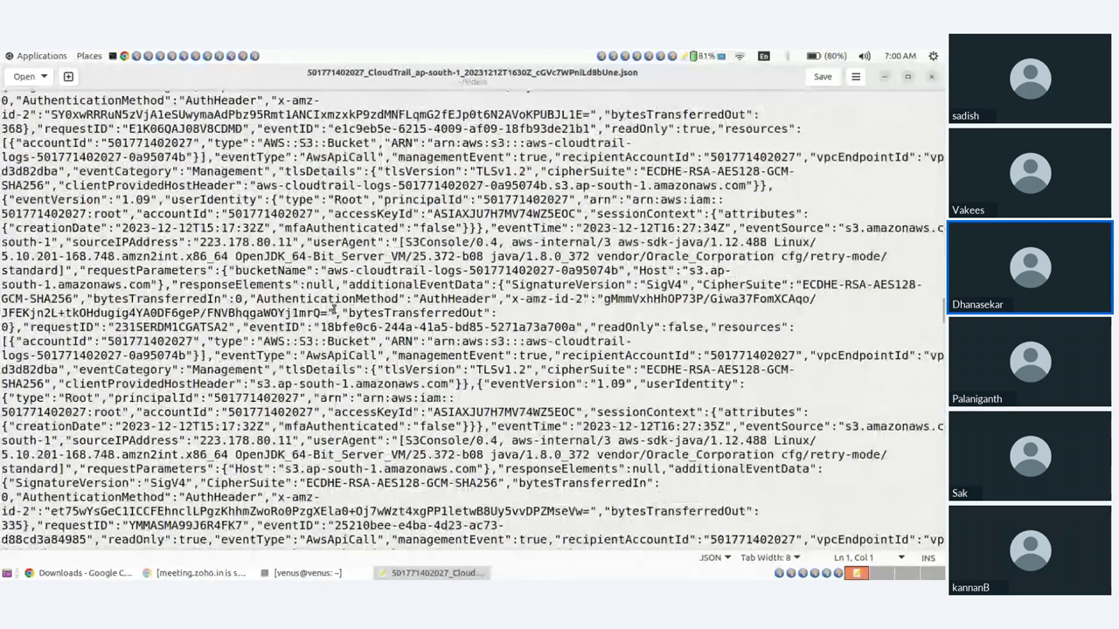
scroll(223, 336, down, 10)
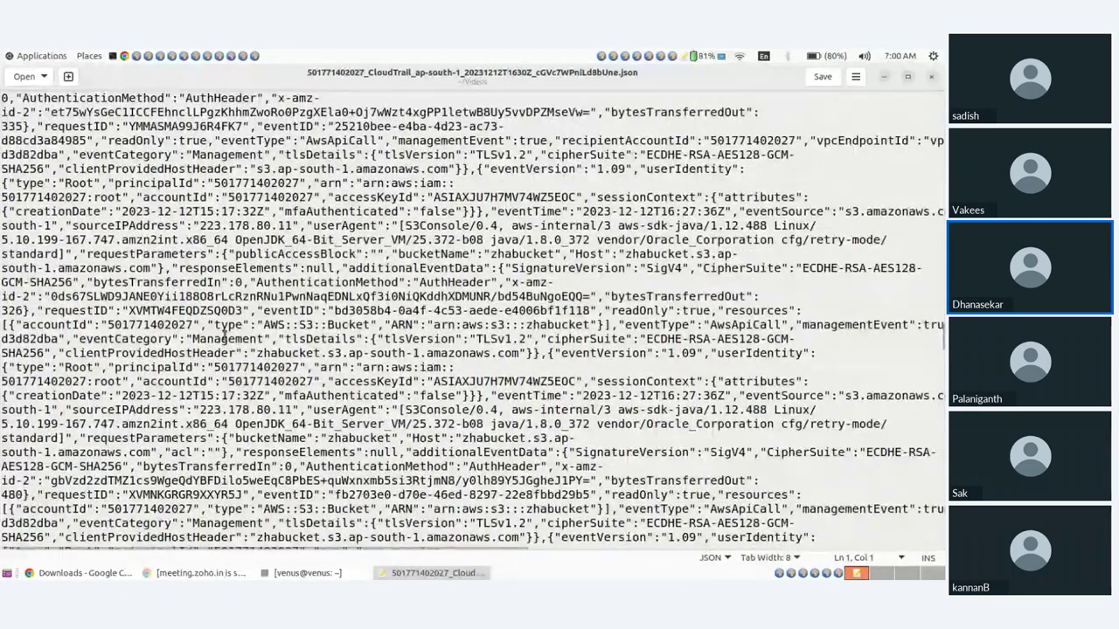
scroll(225, 337, down, 8)
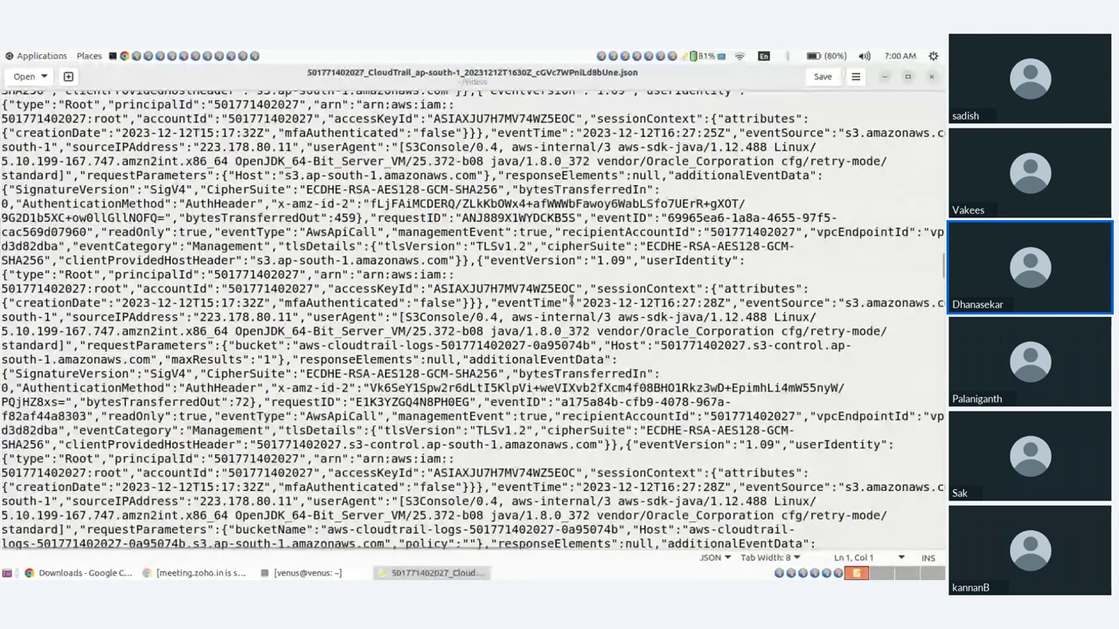